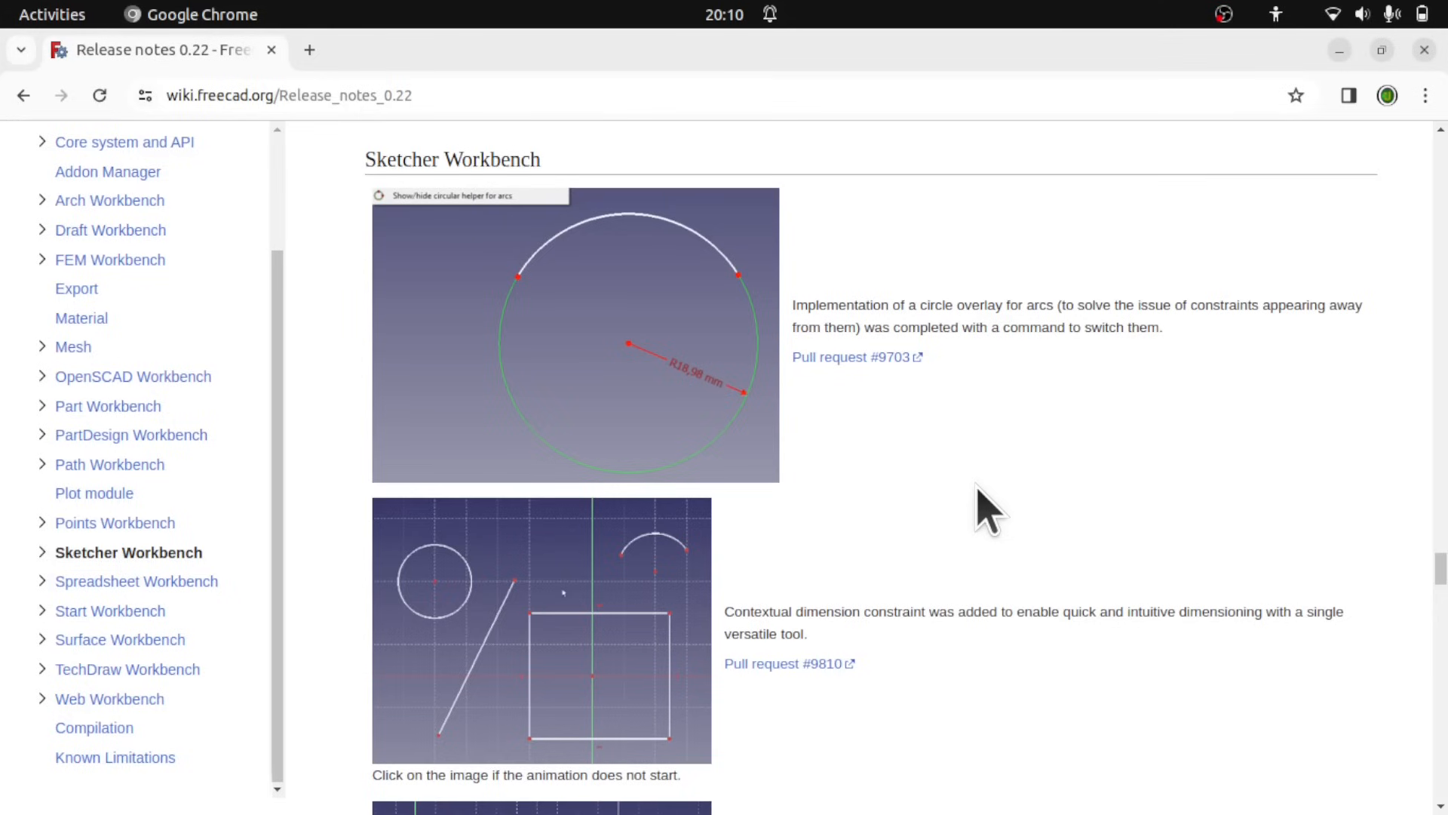
# - Read through the Sketcher Workbench section of the FreeCAD 0.22 release notes
pyautogui.scroll(-10, 988, 513)
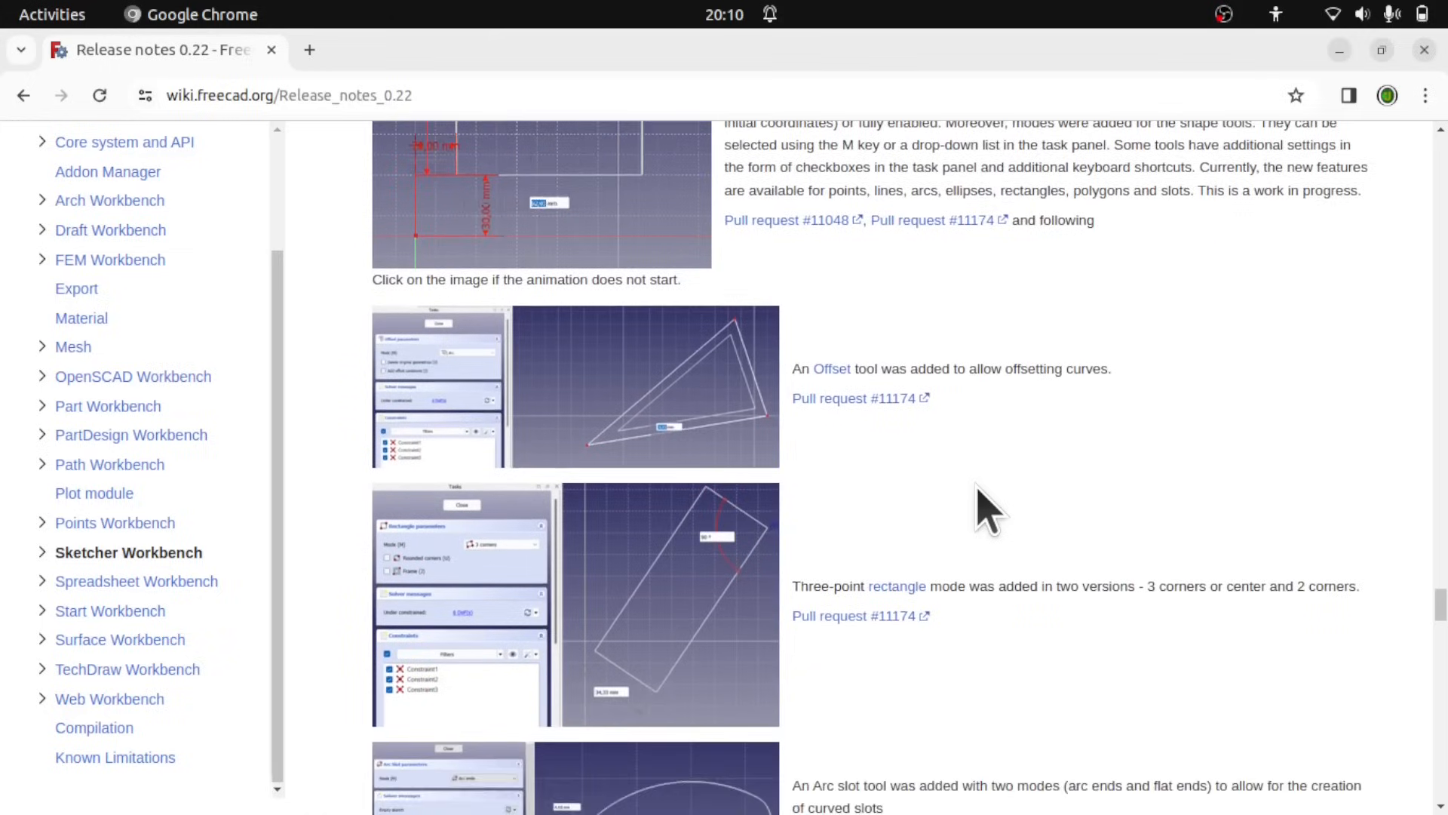
pyautogui.scroll(7, 988, 513)
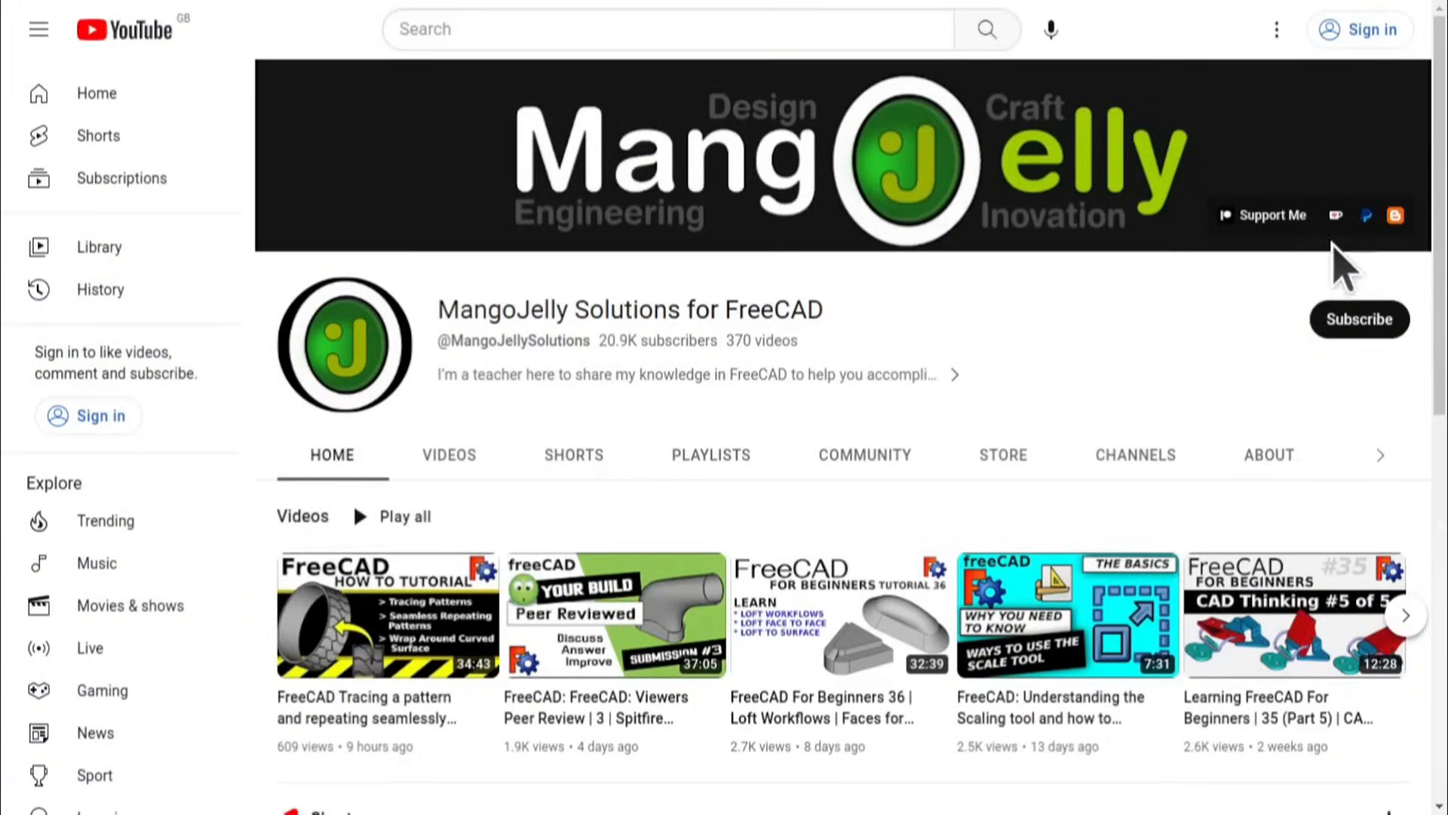
# - Show the About page of the MangoJelly Solutions channel and look through its description and donation links
pyautogui.click(1269, 466)
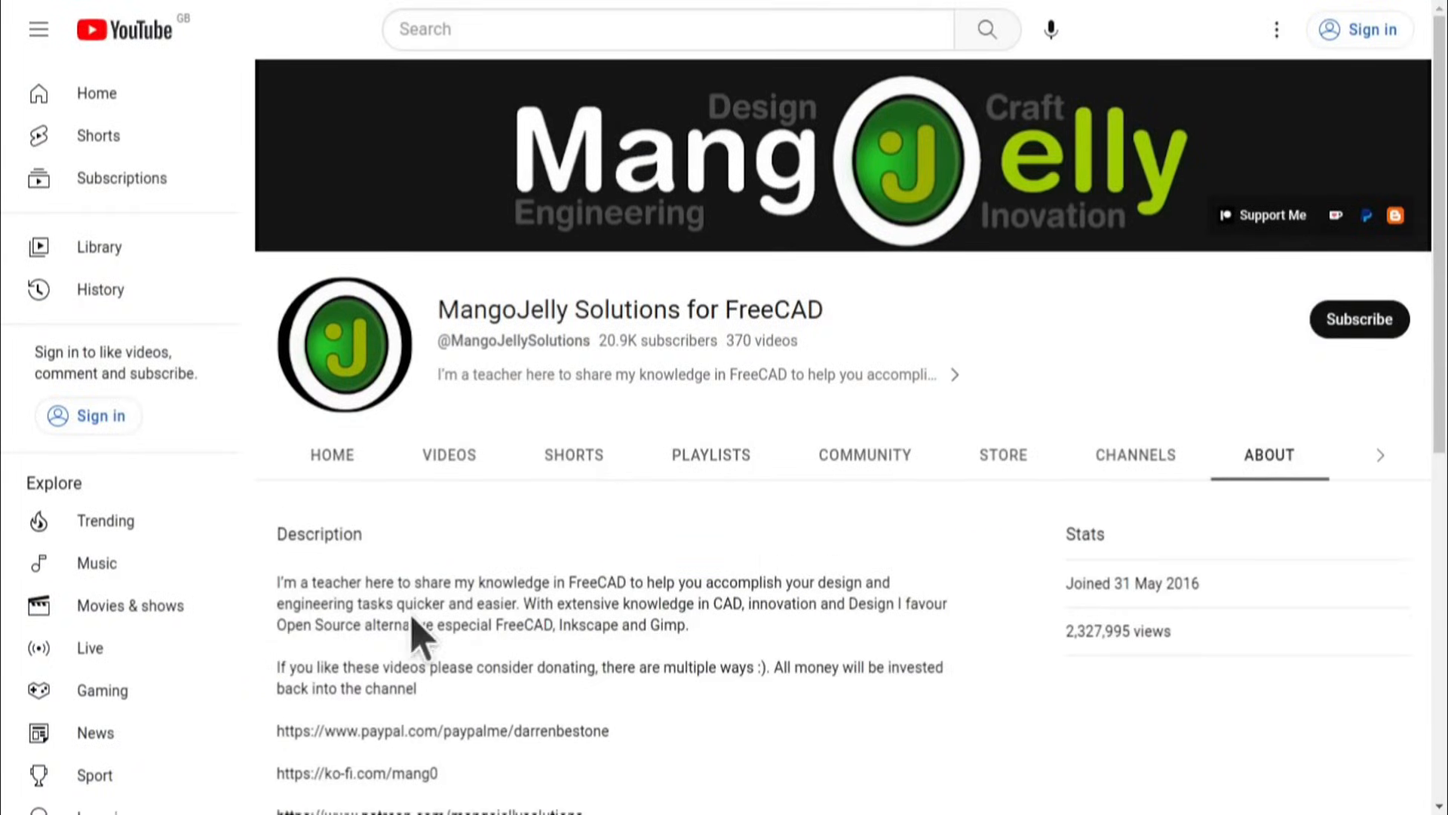
pyautogui.scroll(-3, 311, 611)
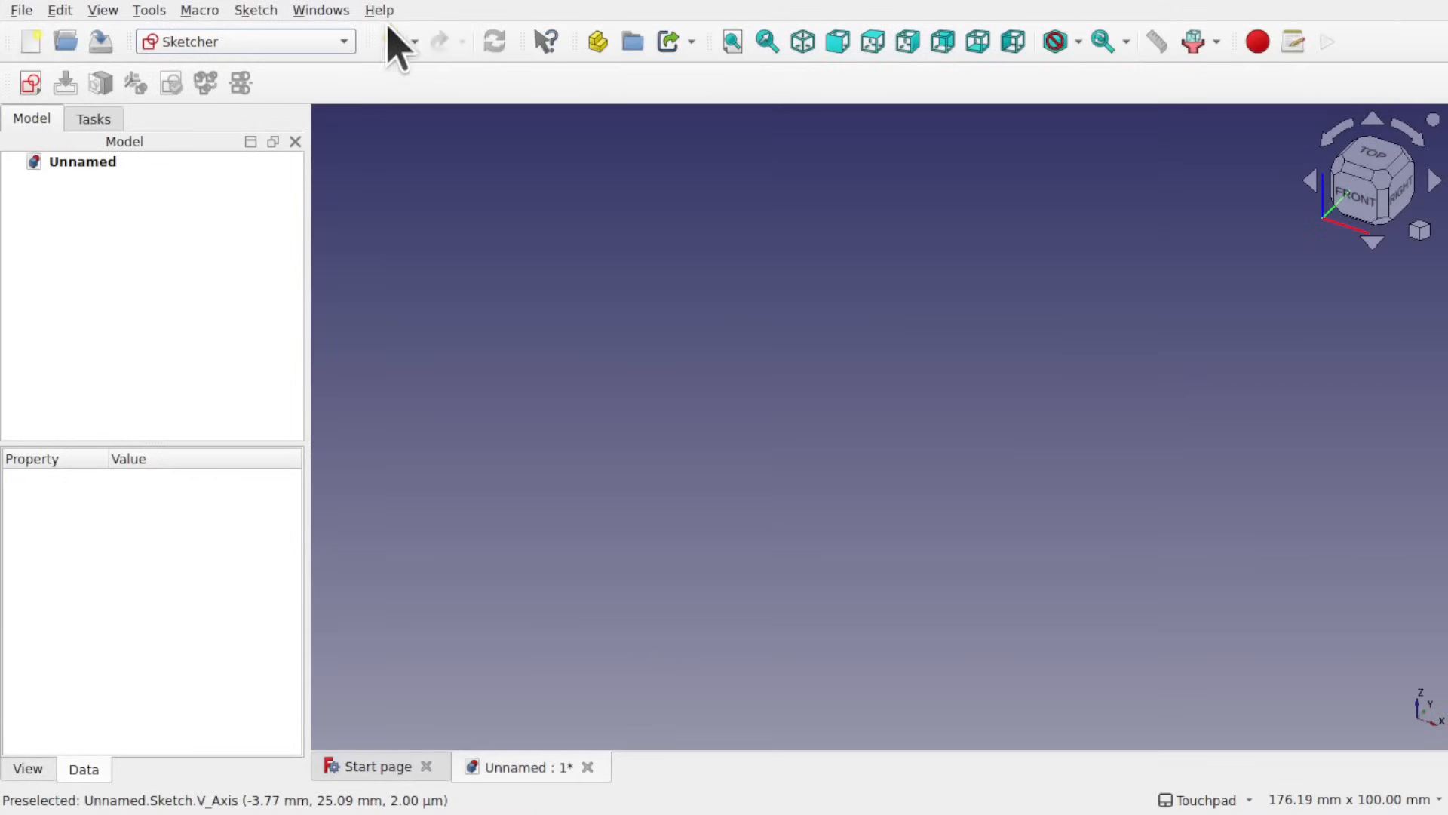
# - Switch to FreeCAD, check its version information, and close the About dialog
pyautogui.click(381, 11)
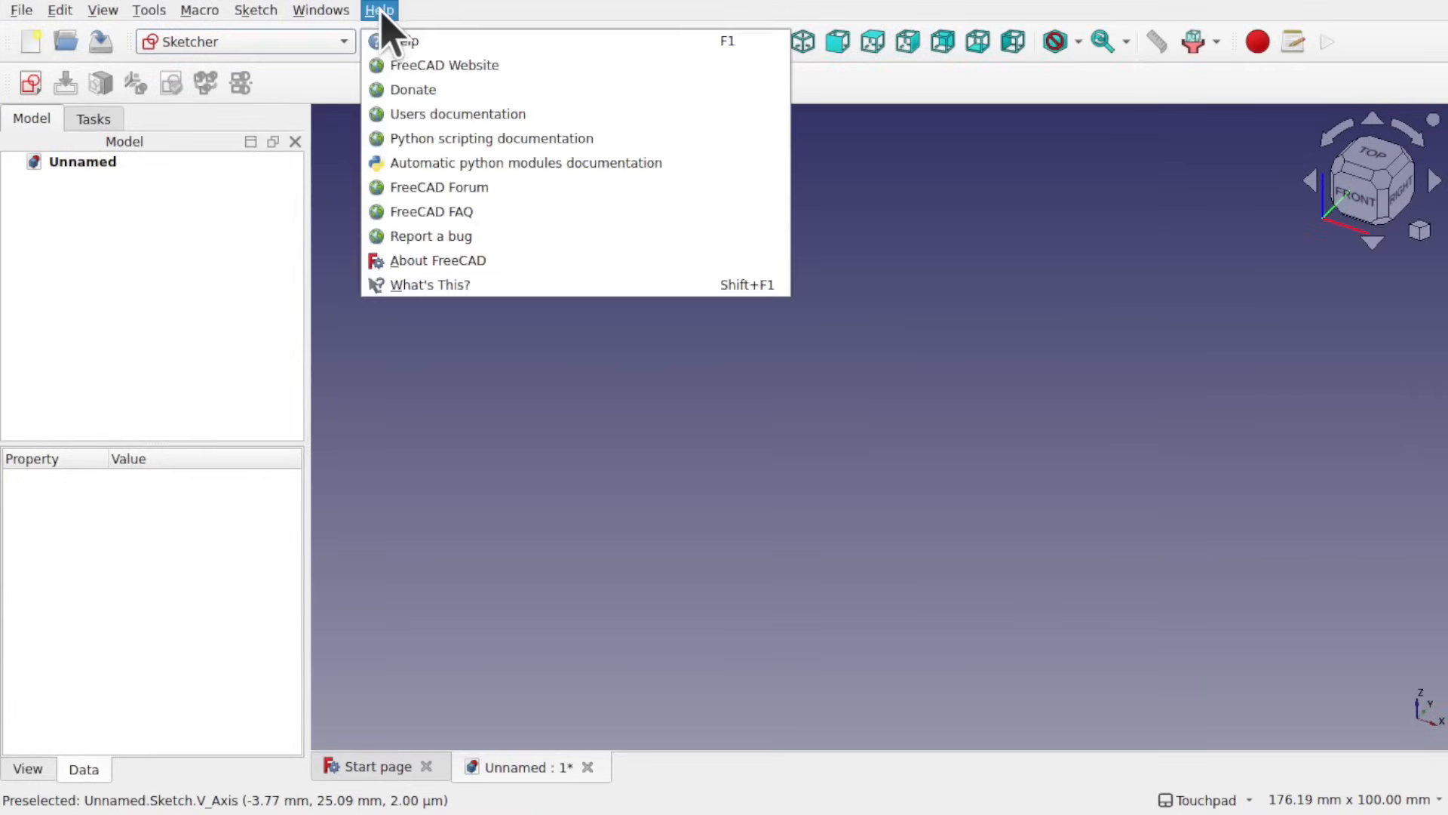
pyautogui.click(492, 259)
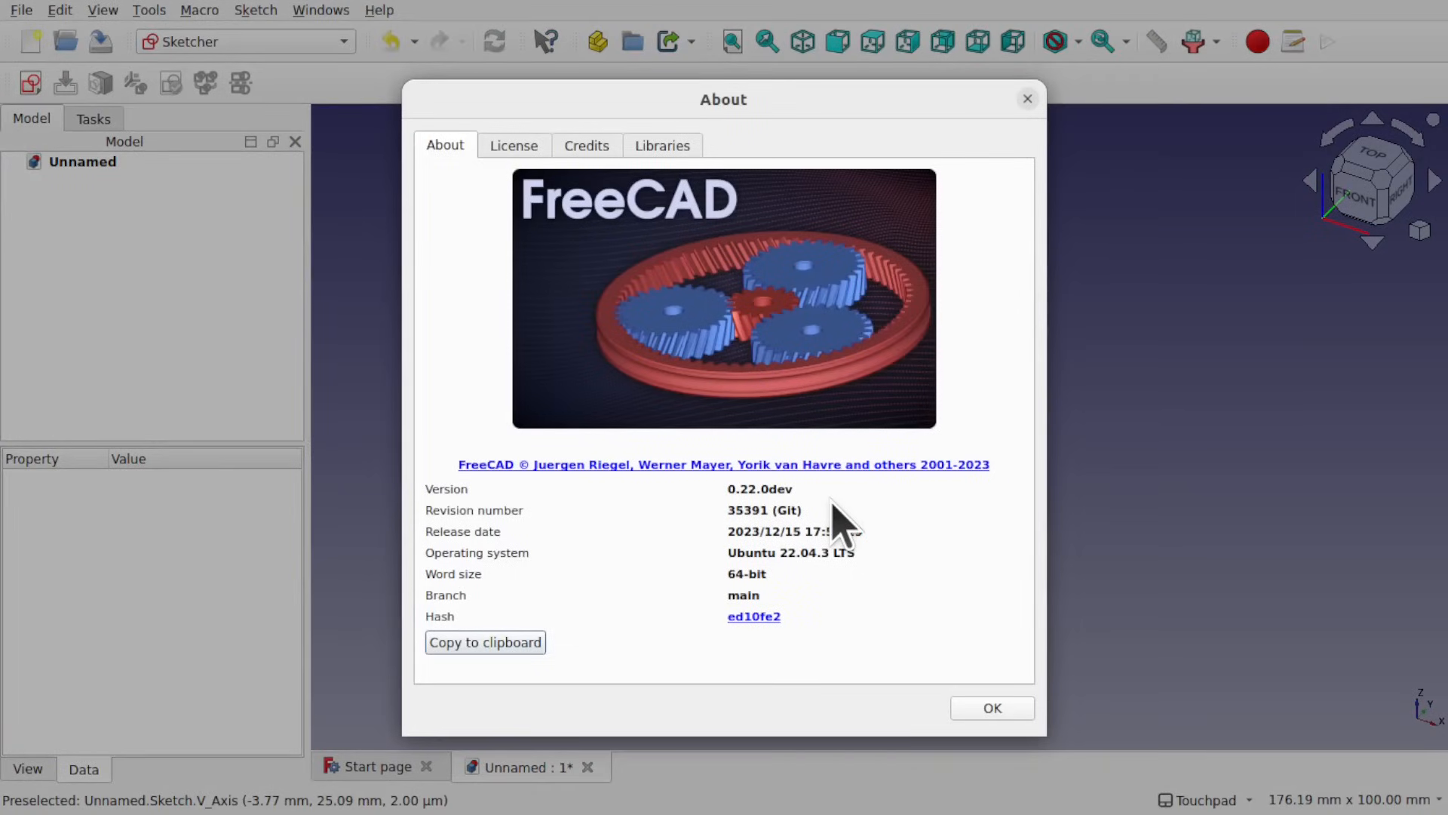
pyautogui.click(1028, 98)
# - Create a new sketch on the XY-Plane in the Sketcher workbench with zero offset
pyautogui.click(249, 42)
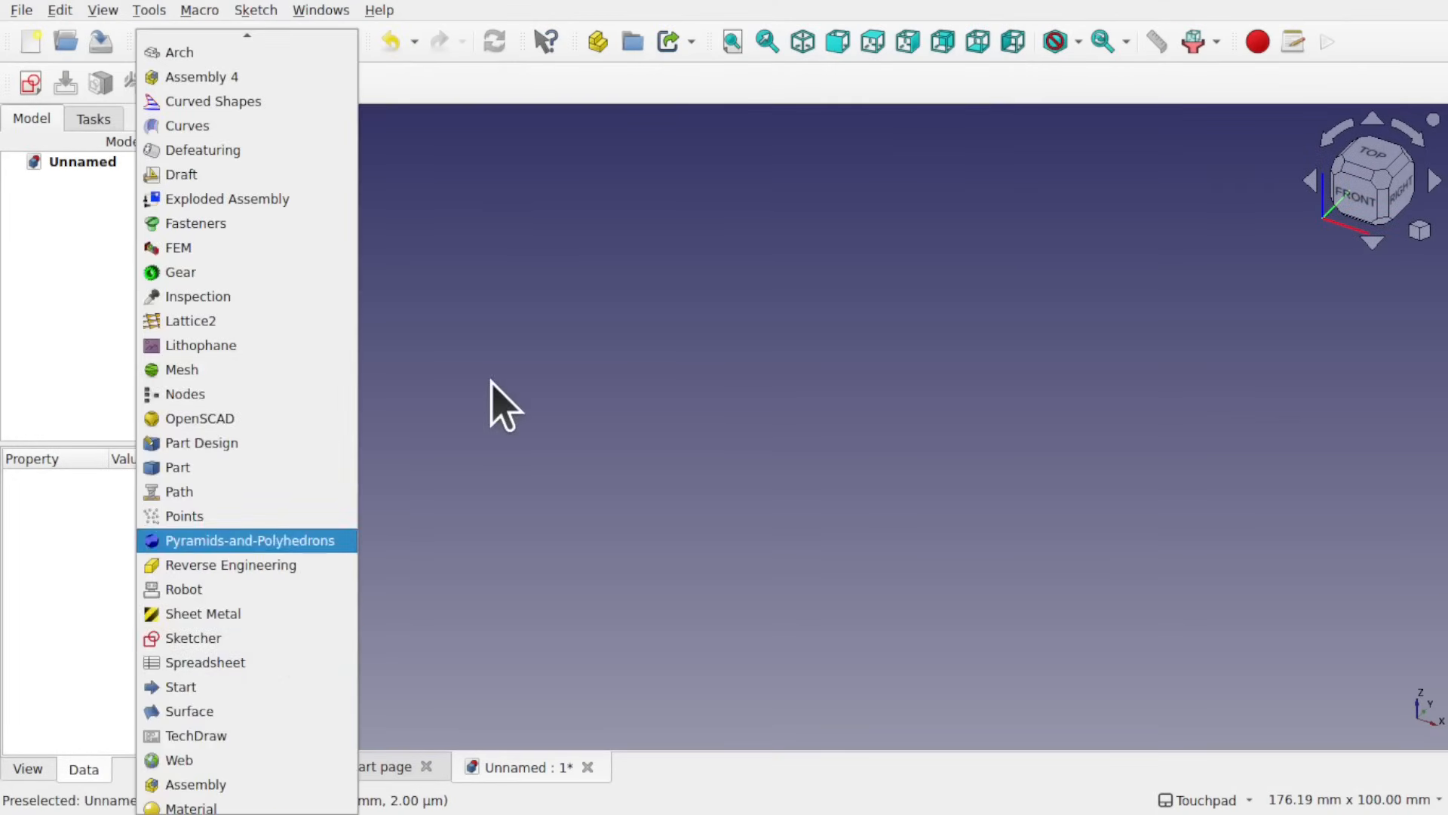
pyautogui.click(502, 404)
pyautogui.click(27, 83)
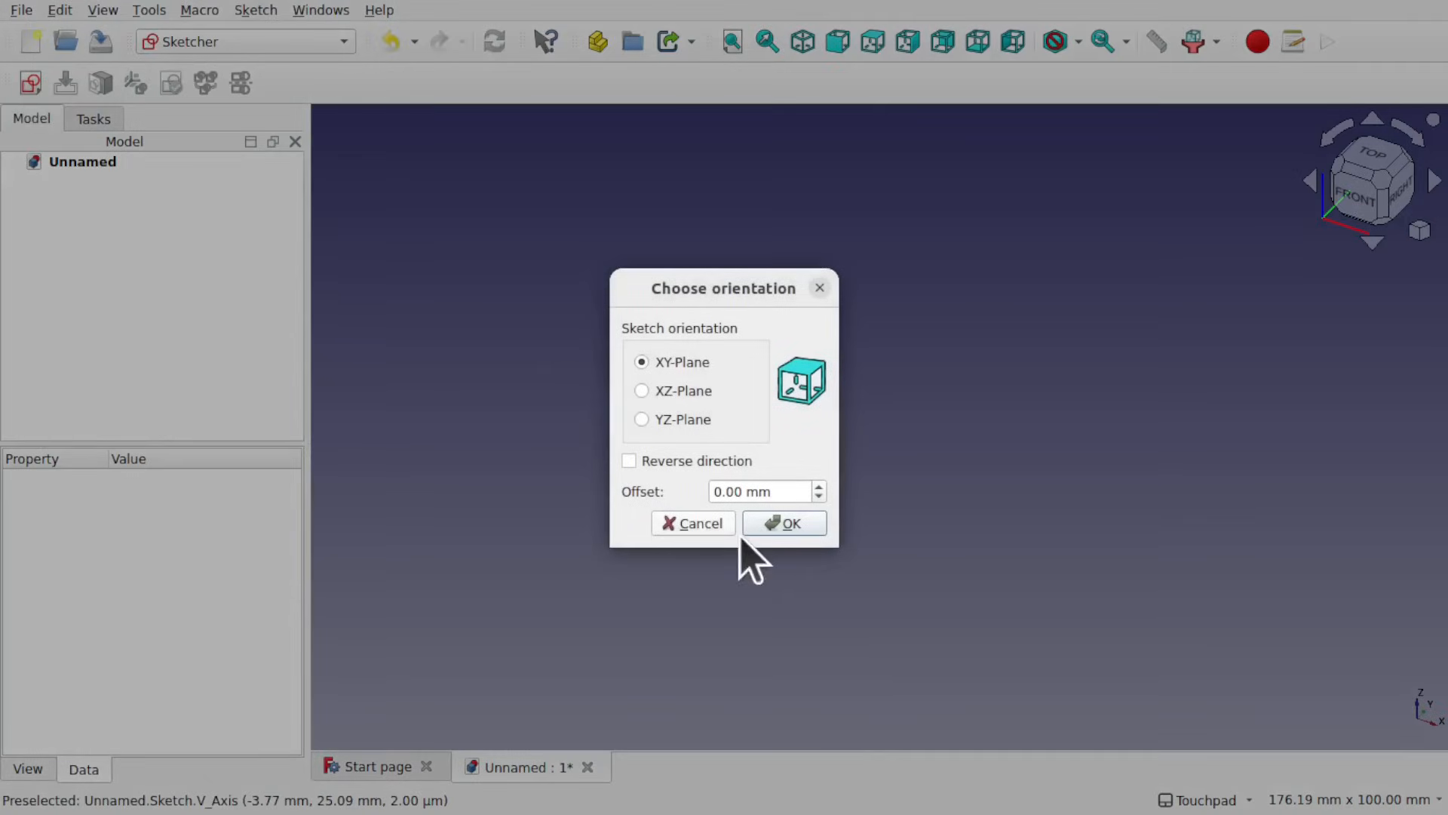
pyautogui.click(789, 524)
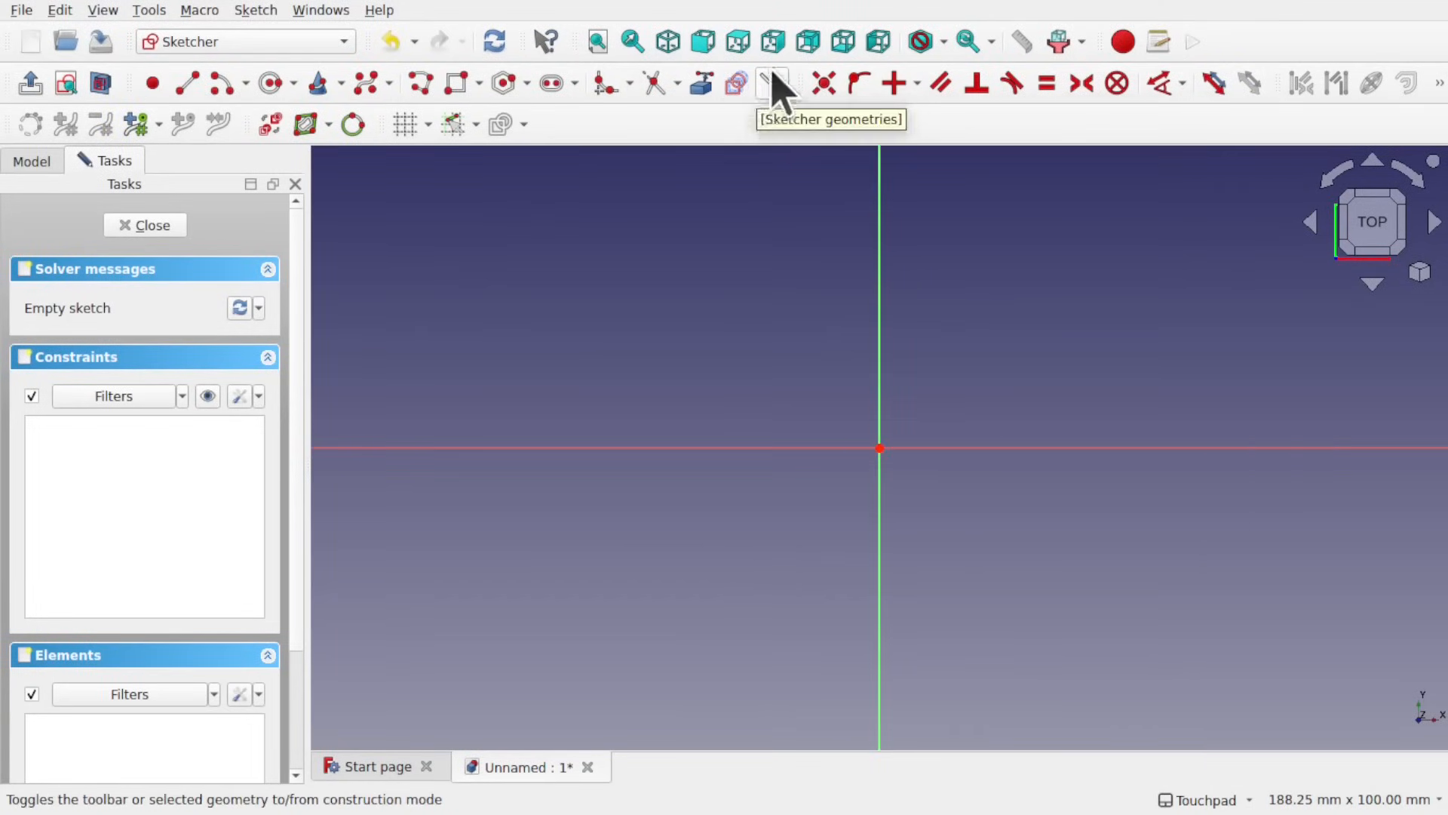
pyautogui.click(1182, 87)
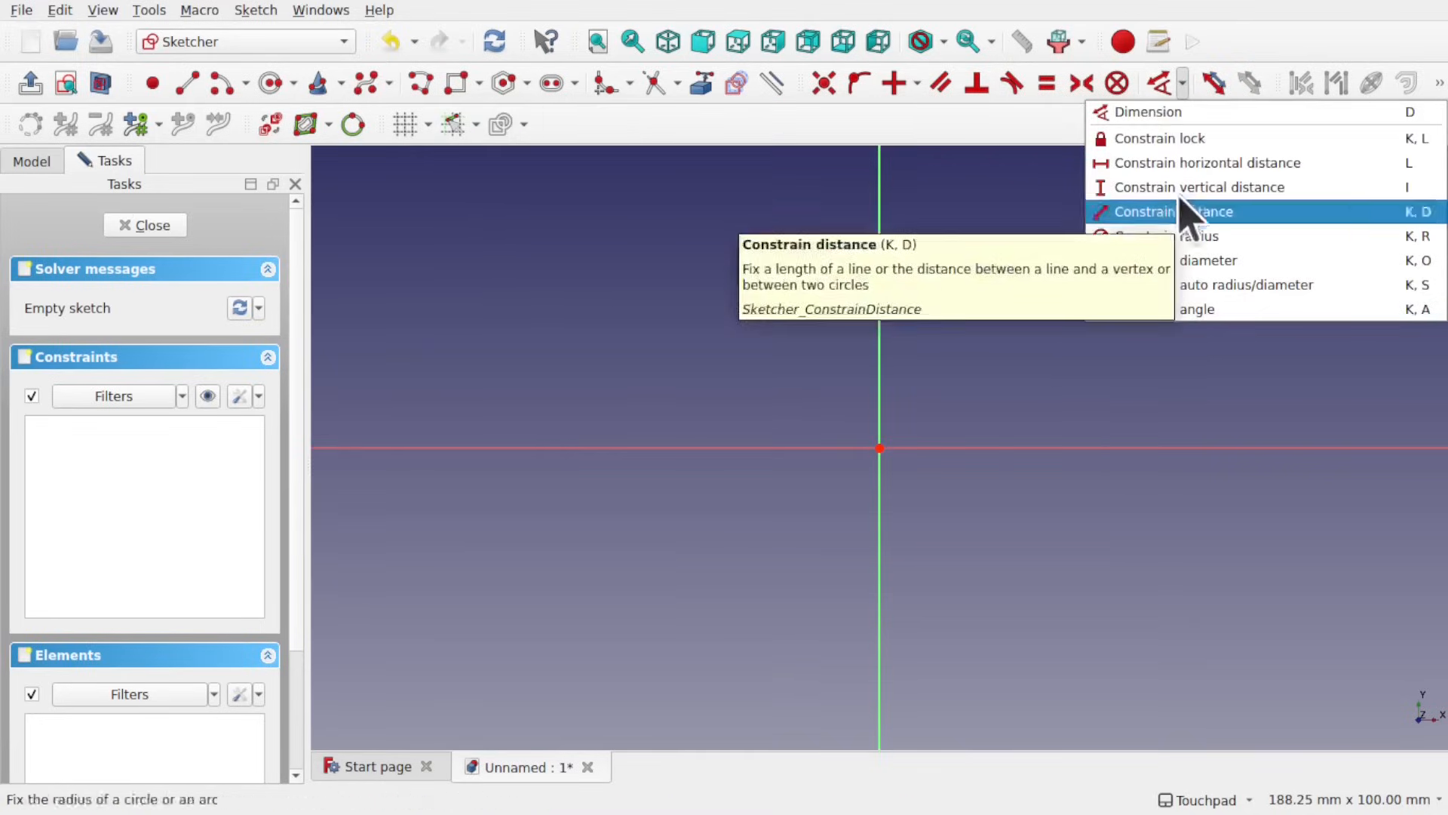
pyautogui.click(658, 339)
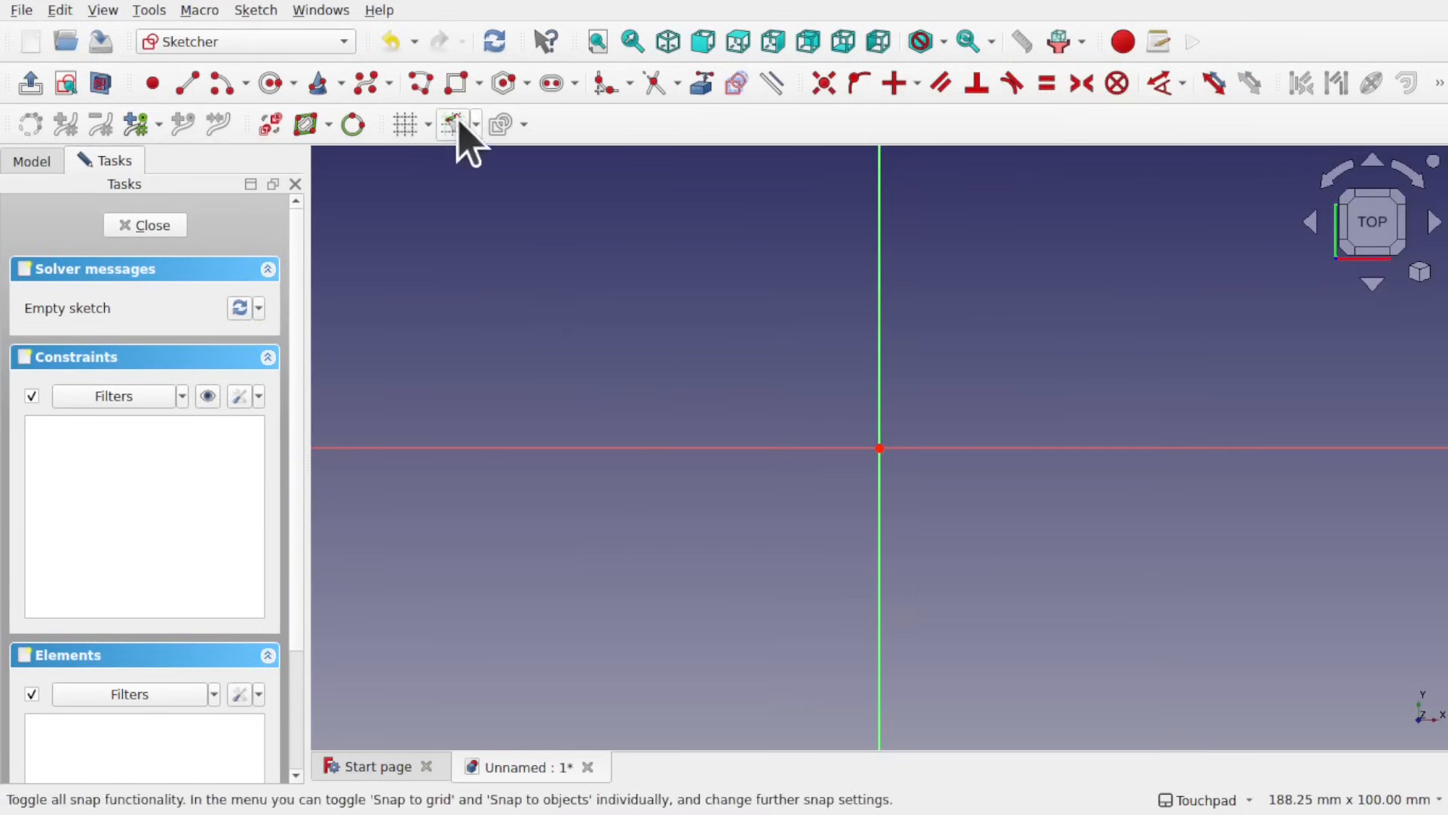
# - Draw a corner-mode rectangle 50 mm wide and 30 mm high, above and to the side of the sketch origin
pyautogui.click(456, 86)
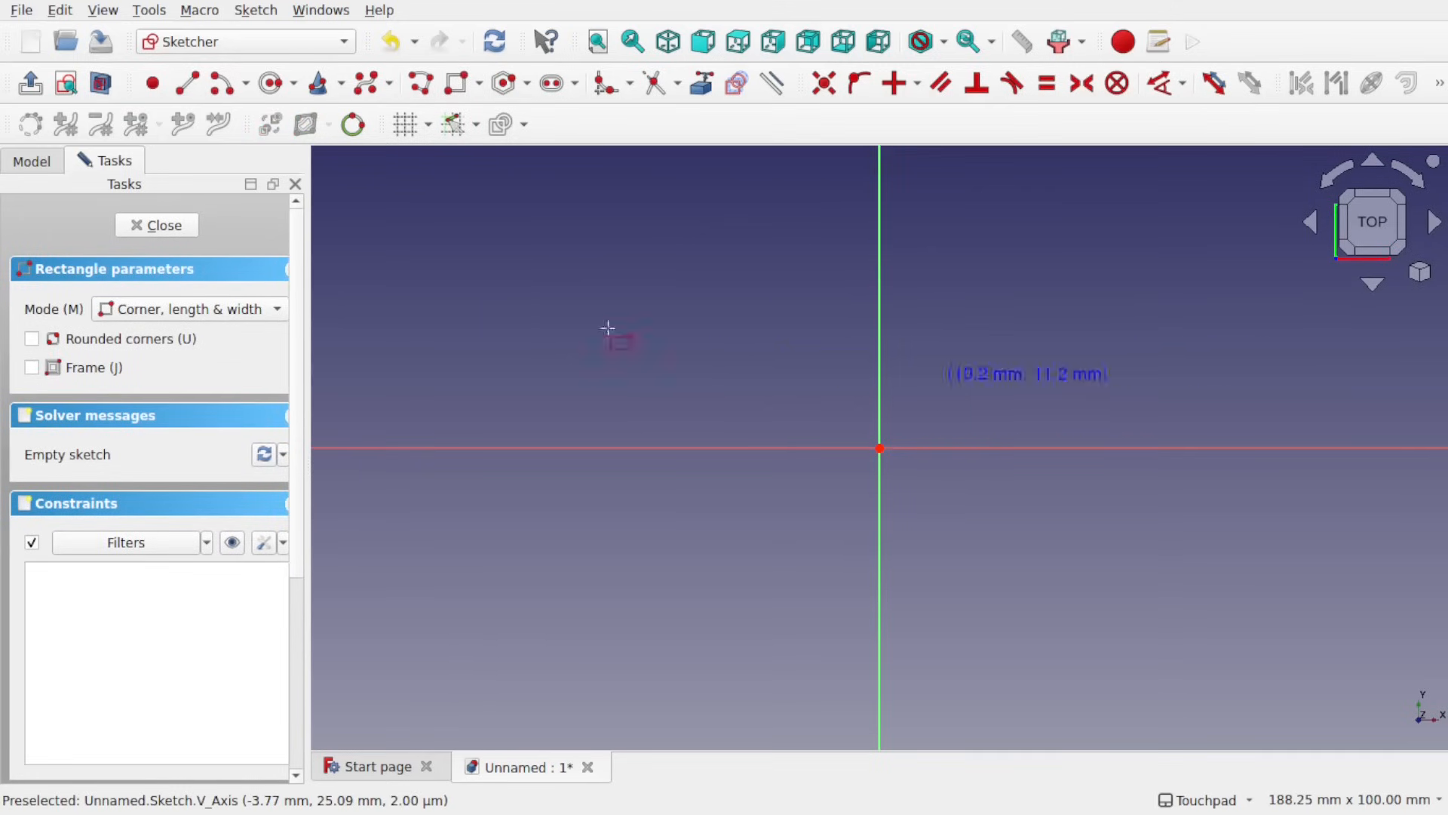
pyautogui.click(430, 243)
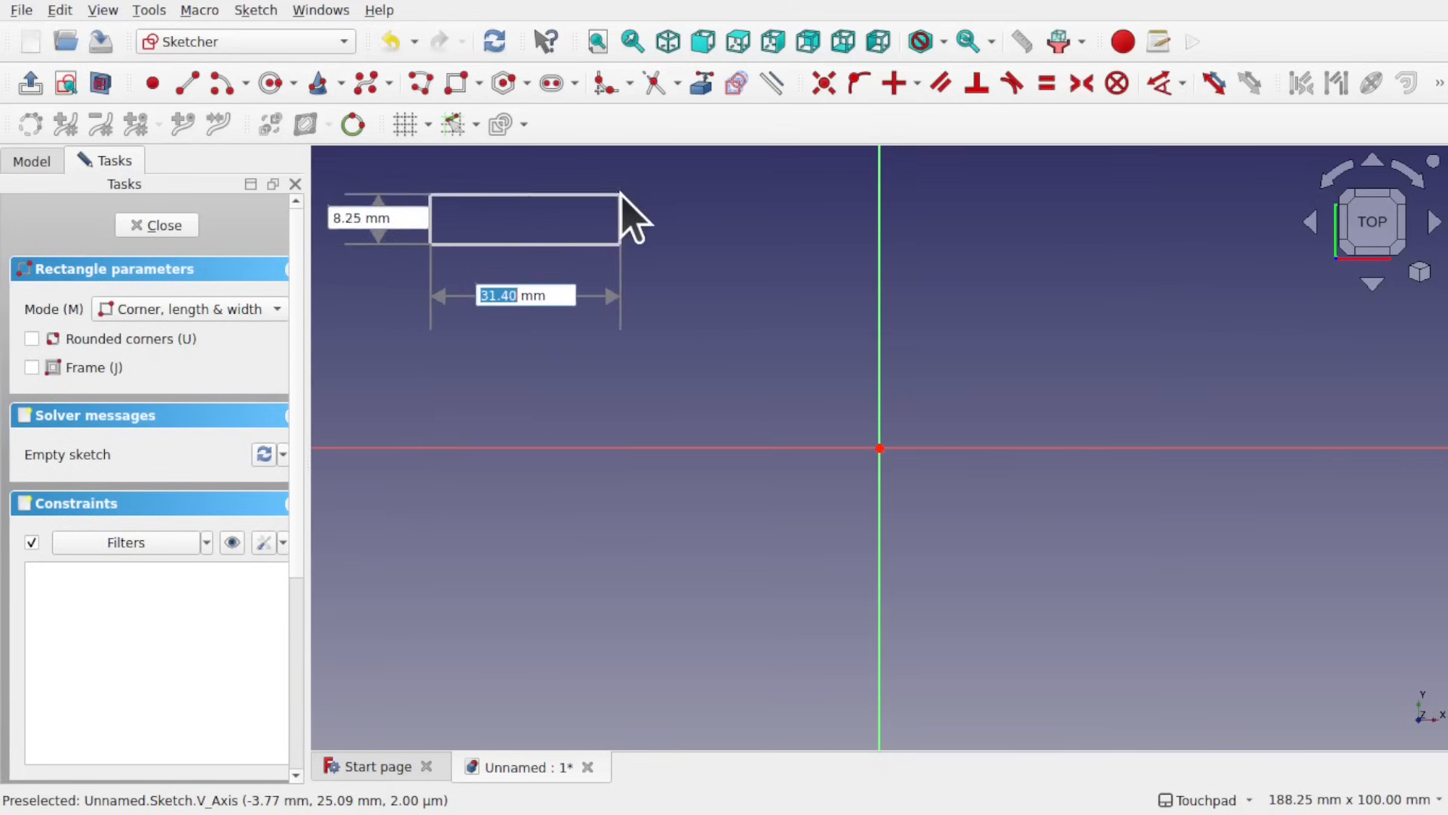
pyautogui.keyDown('shift'); pyautogui.moveTo(621, 191); pyautogui.dragTo(768, 371, button='middle'); pyautogui.keyUp('shift')
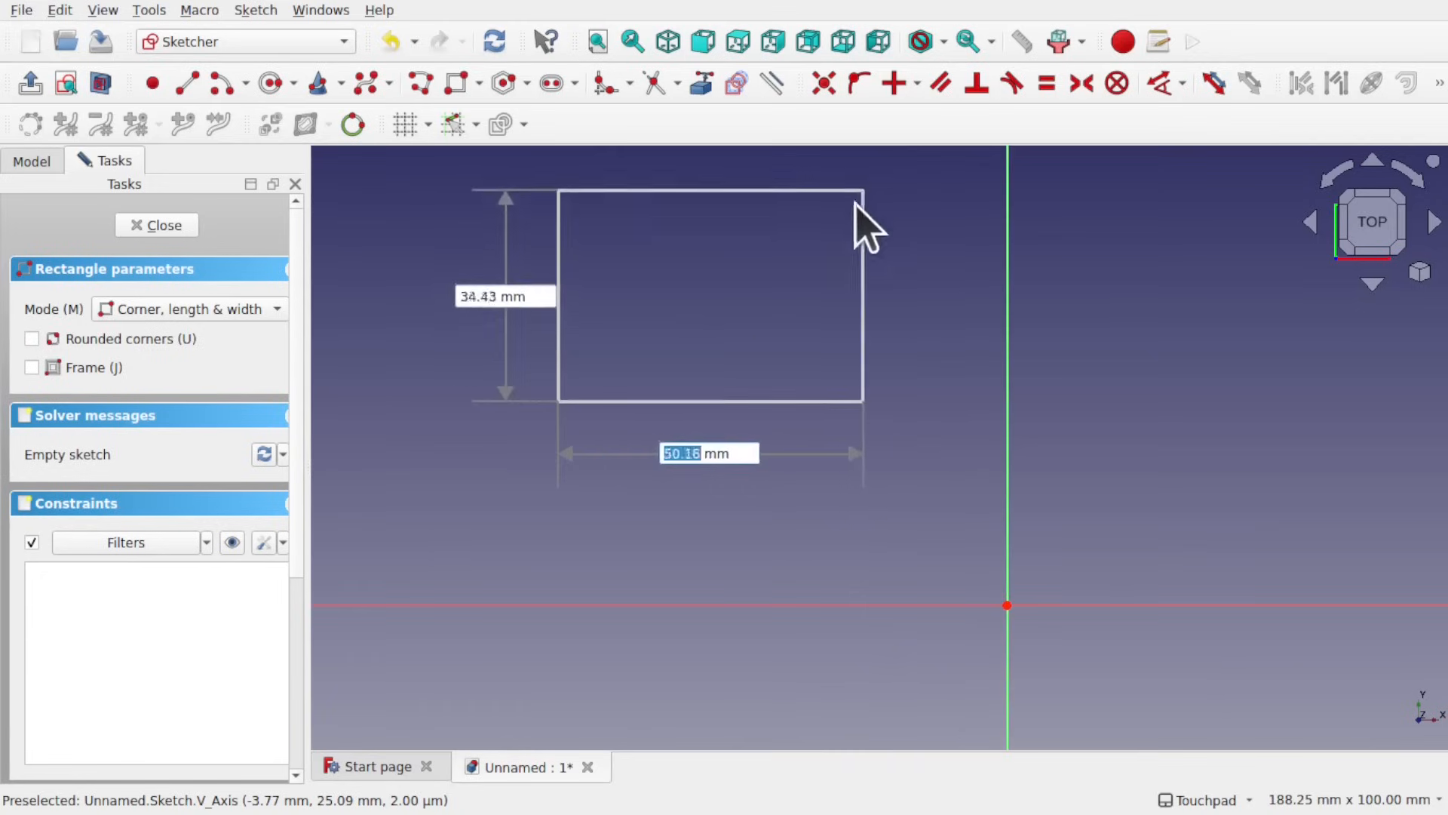
pyautogui.moveTo(685, 282)
pyautogui.keyDown('shift'); pyautogui.mouseDown(button='middle')
pyautogui.moveTo(557, 303)
pyautogui.moveTo(737, 294)
pyautogui.moveTo(696, 295)
pyautogui.mouseUp(button='middle'); pyautogui.keyUp('shift')
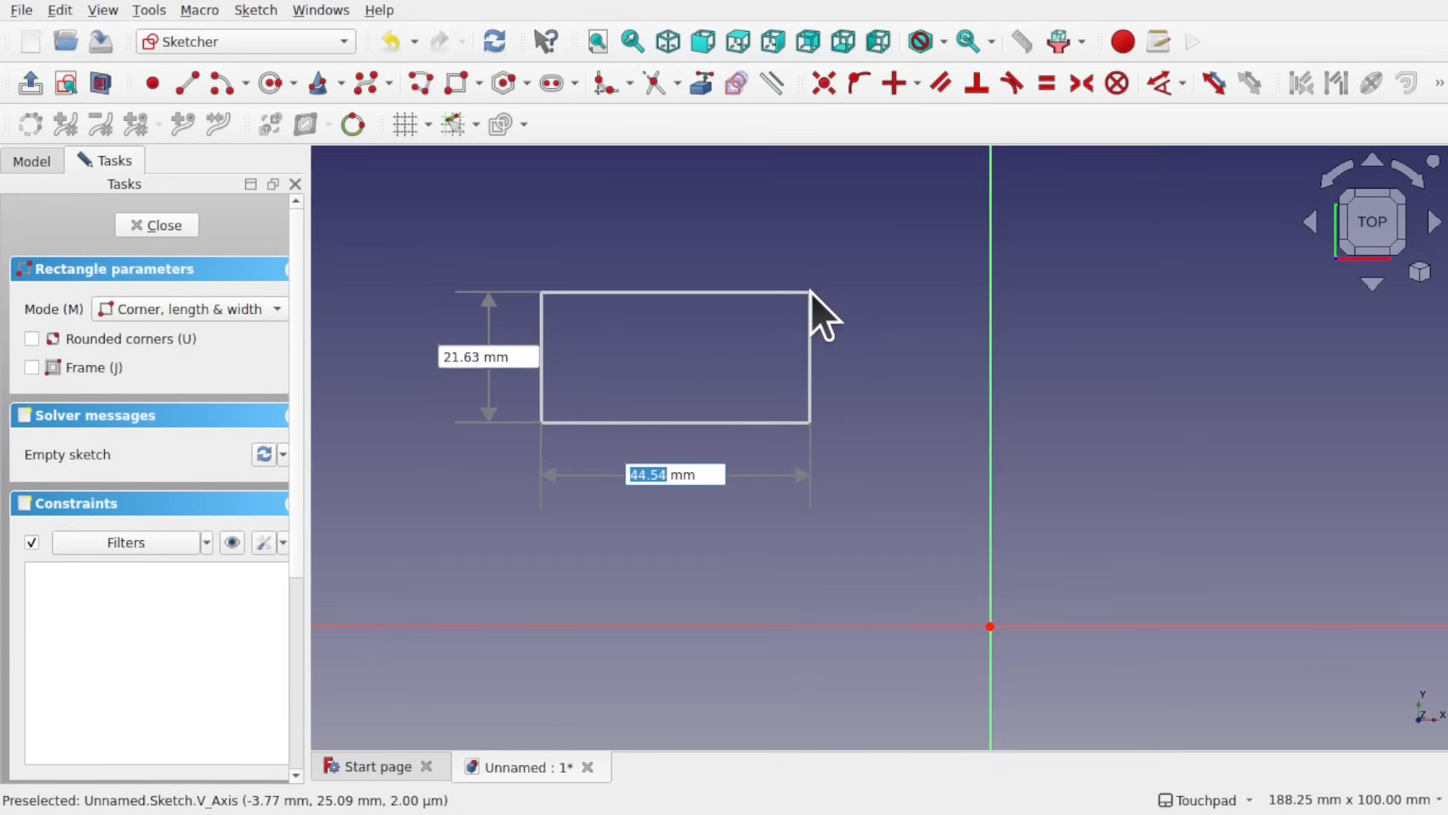
pyautogui.write('50')
pyautogui.press('Tab')
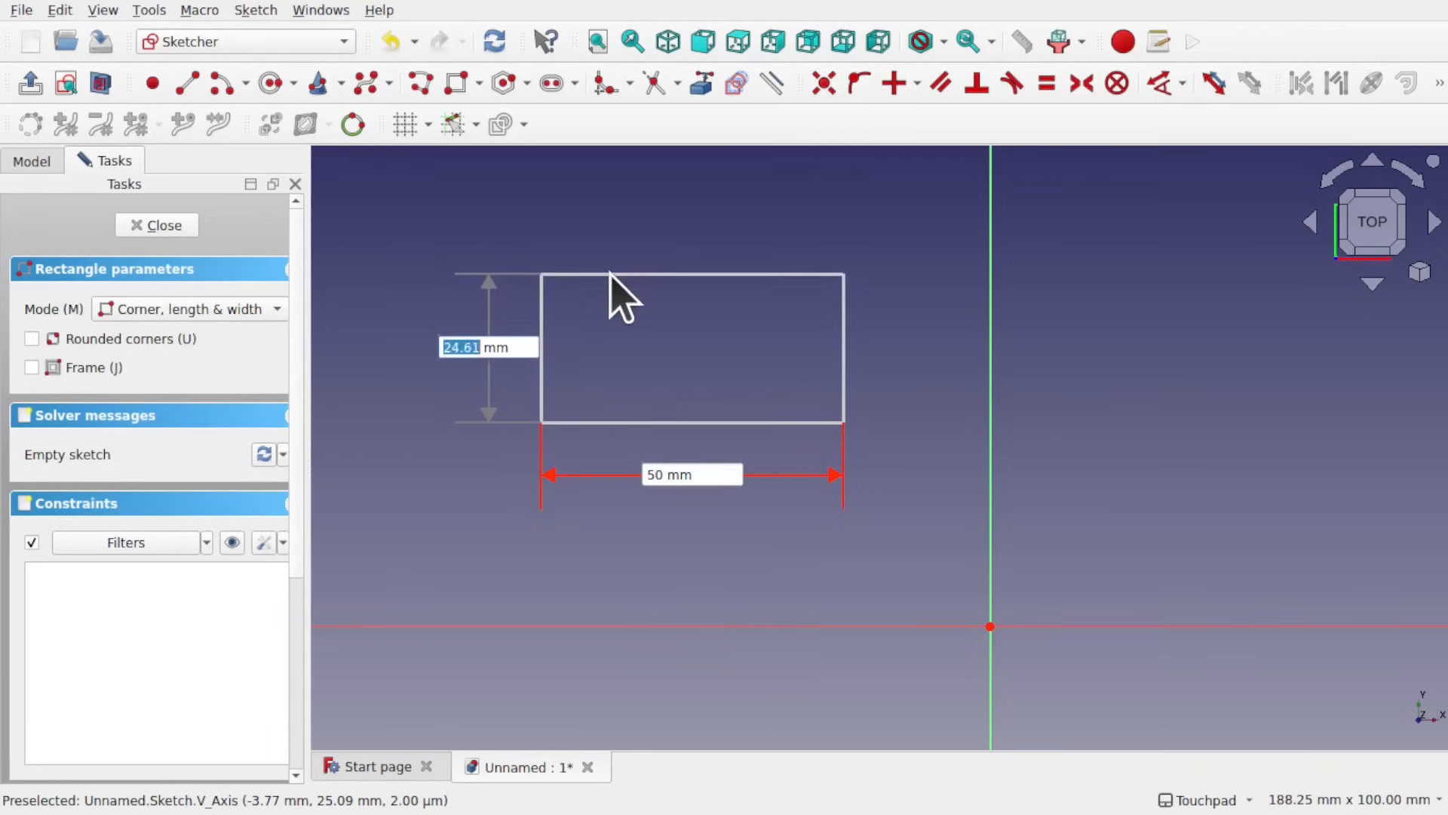
pyautogui.write('30')
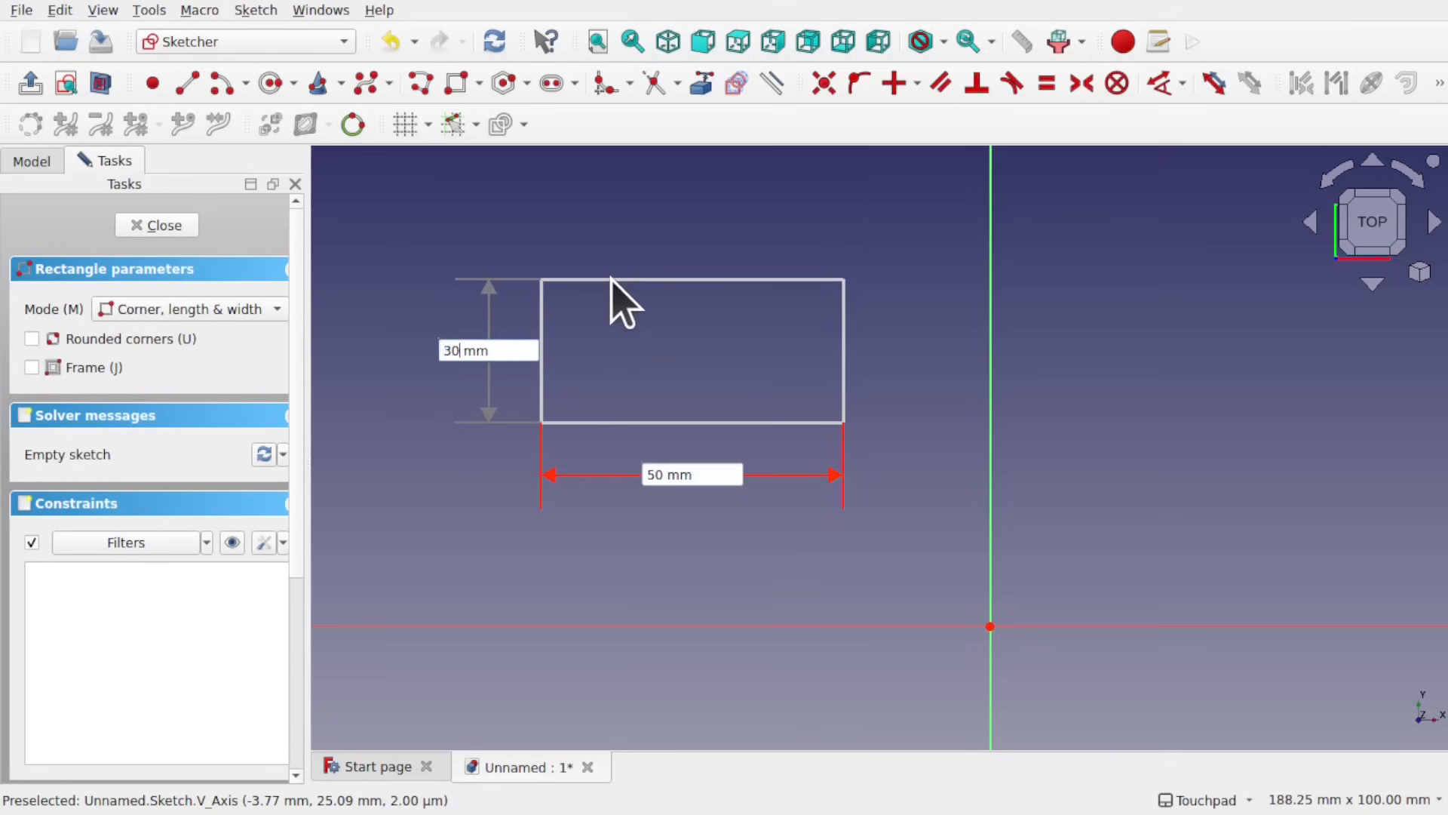
pyautogui.press('Return')
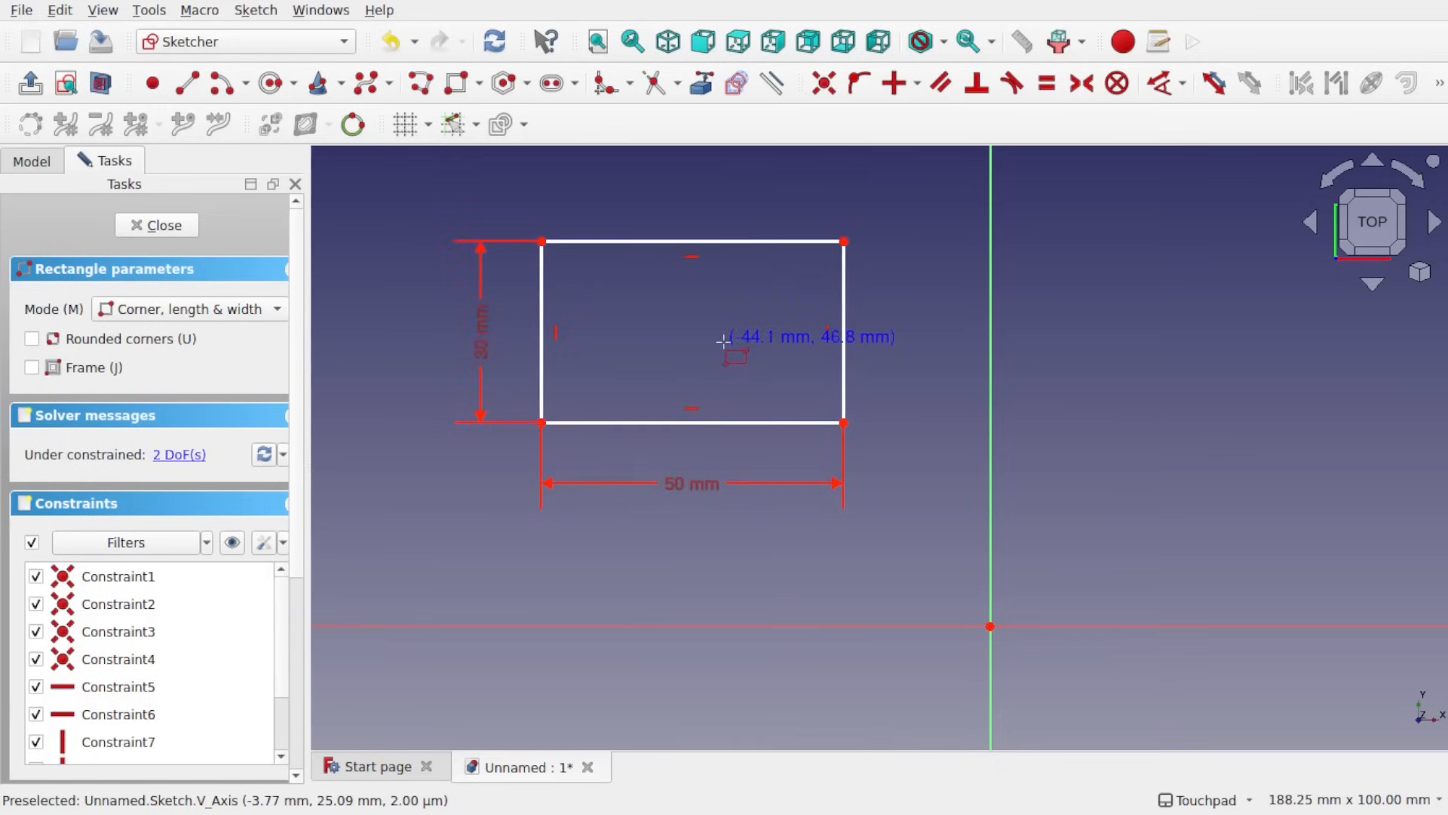
# - Leave the rectangle tool and delete the whole 50 by 30 mm rectangle with its constraints
pyautogui.rightClick(678, 393)
pyautogui.moveTo(405, 203); pyautogui.dragTo(918, 480)
pyautogui.press('Delete')
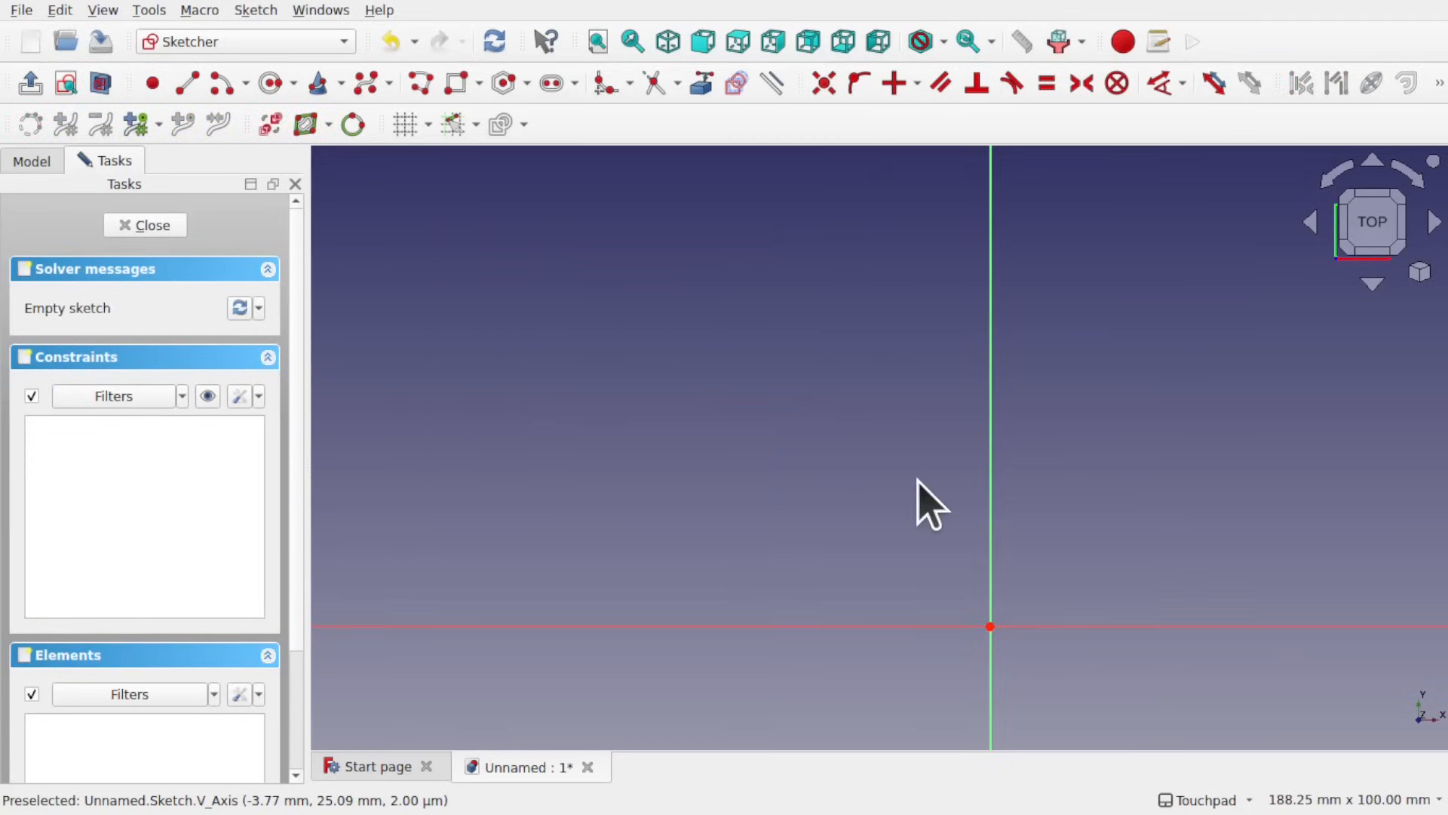
# - Draw a rectangle with its width fixed at 50 mm and its height placed freehand at about 42 mm
pyautogui.click(456, 83)
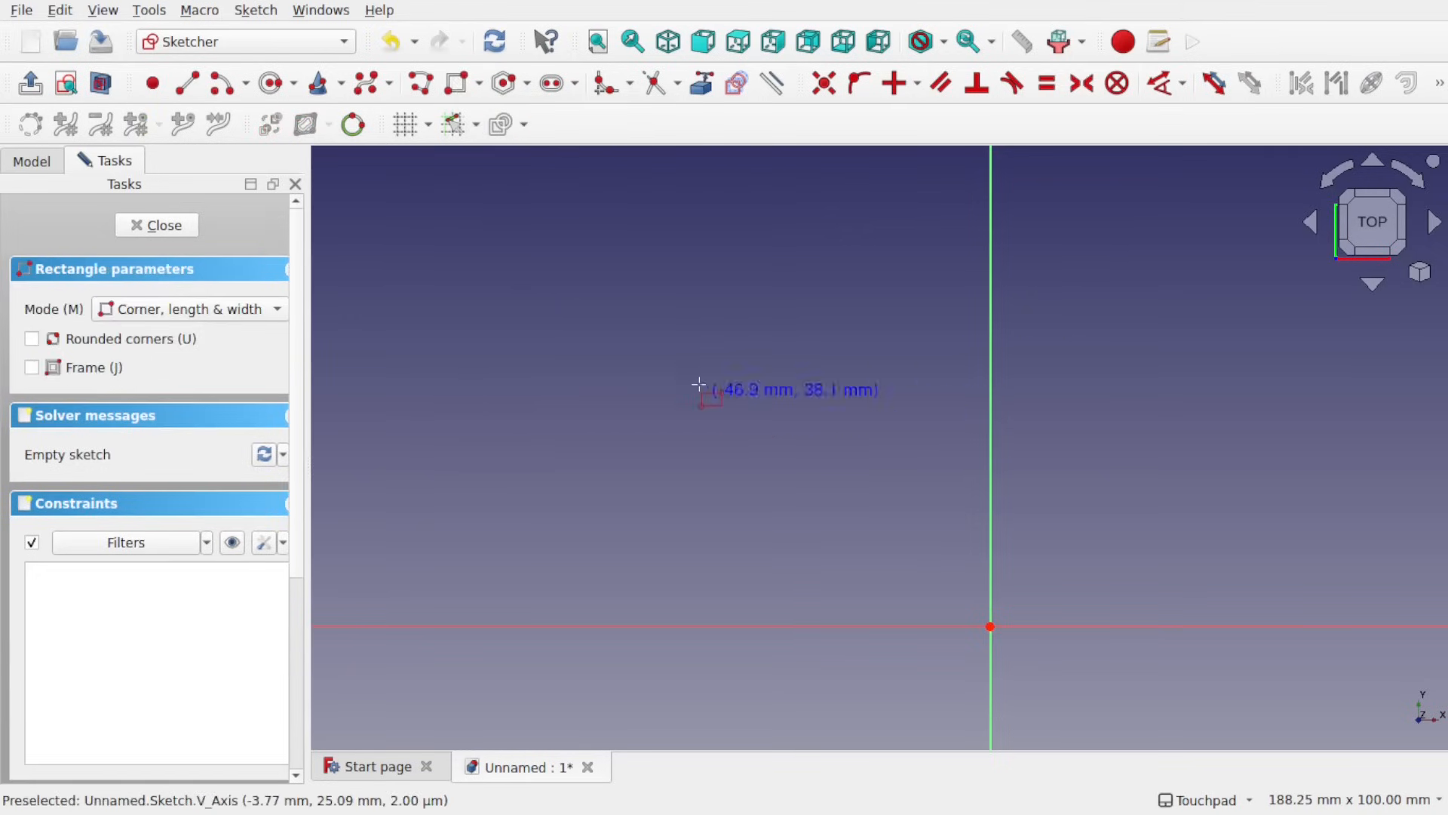
pyautogui.click(641, 483)
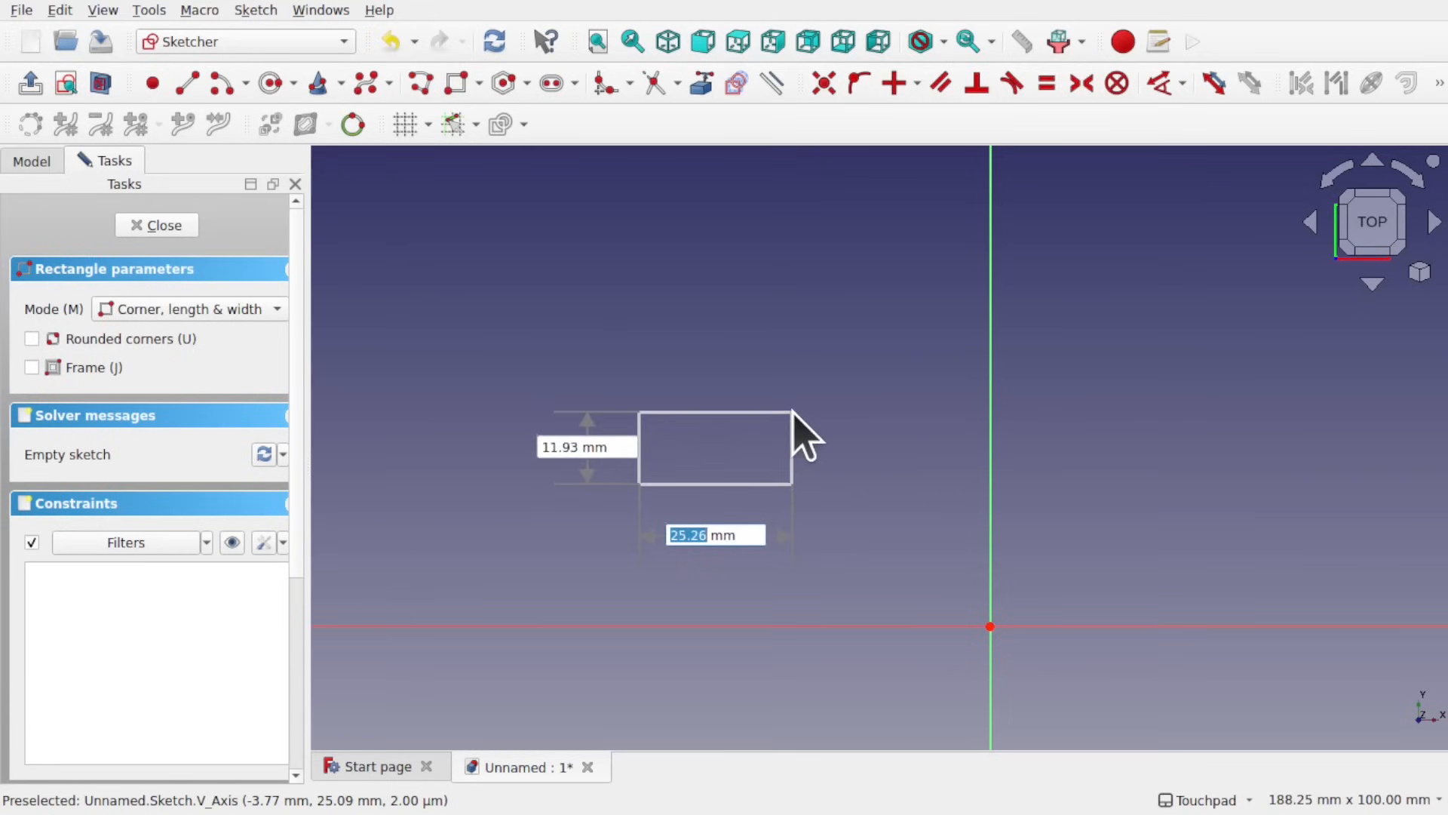
pyautogui.write('50')
pyautogui.press('Tab')
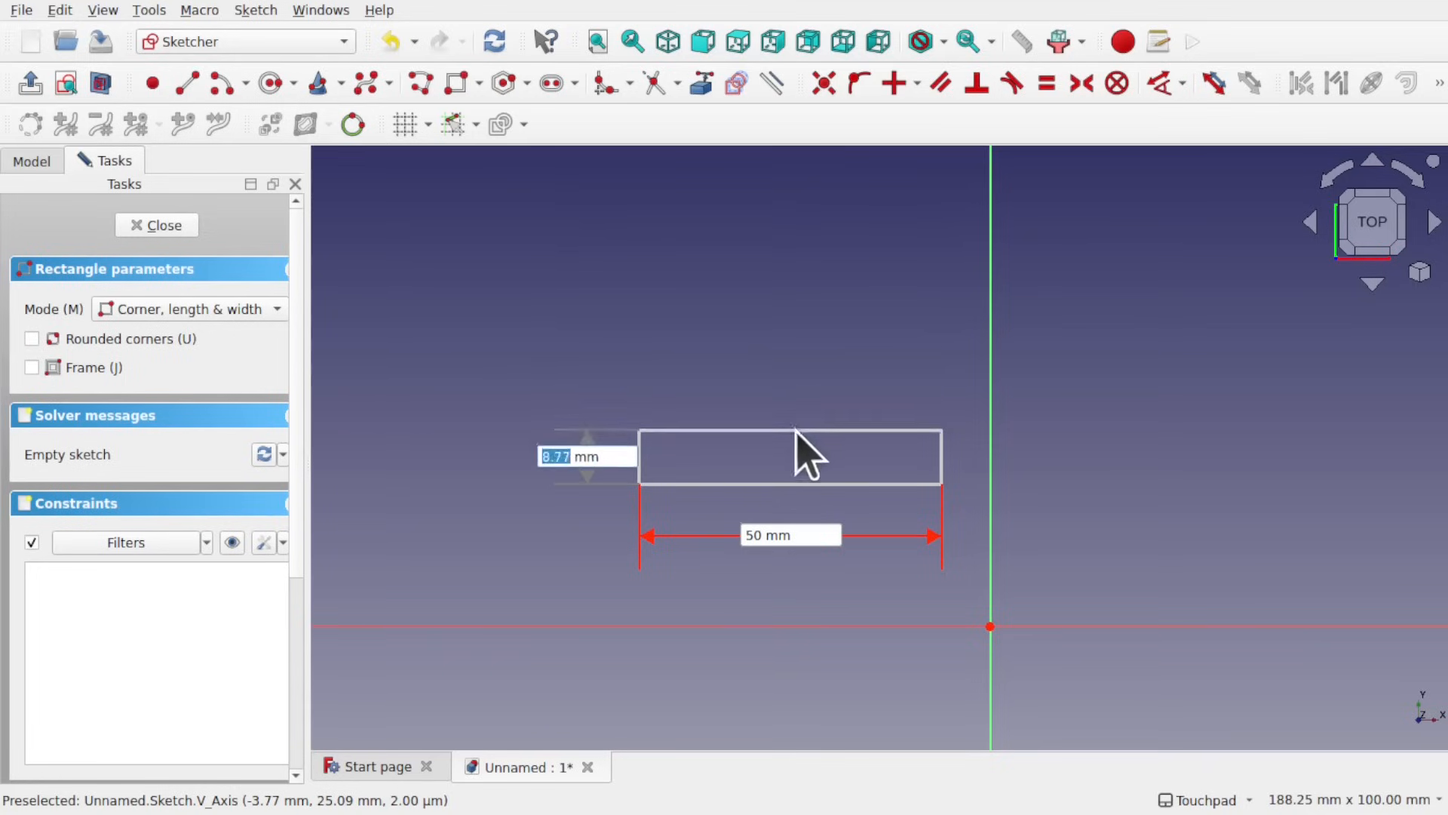
pyautogui.write('5')
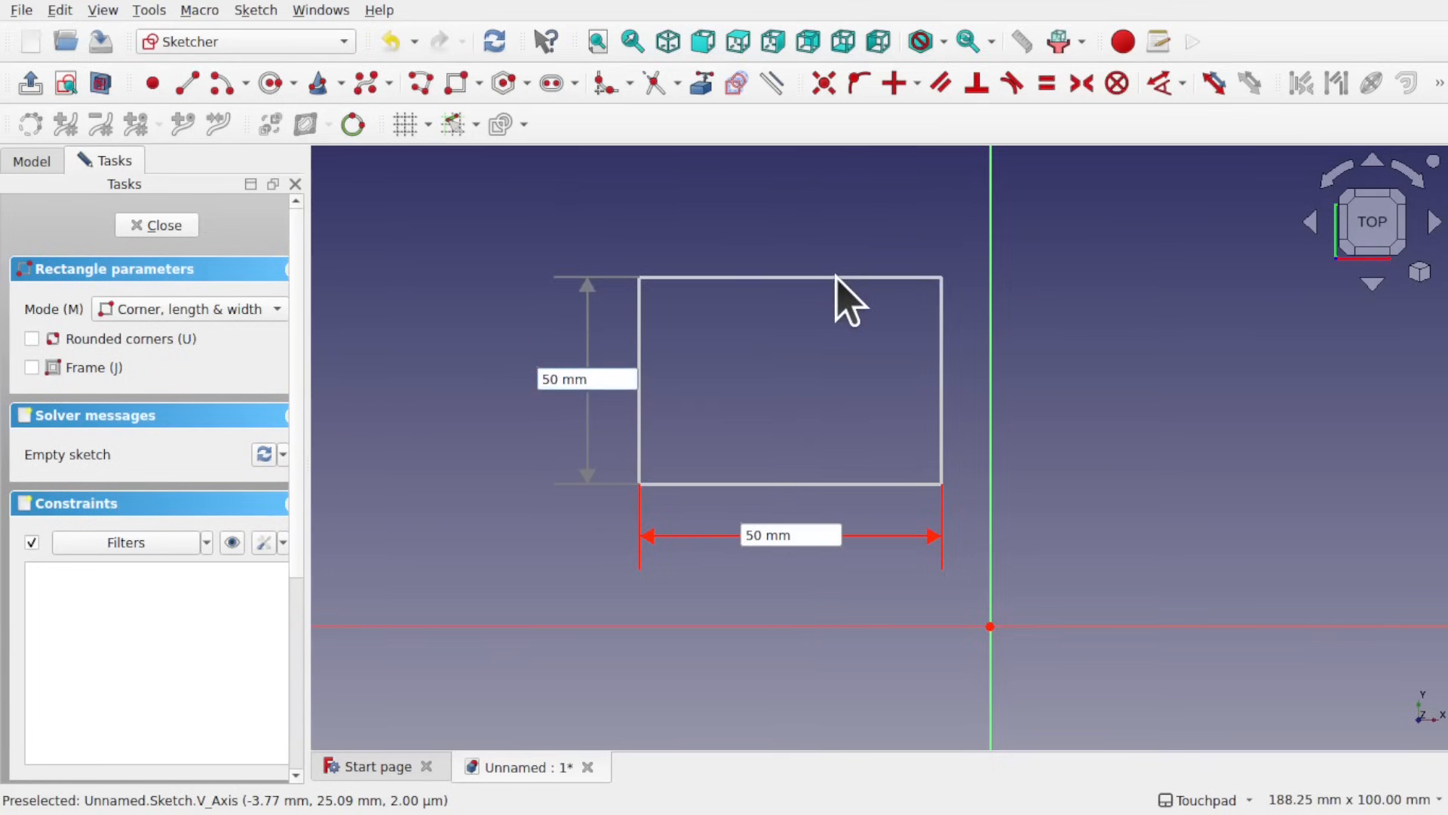
pyautogui.write('0')
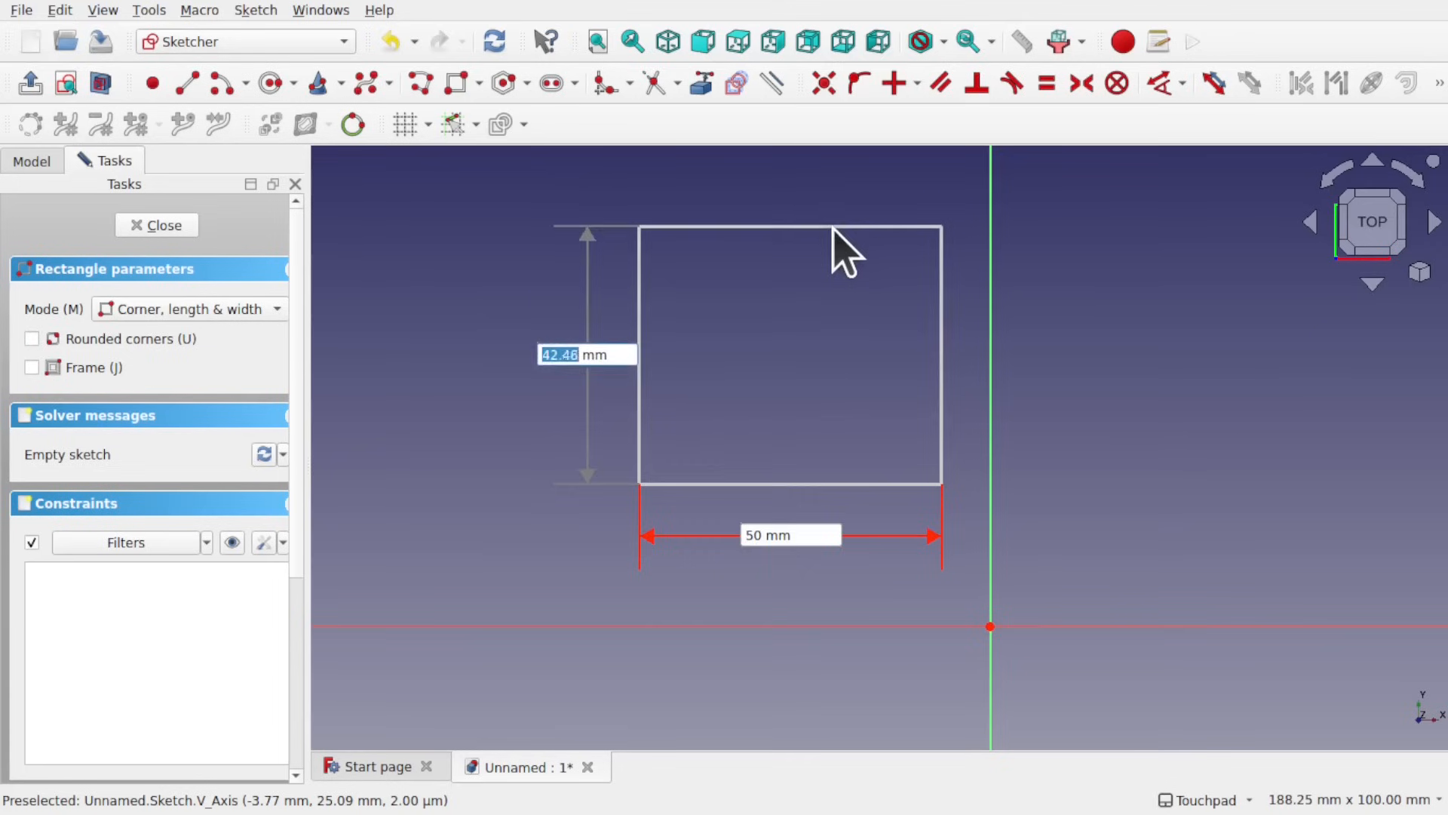
pyautogui.click(834, 227)
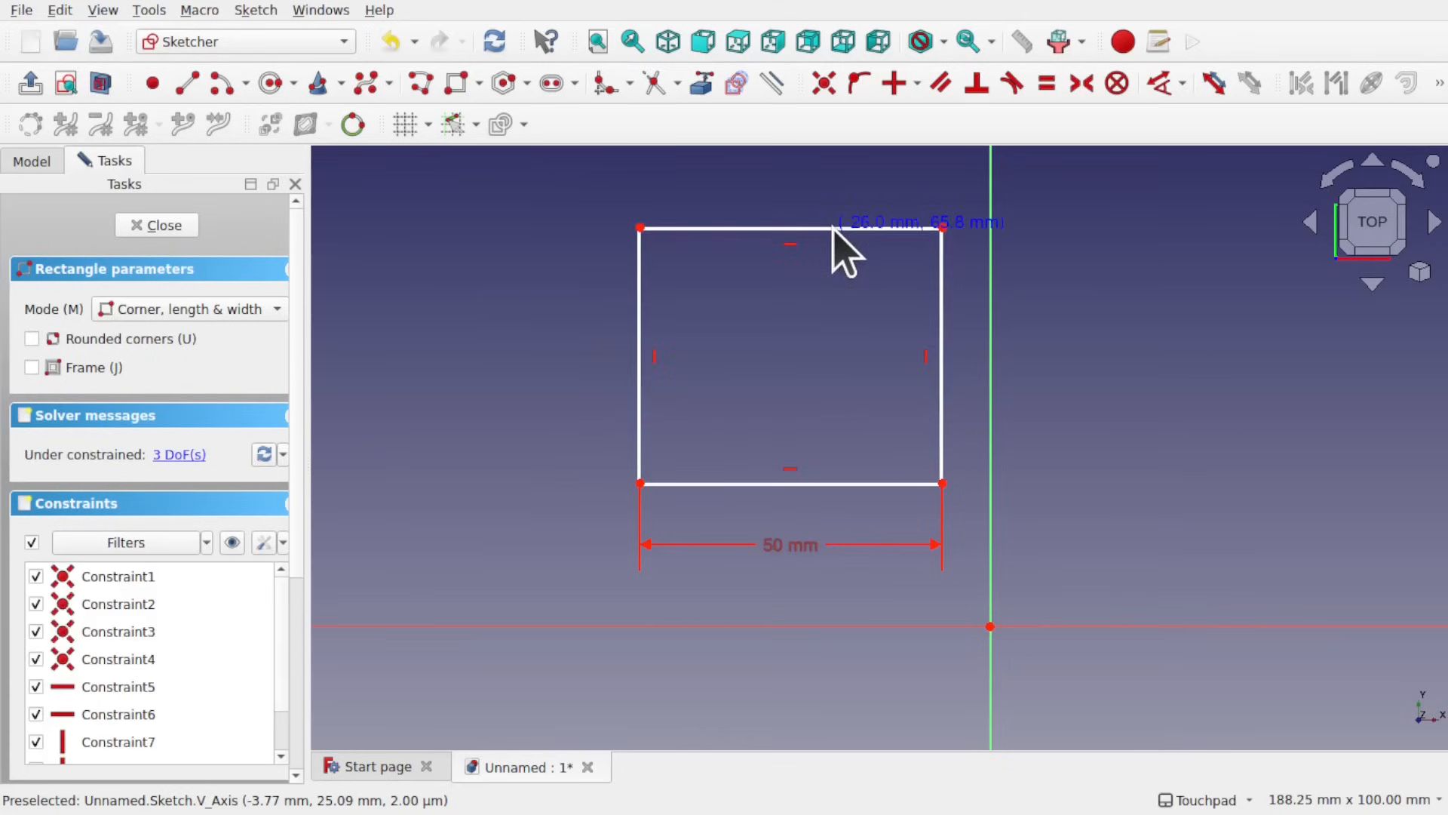
# - Draw a freehand rectangle about 89 by 62 mm around the first, plus an overlapping one 40 mm wide and 50 mm high
pyautogui.click(528, 212)
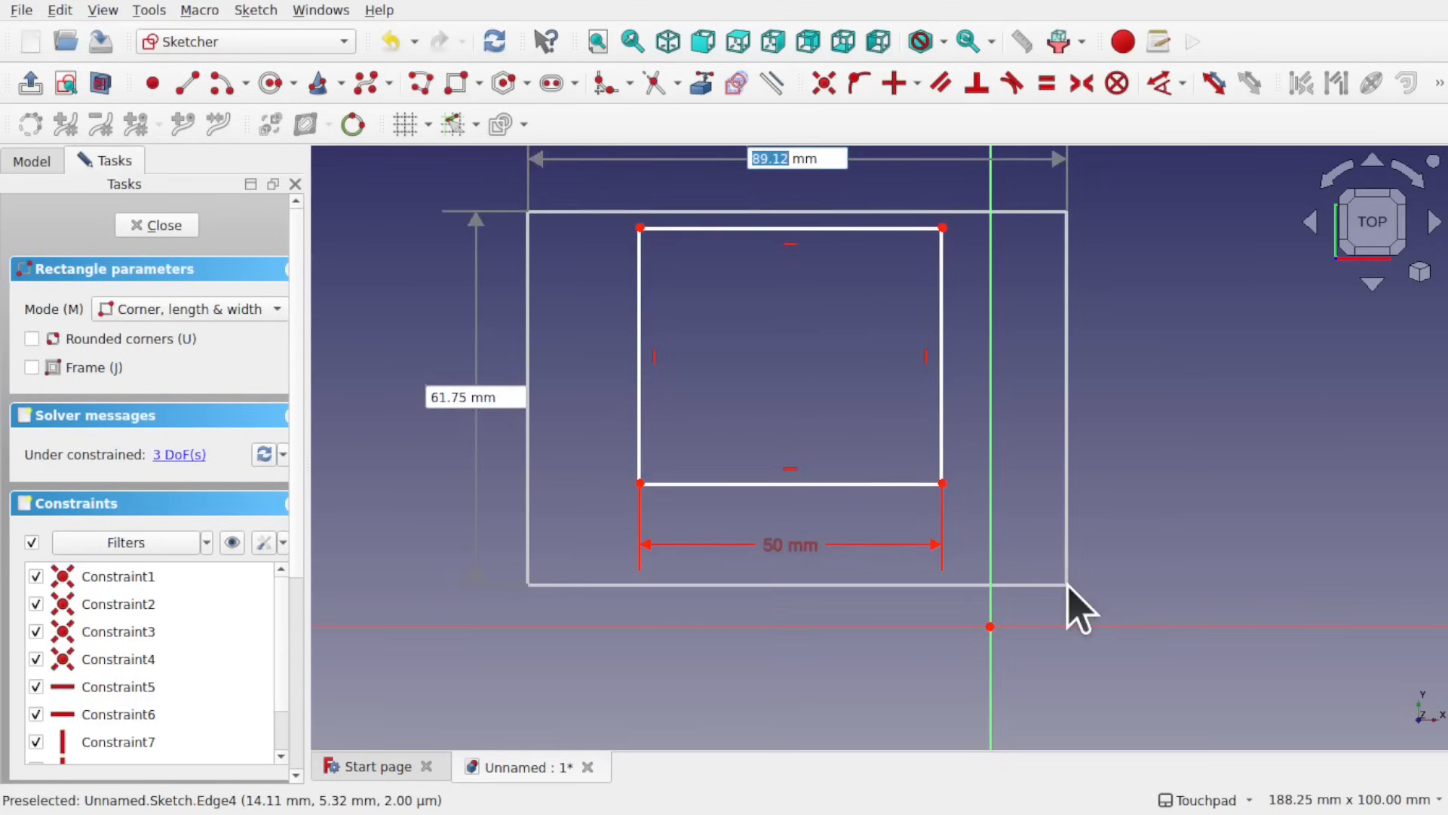
pyautogui.click(1068, 585)
pyautogui.click(392, 204)
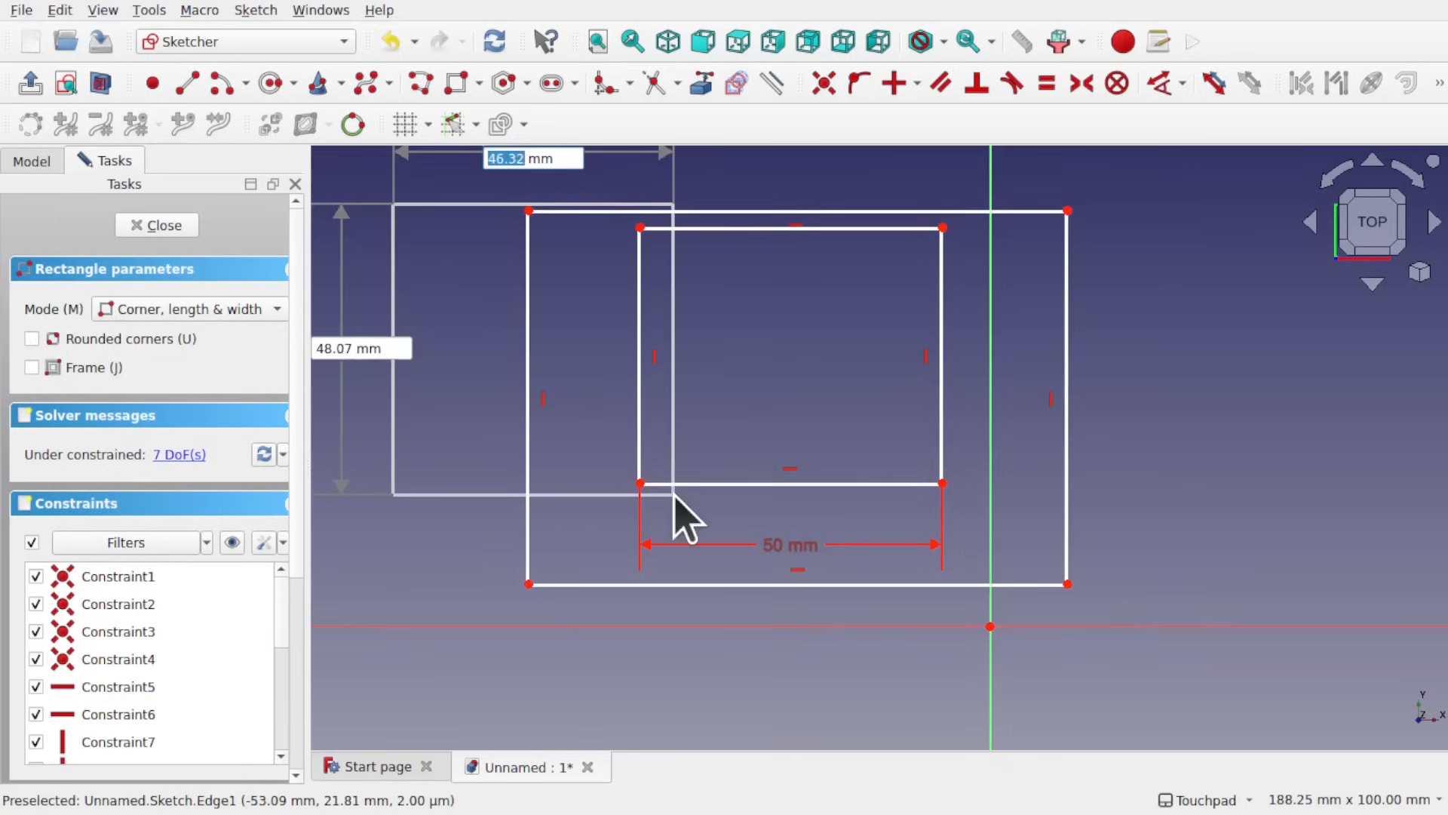
pyautogui.write('40')
pyautogui.press('Tab')
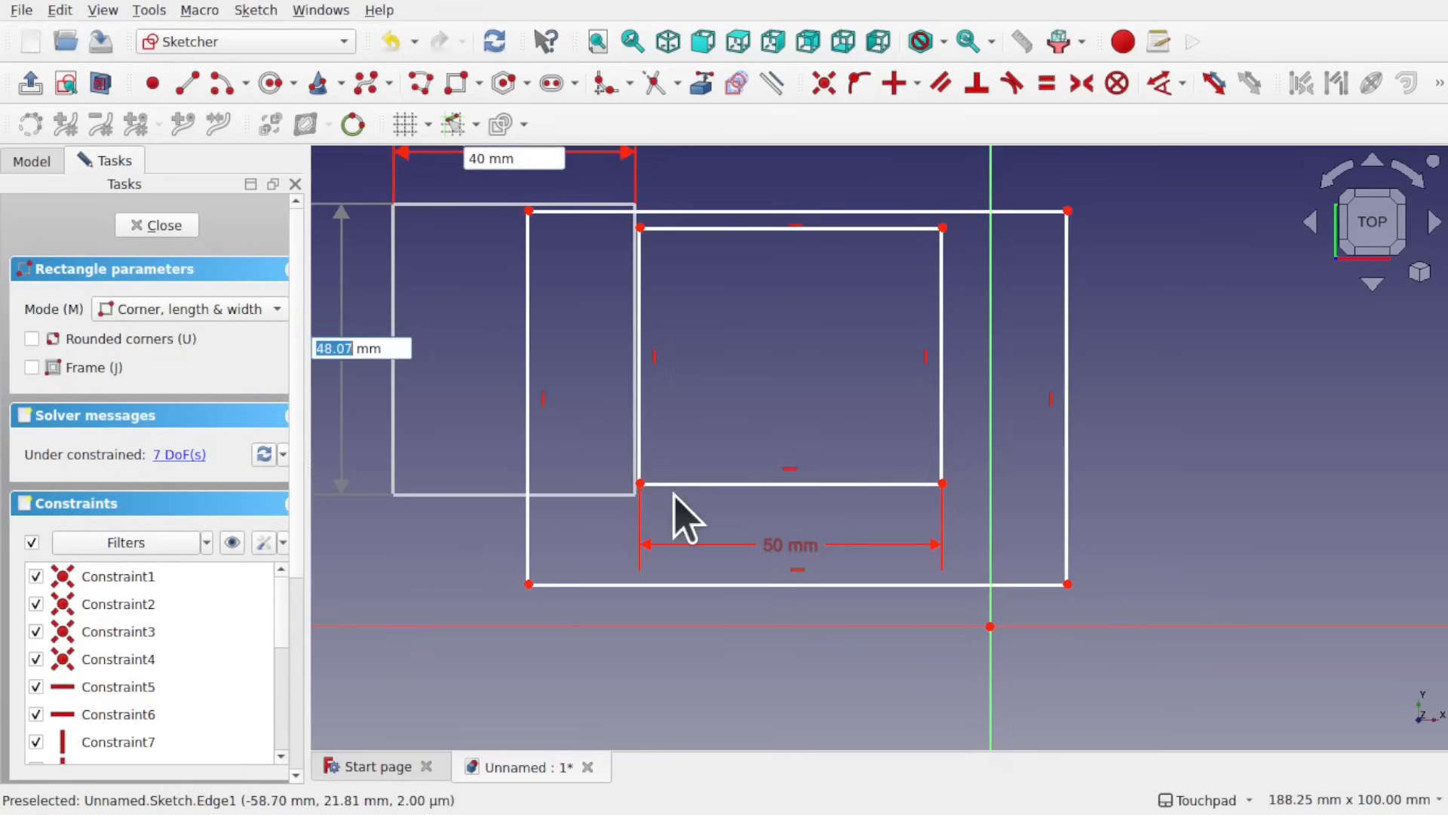
pyautogui.write('5')
pyautogui.press('Return')
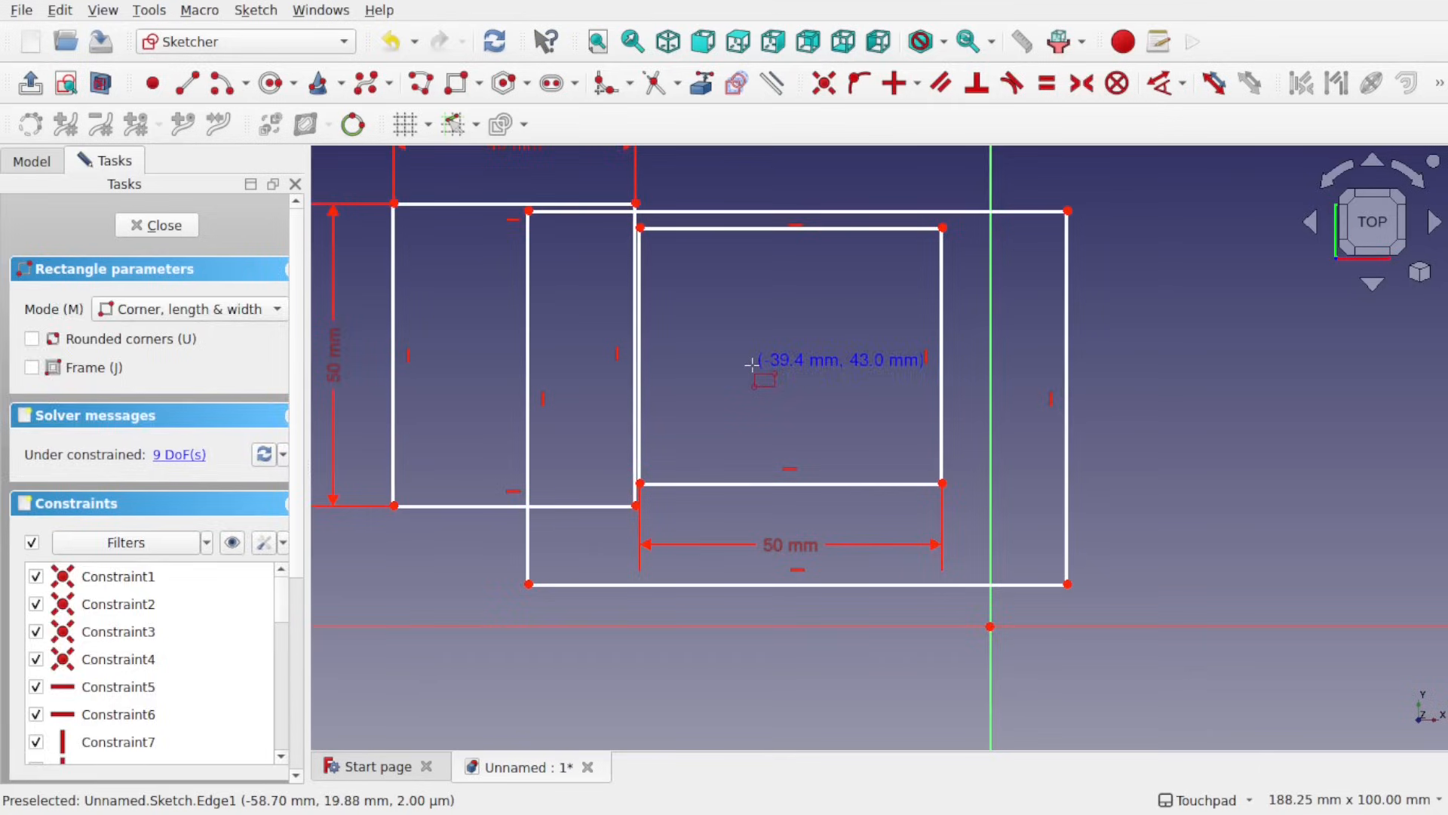
# - Leave the rectangle tool and delete all three rectangles to empty the sketch
pyautogui.press('Escape')
pyautogui.scroll(-4, 754, 381)
pyautogui.moveTo(463, 171); pyautogui.dragTo(977, 496)
pyautogui.press('Delete')
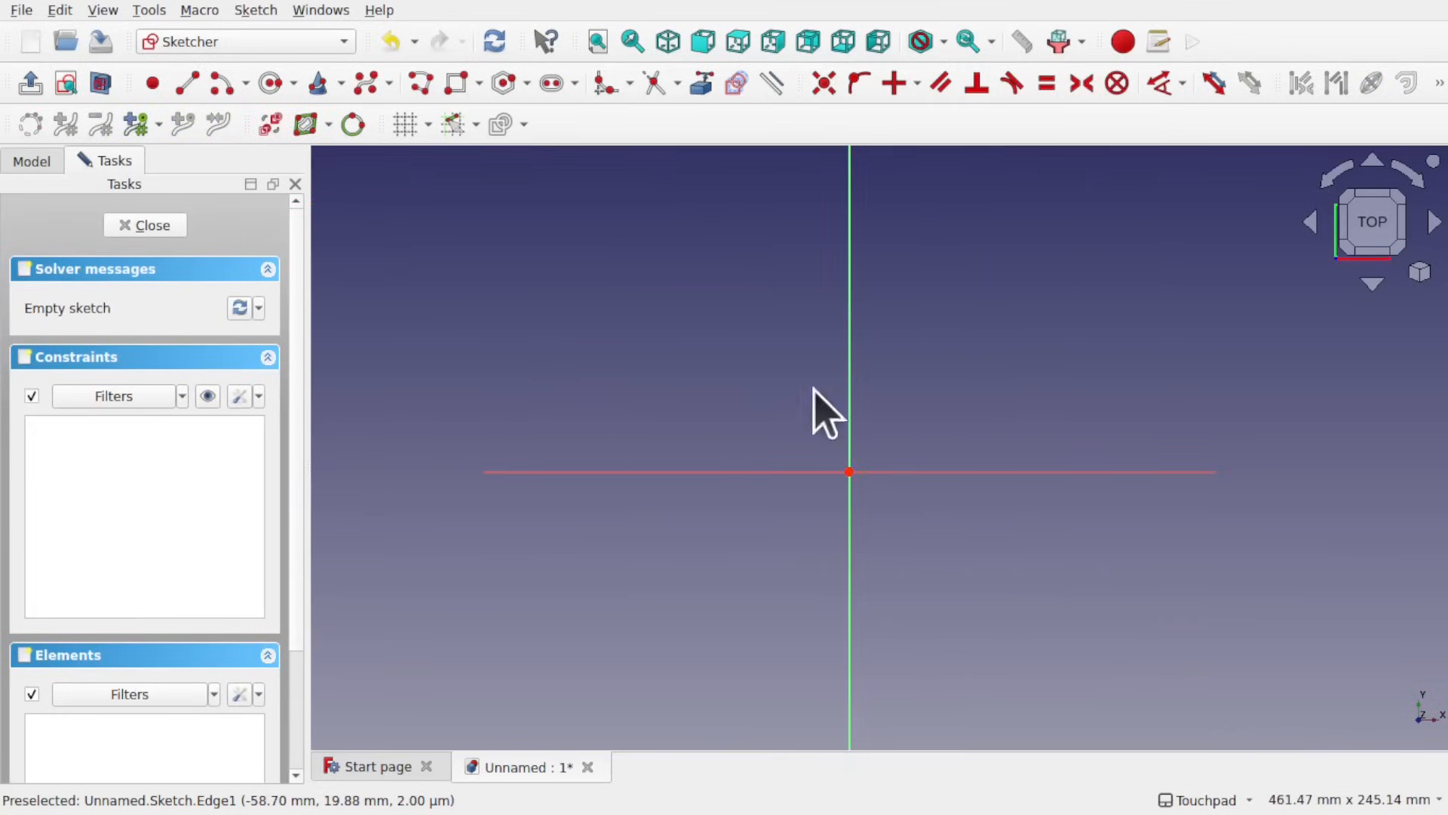
# - Draw a circle by its centre with a 60 mm radius, its centre off the vertical axis
pyautogui.scroll(5, 803, 370)
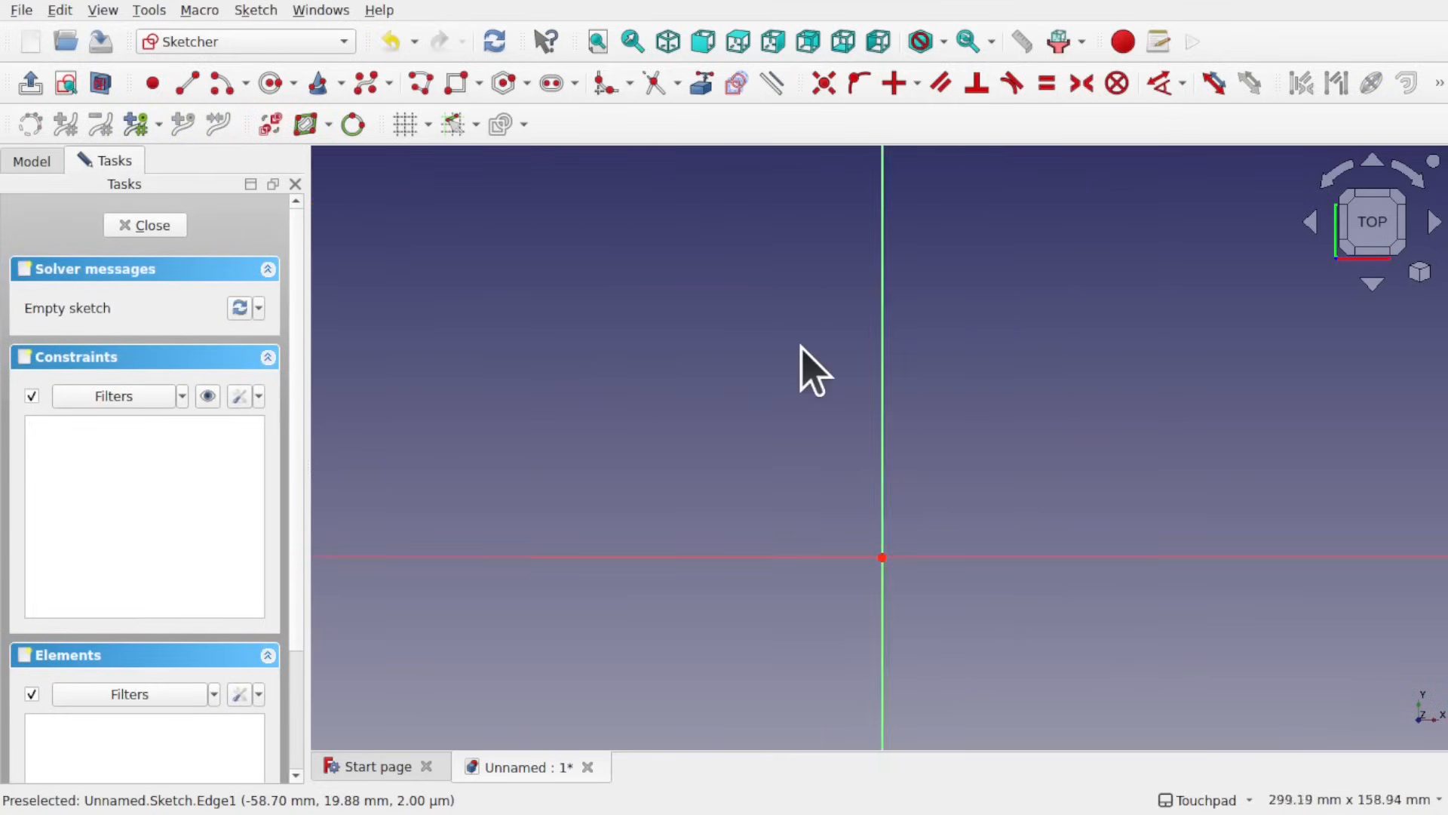
pyautogui.click(271, 83)
pyautogui.click(724, 373)
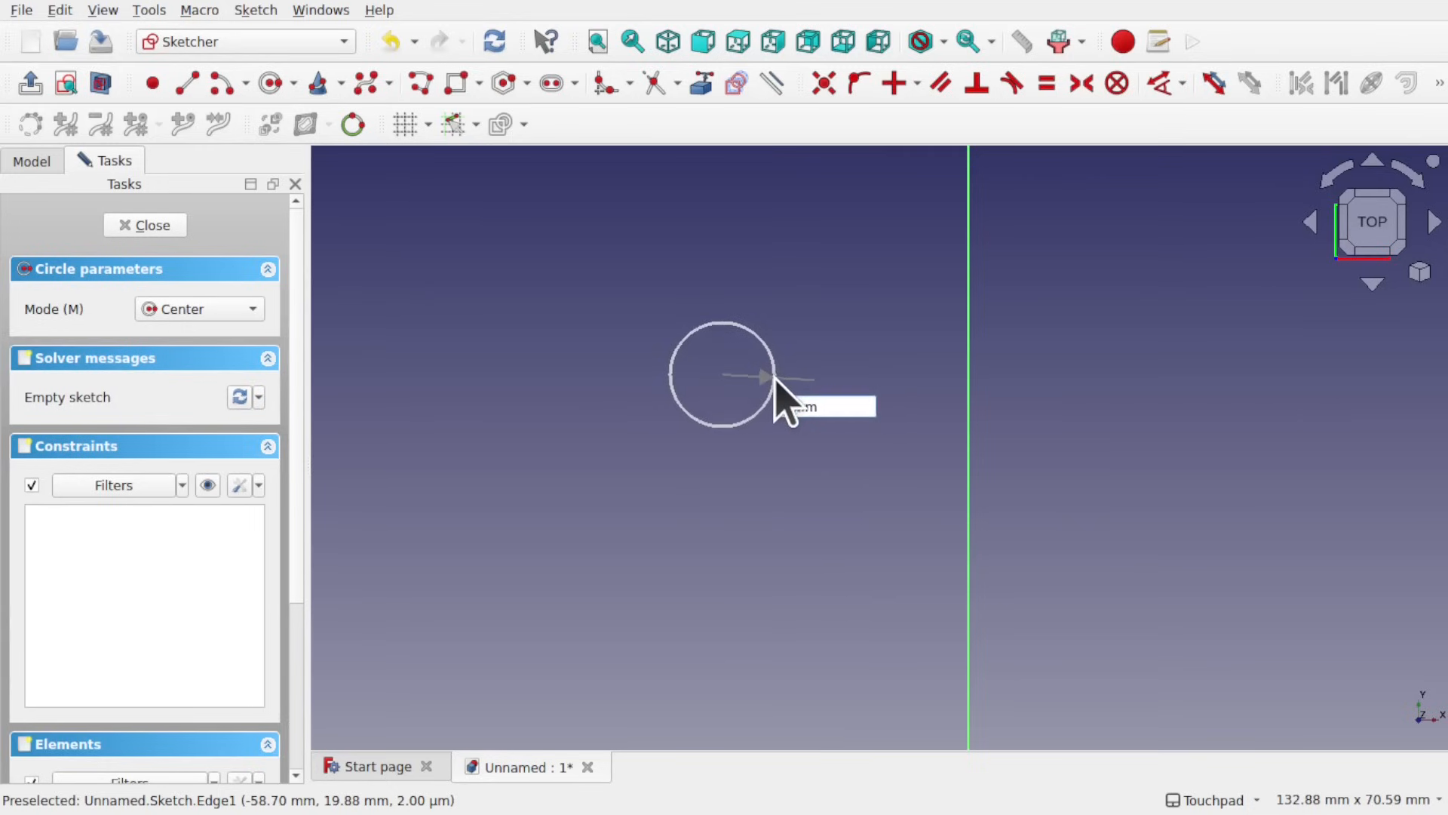
pyautogui.write('60')
pyautogui.press('Return')
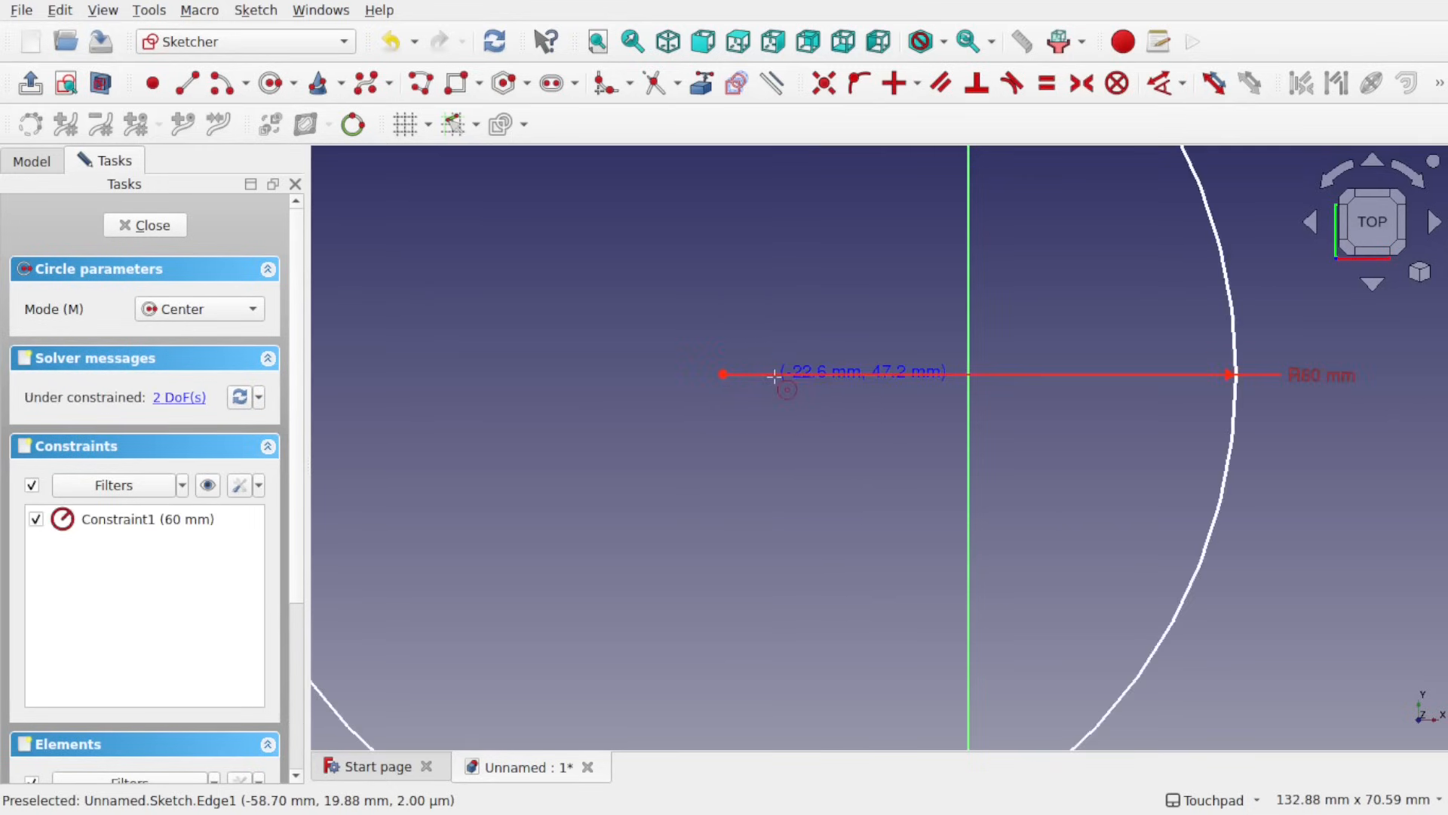
# - Draw a concentric inner circle with a 20 mm radius, sharing the centre of the 60 mm radius circle
pyautogui.scroll(-5, 774, 375)
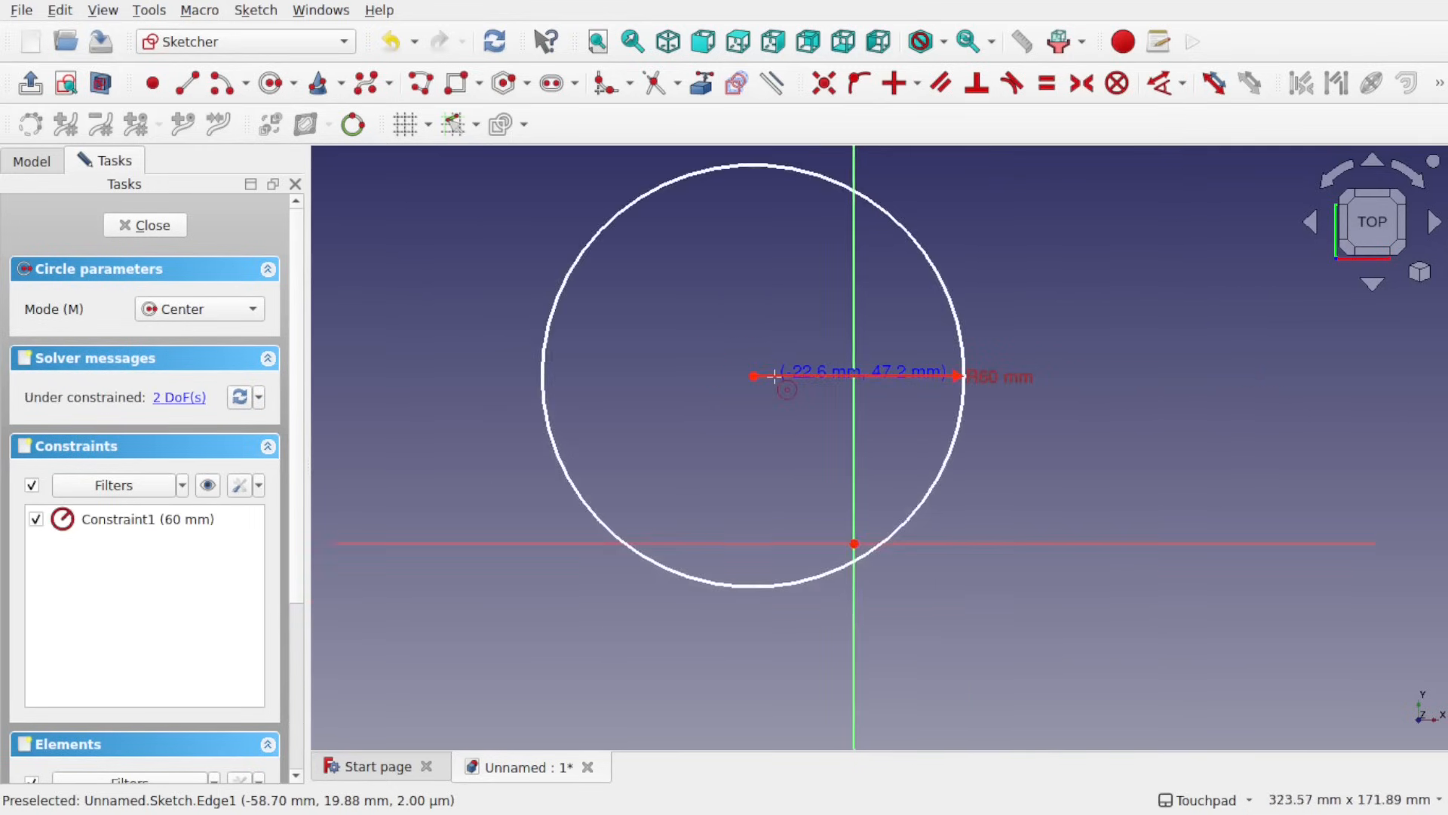
pyautogui.click(752, 375)
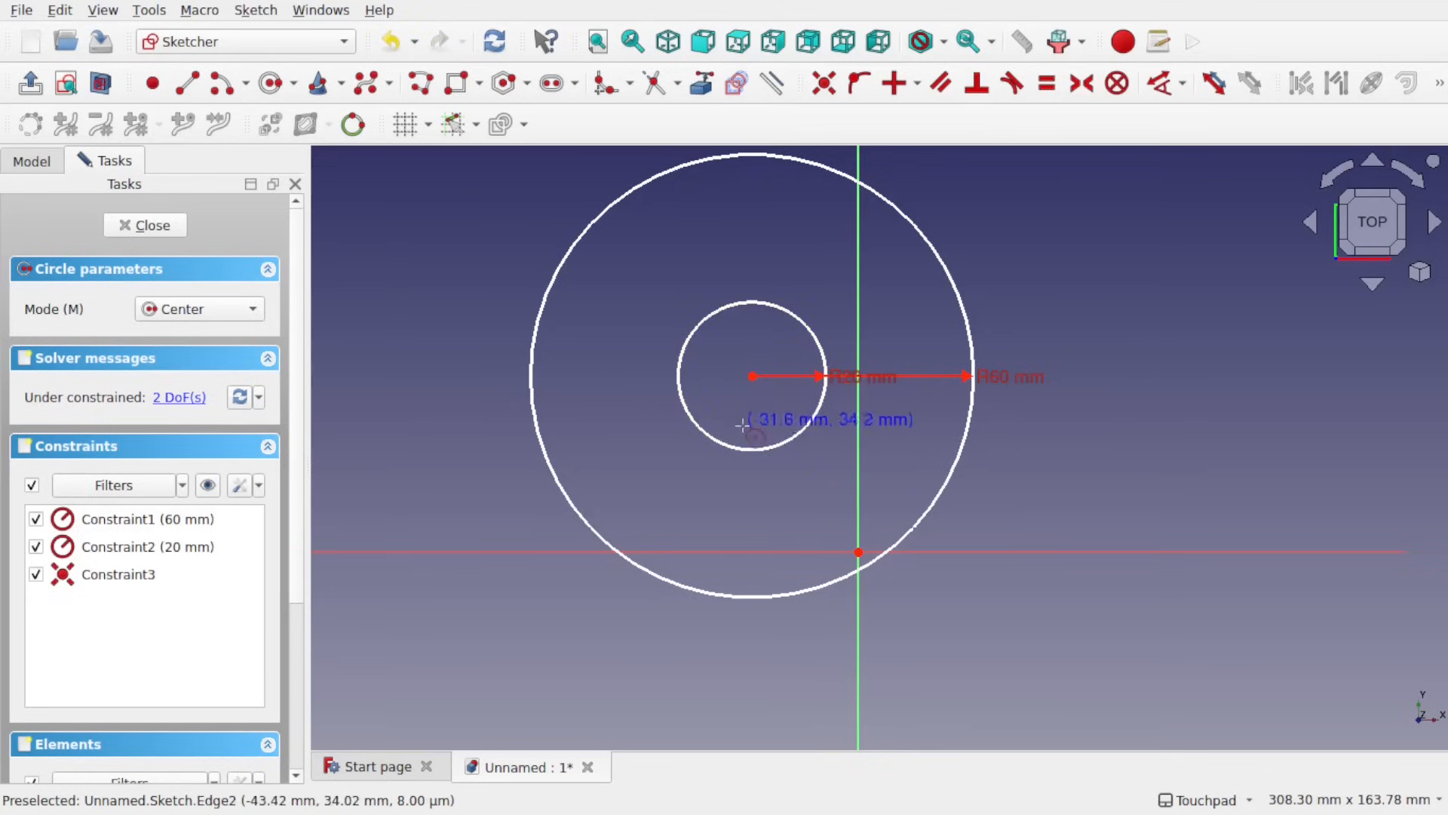
# - Leave the circle tool, delete both concentric circles with their constraints, and close the emptied sketch
pyautogui.scroll(-3, 746, 472)
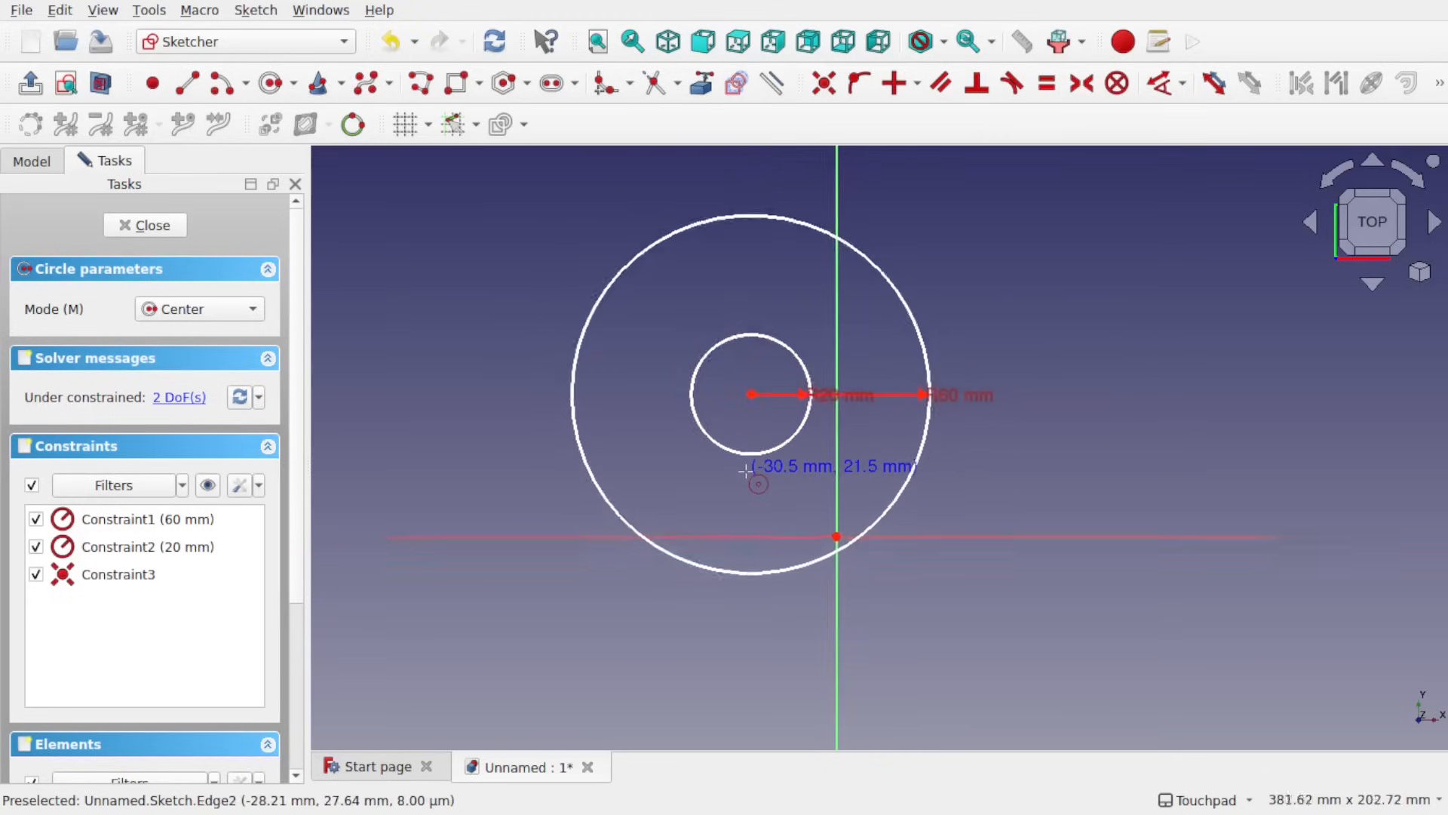
pyautogui.rightClick(745, 472)
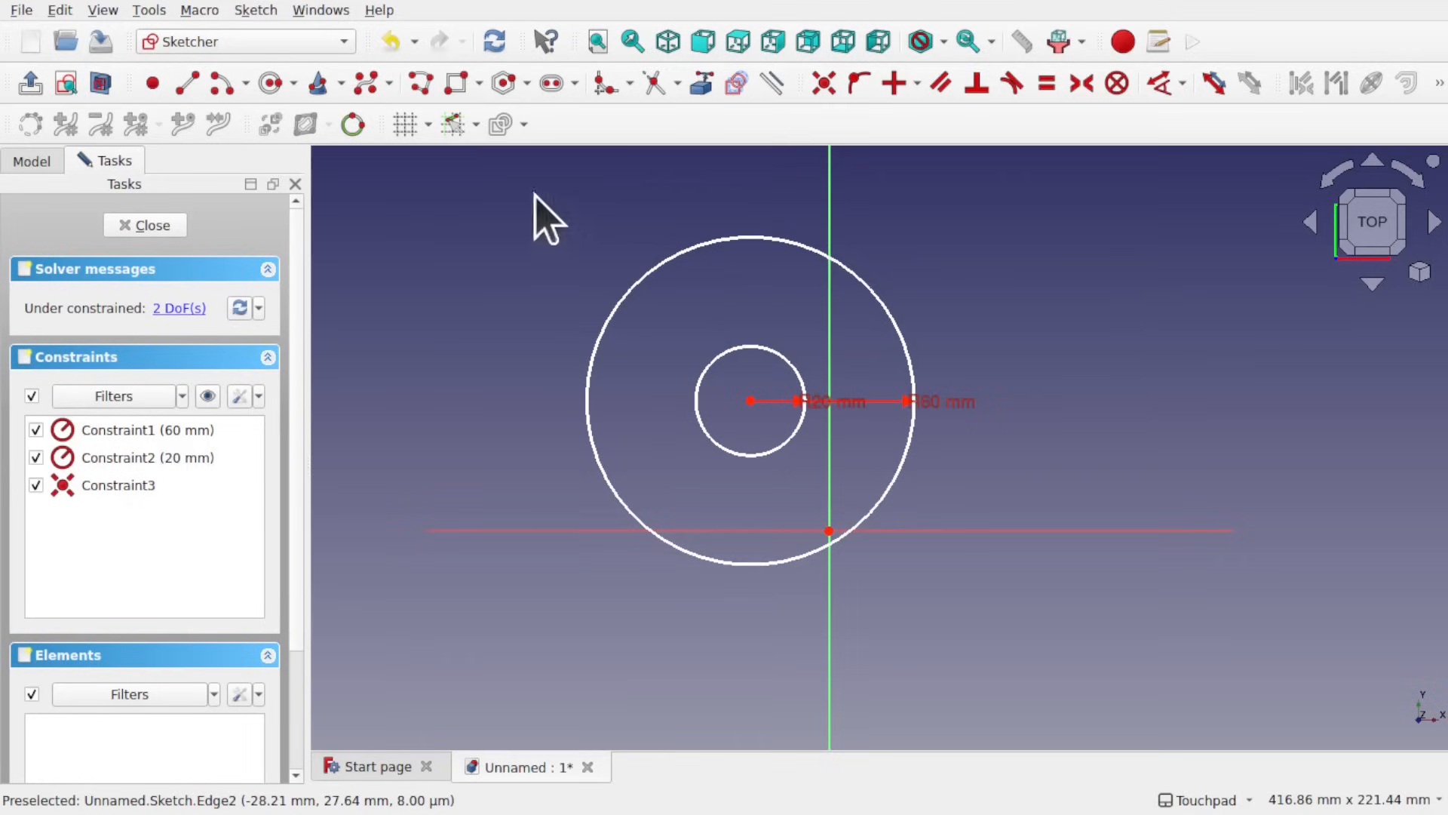
pyautogui.moveTo(530, 188); pyautogui.dragTo(1021, 589)
pyautogui.press('Delete')
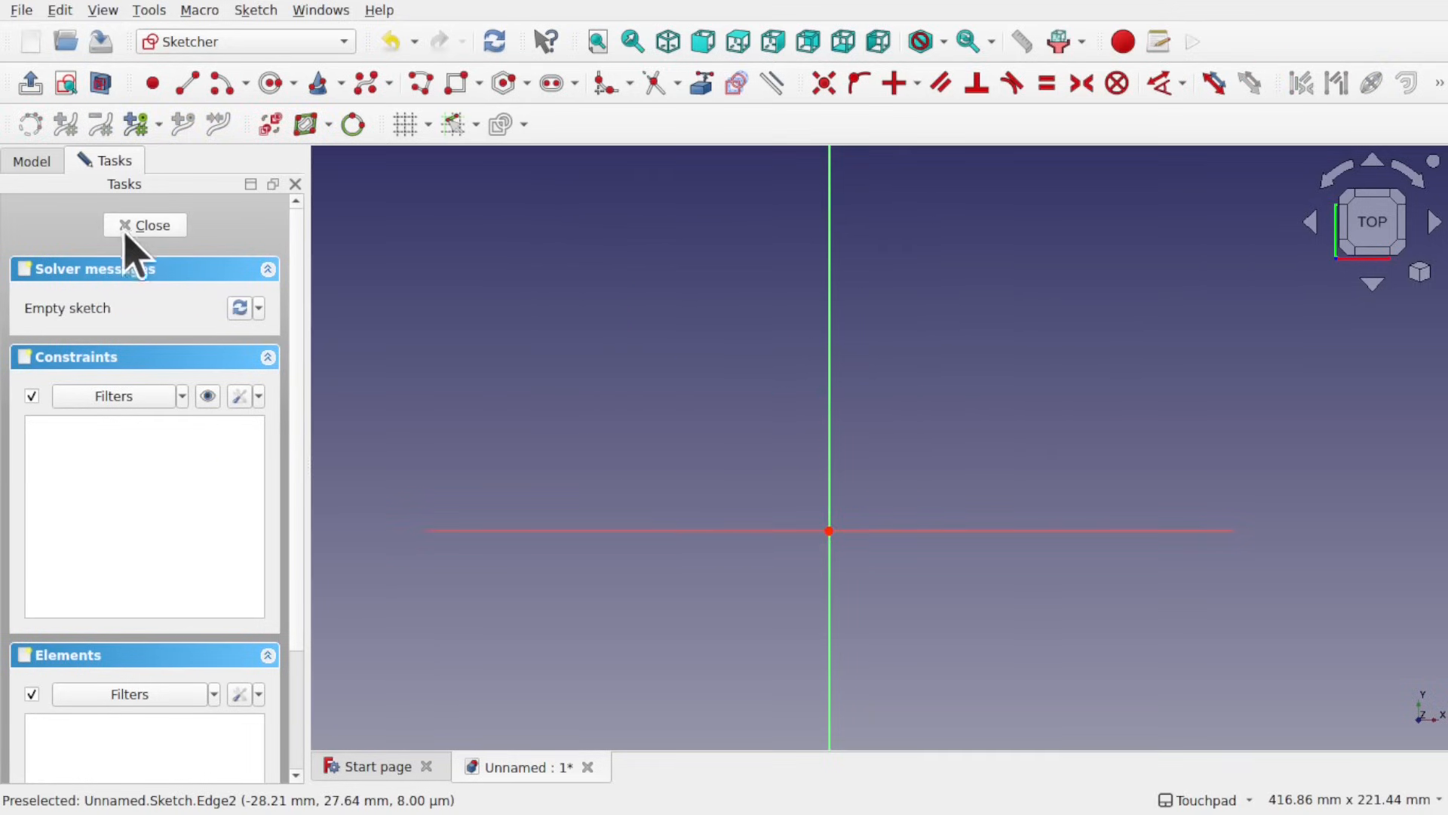
pyautogui.click(146, 226)
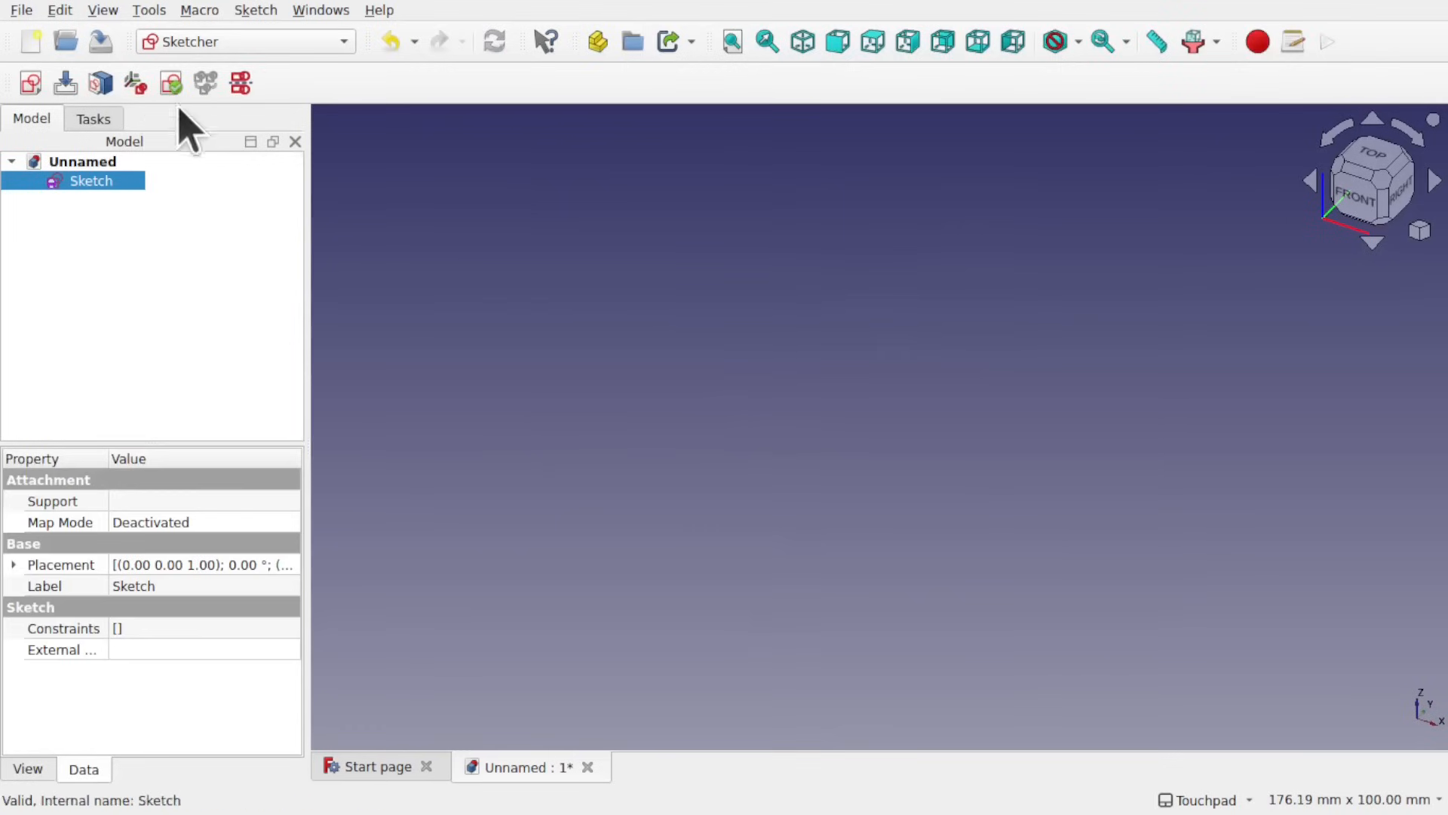
# - Set the Sketcher preference for On-View-Parameters to All and accept the preferences
pyautogui.click(61, 14)
pyautogui.click(200, 464)
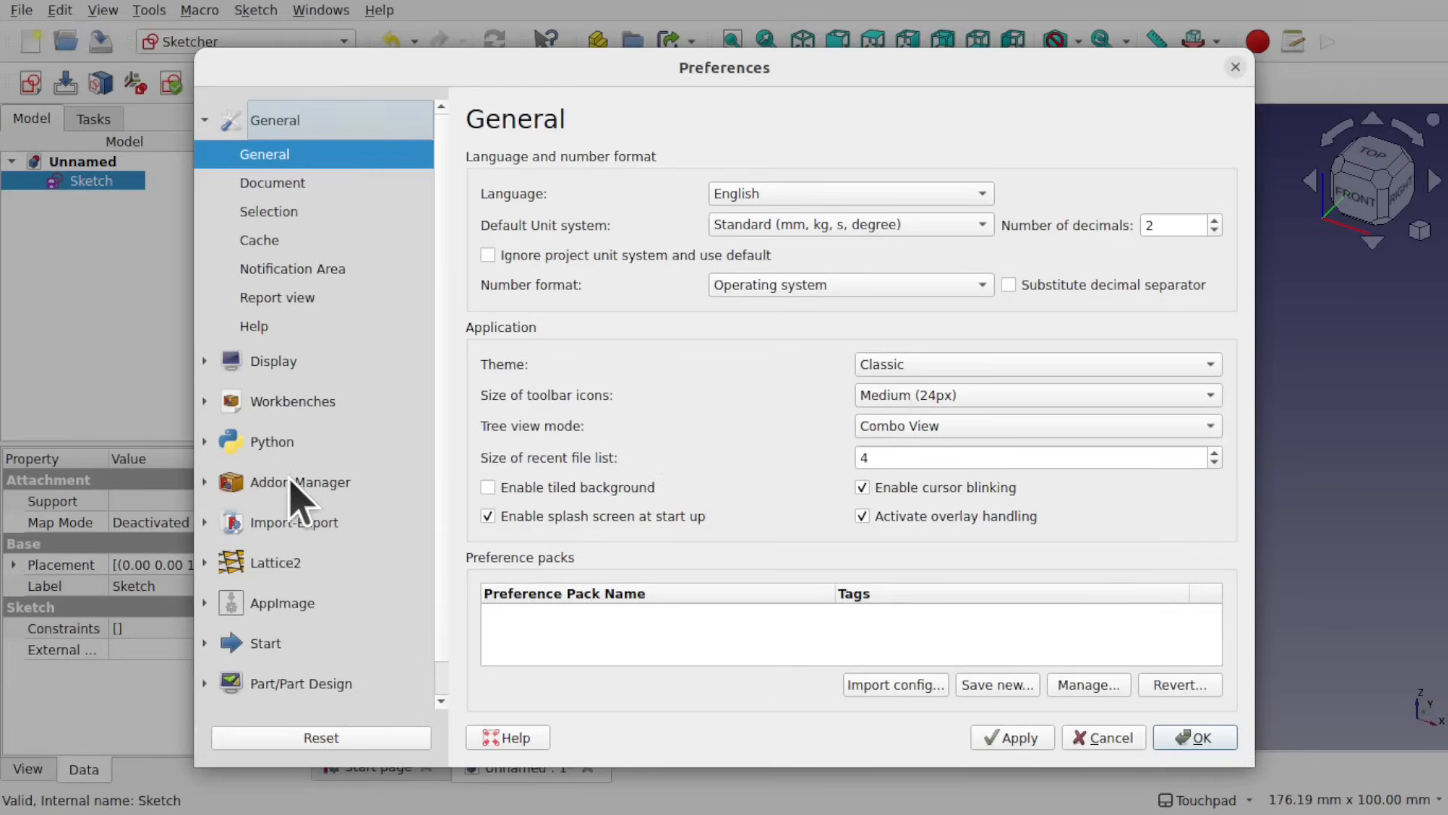
pyautogui.scroll(-1, 294, 488)
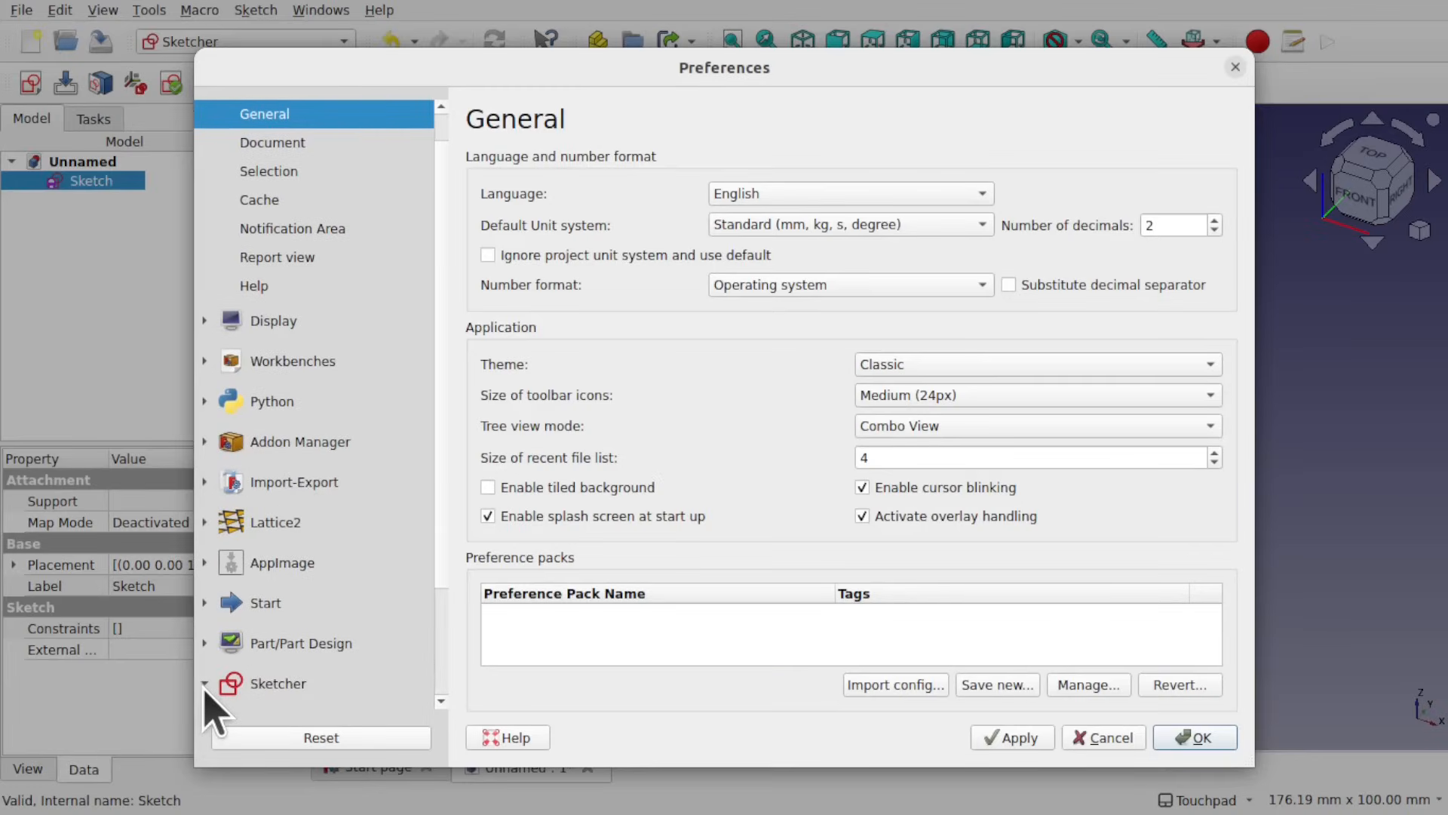
pyautogui.scroll(-2, 294, 686)
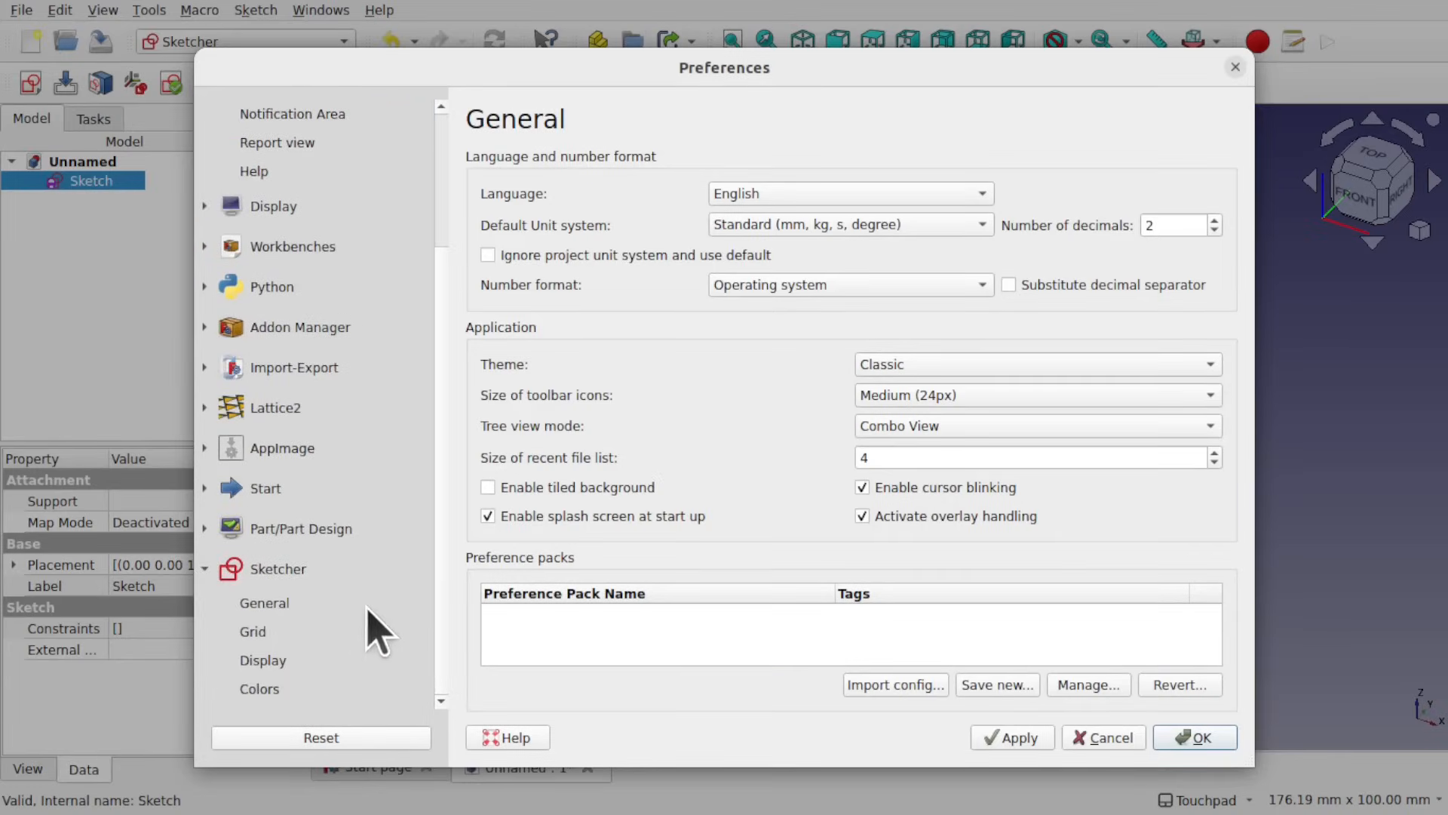
pyautogui.click(285, 599)
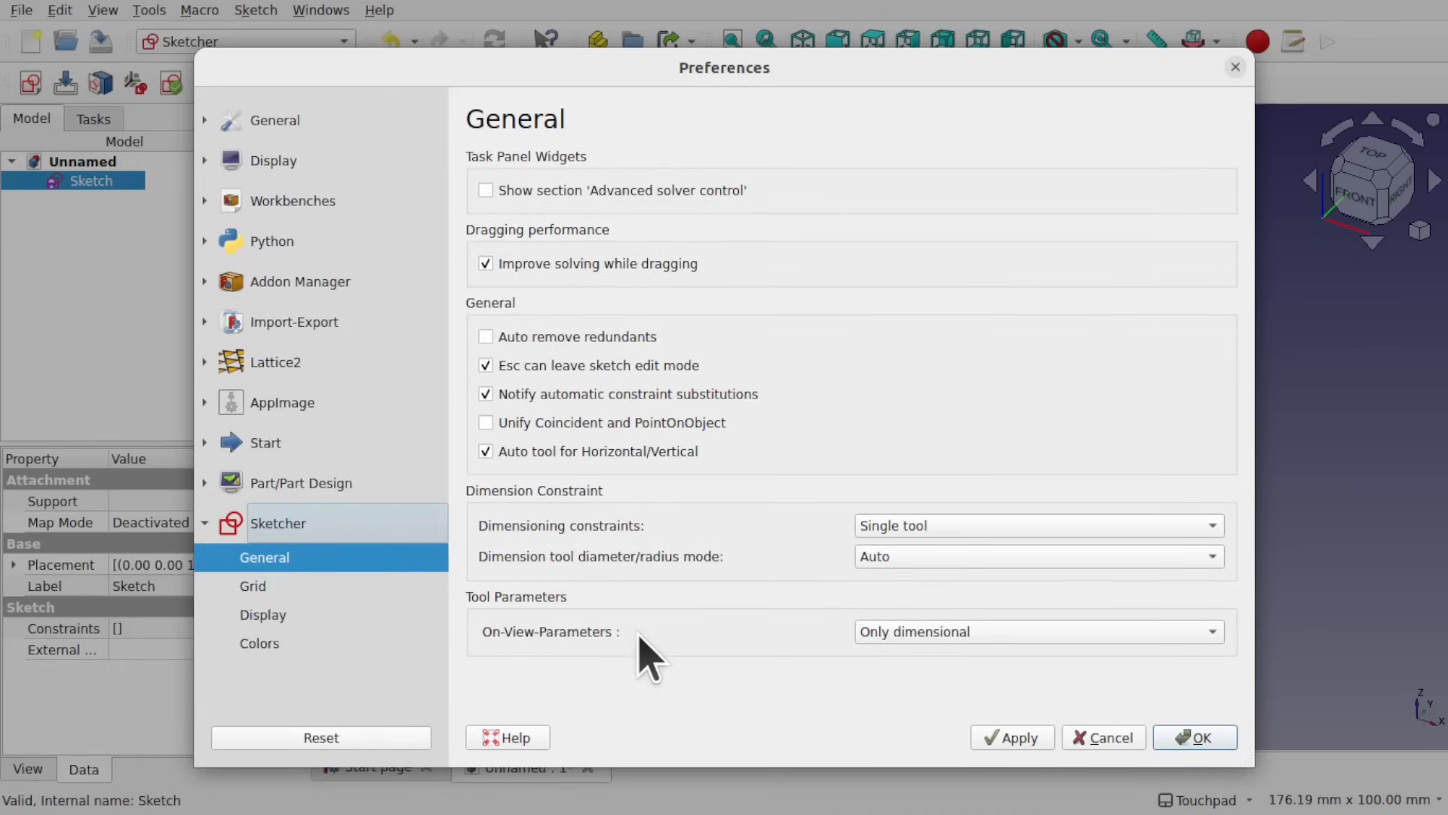
pyautogui.click(959, 633)
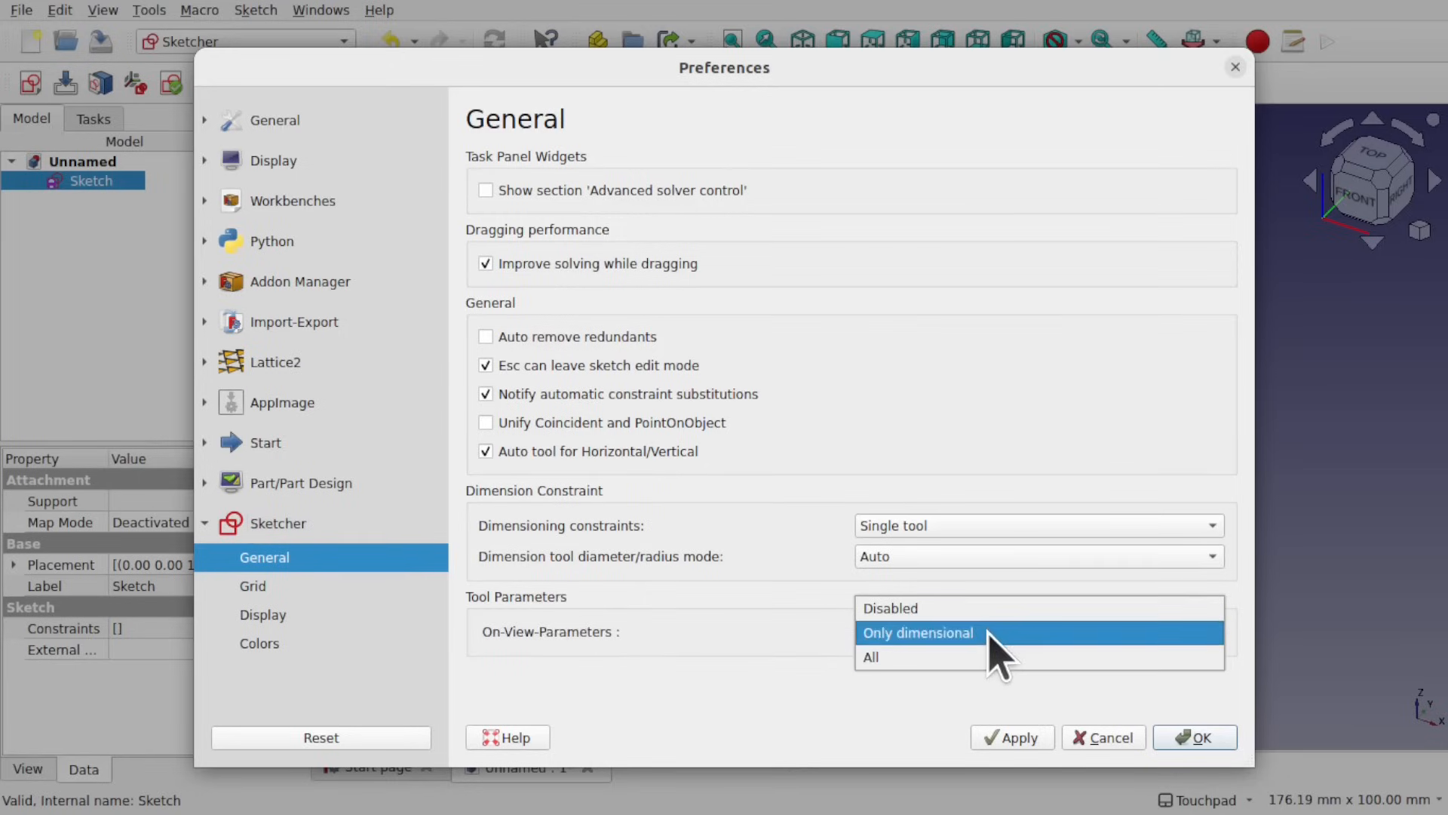
pyautogui.click(924, 658)
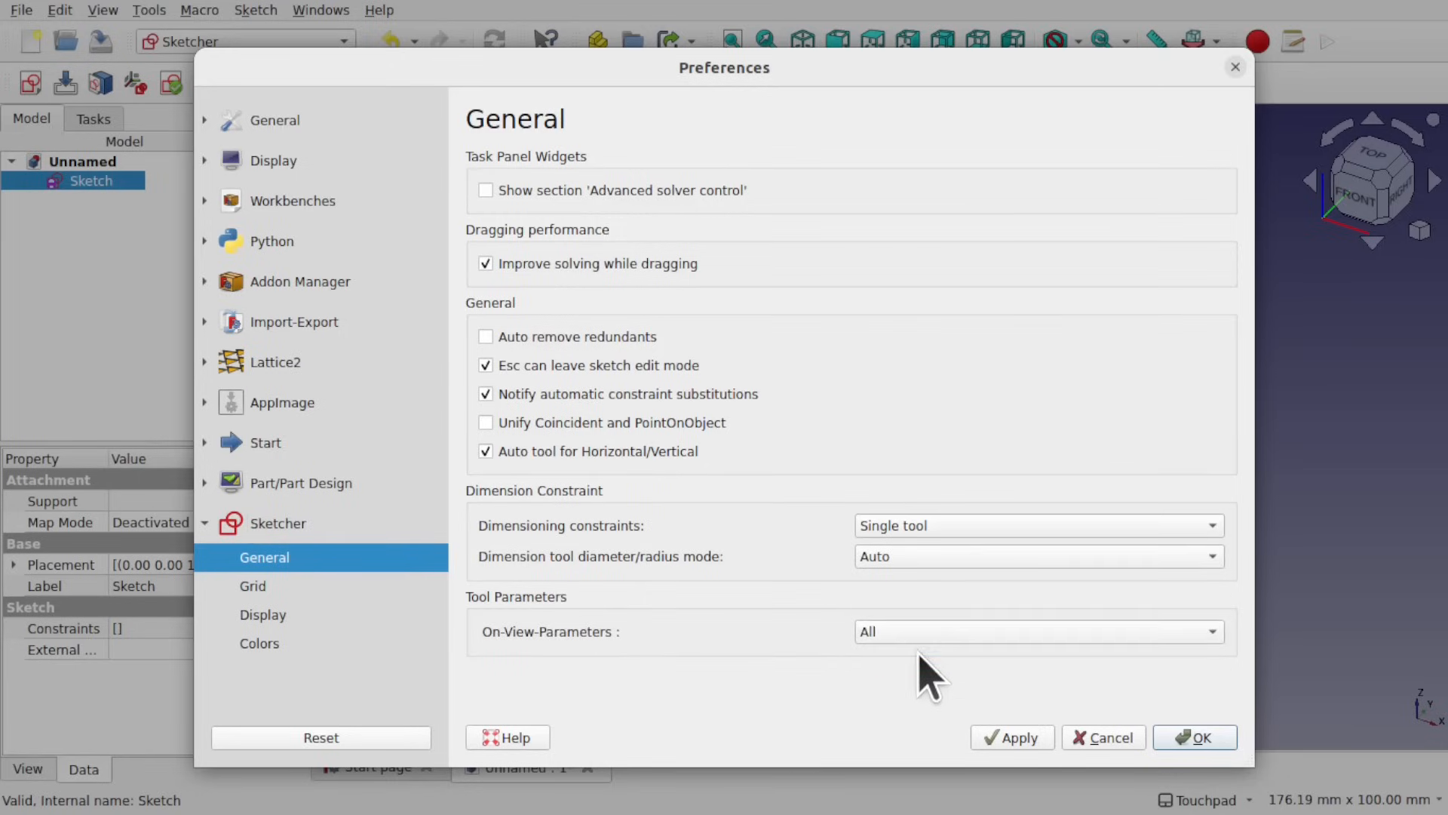
pyautogui.click(1195, 740)
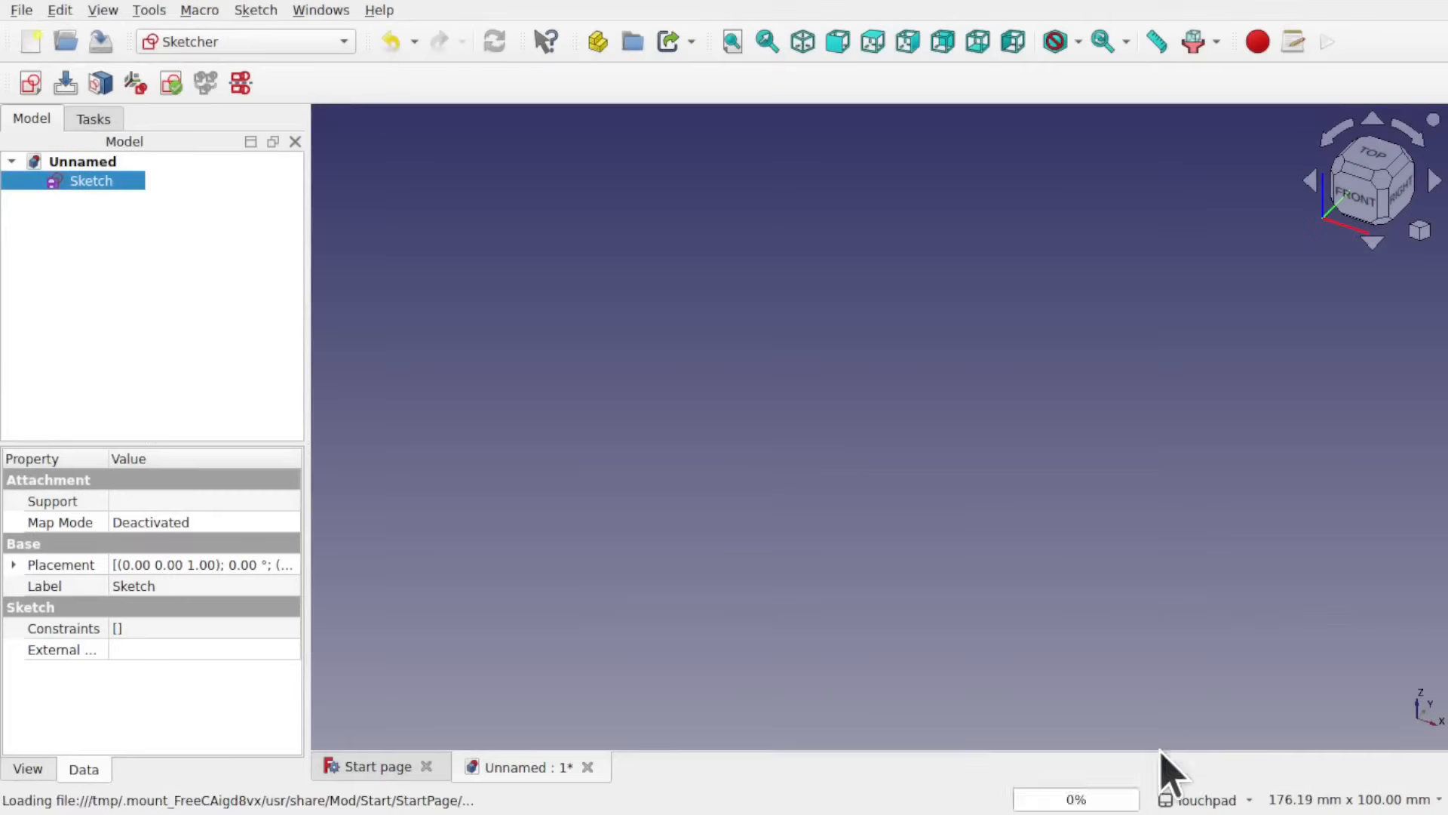
# - Reopen the empty sketch and start a rectangle with its first corner 20 mm right of and 20 mm above the origin
pyautogui.doubleClick(96, 183)
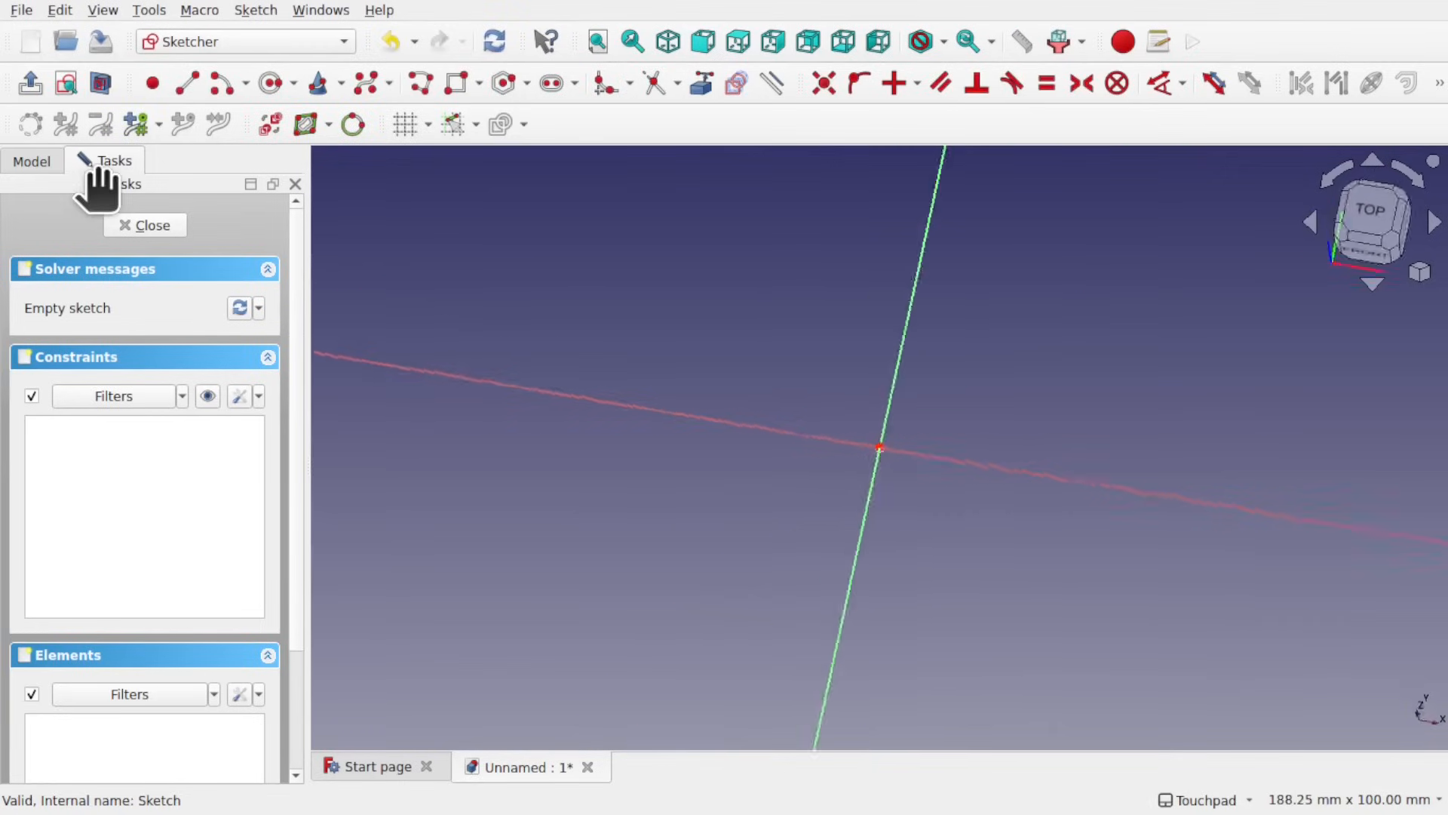
pyautogui.click(456, 83)
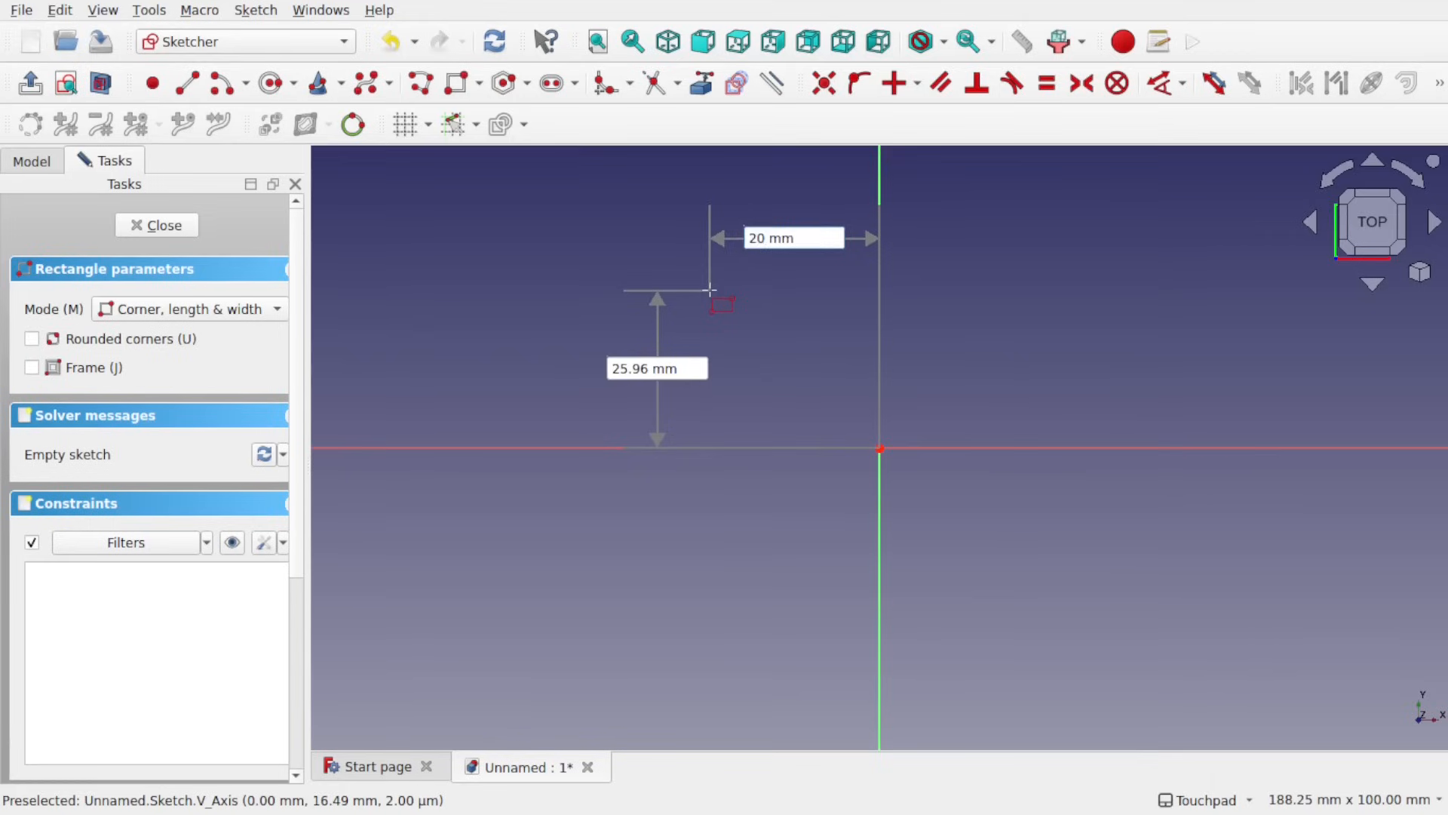
pyautogui.press('Tab')
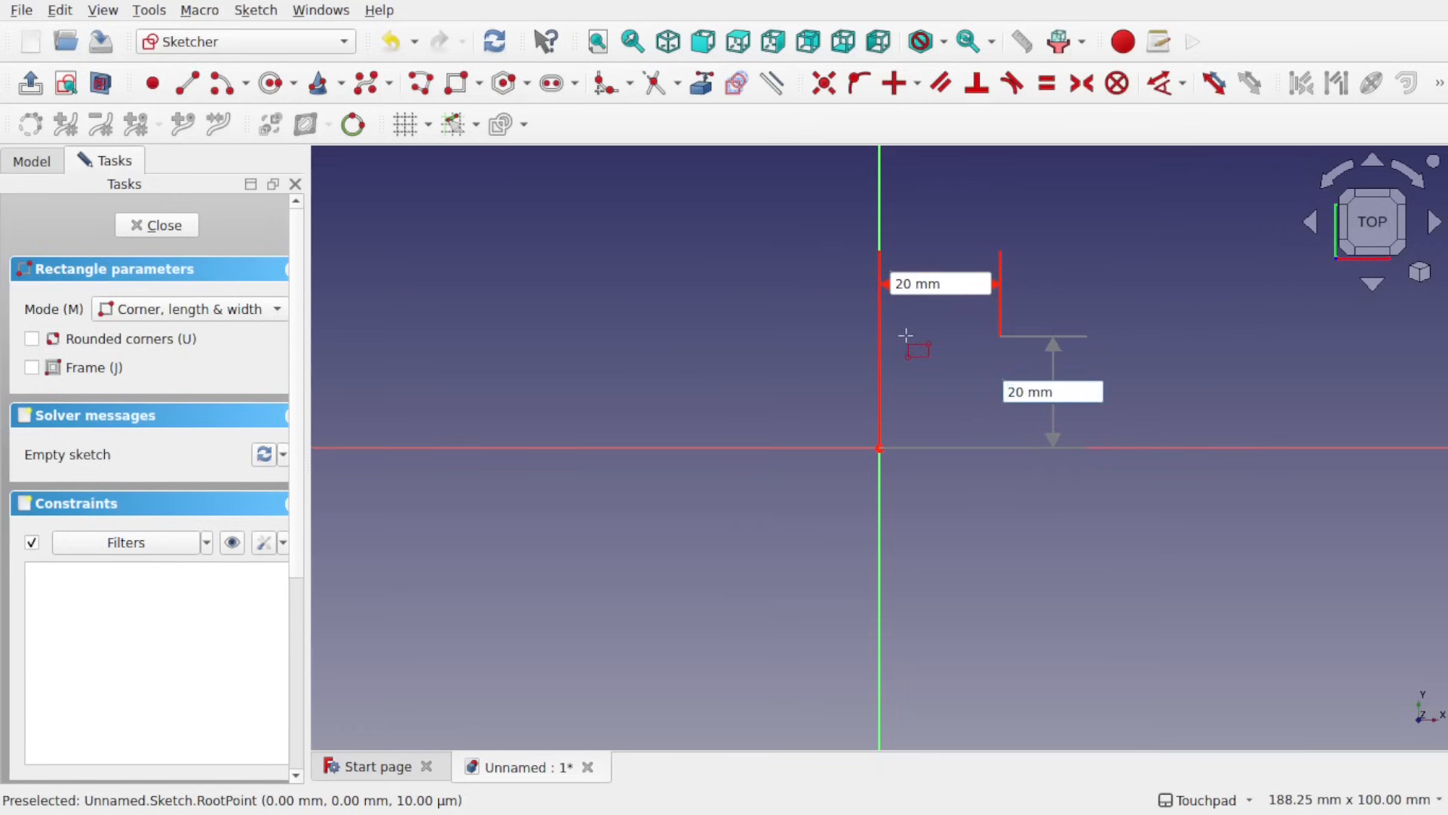
pyautogui.press('Return')
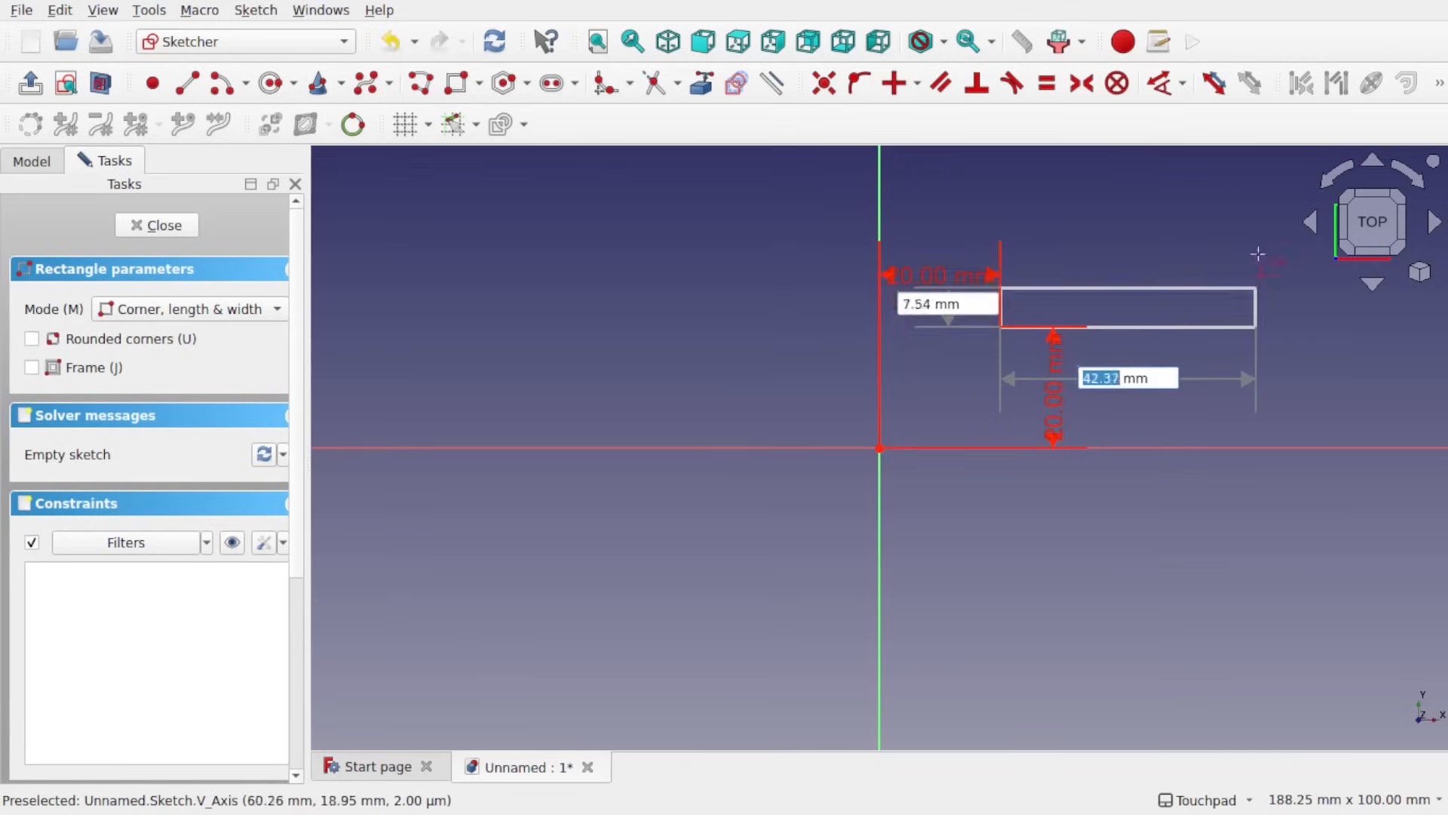
# - Finish the rectangle with a height of 20 mm and a width of 40 mm
pyautogui.moveTo(1236, 186)
pyautogui.keyDown('shift'); pyautogui.mouseDown(button='middle')
pyautogui.moveTo(1124, 327)
pyautogui.moveTo(1165, 337)
pyautogui.moveTo(1115, 332)
pyautogui.mouseUp(button='middle'); pyautogui.keyUp('shift')
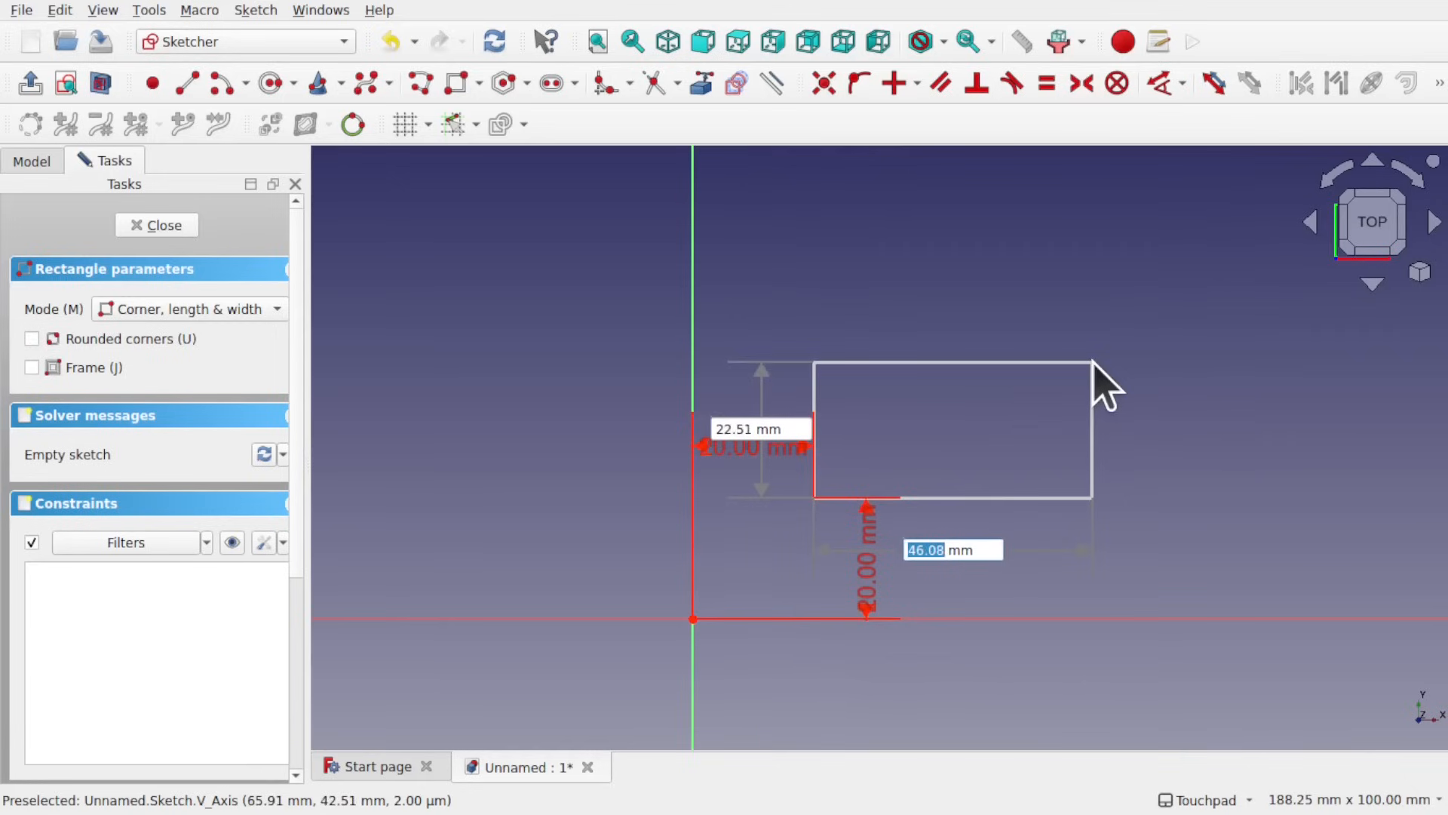
pyautogui.press('Tab')
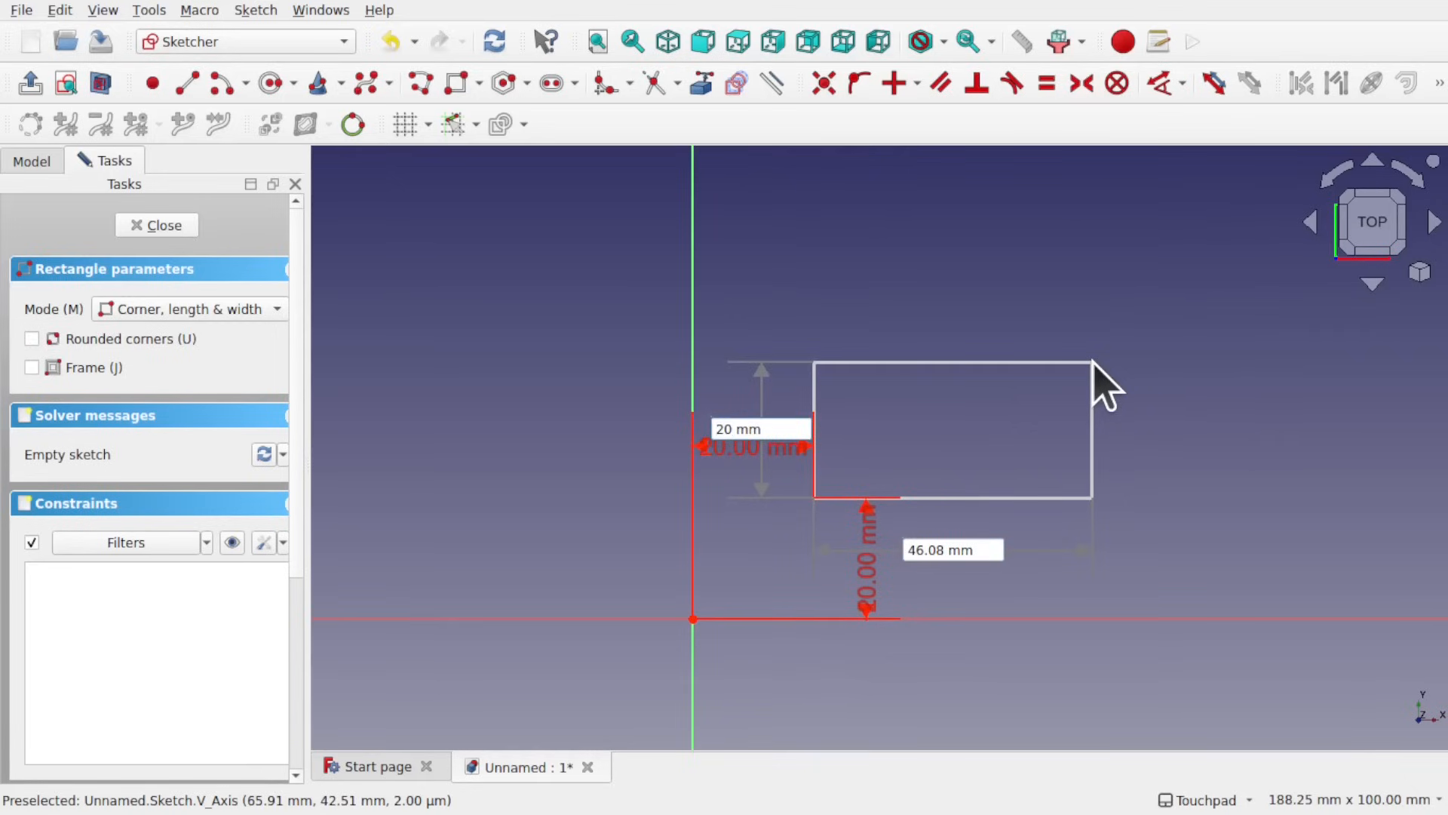
pyautogui.write('20')
pyautogui.press('Return')
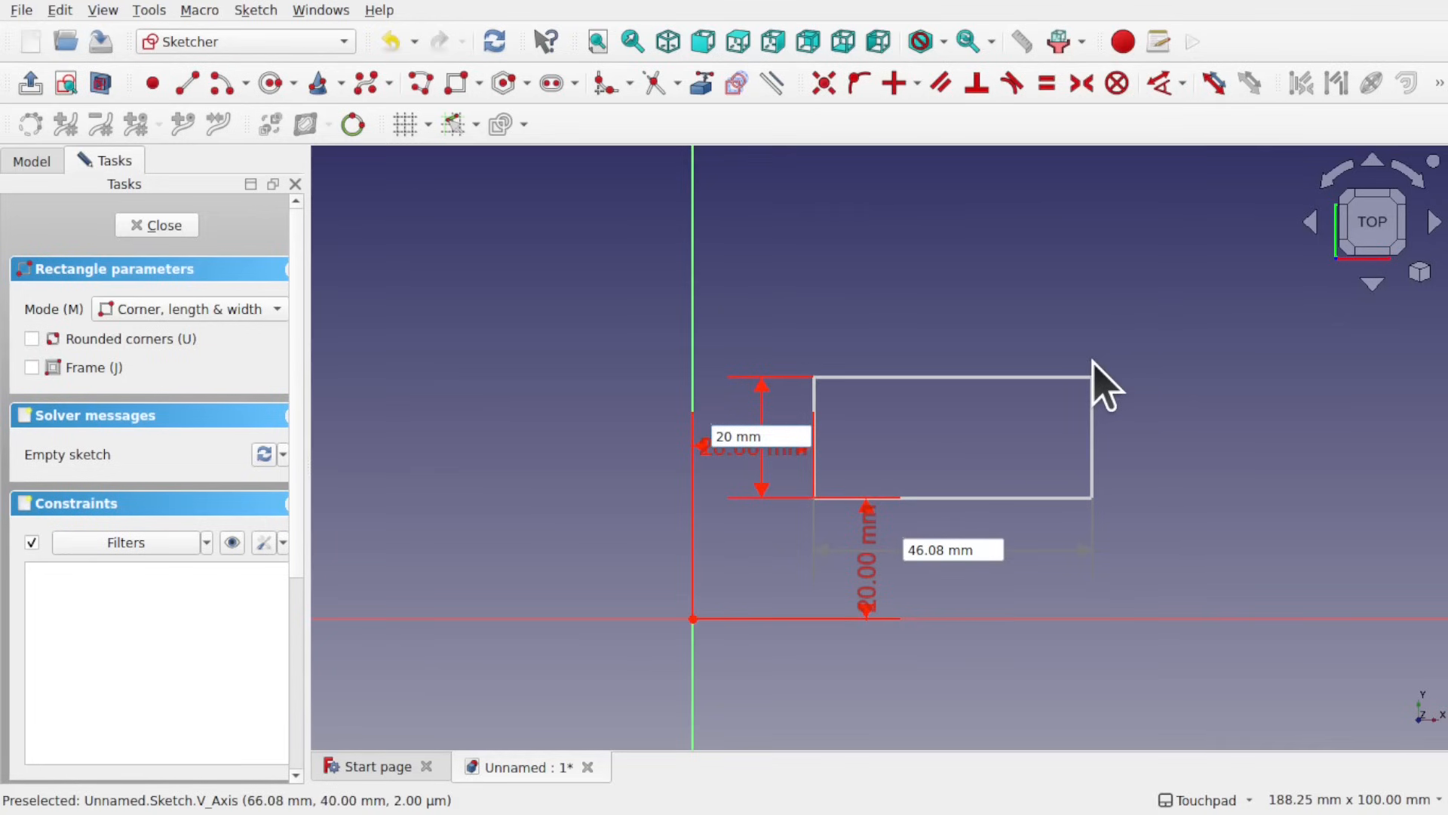
pyautogui.press('Tab')
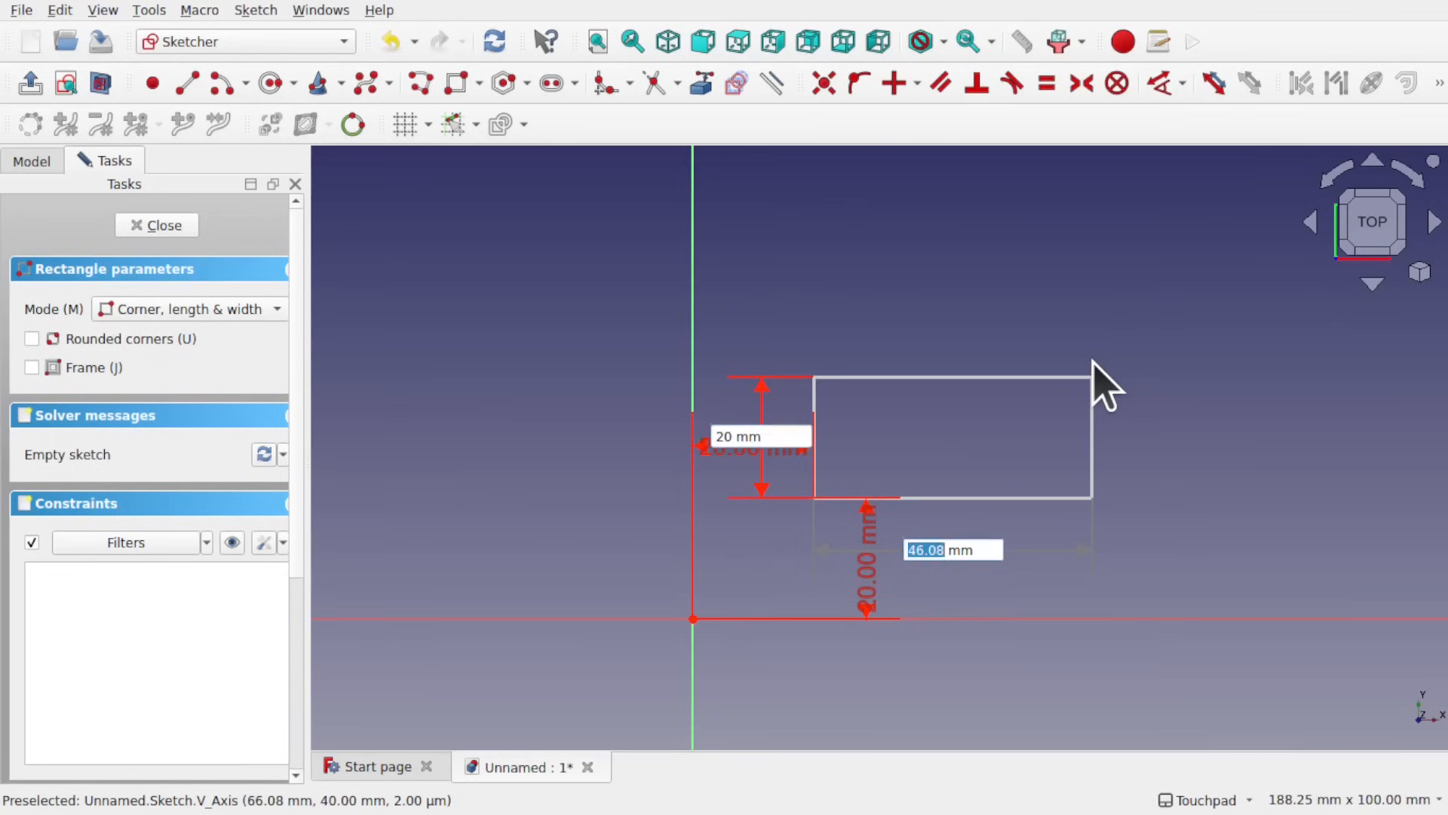
pyautogui.press('Return')
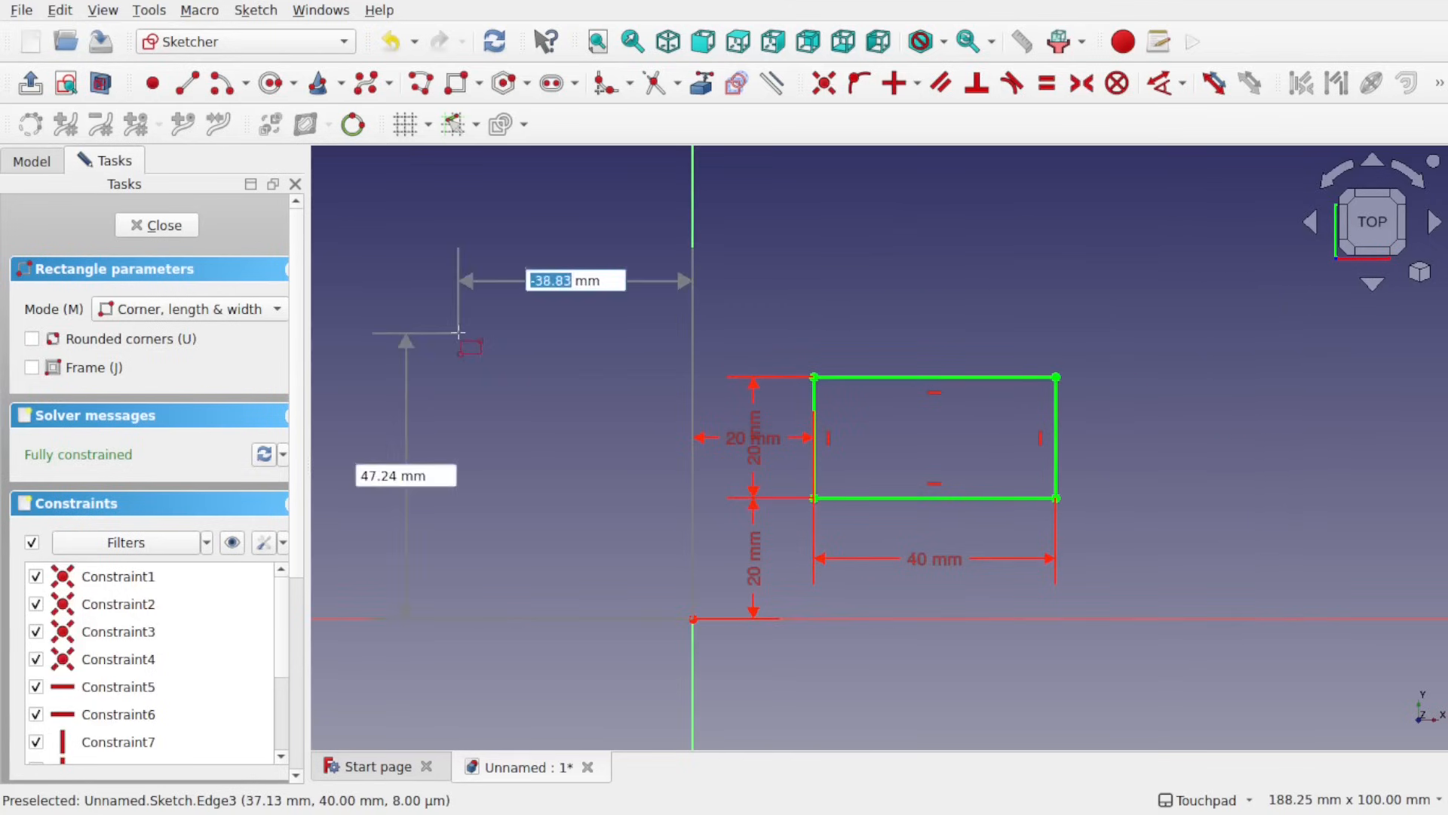
# - Draw a circle centred on the origin (0 mm, 0 mm) with a 30 mm radius
pyautogui.click(265, 85)
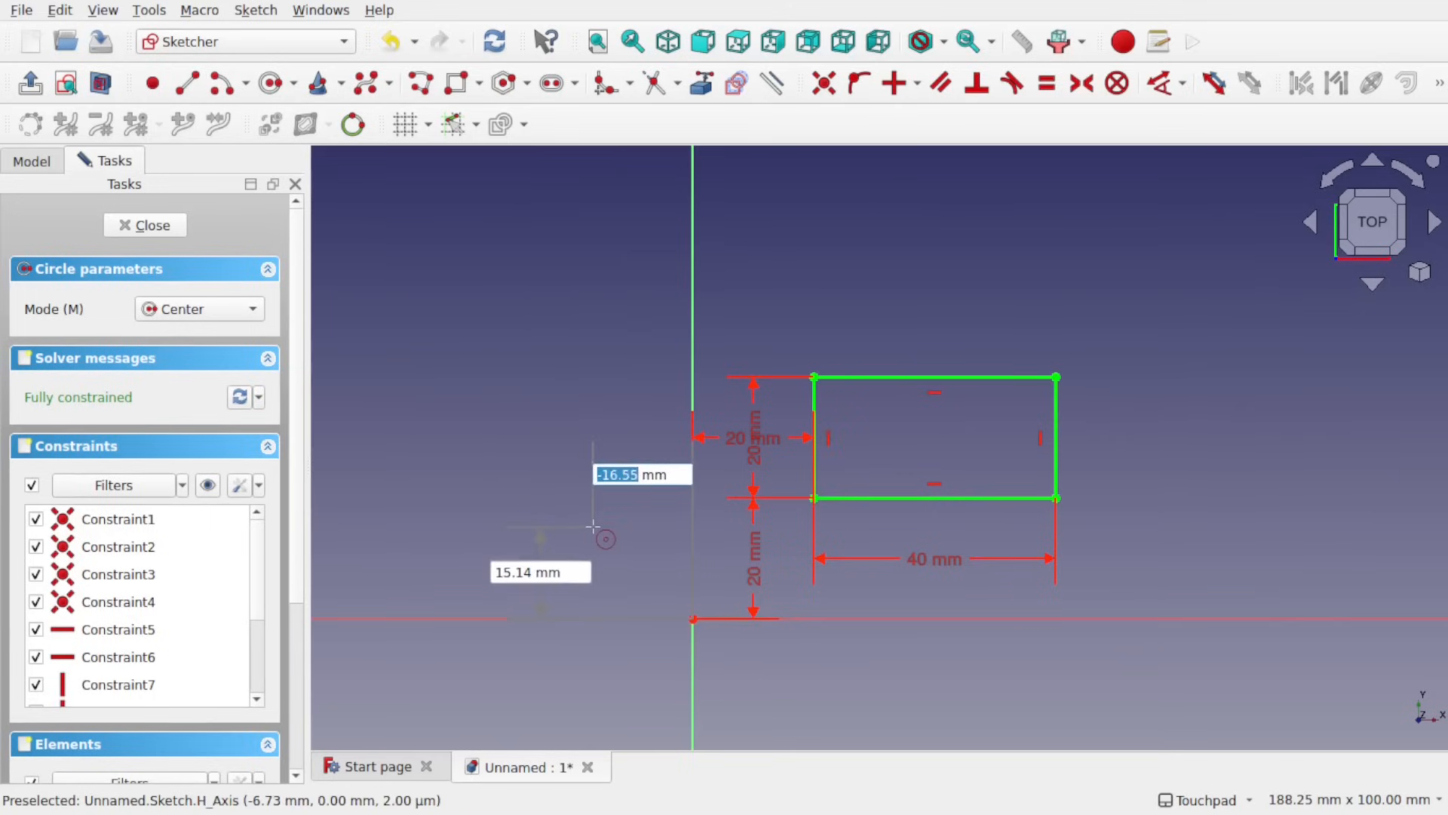
pyautogui.press('Tab')
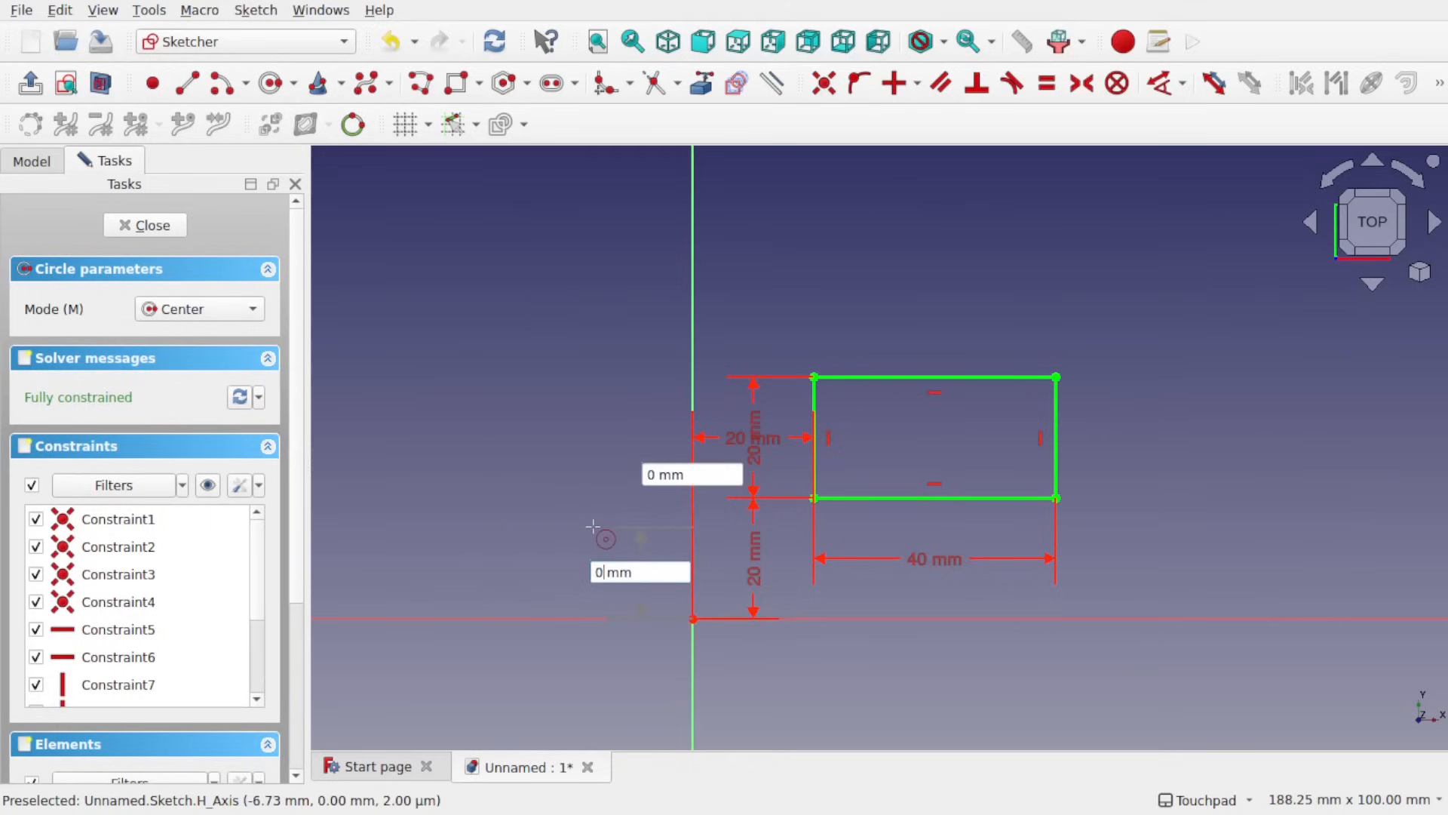
pyautogui.press('Return')
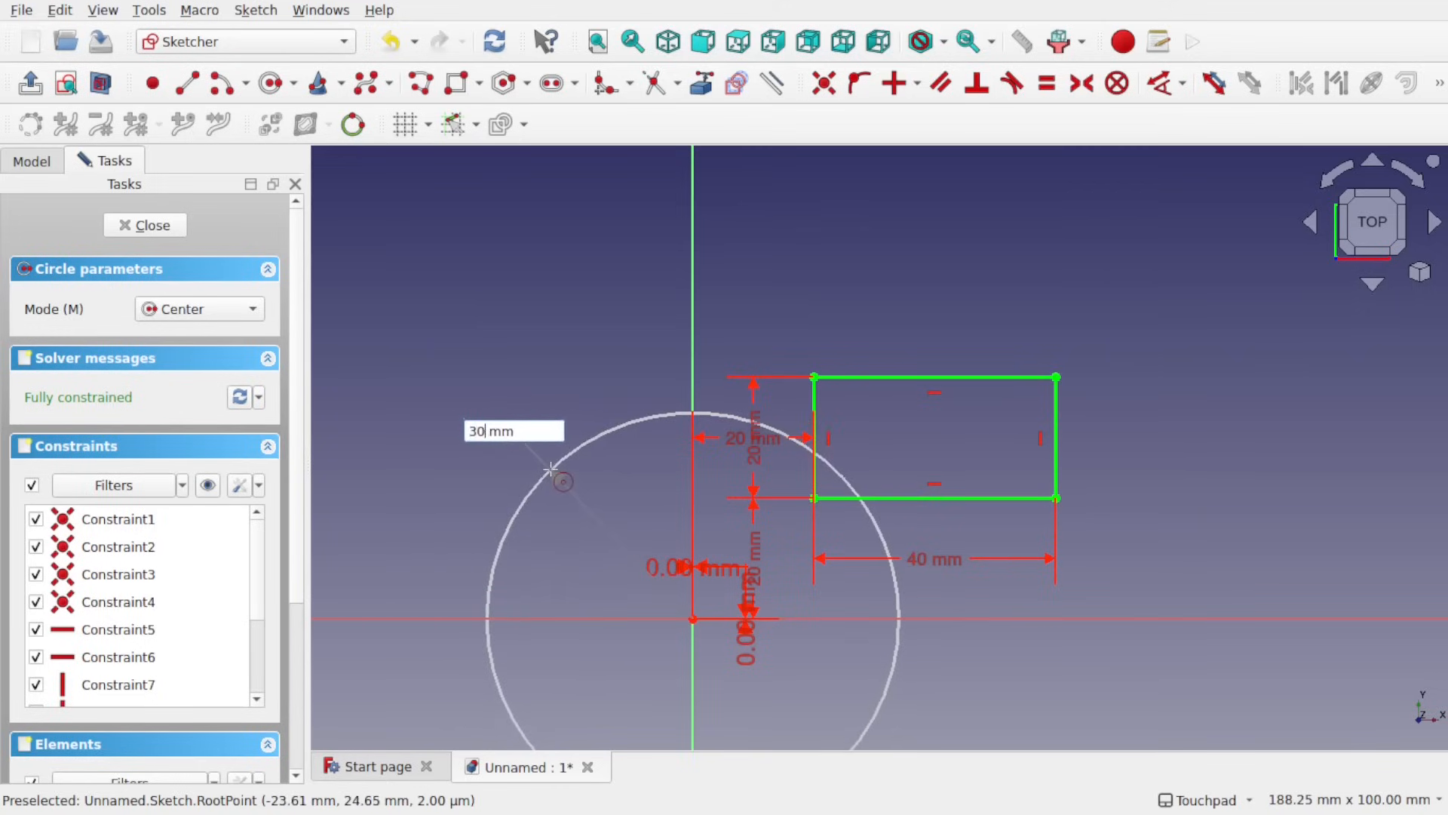
pyautogui.press('Return')
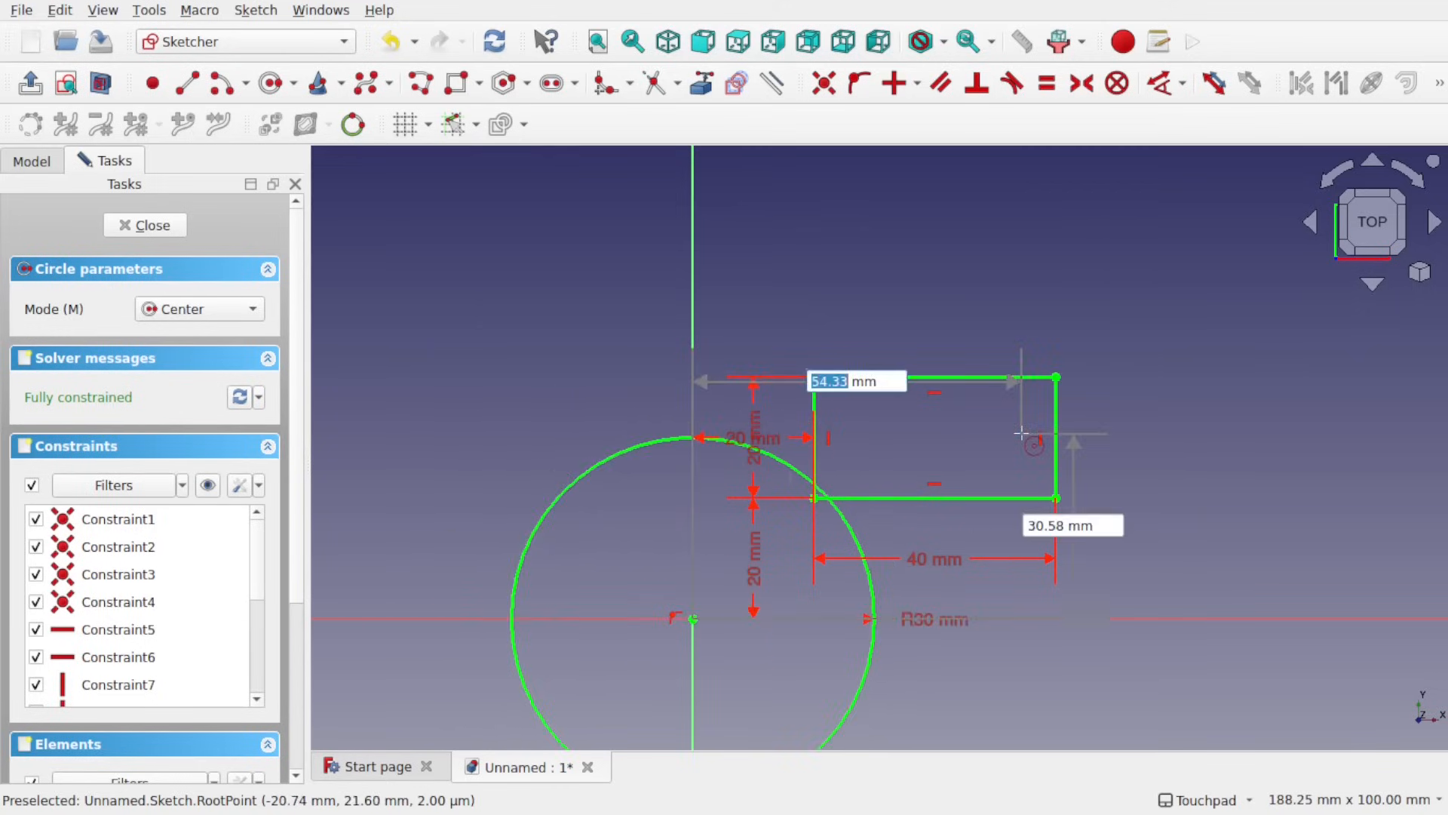
# - Set the Sketcher On-View-Parameters preference back to Only dimensional, accept it, and leave the circle tool
pyautogui.scroll(-4, 1022, 435)
pyautogui.keyDown('shift'); pyautogui.moveTo(1079, 435); pyautogui.dragTo(937, 468, button='middle'); pyautogui.keyUp('shift')
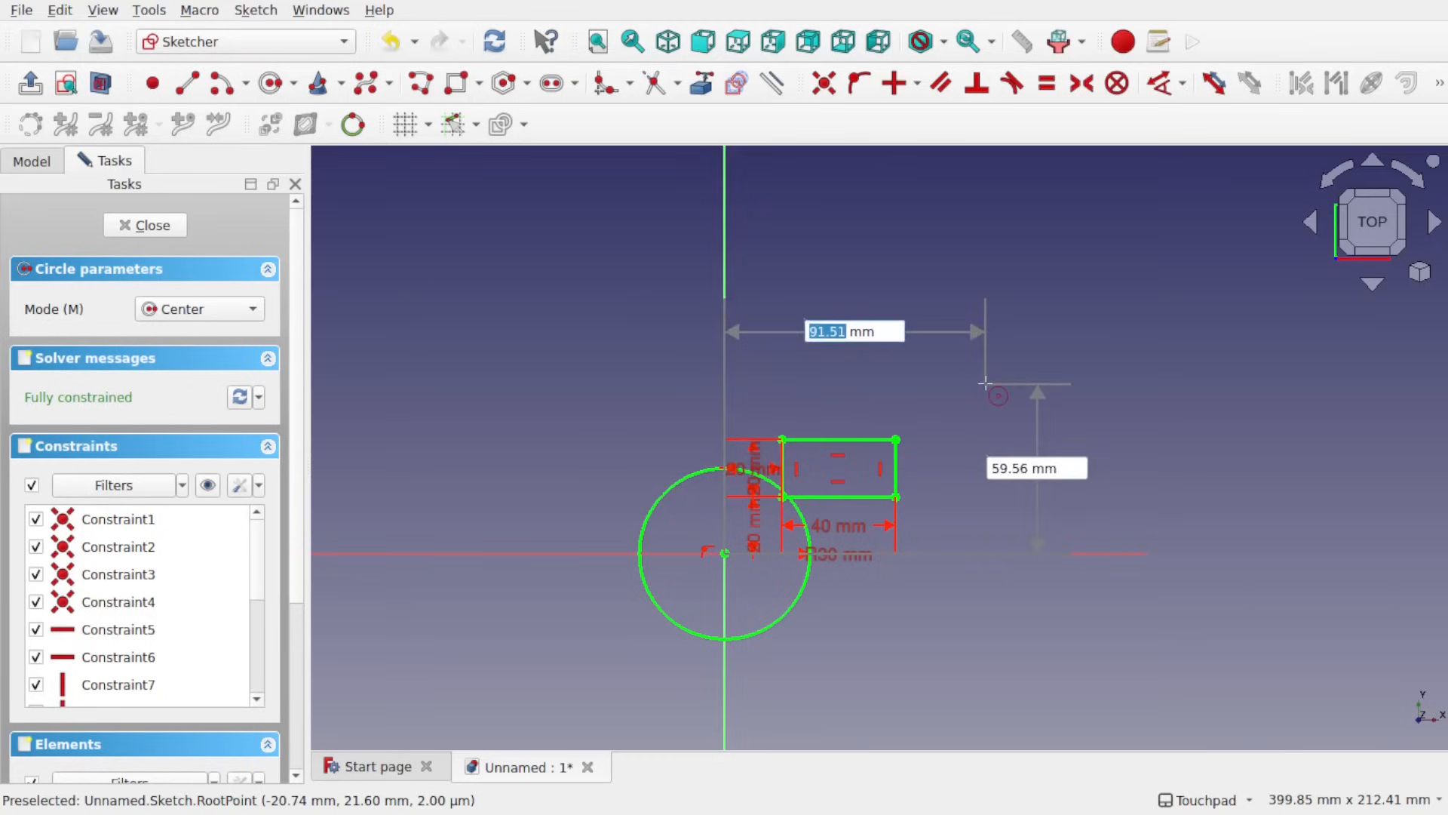
pyautogui.click(59, 11)
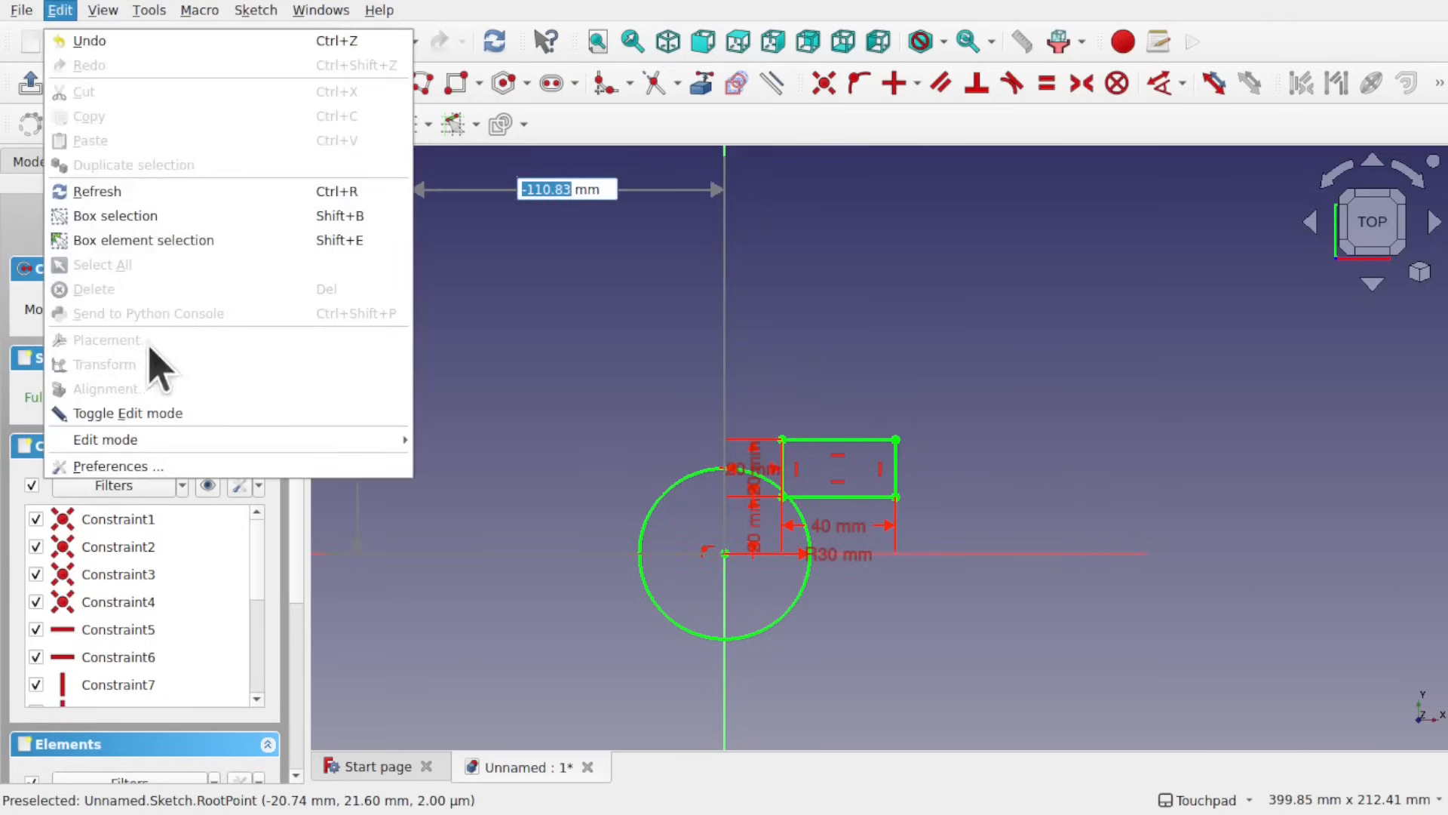
pyautogui.click(306, 465)
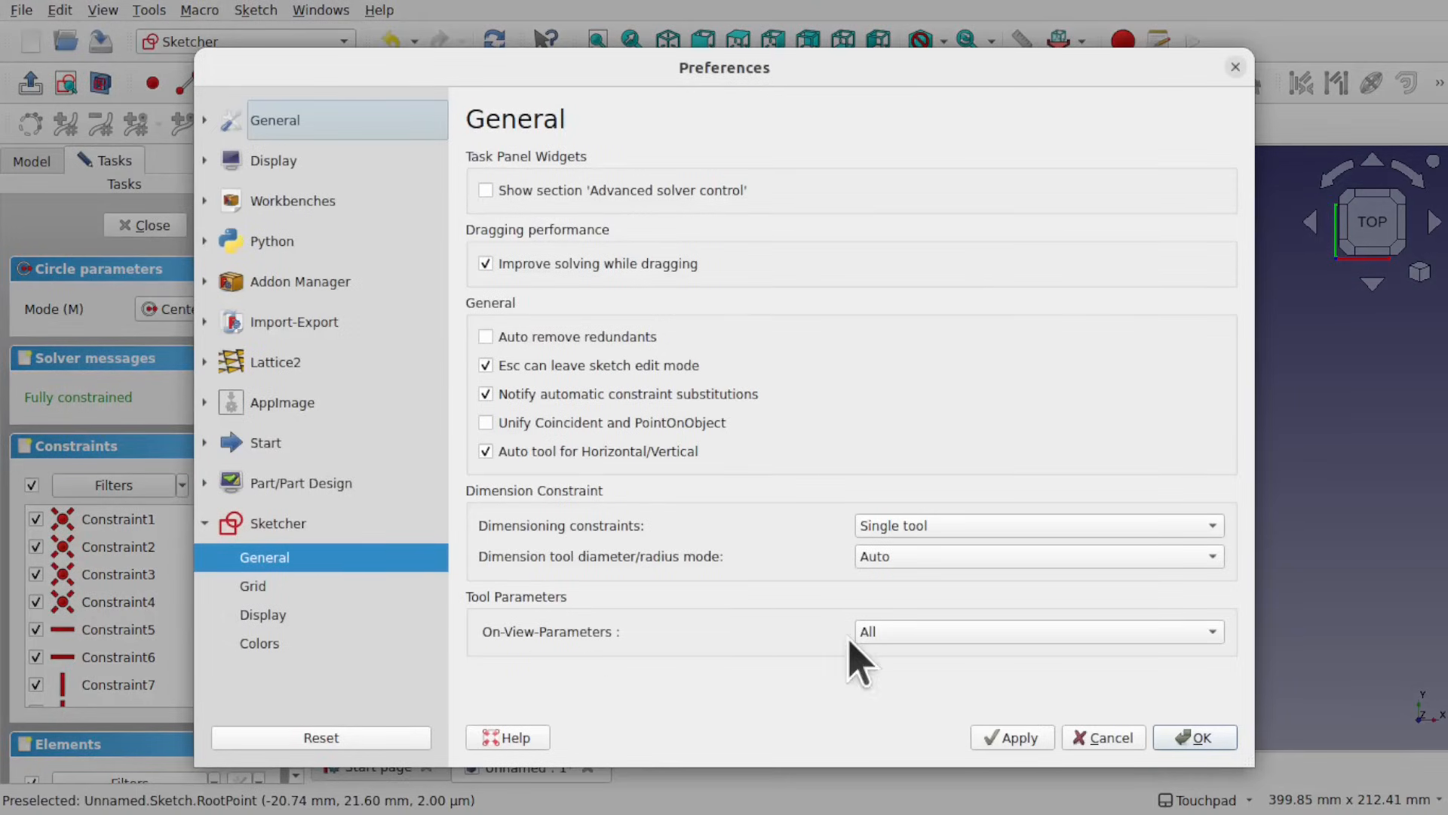
pyautogui.click(914, 635)
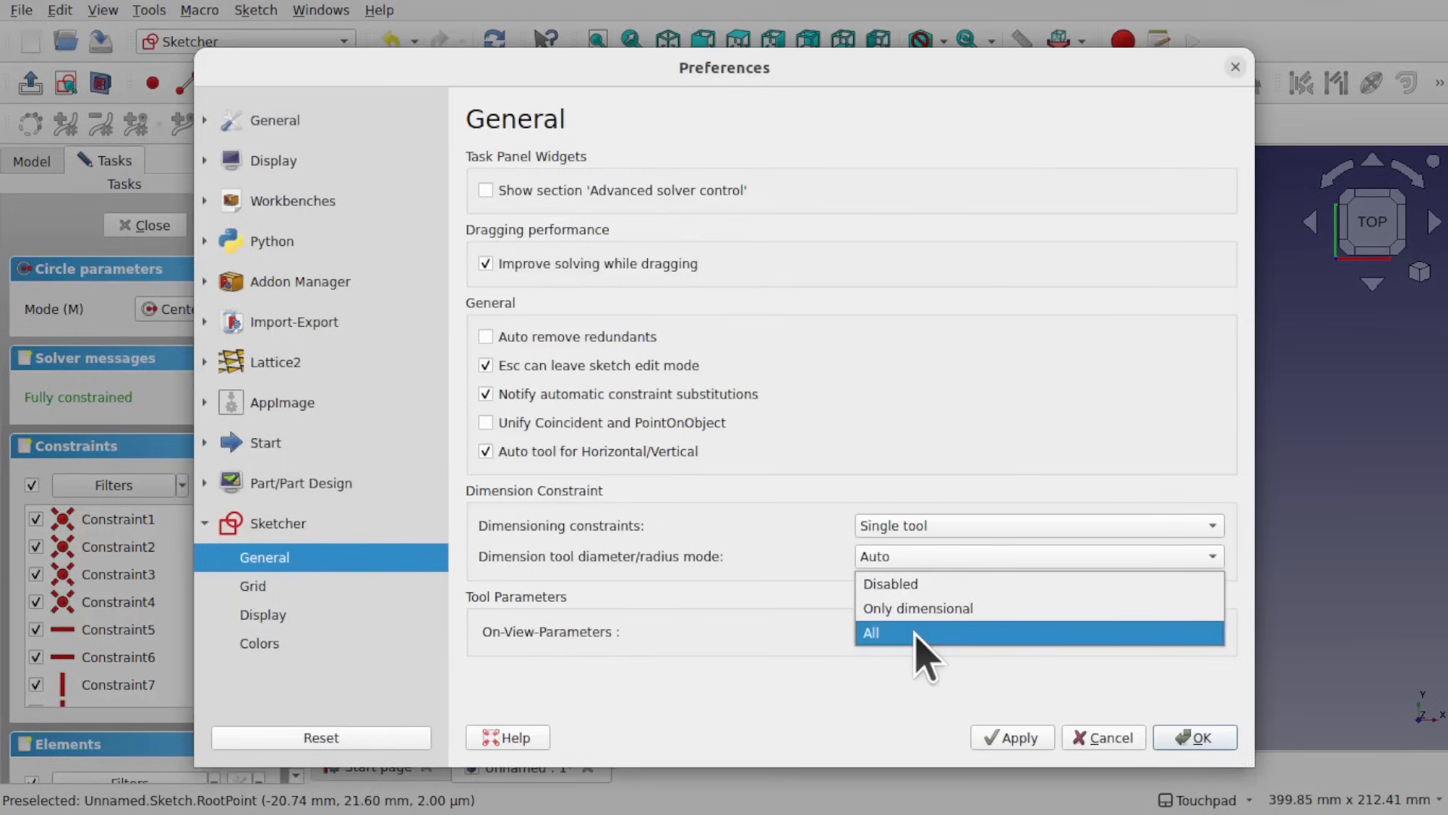
pyautogui.click(973, 623)
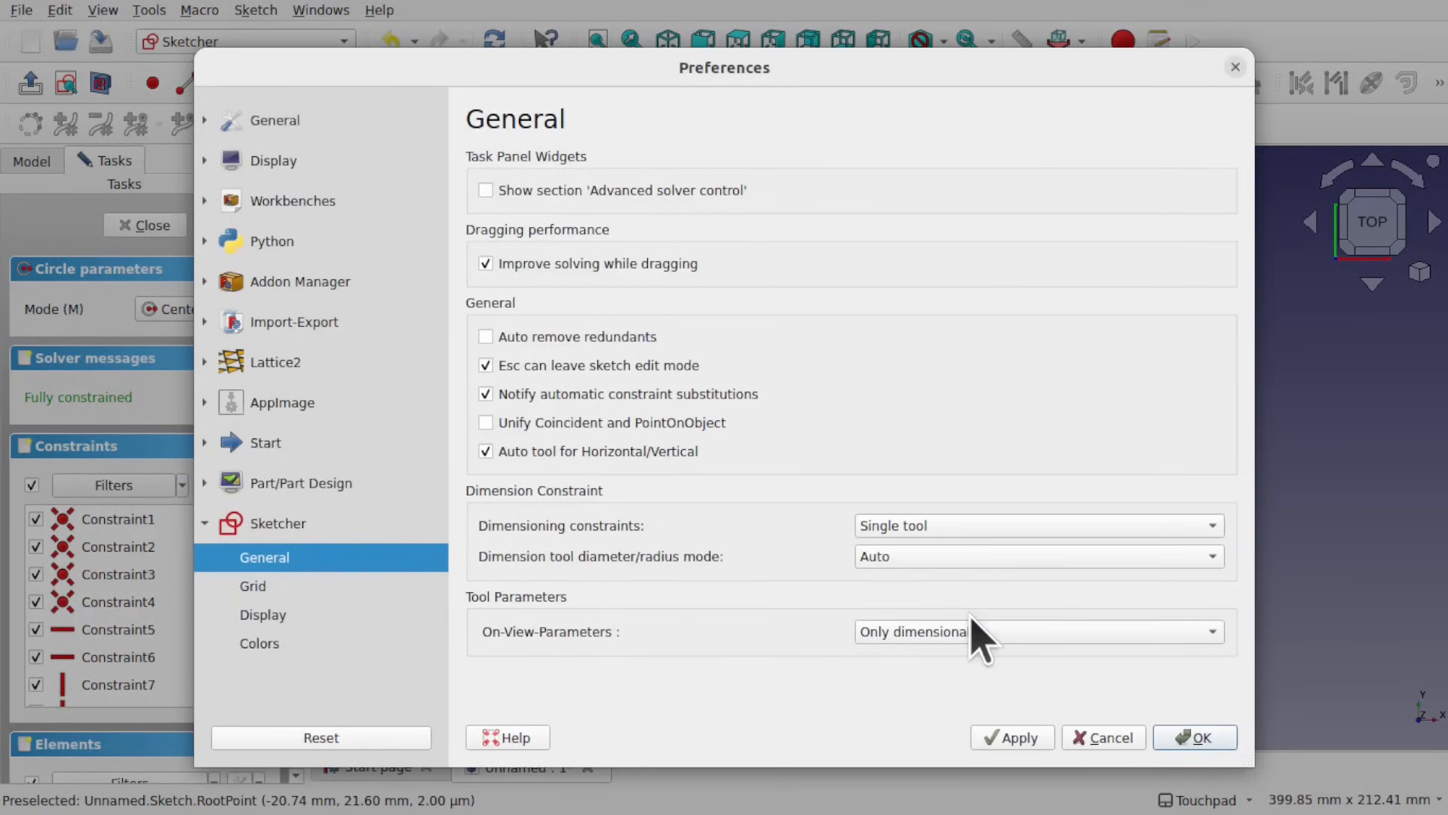
pyautogui.click(1195, 737)
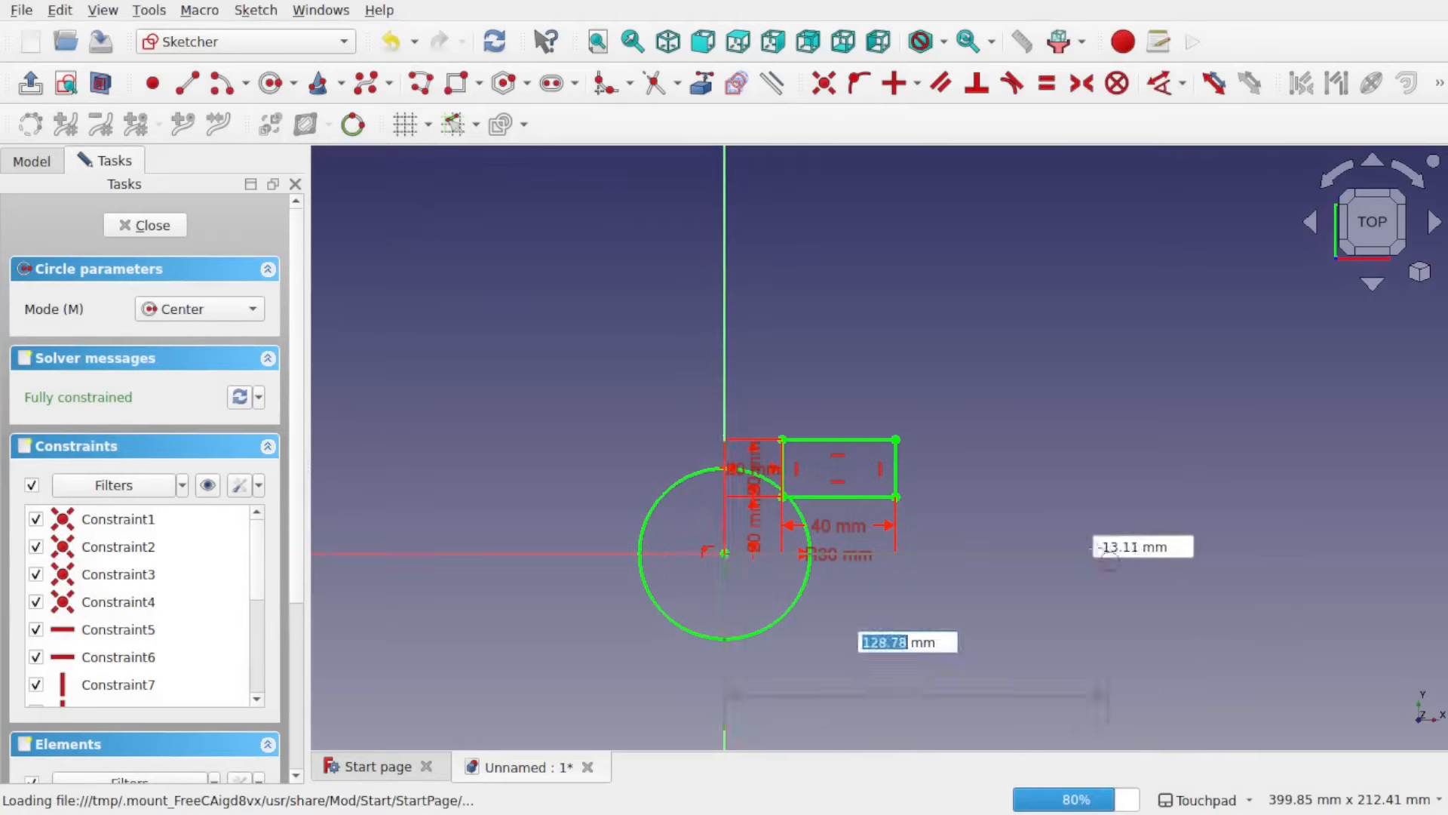
pyautogui.press('Escape')
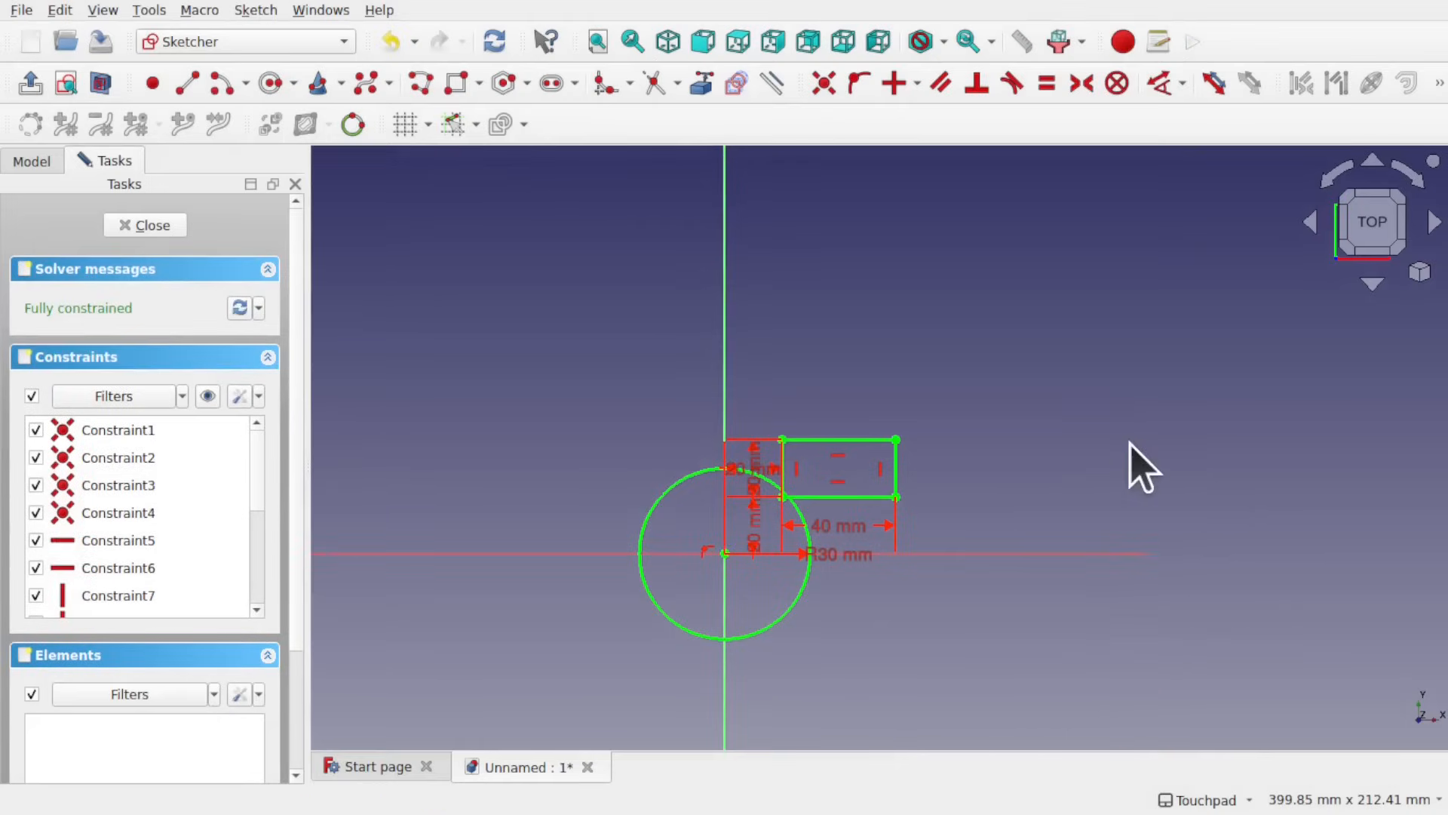
# - Close and delete the sketch with the rectangle and circle, and create a new sketch on the XY-Plane
pyautogui.click(155, 226)
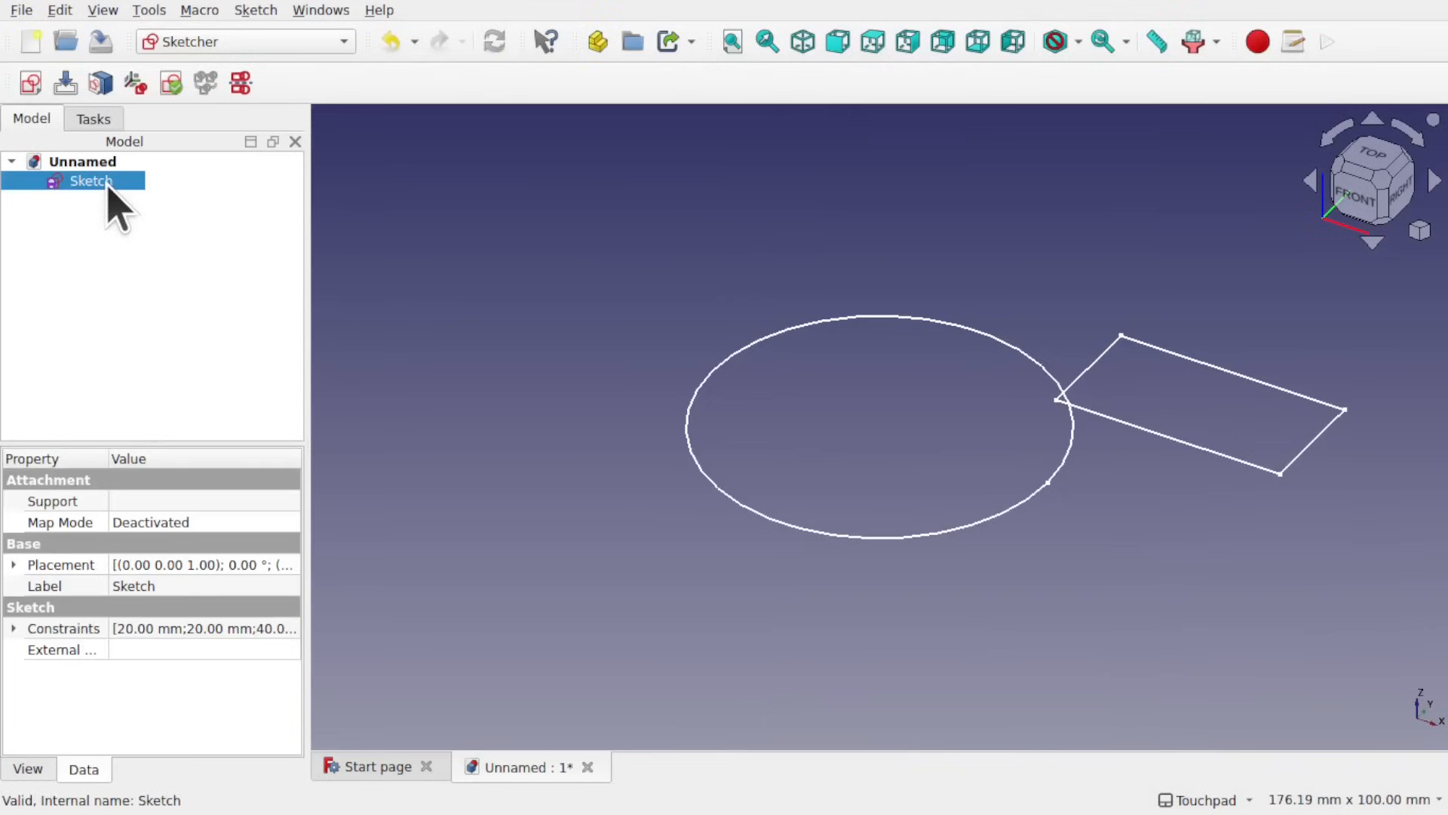
pyautogui.press('Delete')
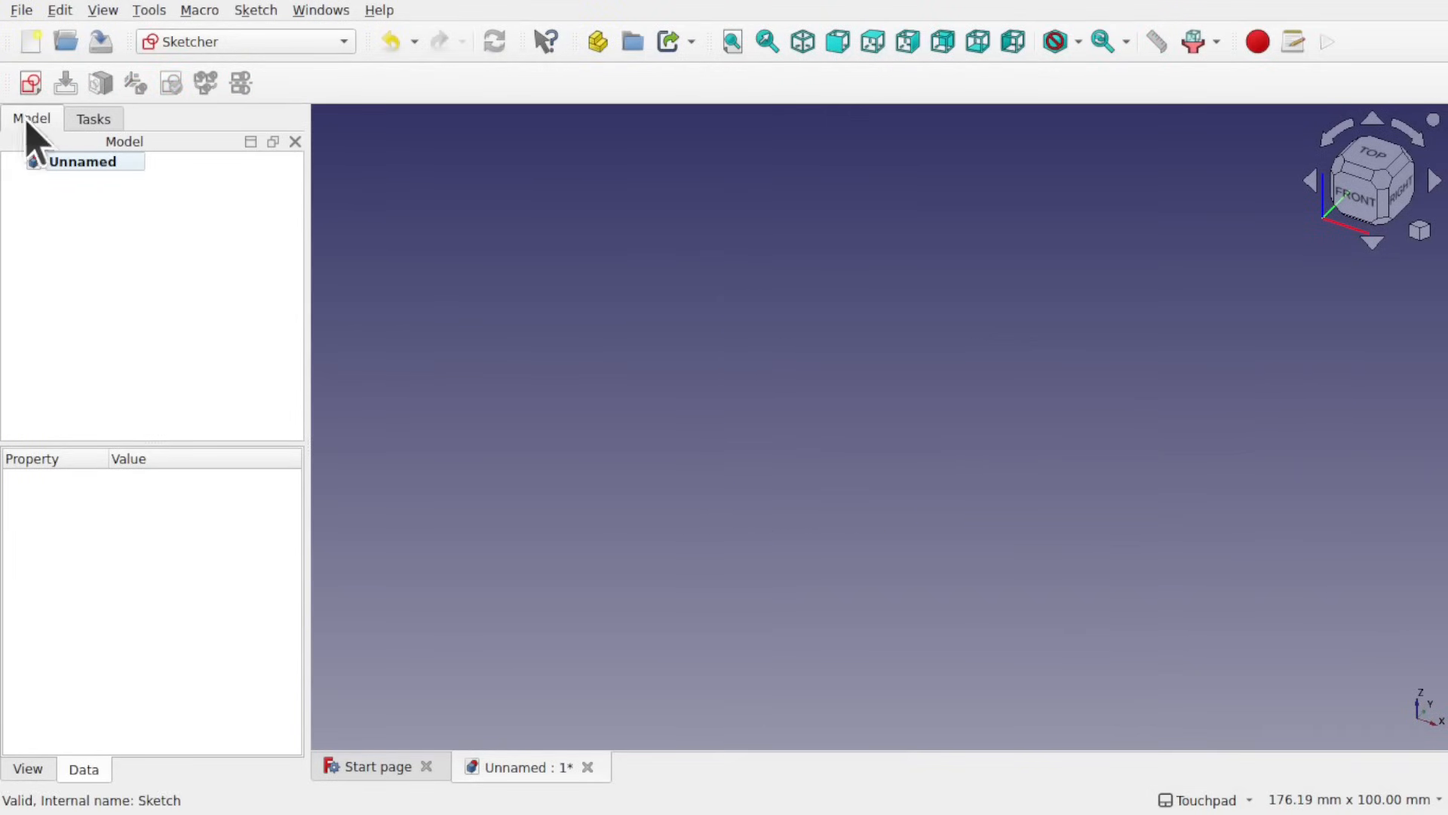
pyautogui.click(30, 84)
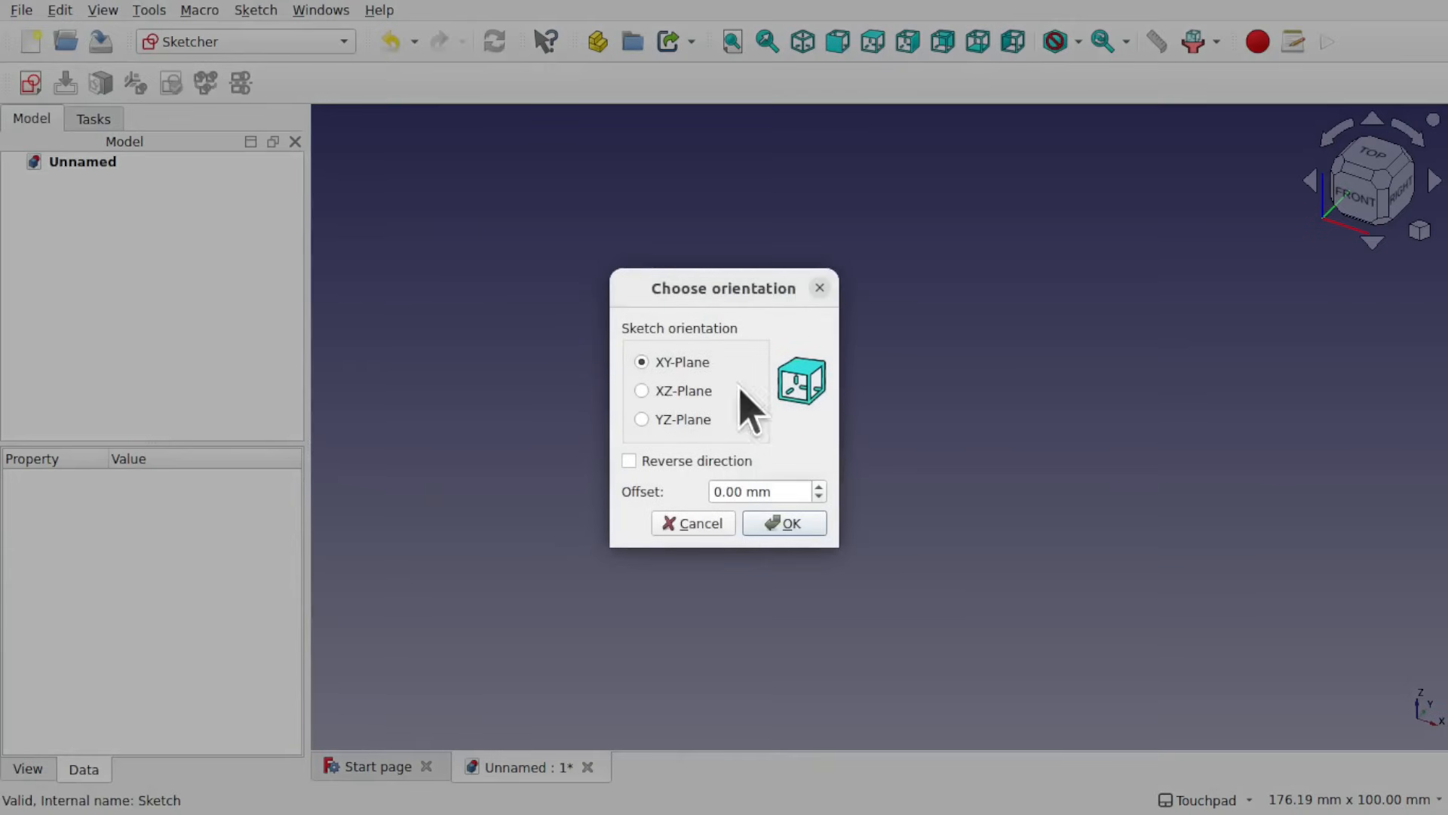
pyautogui.click(781, 514)
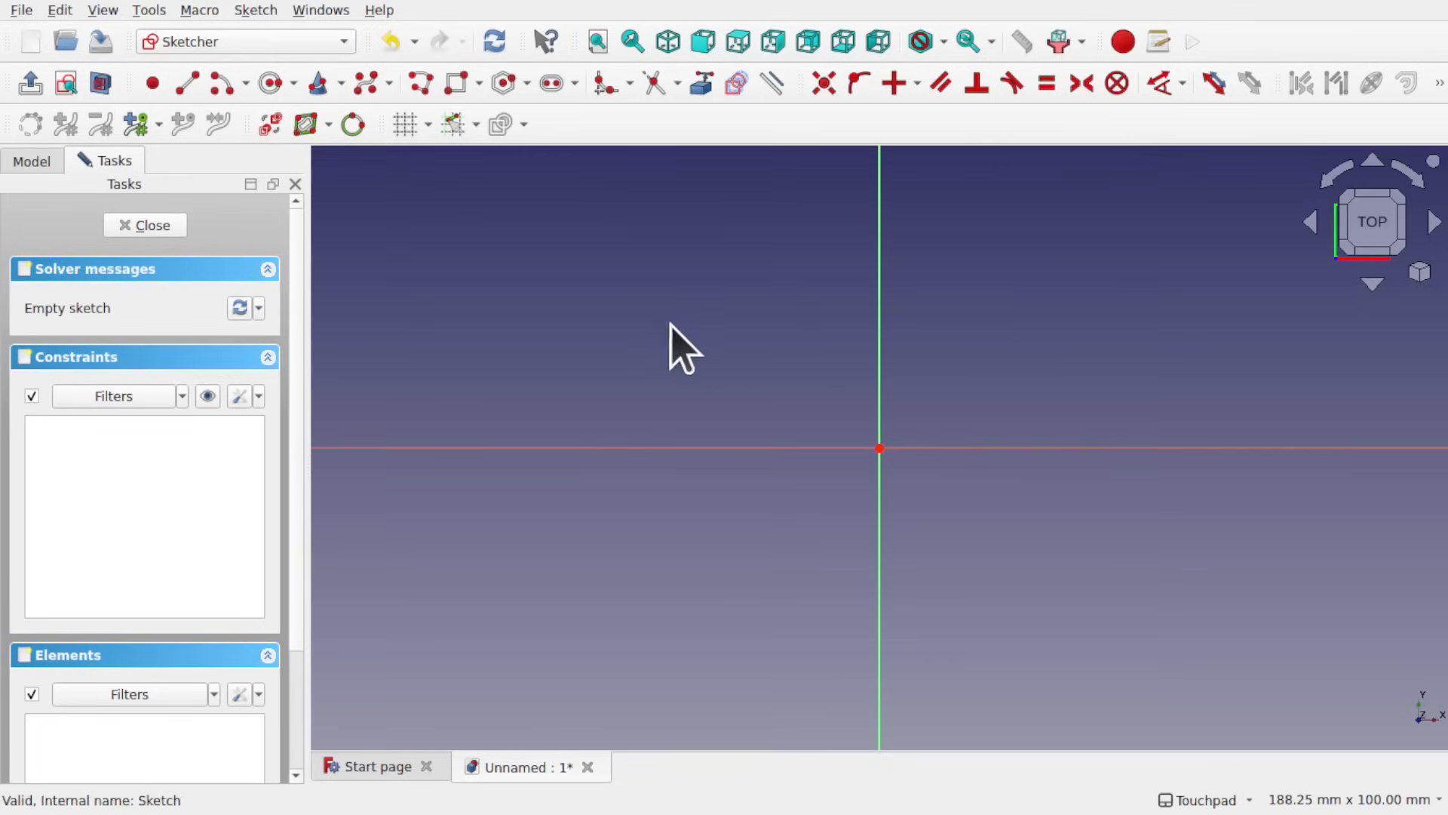
# - Start a polyline left of the vertical axis with a straight segment, continued by a large arc perpendicular to the segment's end
pyautogui.click(420, 85)
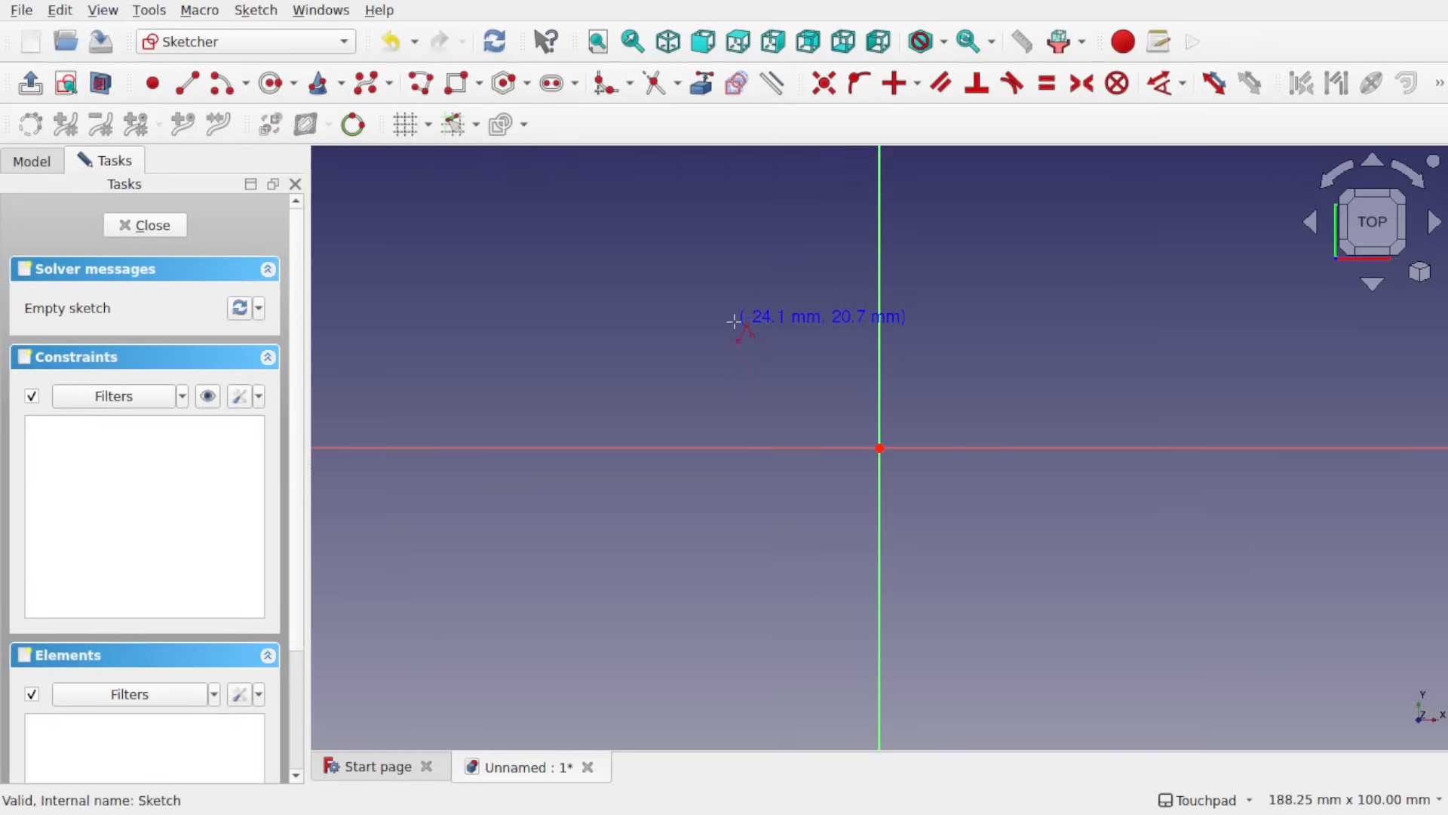
pyautogui.click(571, 347)
pyautogui.click(740, 296)
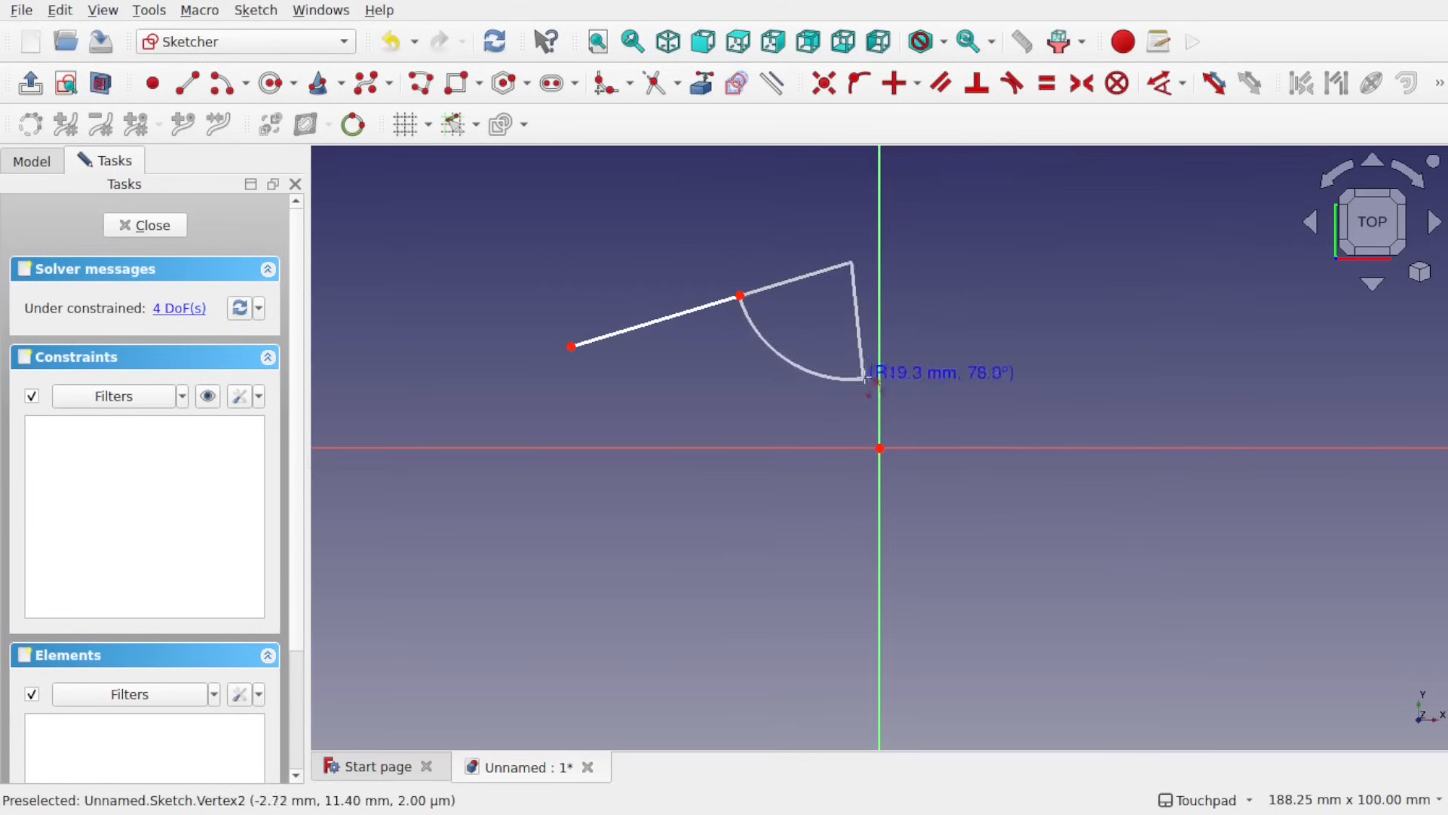
pyautogui.press('m')
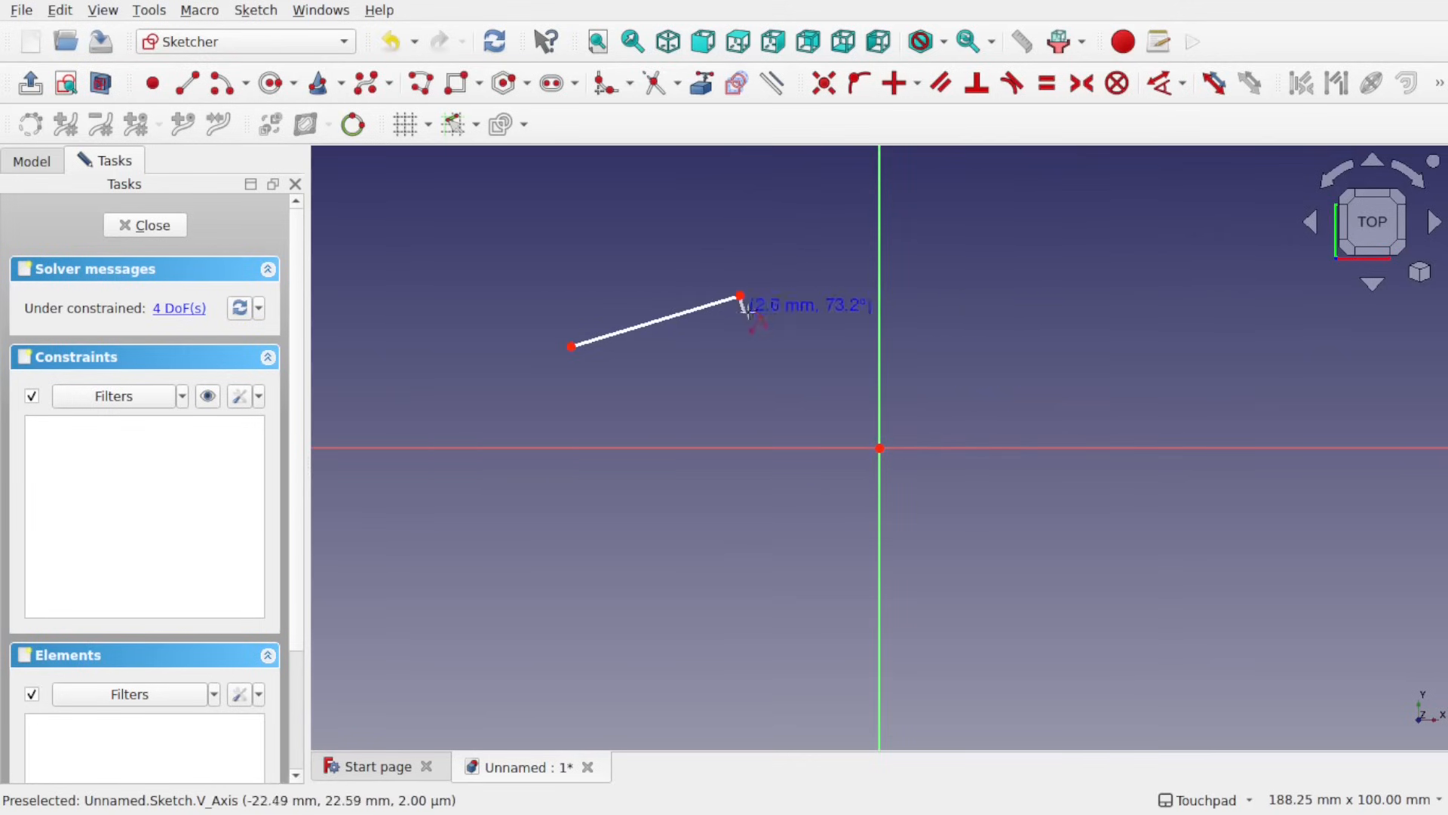
pyautogui.press('m')
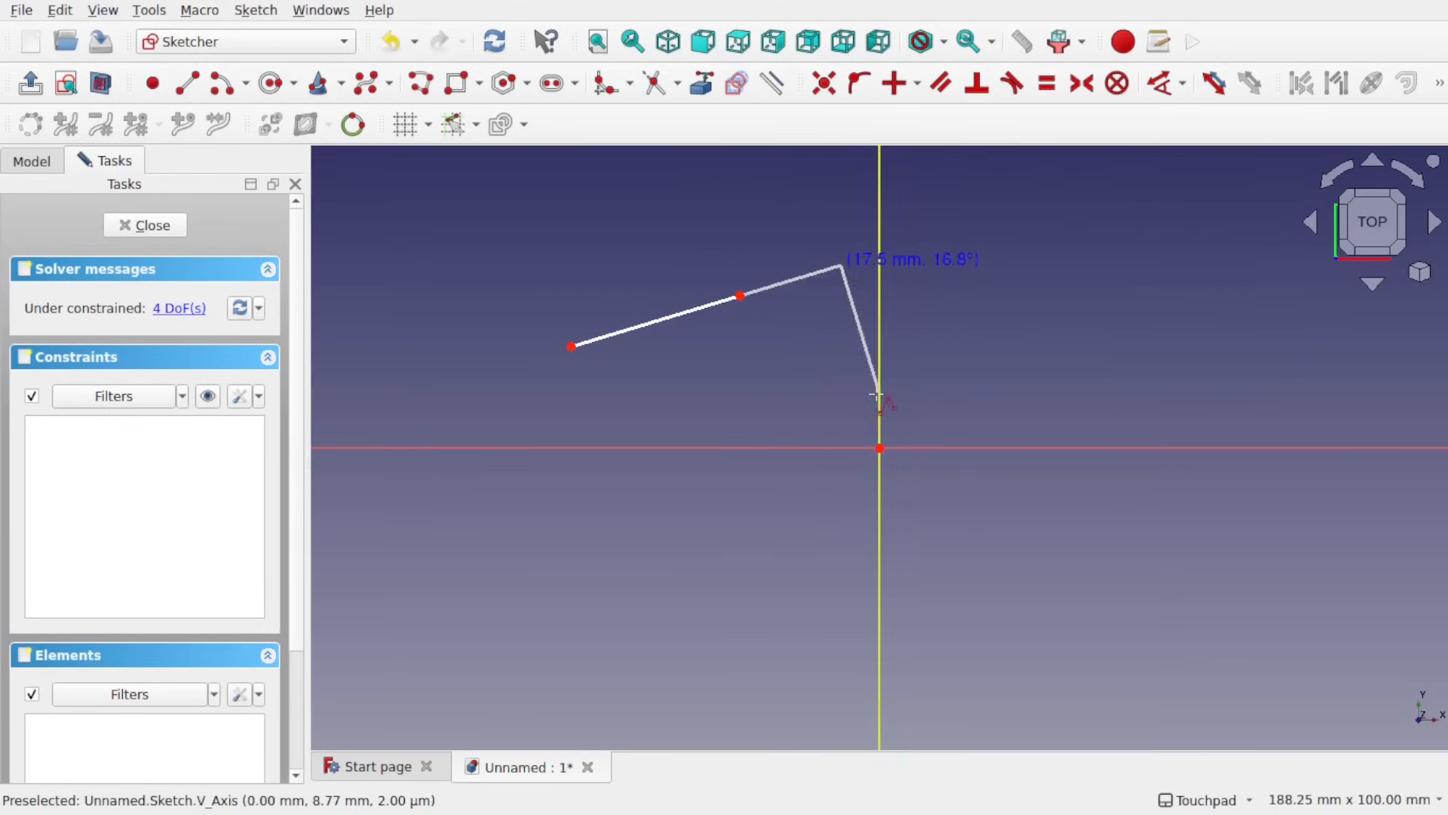
pyautogui.press('m')
pyautogui.press('m')
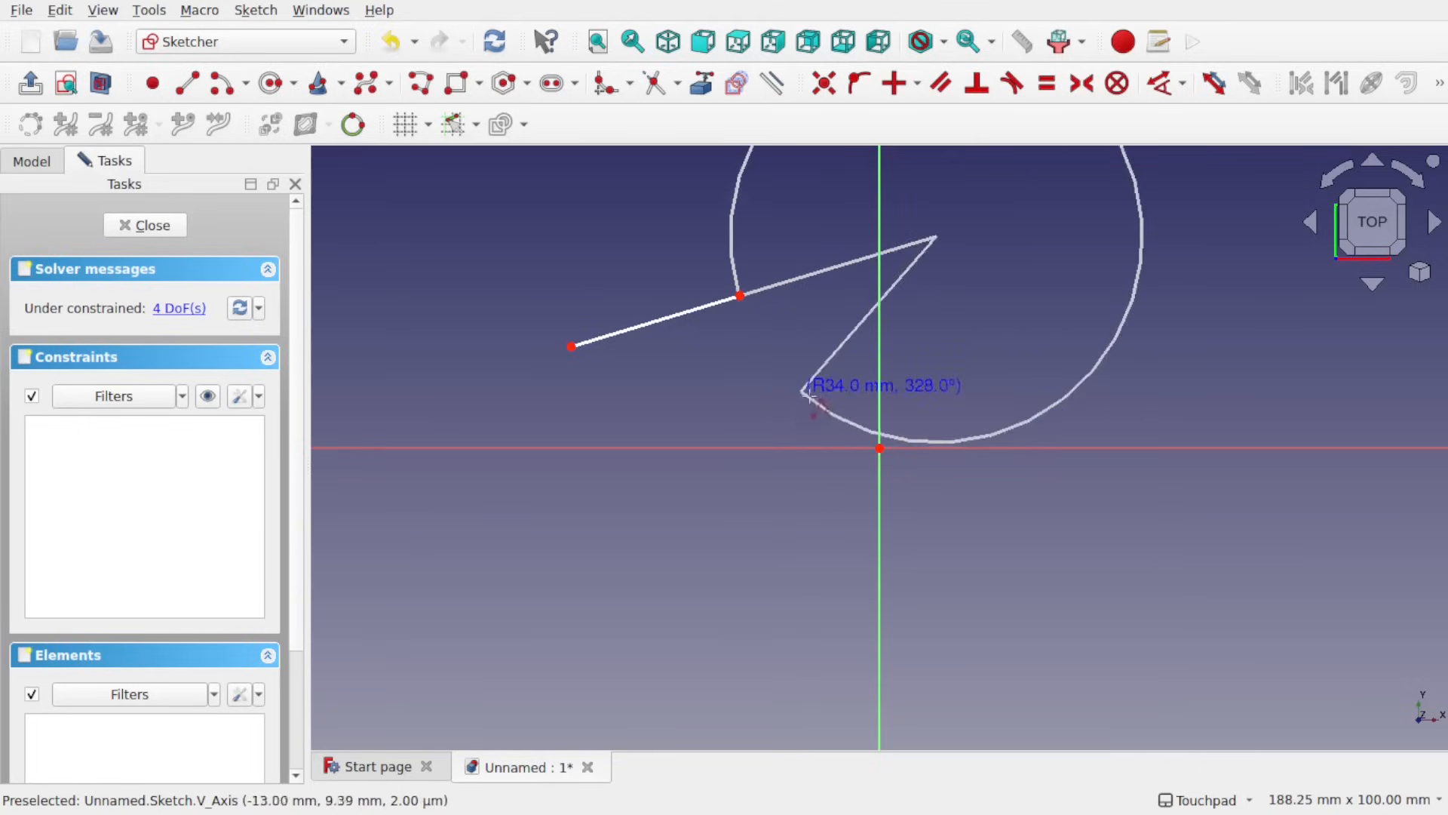
pyautogui.click(910, 367)
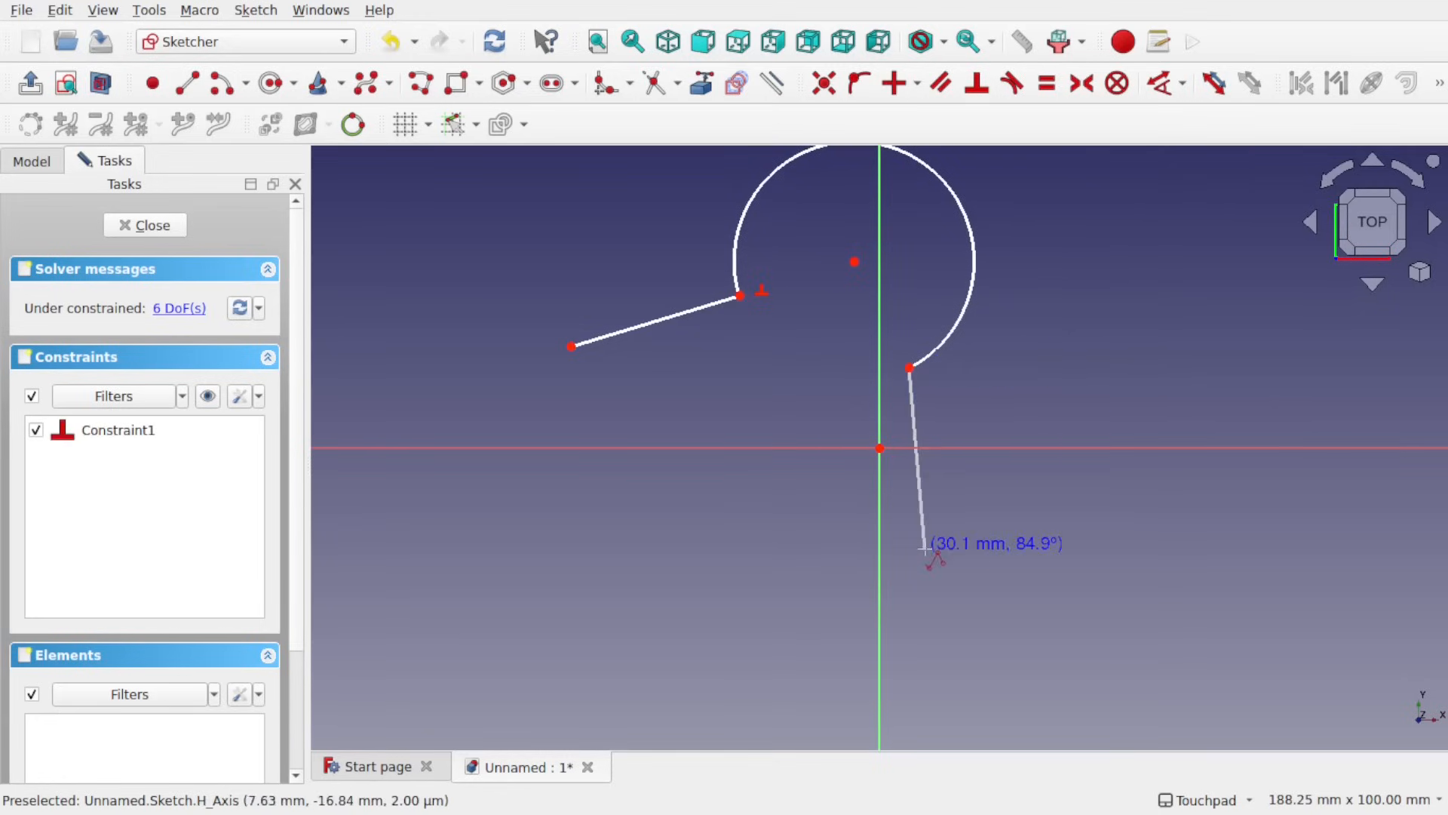
# - Continue the polyline with a tangent arc below the horizontal axis and a short straight segment, and finish it
pyautogui.press('m')
pyautogui.click(685, 626)
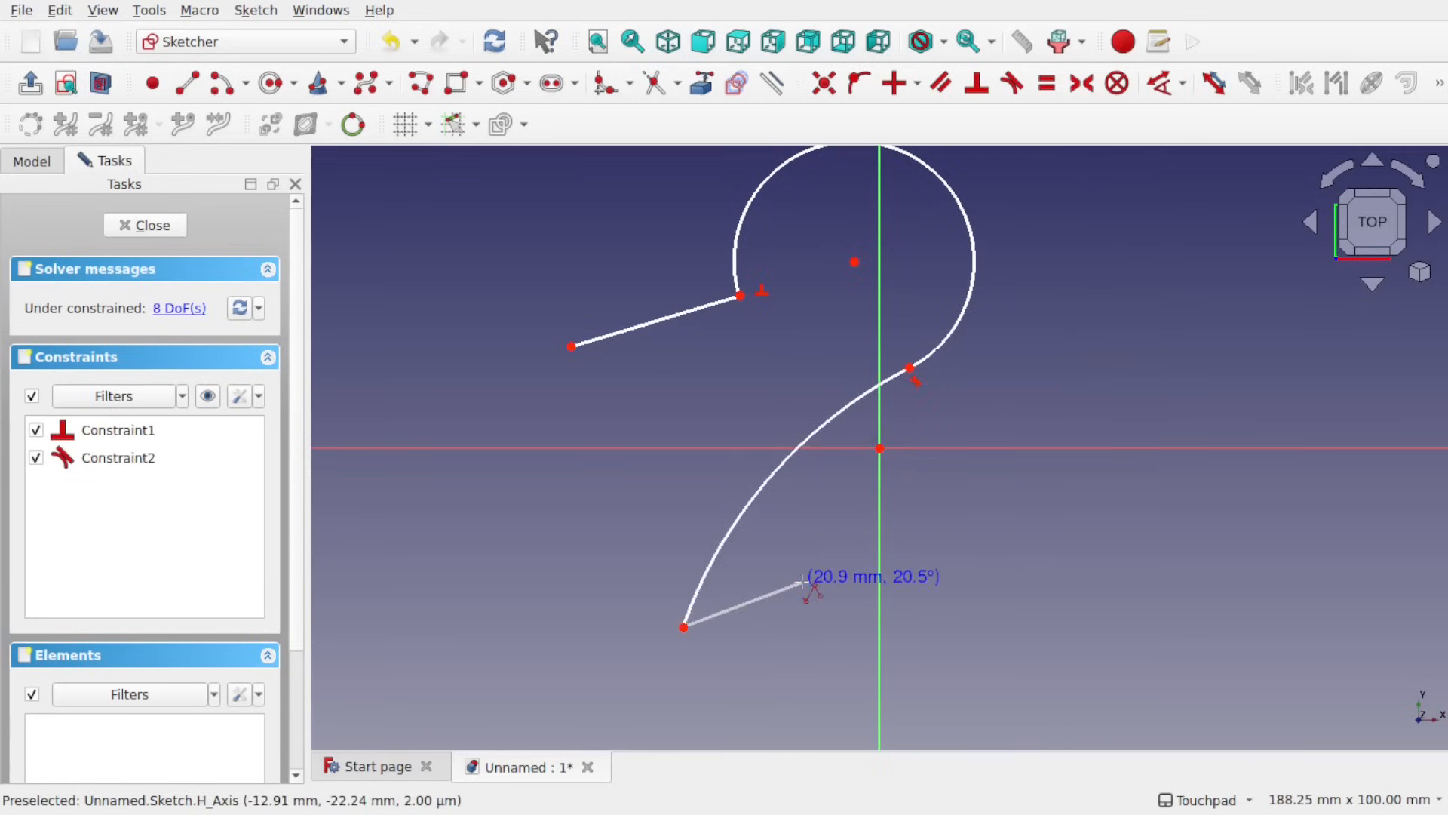
pyautogui.click(804, 543)
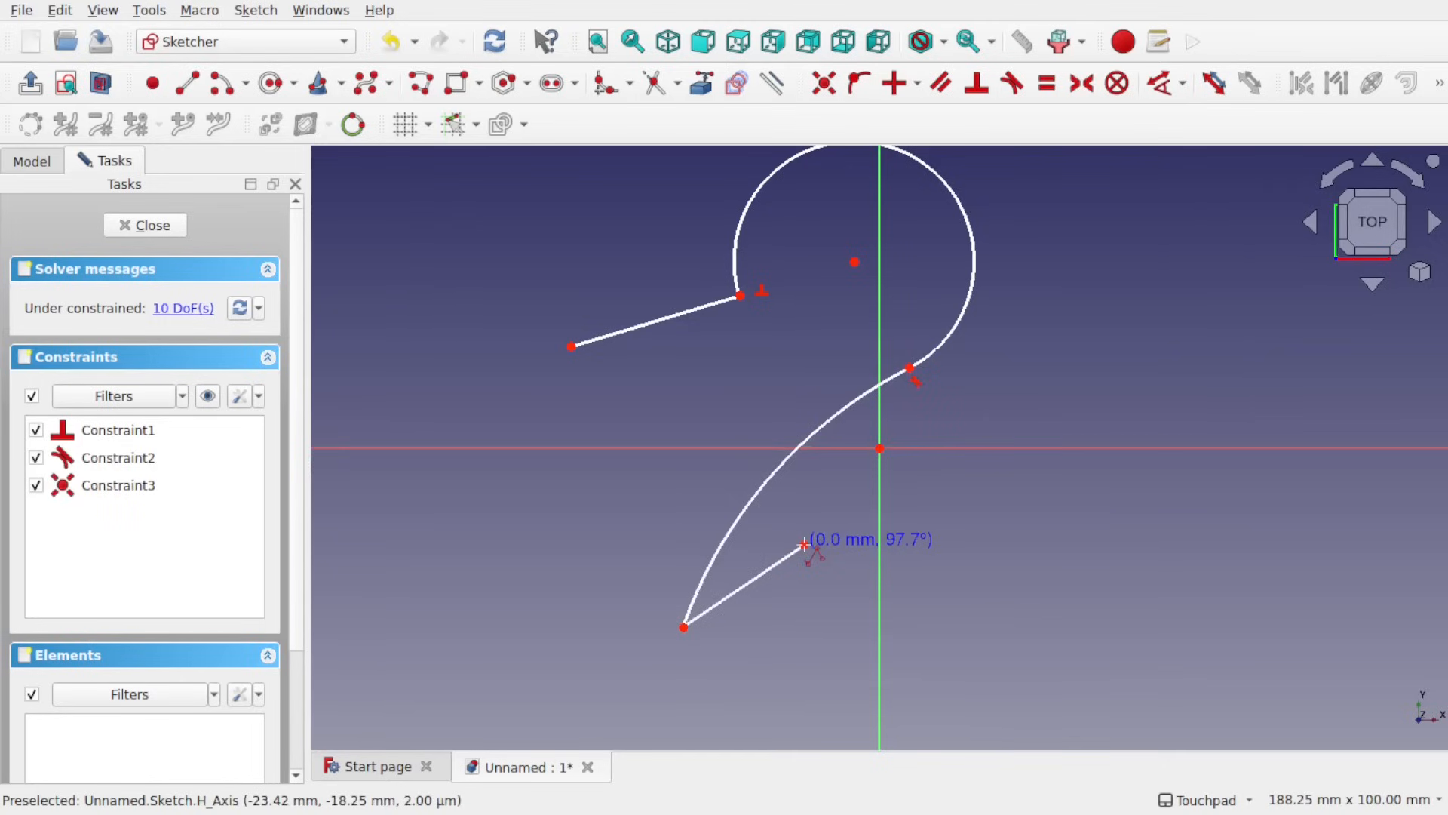
pyautogui.click(804, 543)
pyautogui.press('Escape')
# - Delete the entire polyline from the sketch
pyautogui.scroll(-5, 777, 415)
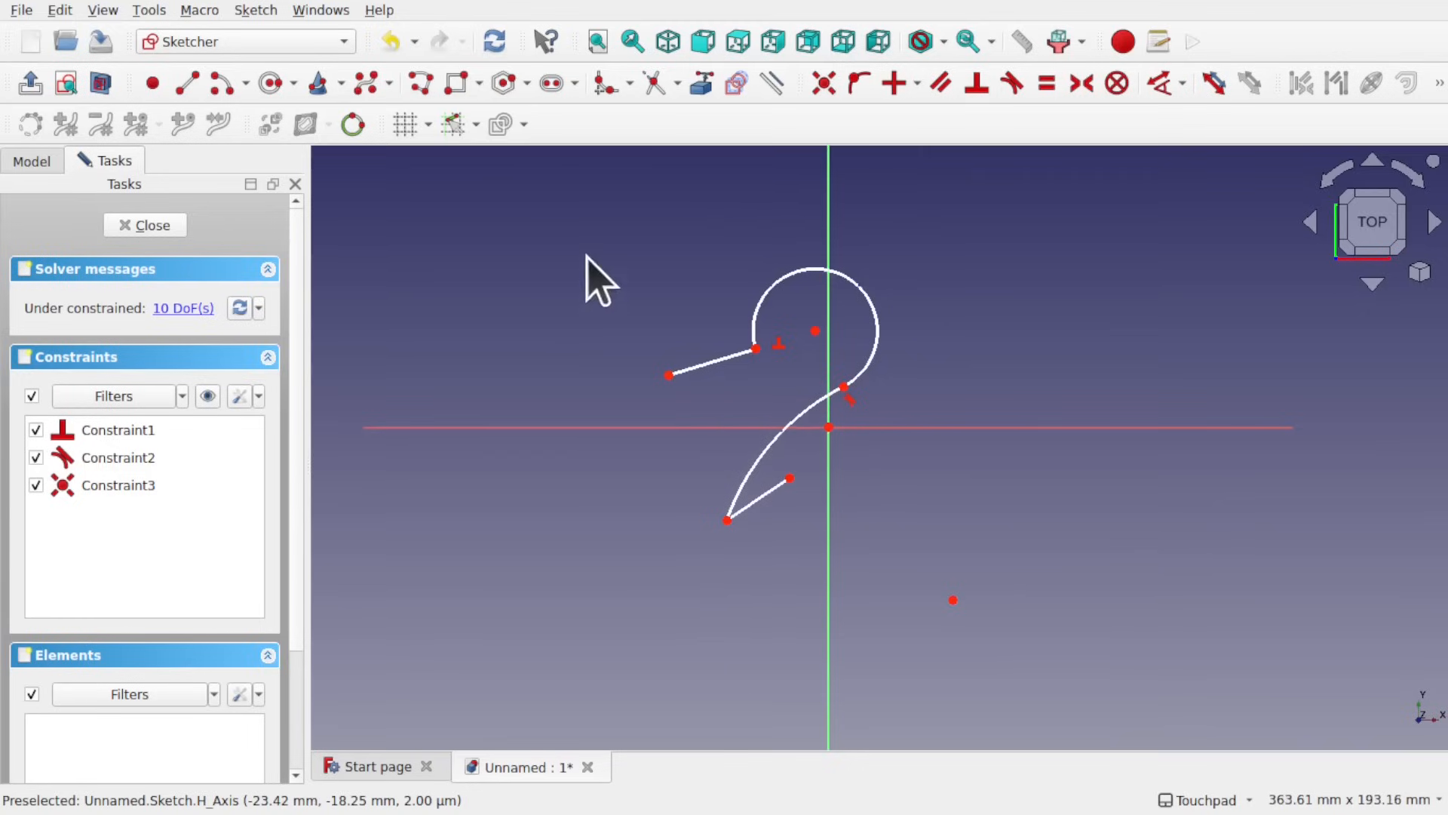
pyautogui.moveTo(599, 184)
pyautogui.mouseDown()
pyautogui.moveTo(889, 460)
pyautogui.moveTo(992, 585)
pyautogui.mouseUp()
pyautogui.press('Delete')
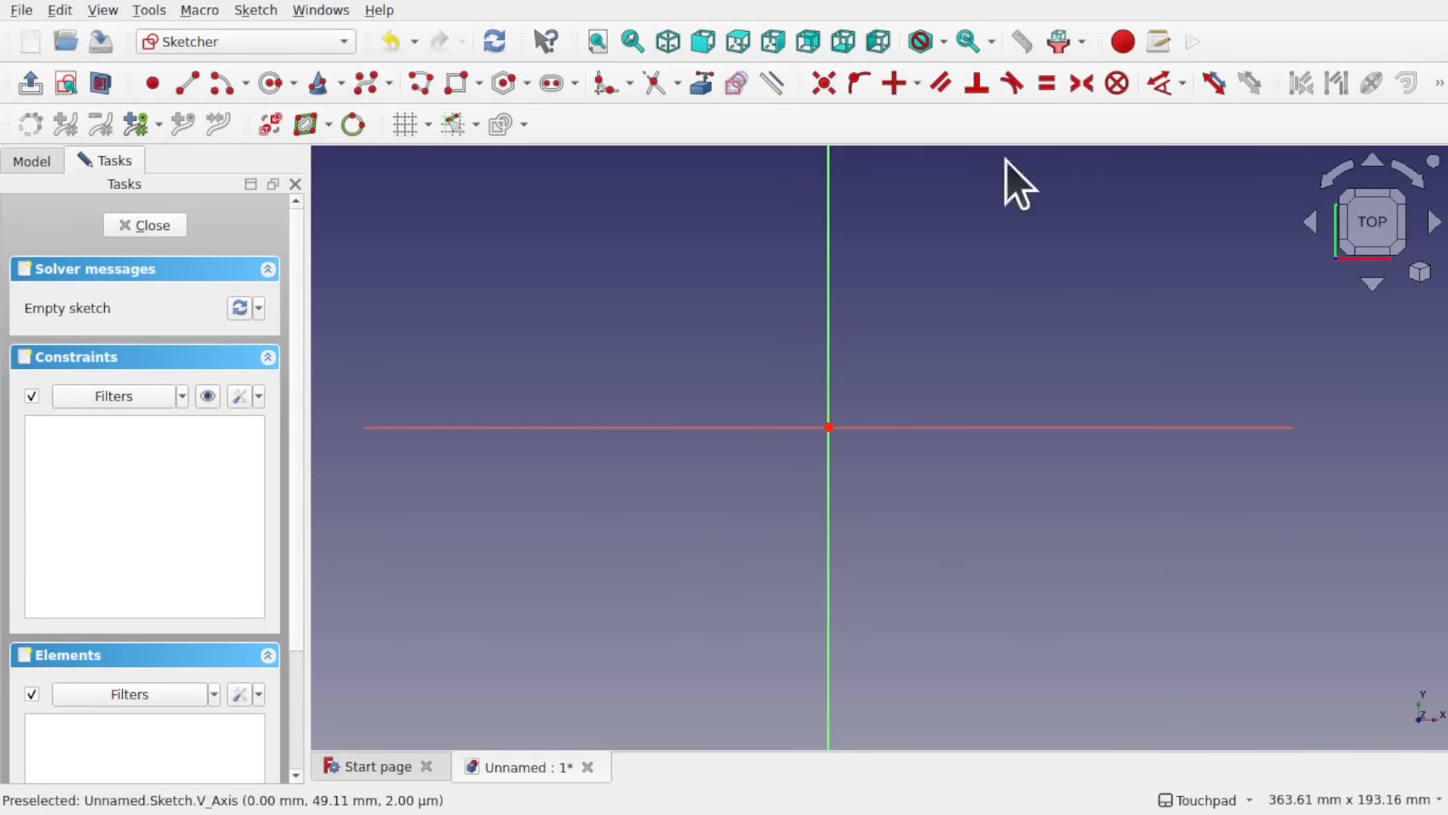
# - Draw a tall rectangle about 52 by 82 mm beside the vertical axis and a smaller one in the sketch's lower-right quadrant
pyautogui.click(457, 83)
pyautogui.click(634, 266)
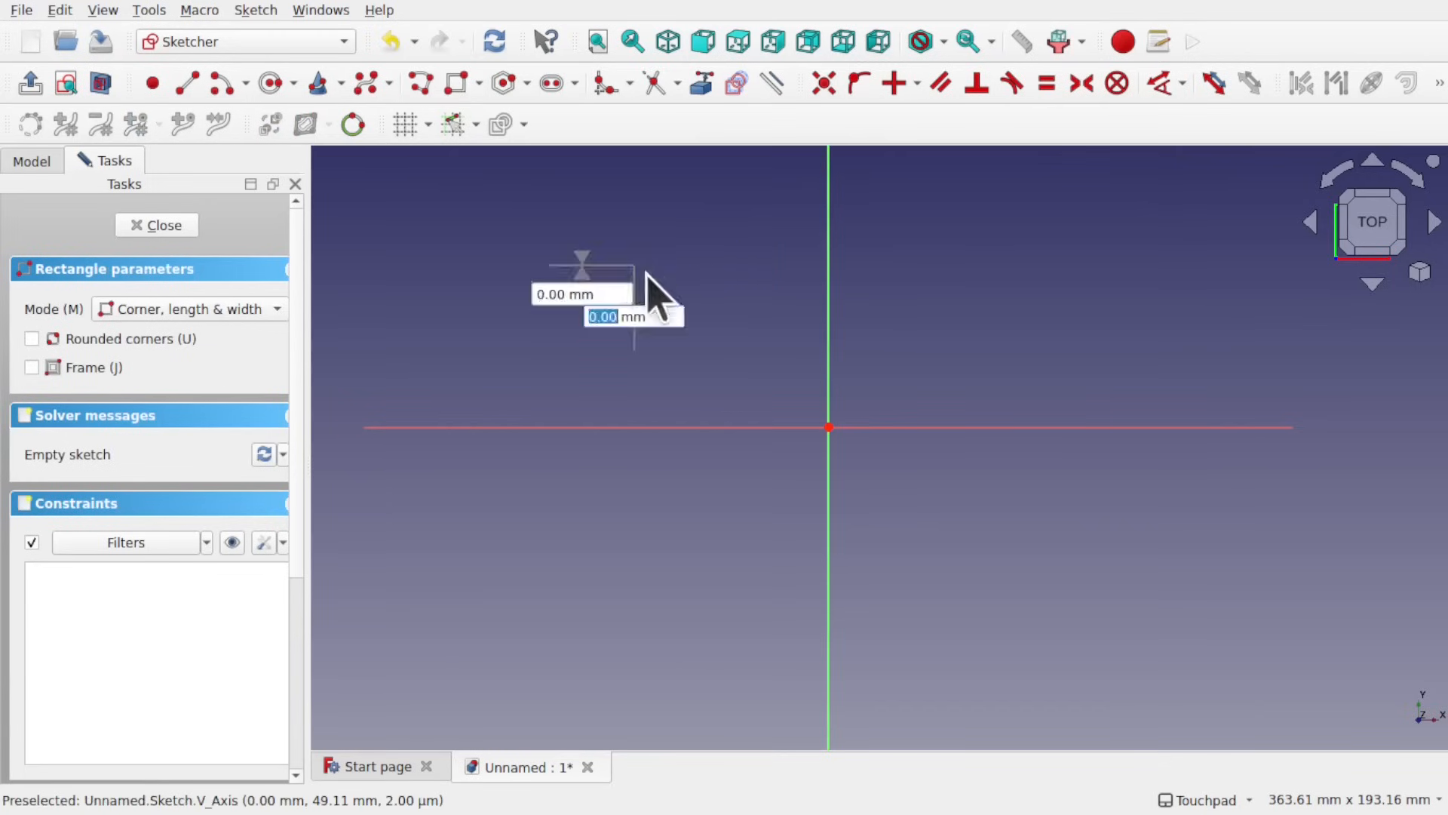
pyautogui.click(798, 520)
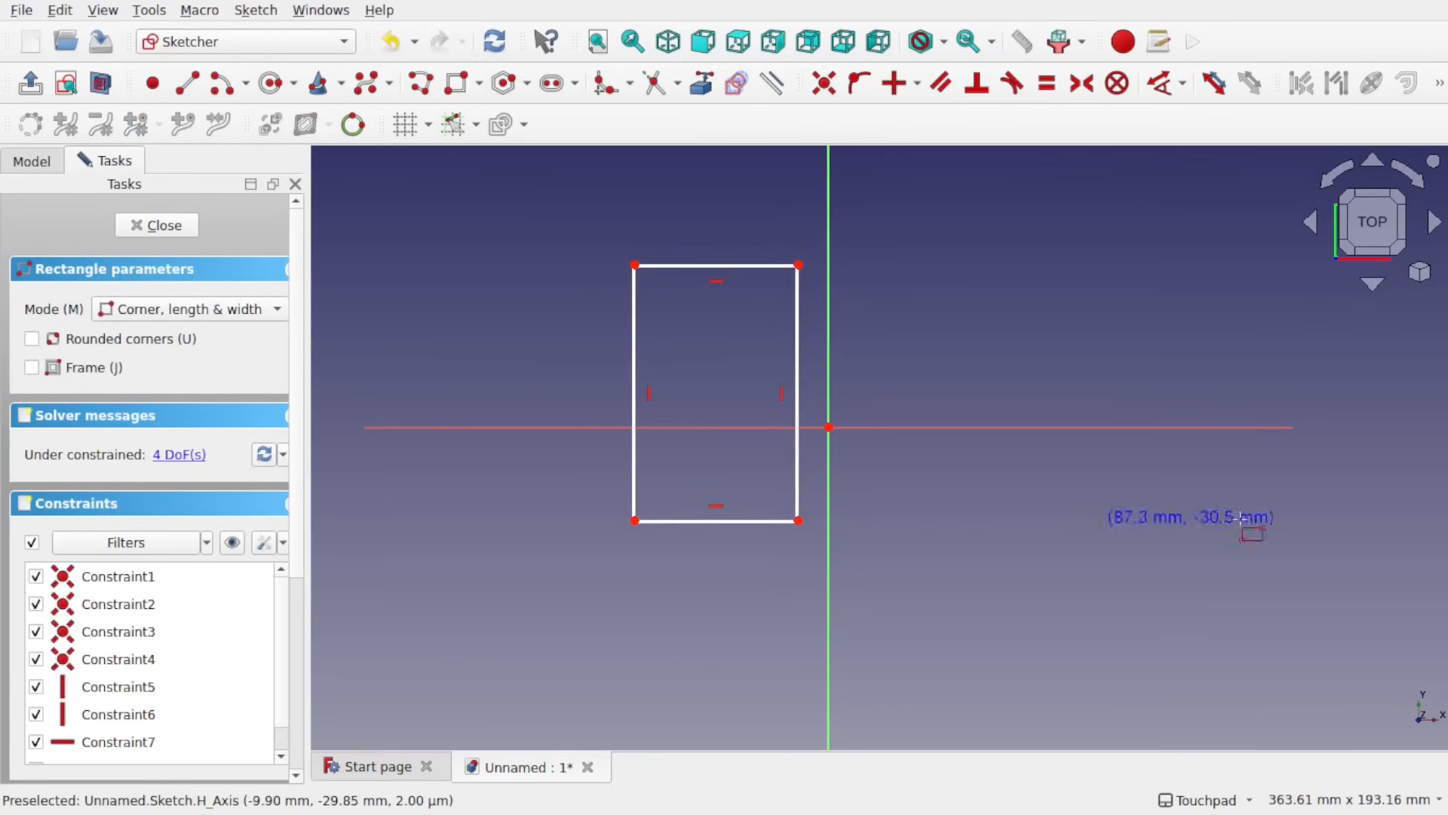
pyautogui.click(1124, 557)
pyautogui.click(1289, 678)
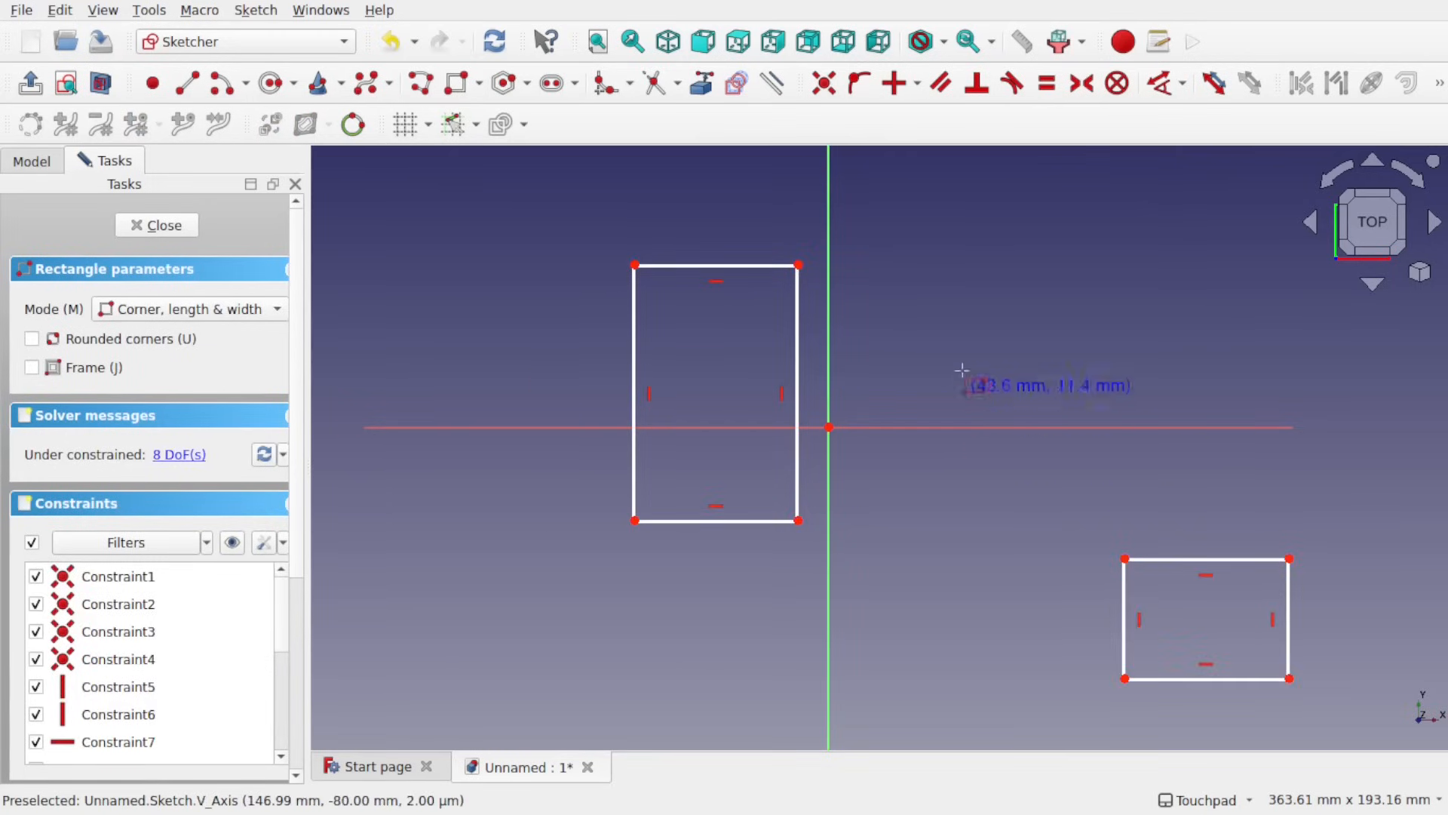
# - Draw a circle about 65 mm in diameter in the sketch's upper-right quadrant
pyautogui.click(270, 83)
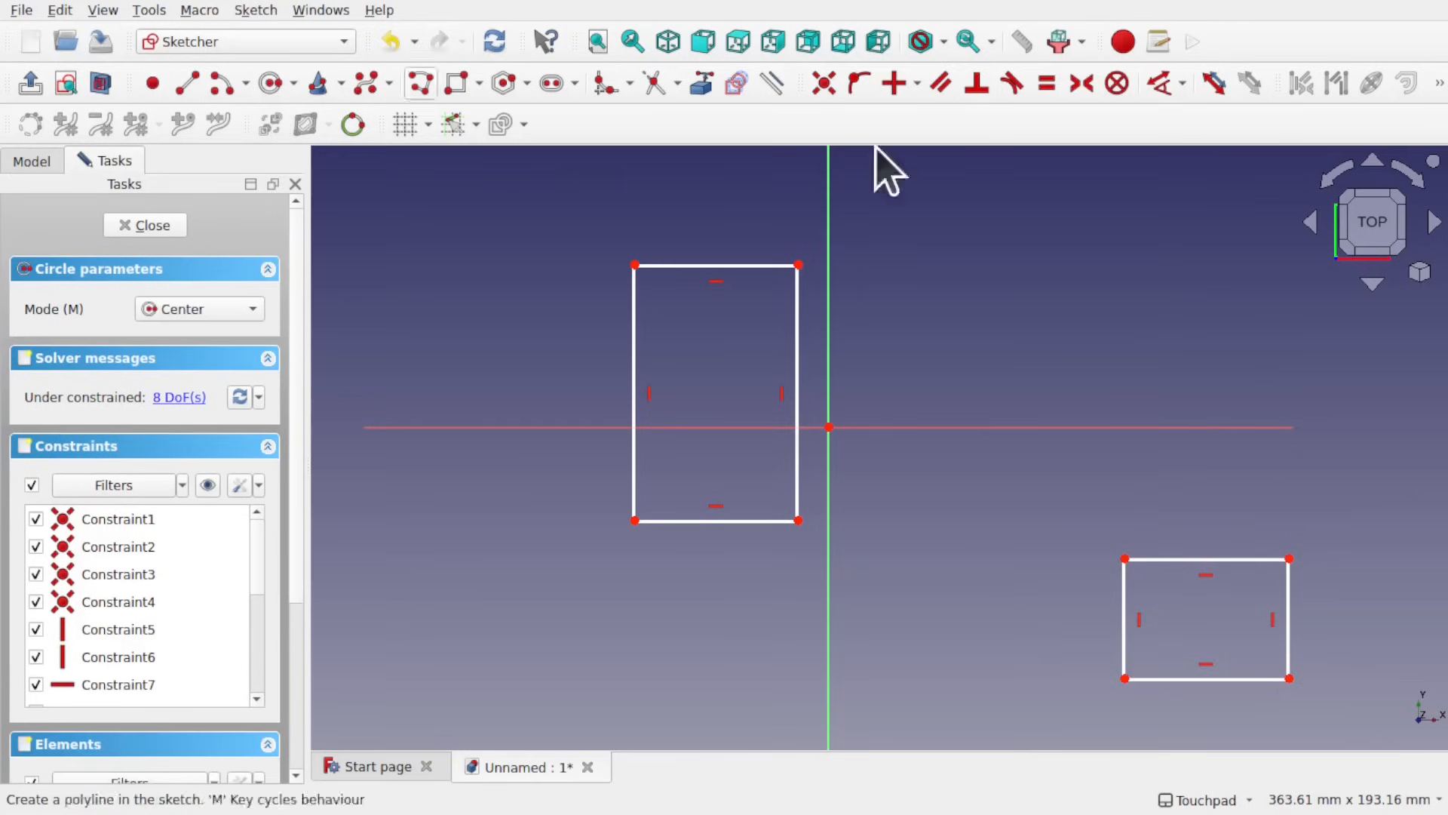
pyautogui.click(1046, 294)
pyautogui.click(1140, 337)
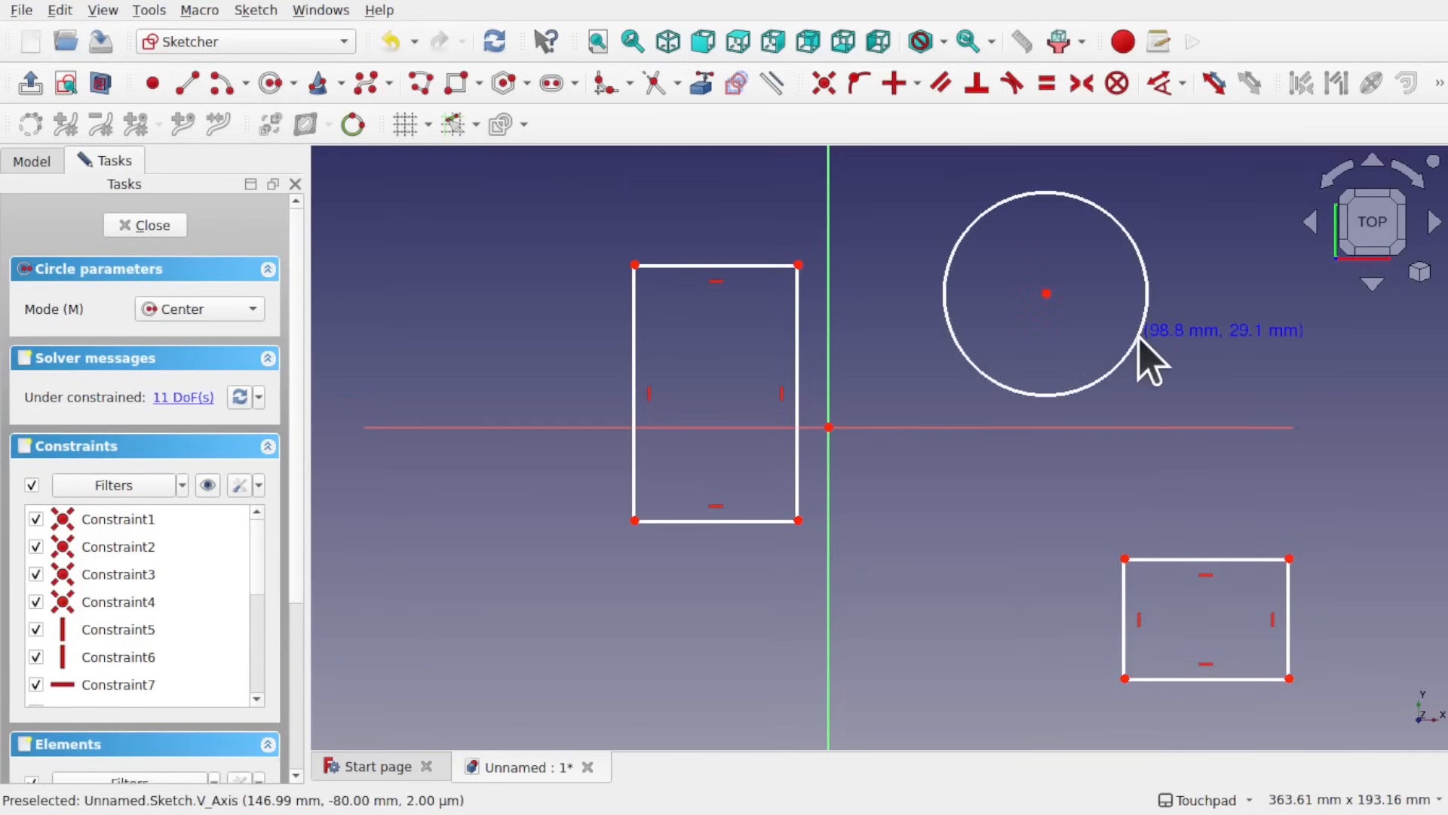
# - Draw a horizontal slot below the tall rectangle and leave the slot tool
pyautogui.click(550, 84)
pyautogui.click(504, 617)
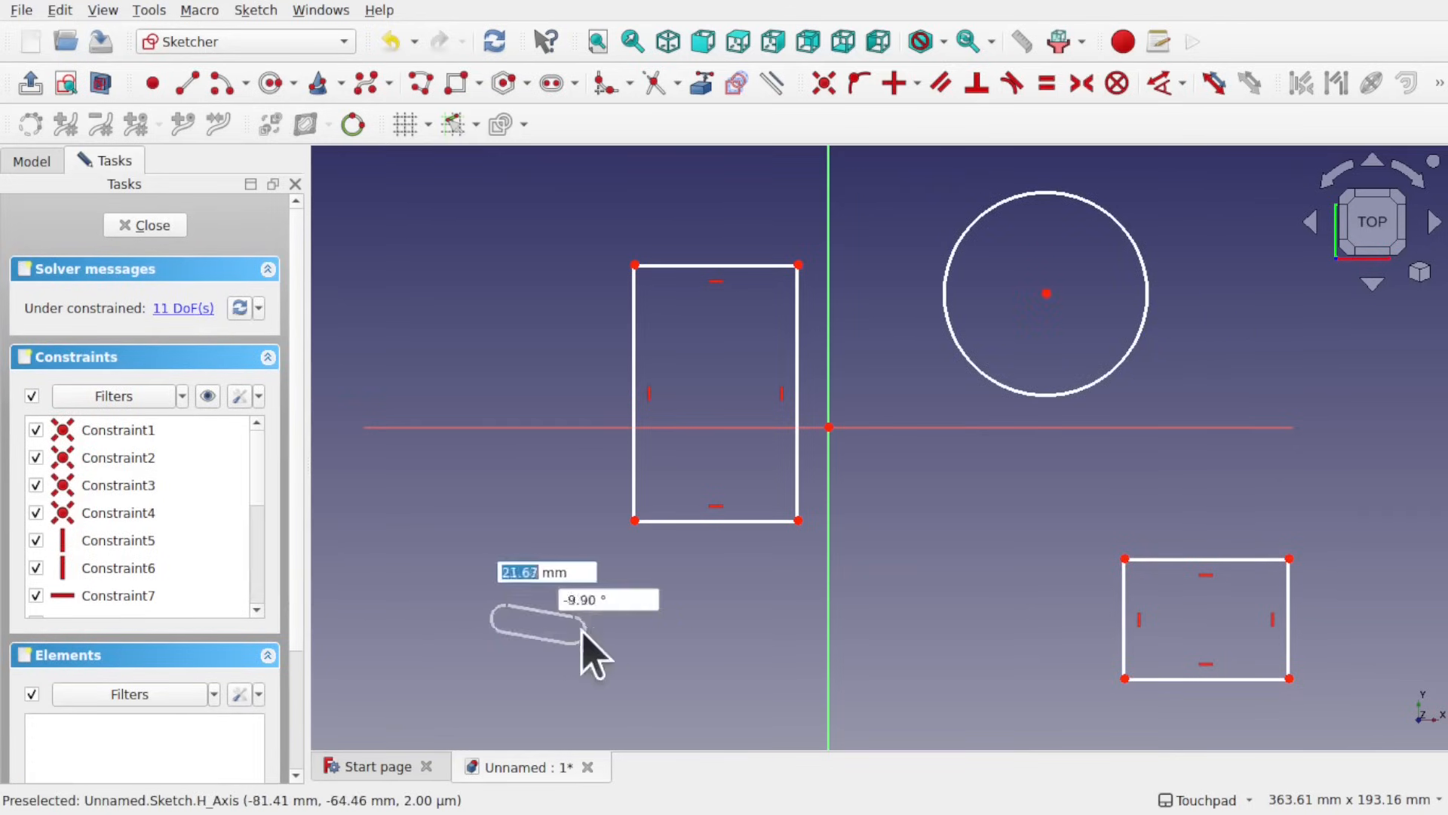
pyautogui.click(683, 618)
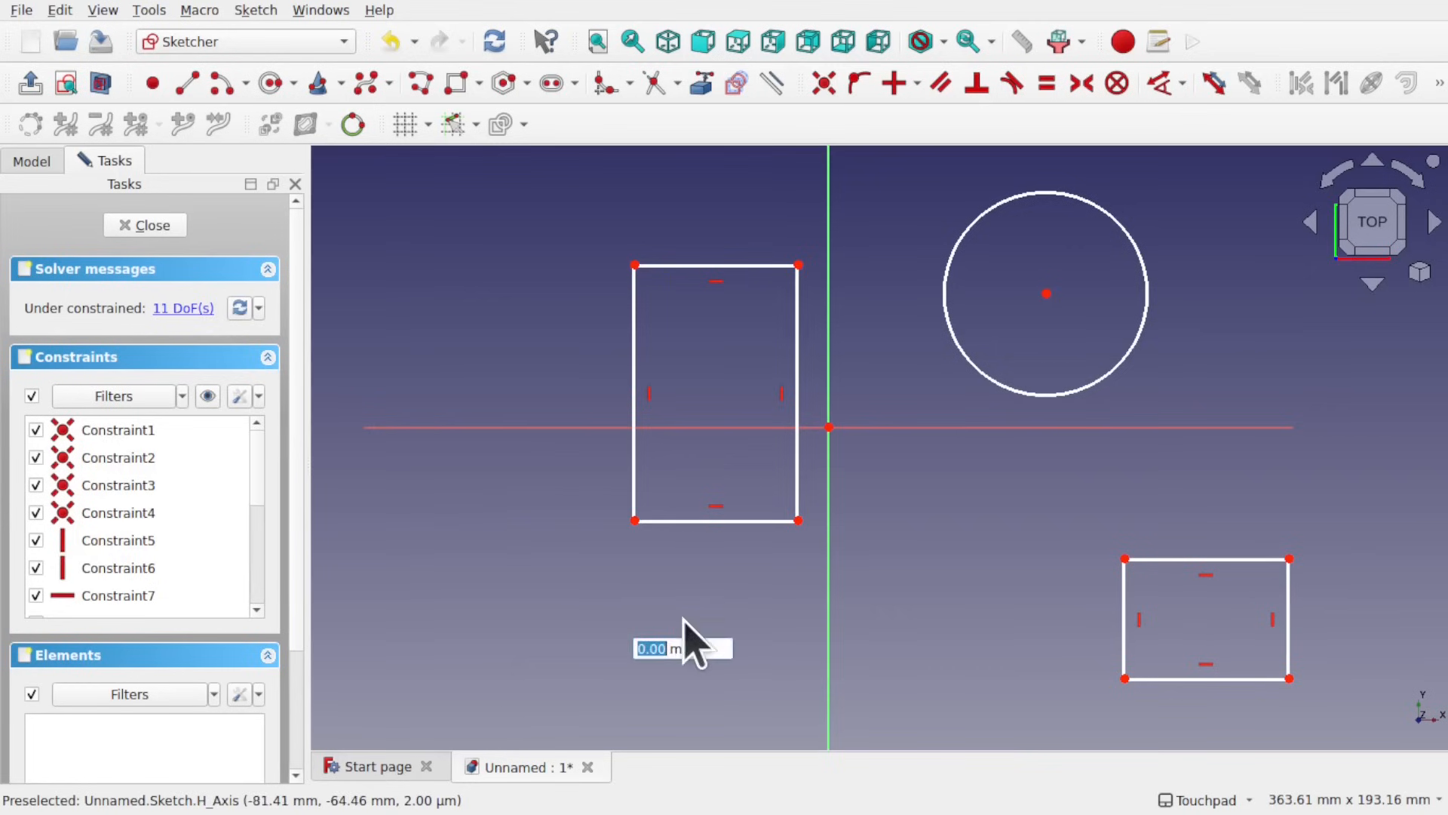
pyautogui.click(721, 608)
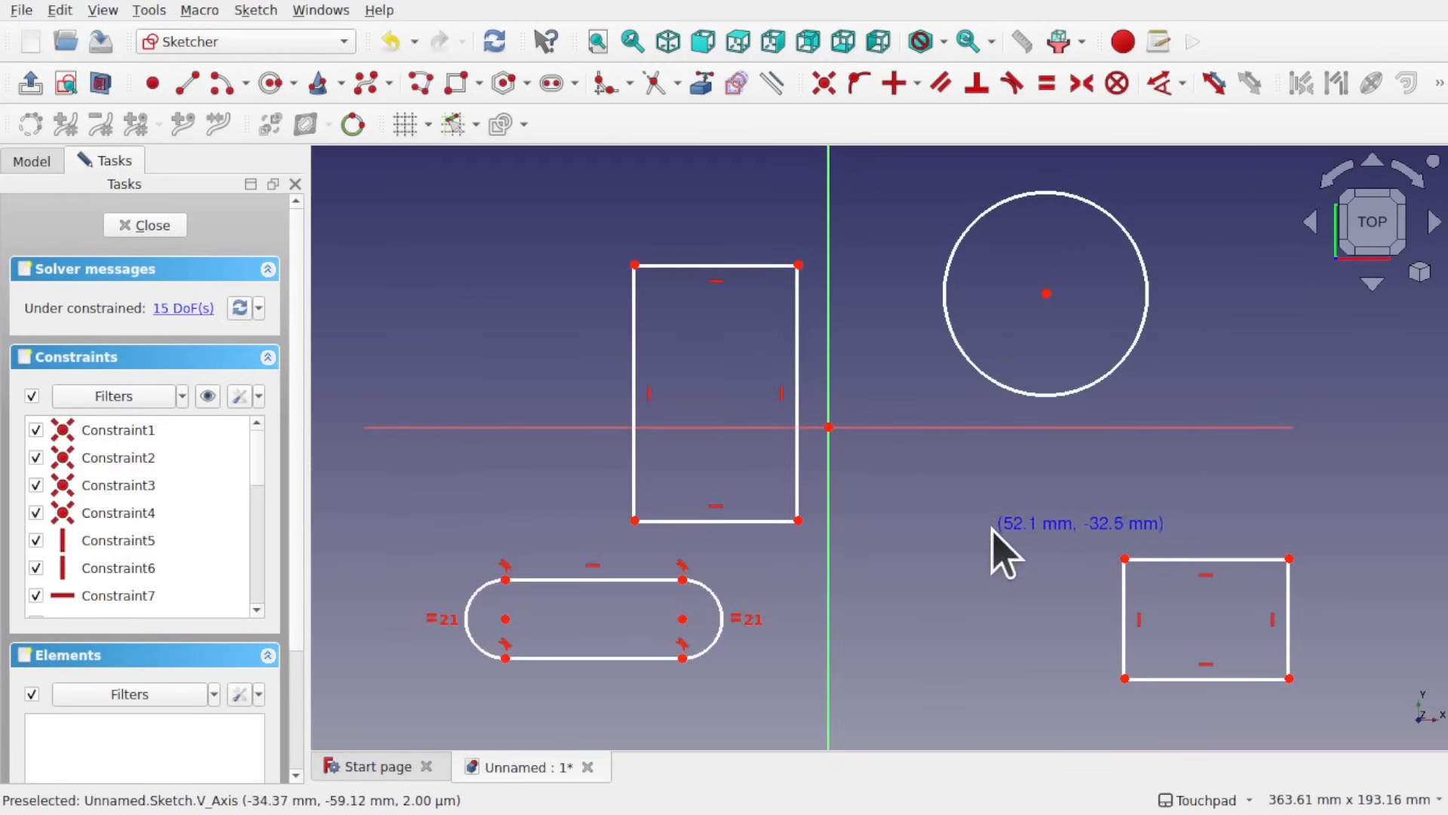
pyautogui.press('Escape')
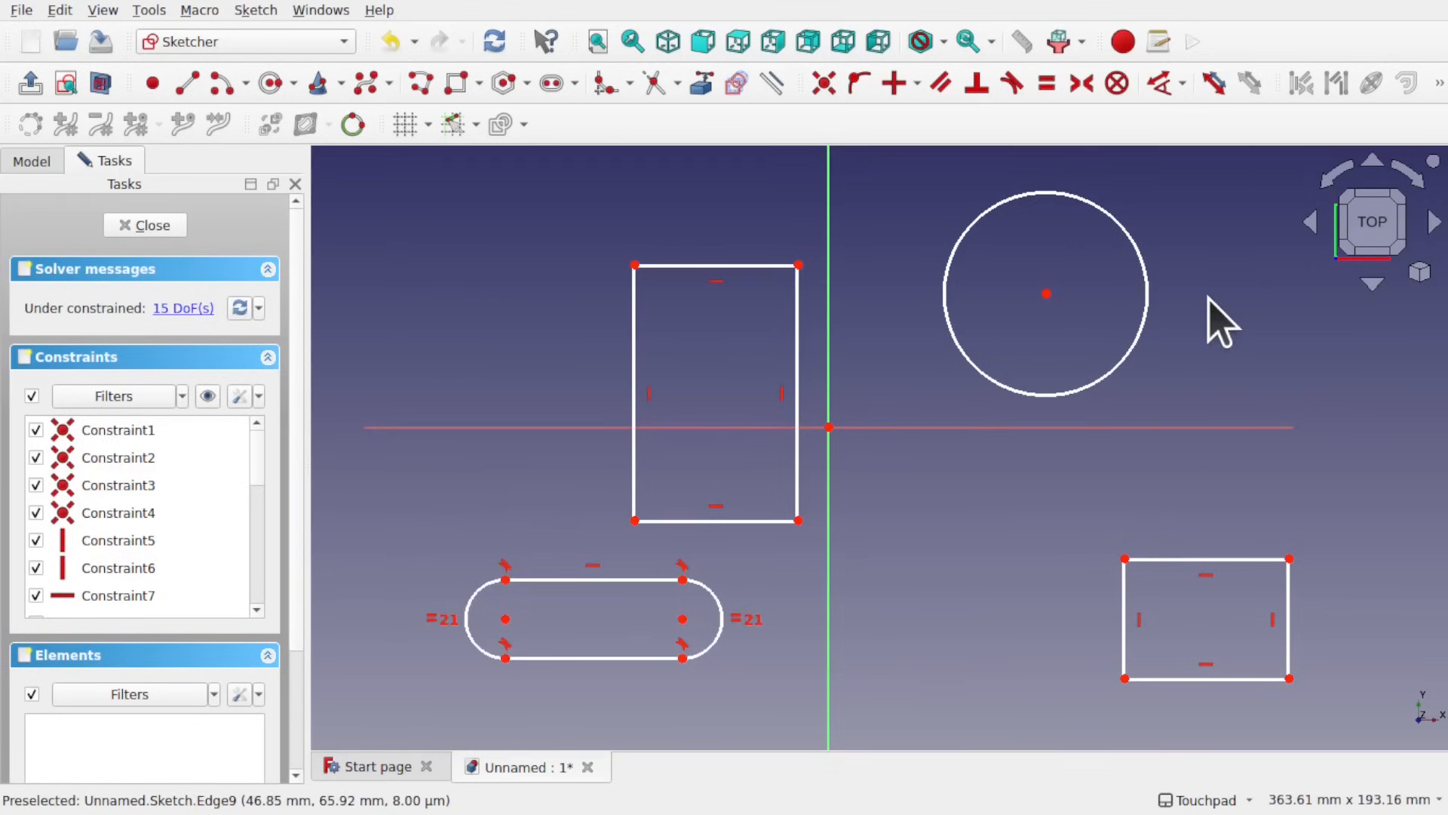
# - Dimension the circle's diameter with the contextual Dimension tool, accepting the proposed value
pyautogui.click(1158, 88)
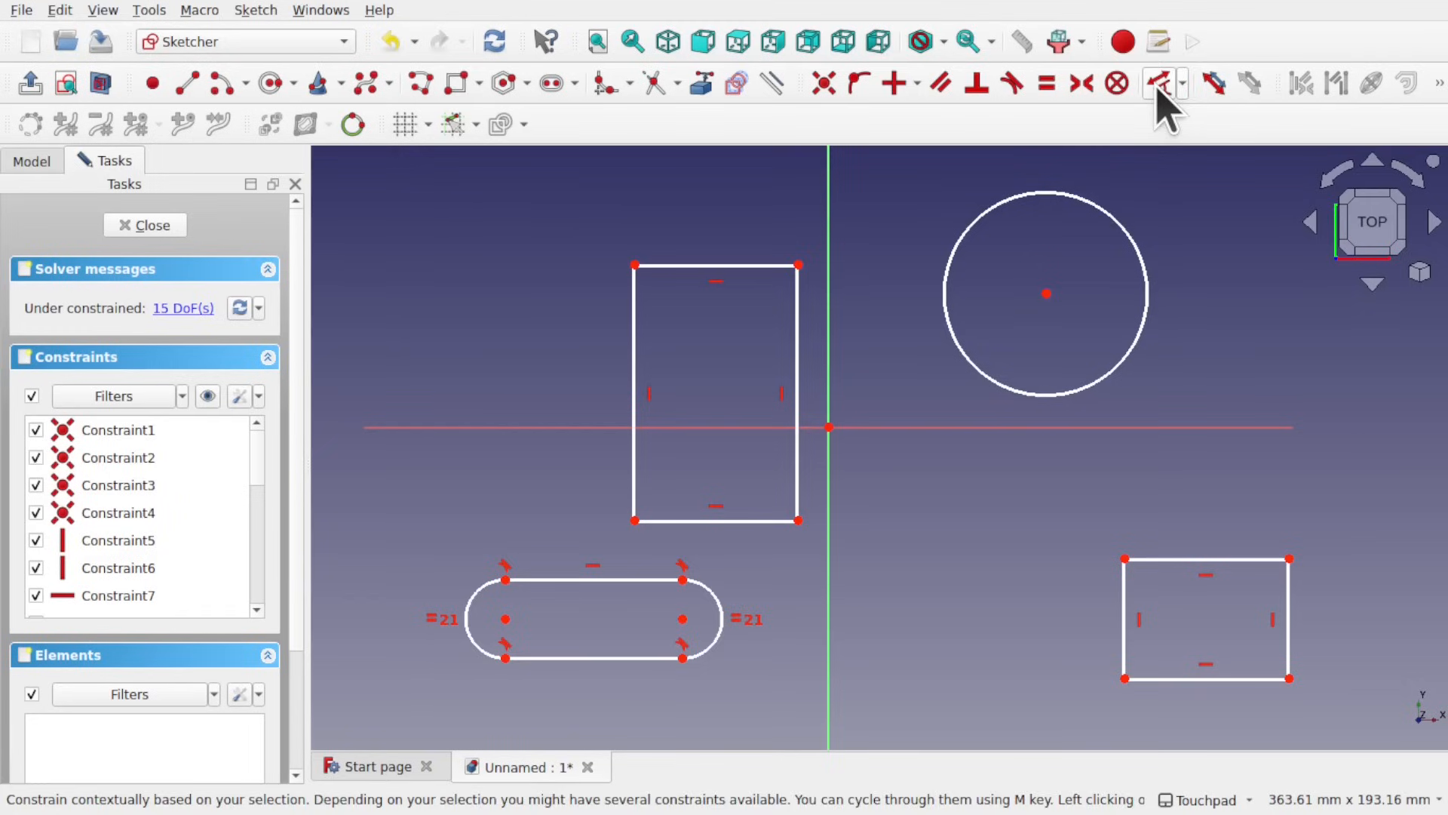
pyautogui.click(1145, 310)
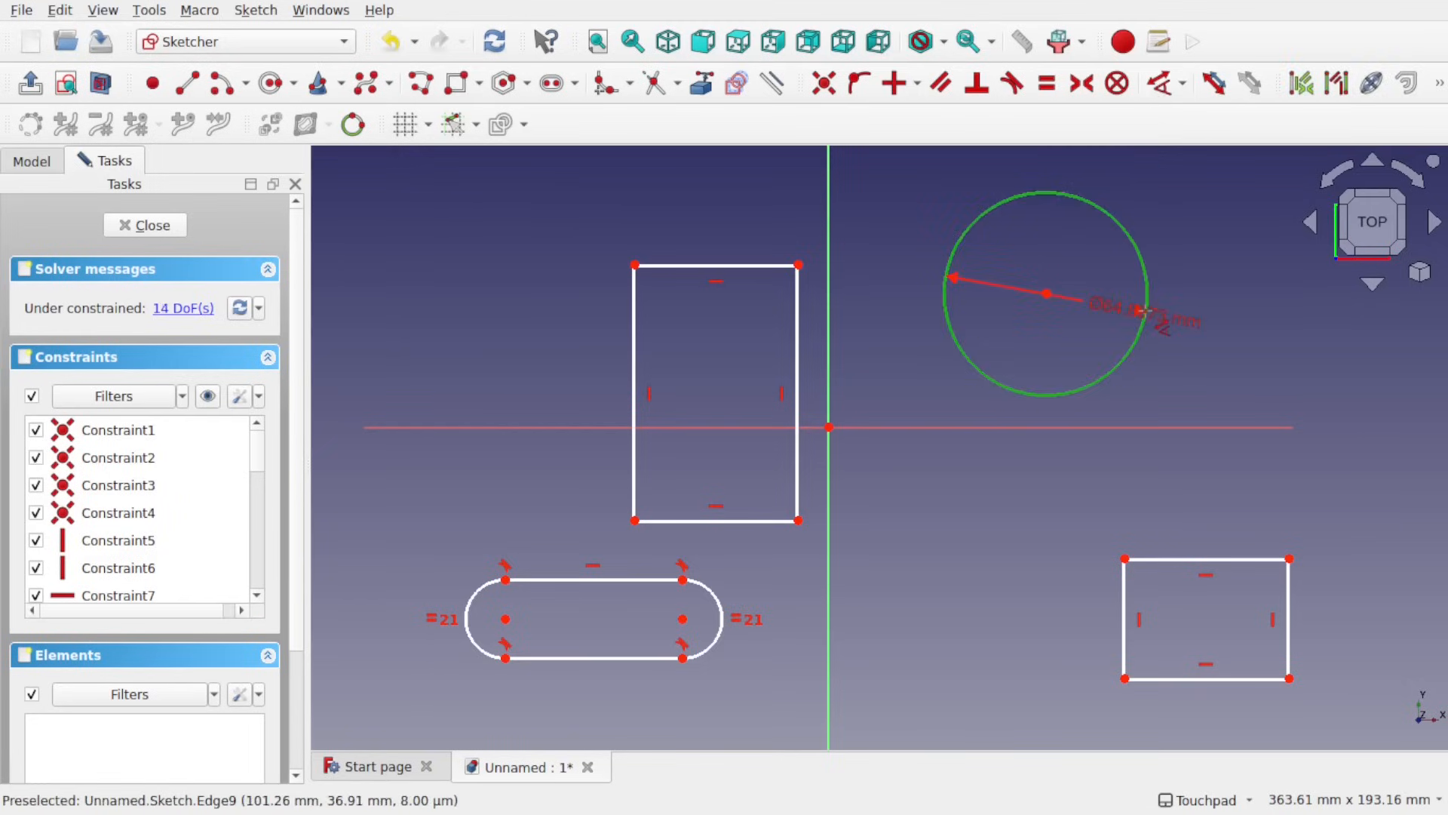
pyautogui.moveTo(1132, 334); pyautogui.dragTo(1196, 347)
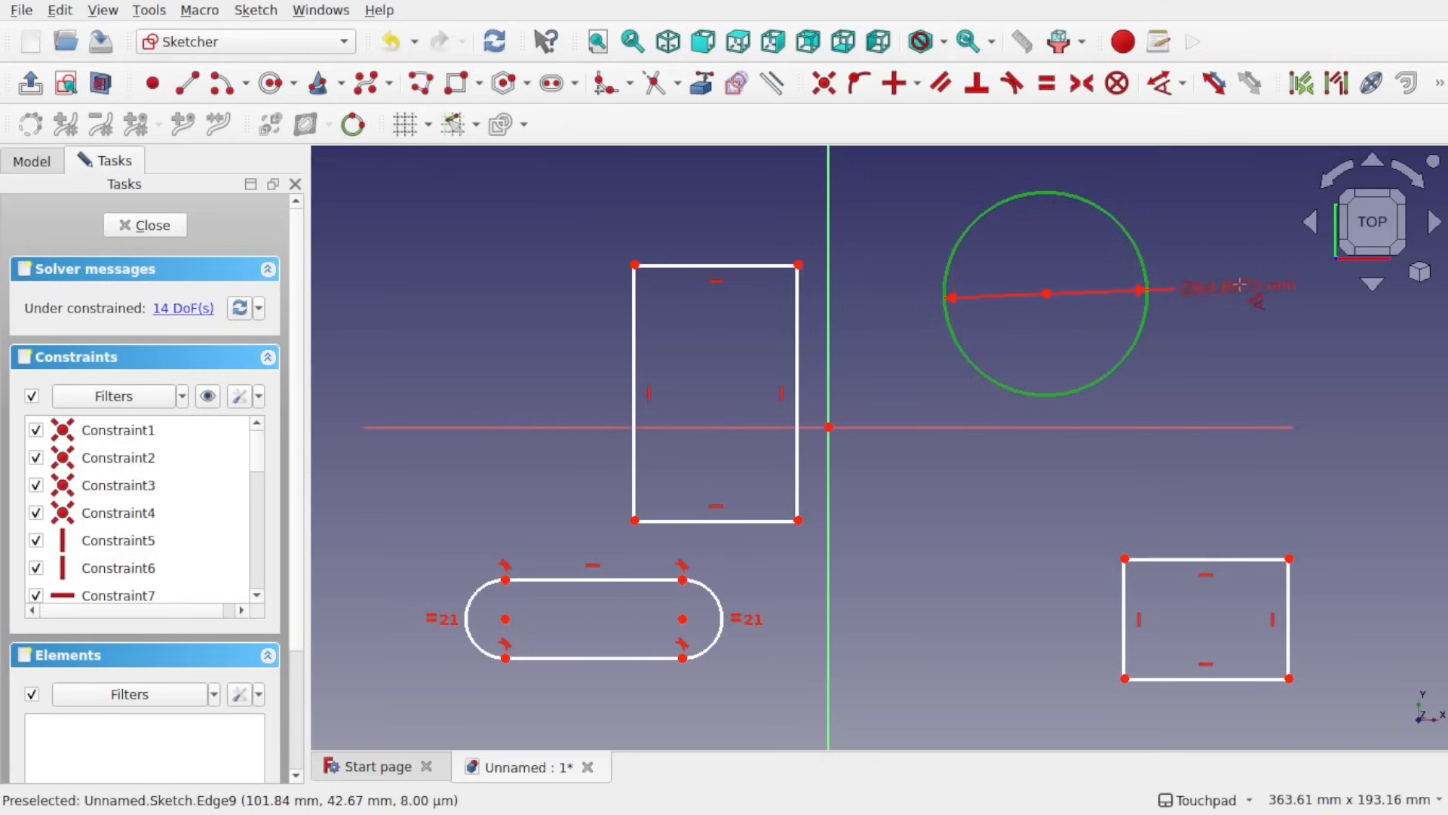
pyautogui.doubleClick(1245, 289)
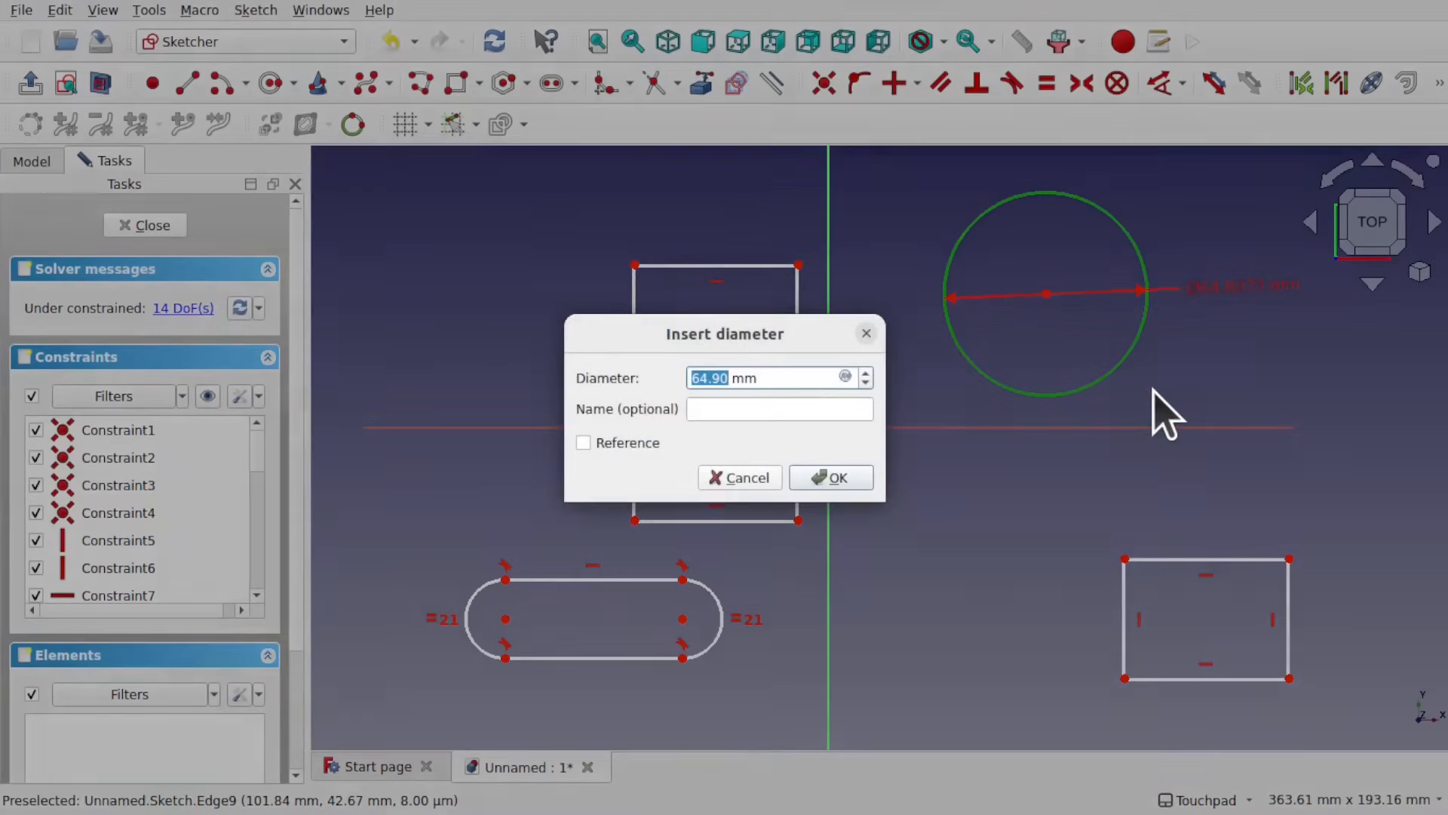
pyautogui.click(844, 480)
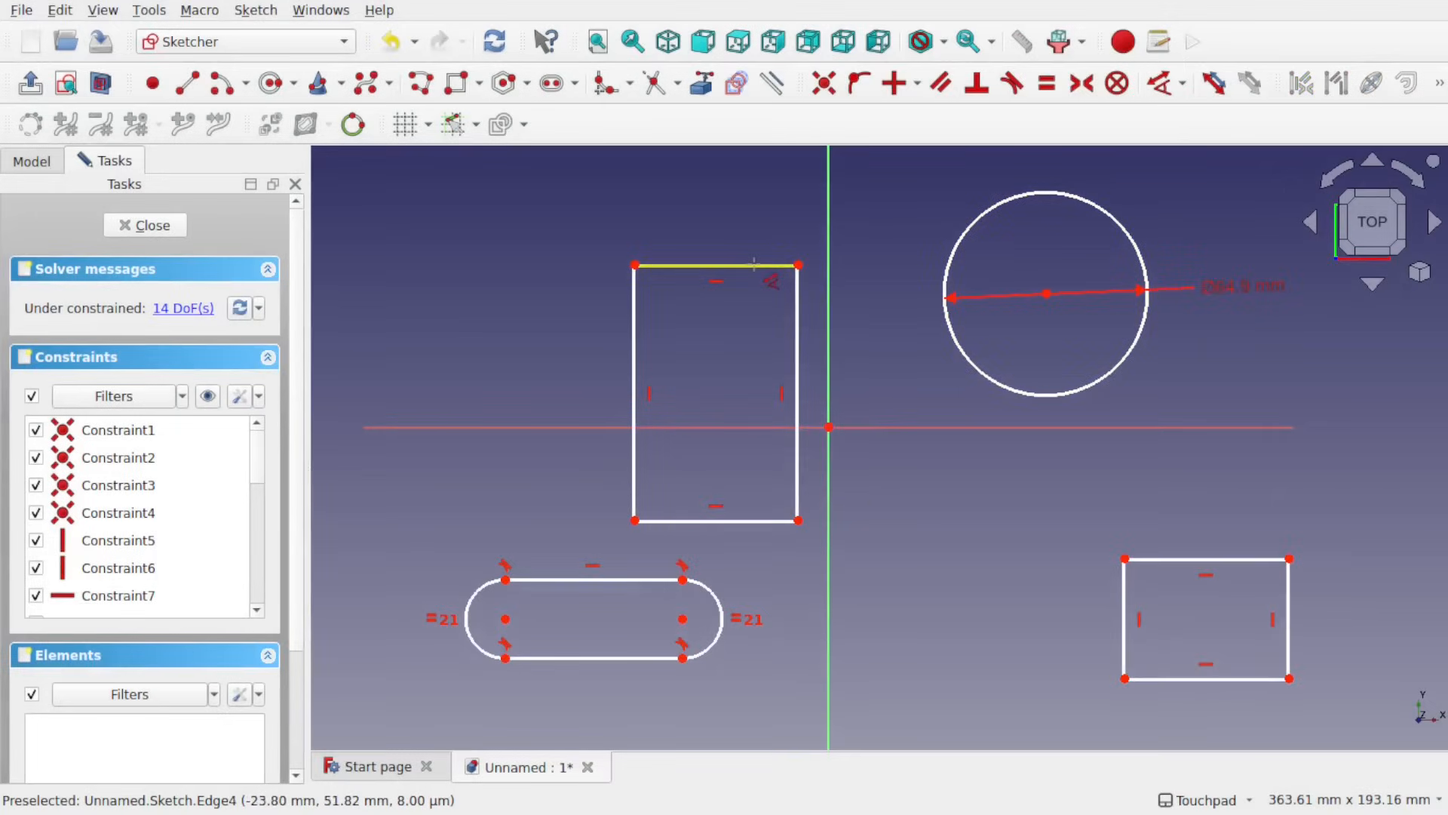
# - Dimension the width of the tall rectangle along its upper edge, accepting the proposed value
pyautogui.click(714, 264)
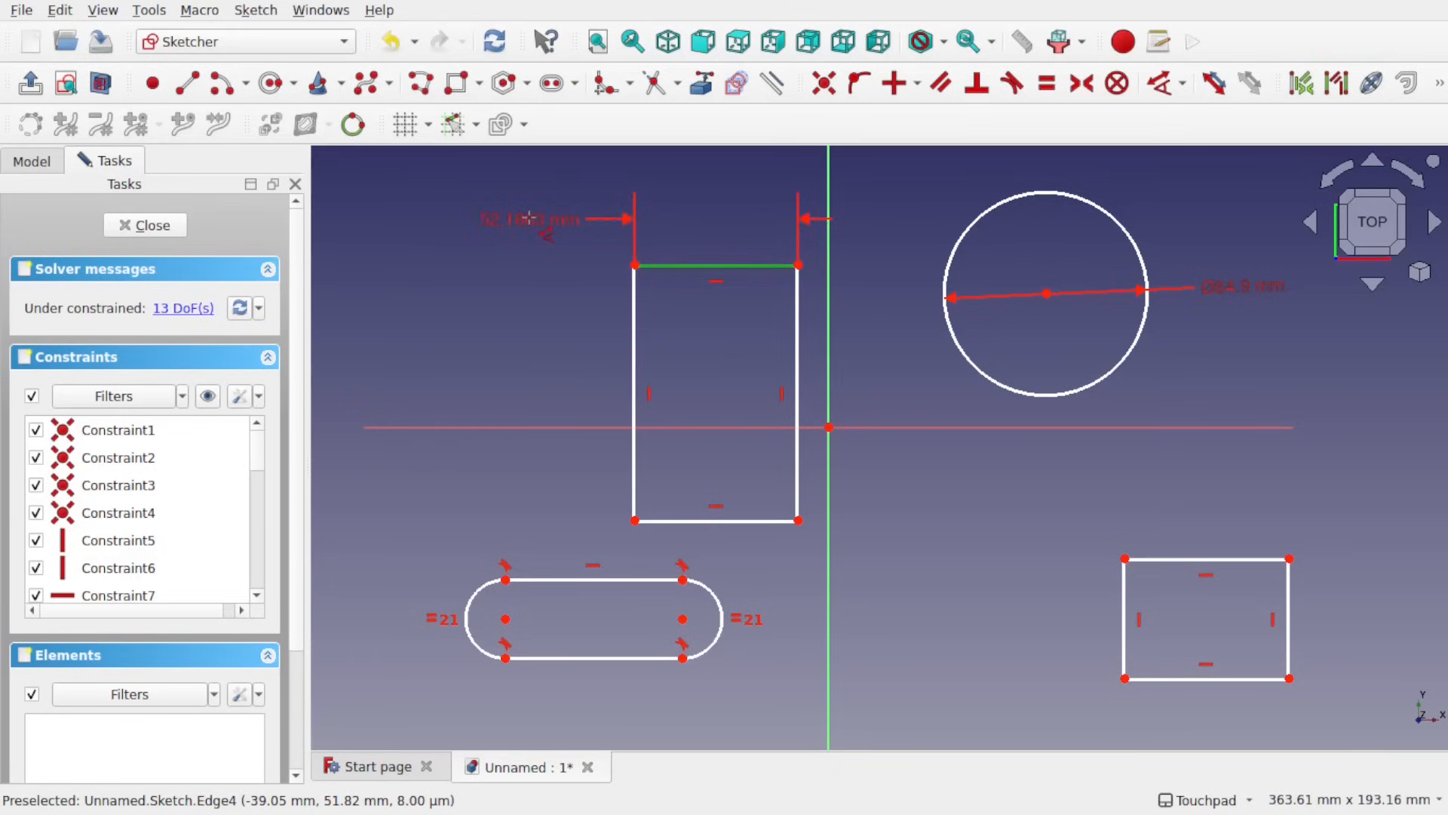
pyautogui.click(529, 218)
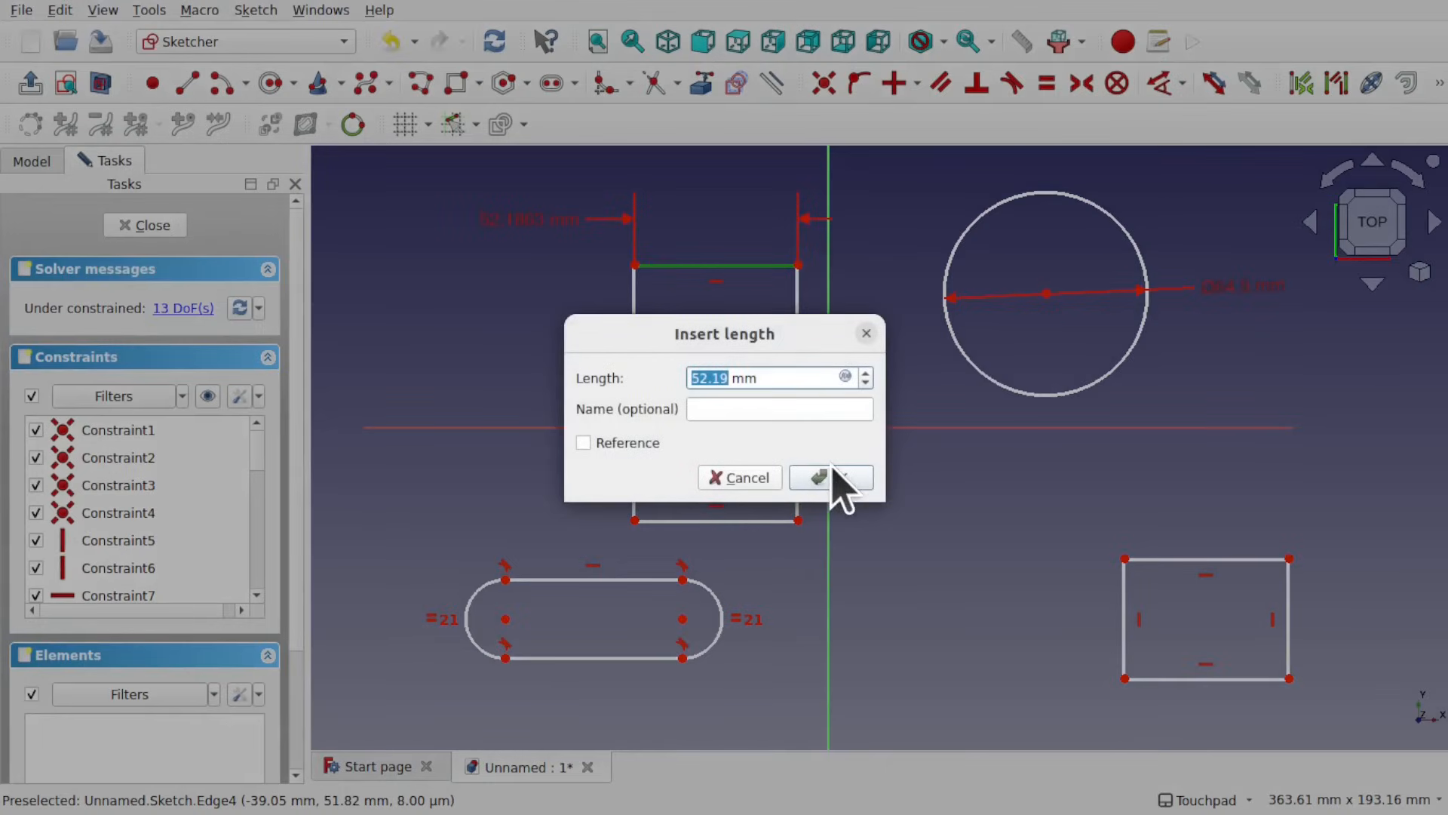
pyautogui.click(835, 478)
# - Dimension the height of the tall rectangle along its left edge as 75 mm
pyautogui.click(1183, 83)
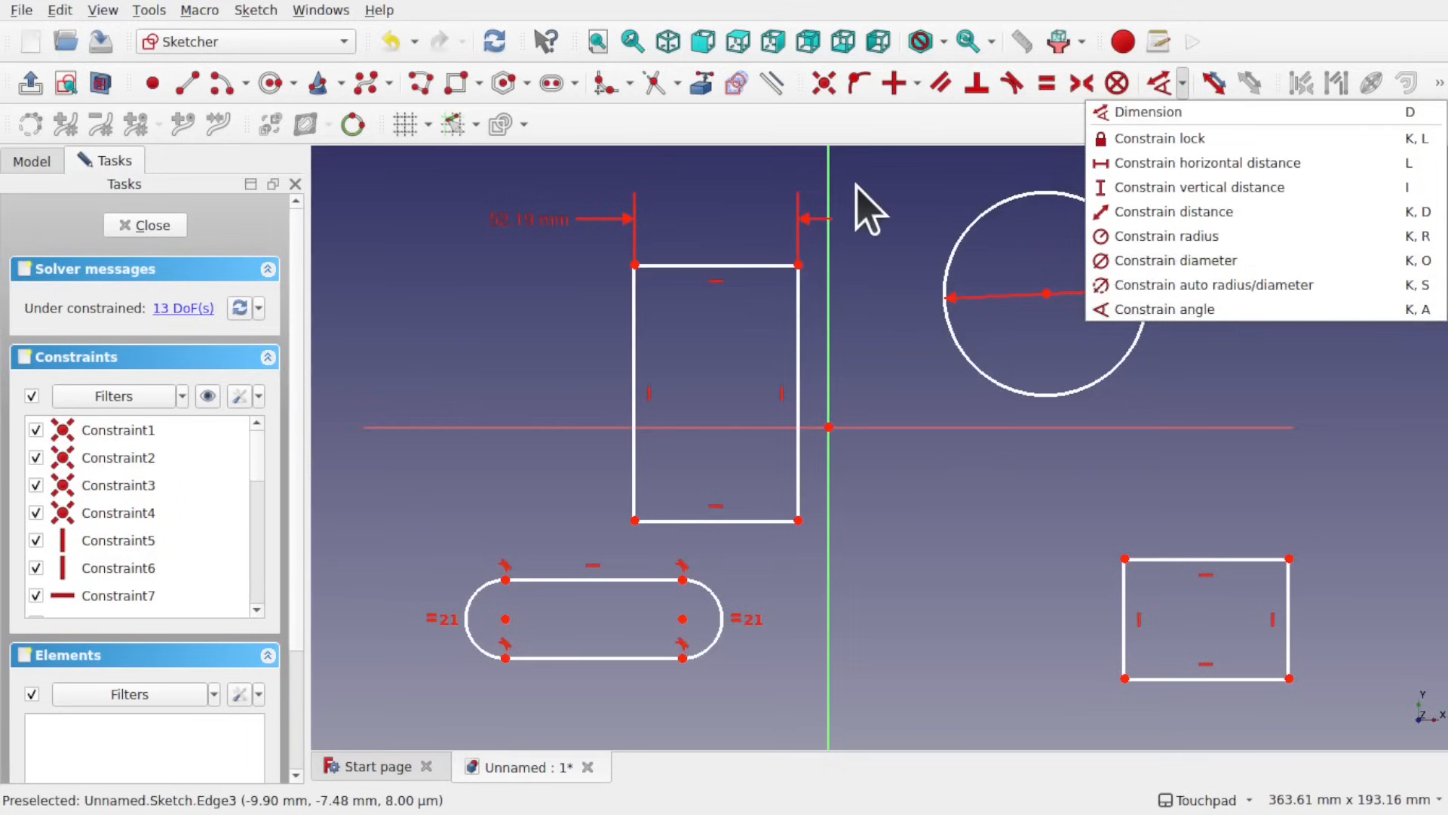
pyautogui.click(876, 191)
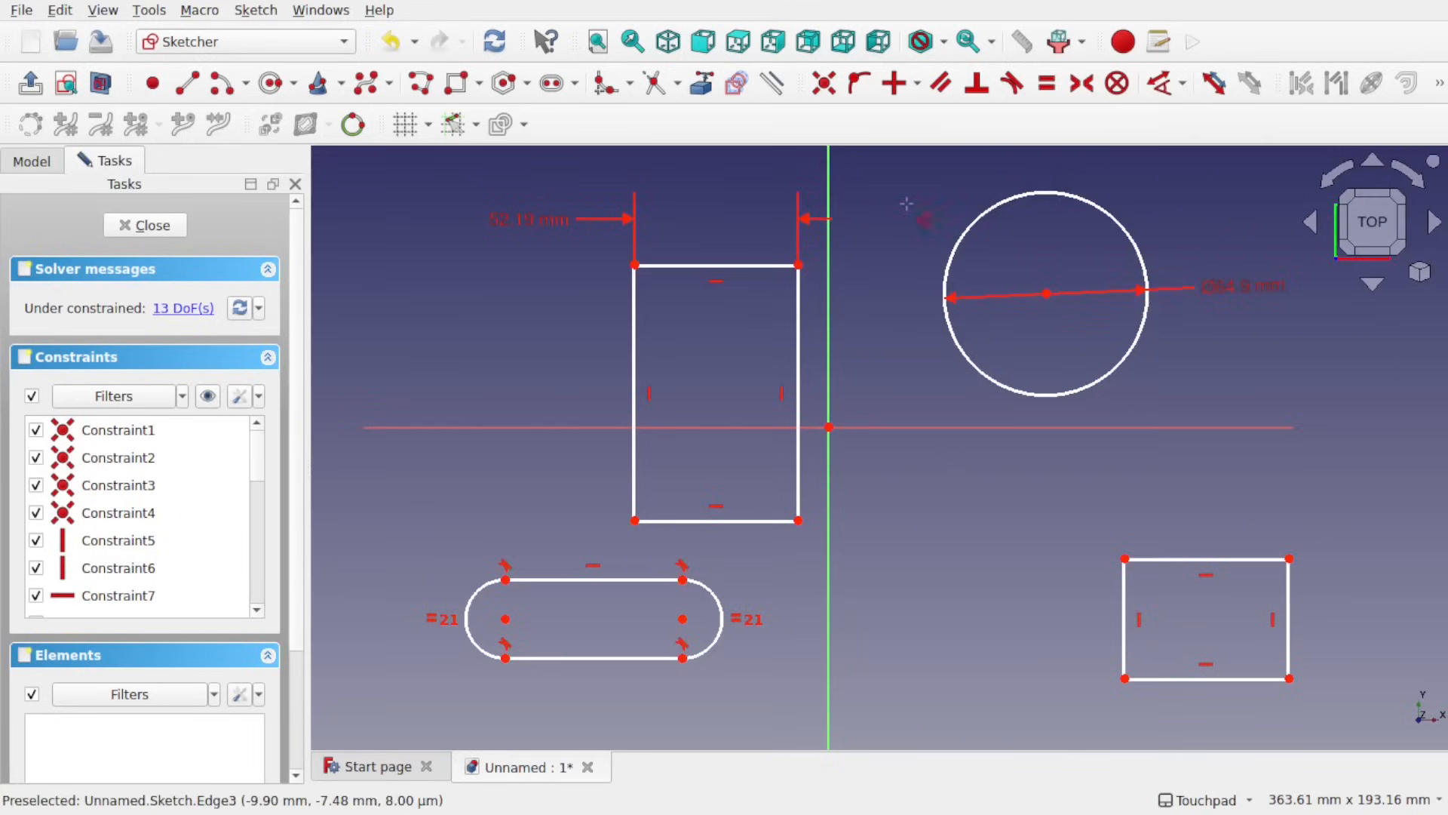
pyautogui.click(634, 389)
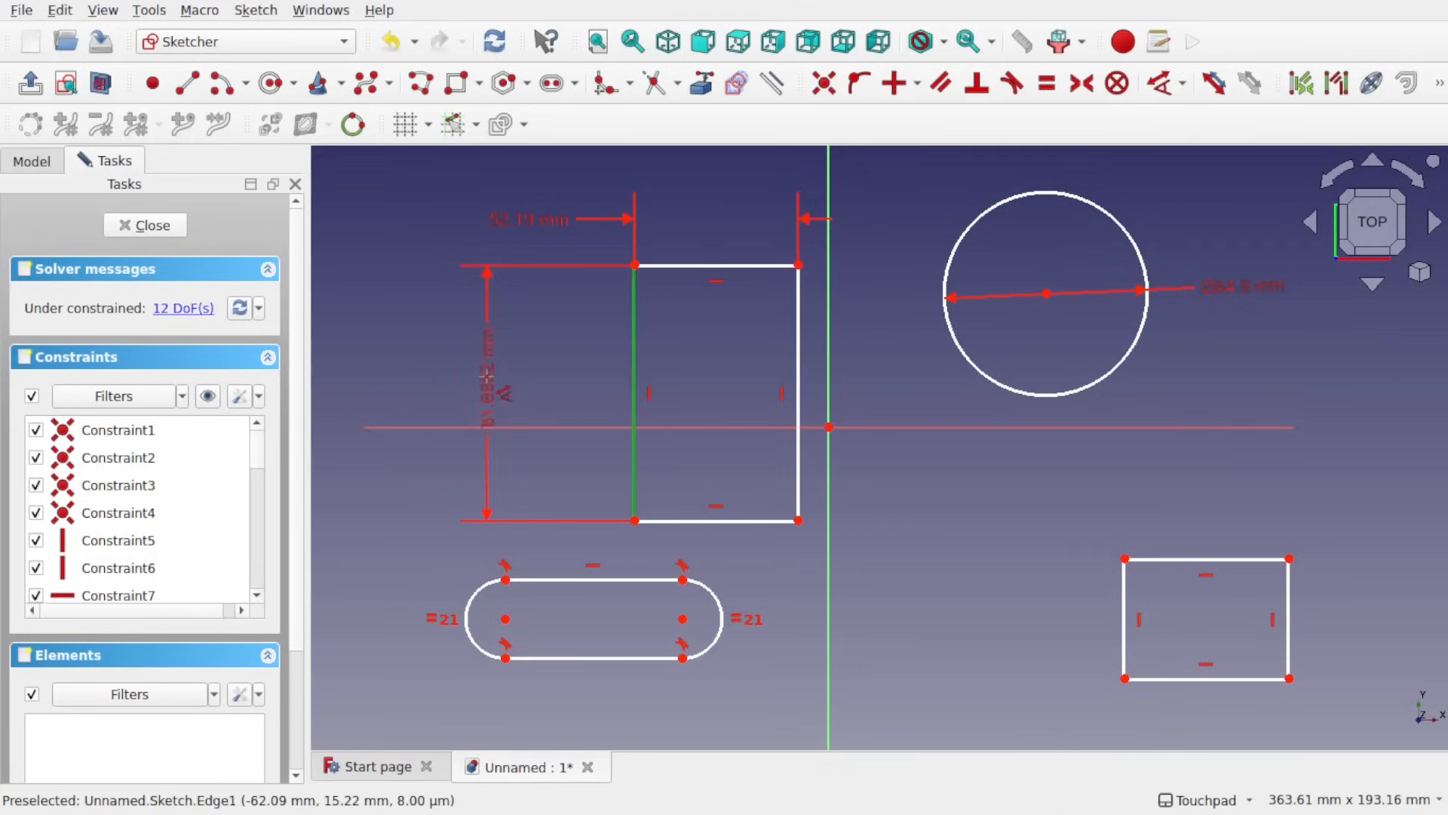
pyautogui.click(487, 375)
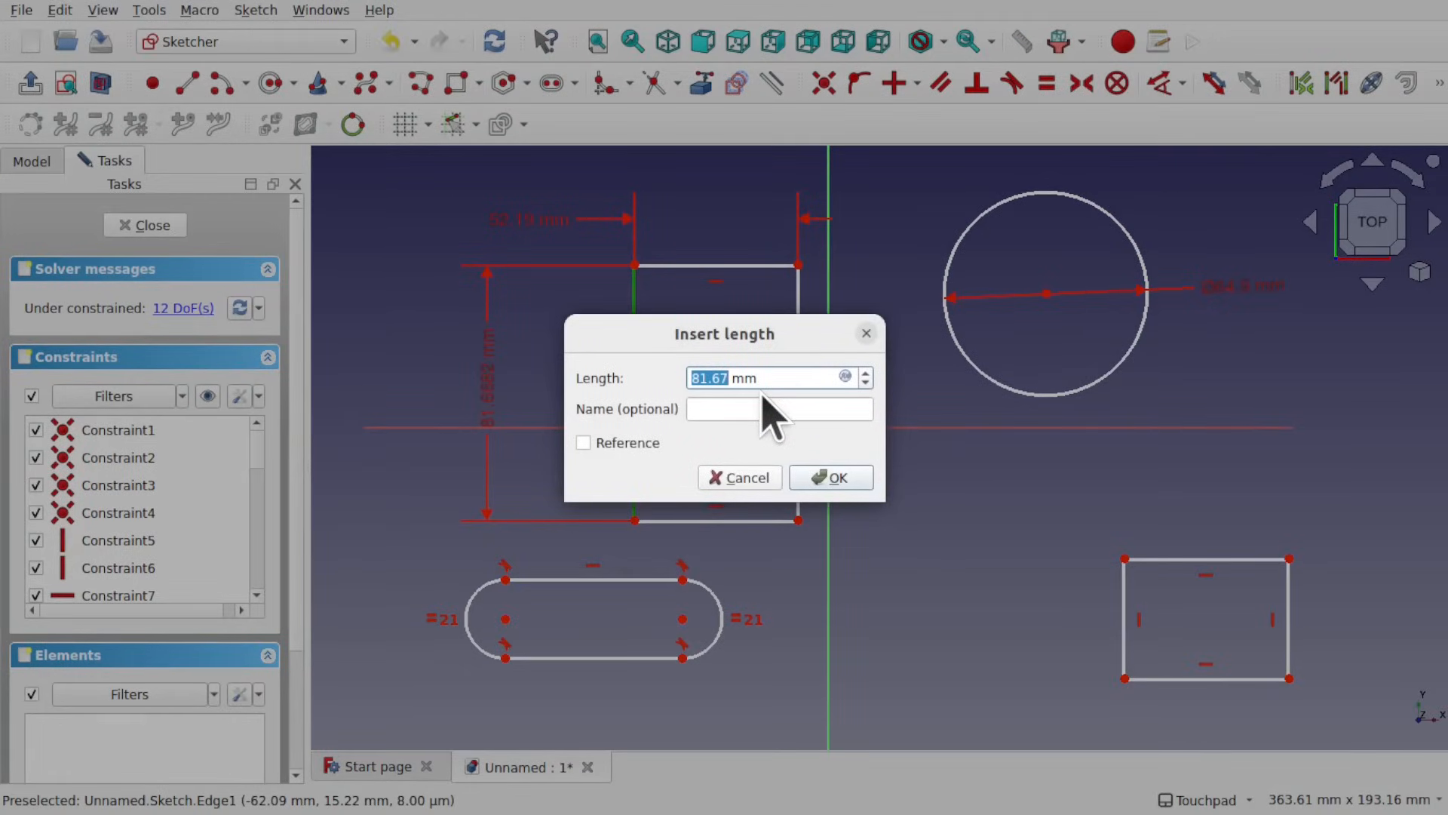
pyautogui.write('75')
pyautogui.press('Return')
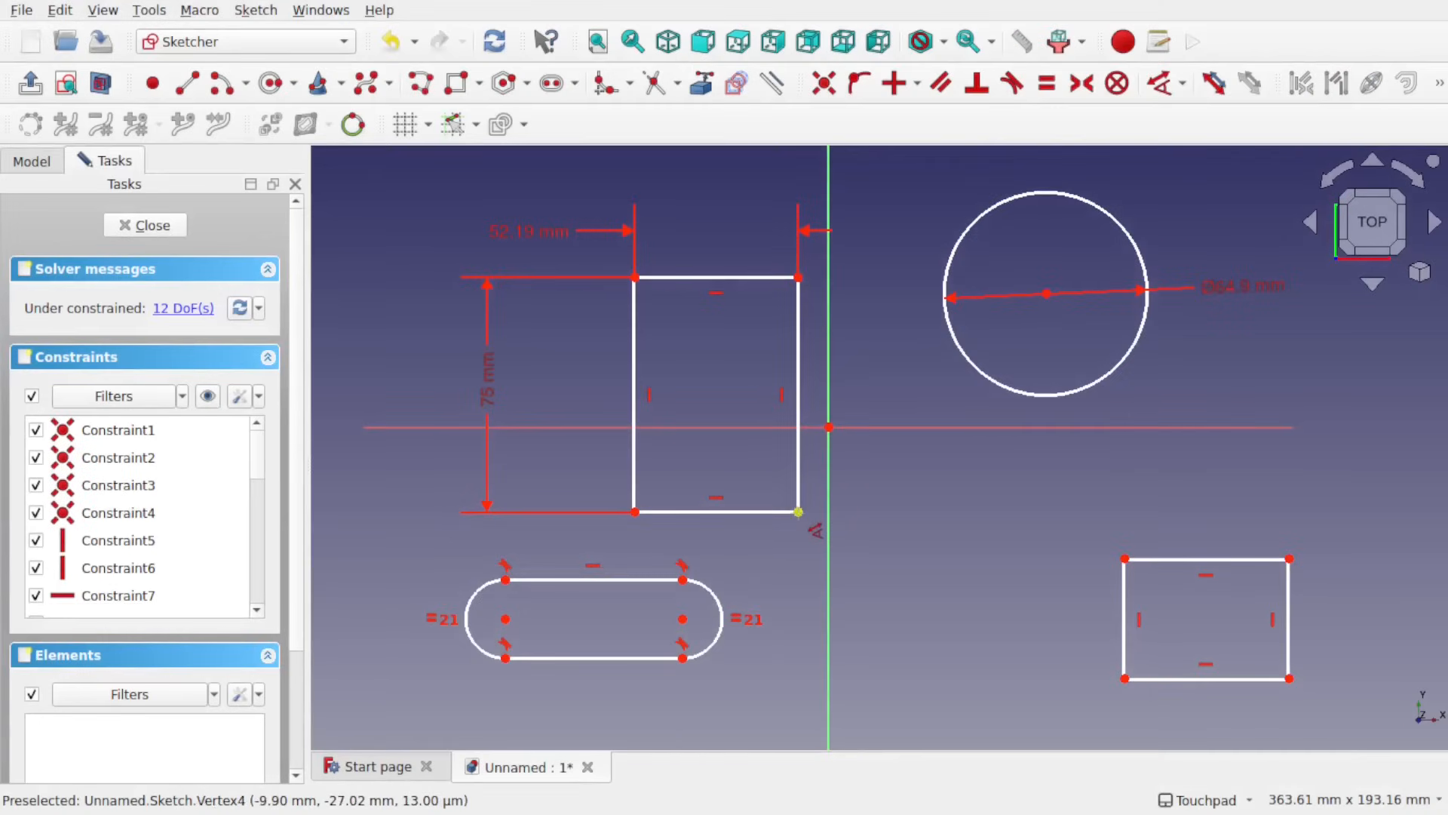
# - Dimension the tall rectangle's lower-right corner horizontally from the vertical axis and vertically from the origin, accepting the proposed values
pyautogui.click(798, 511)
pyautogui.click(828, 518)
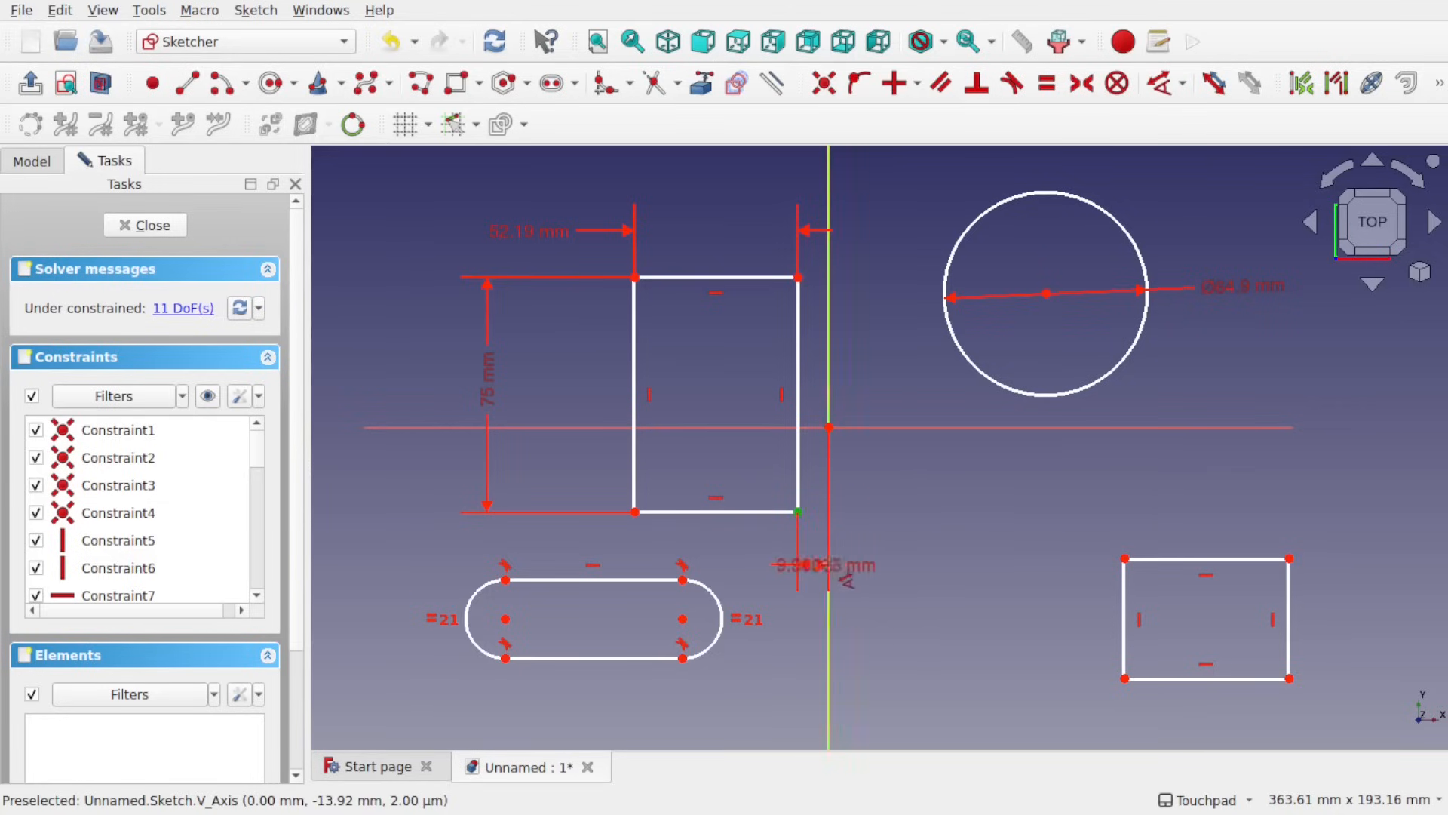
pyautogui.click(823, 575)
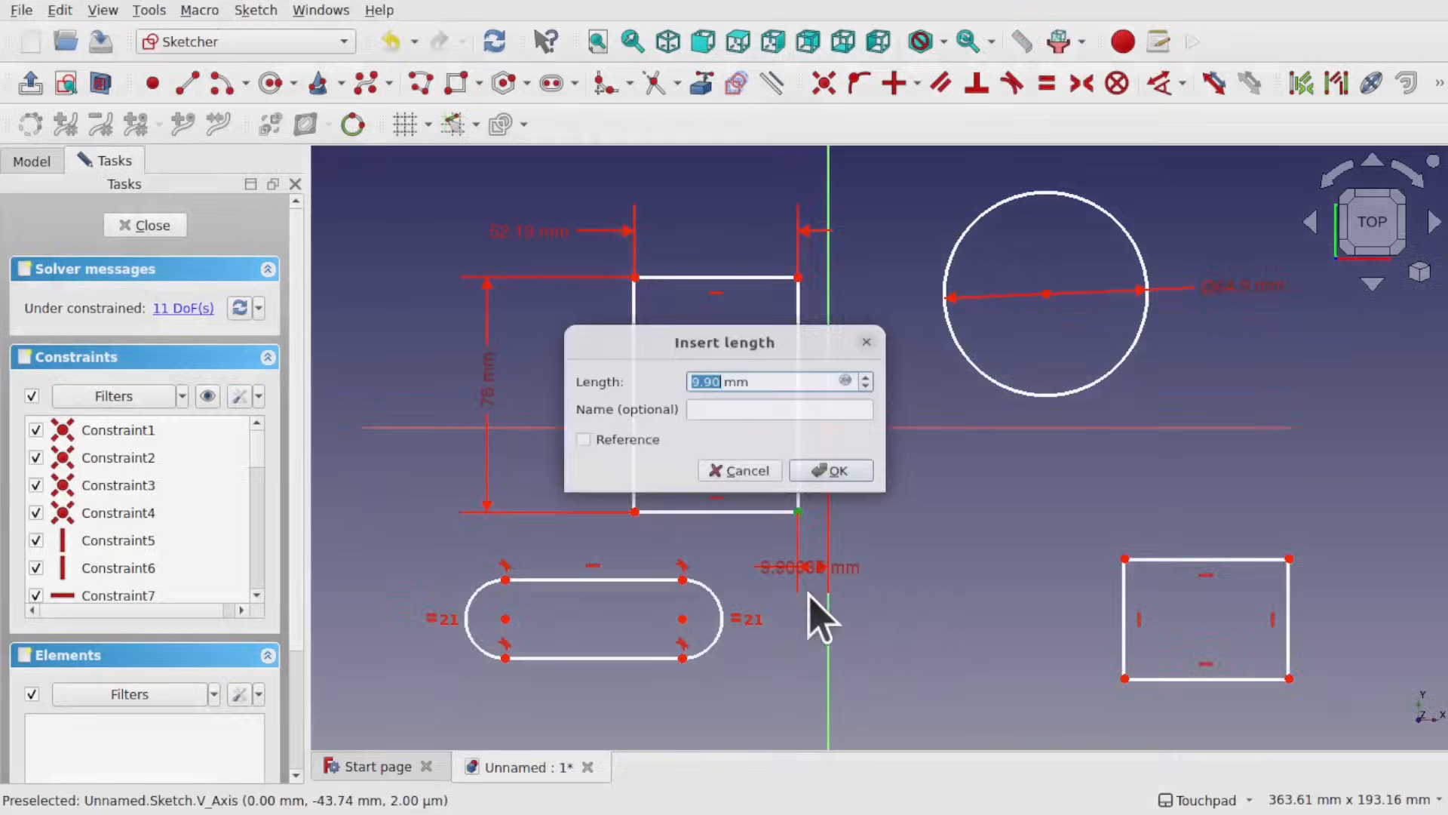
pyautogui.click(835, 478)
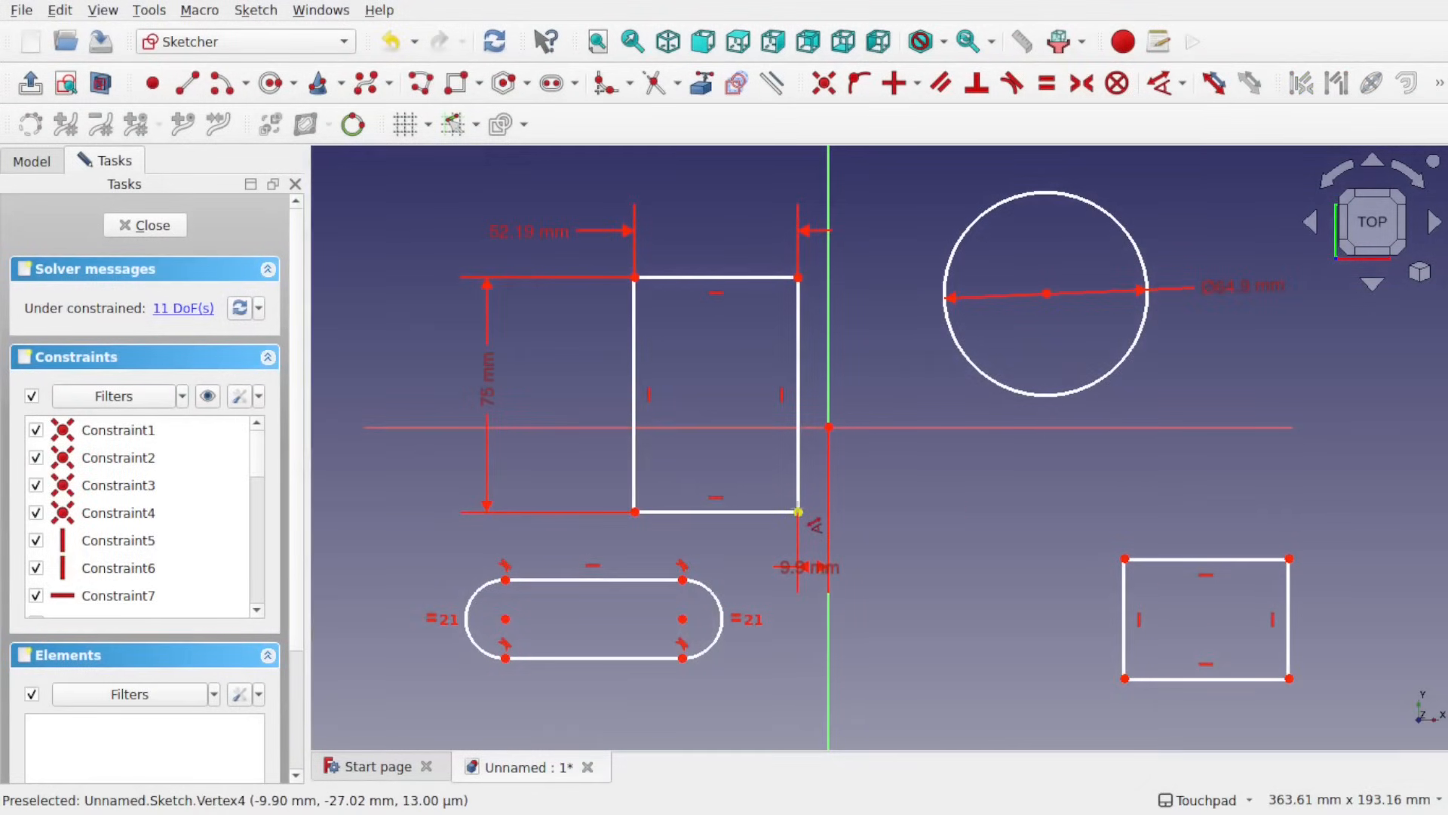
pyautogui.click(798, 513)
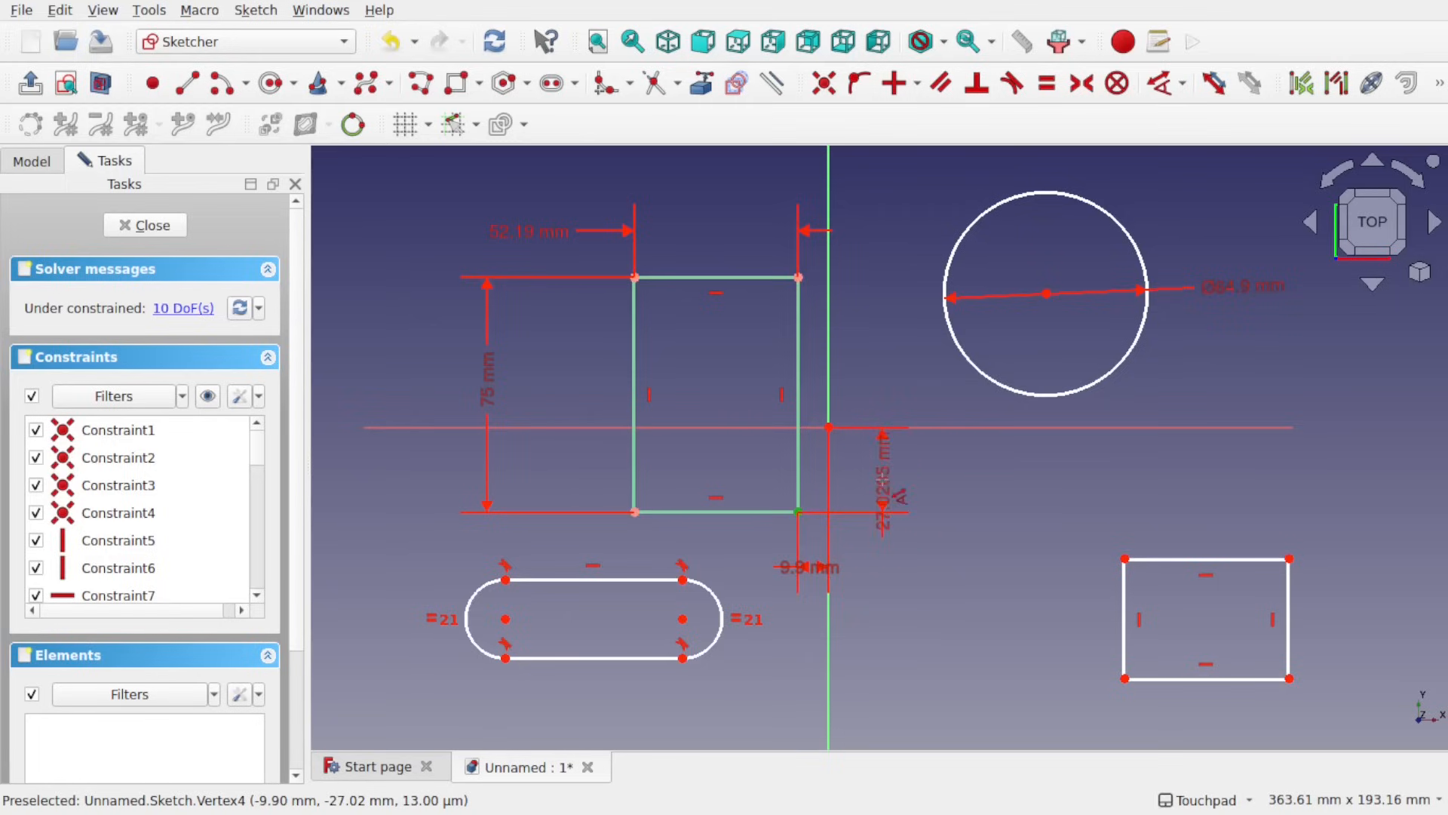
pyautogui.click(890, 480)
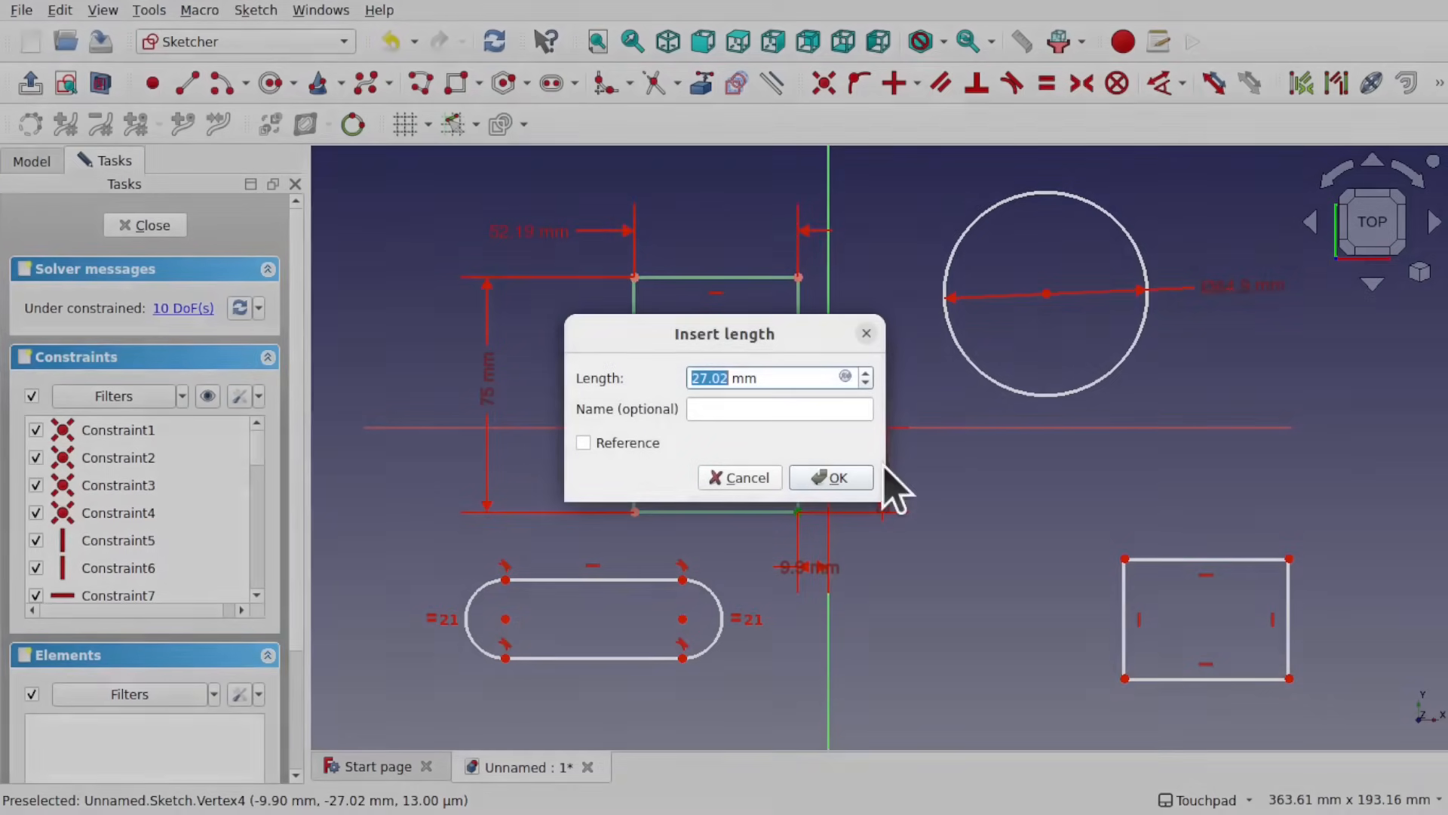
pyautogui.click(837, 478)
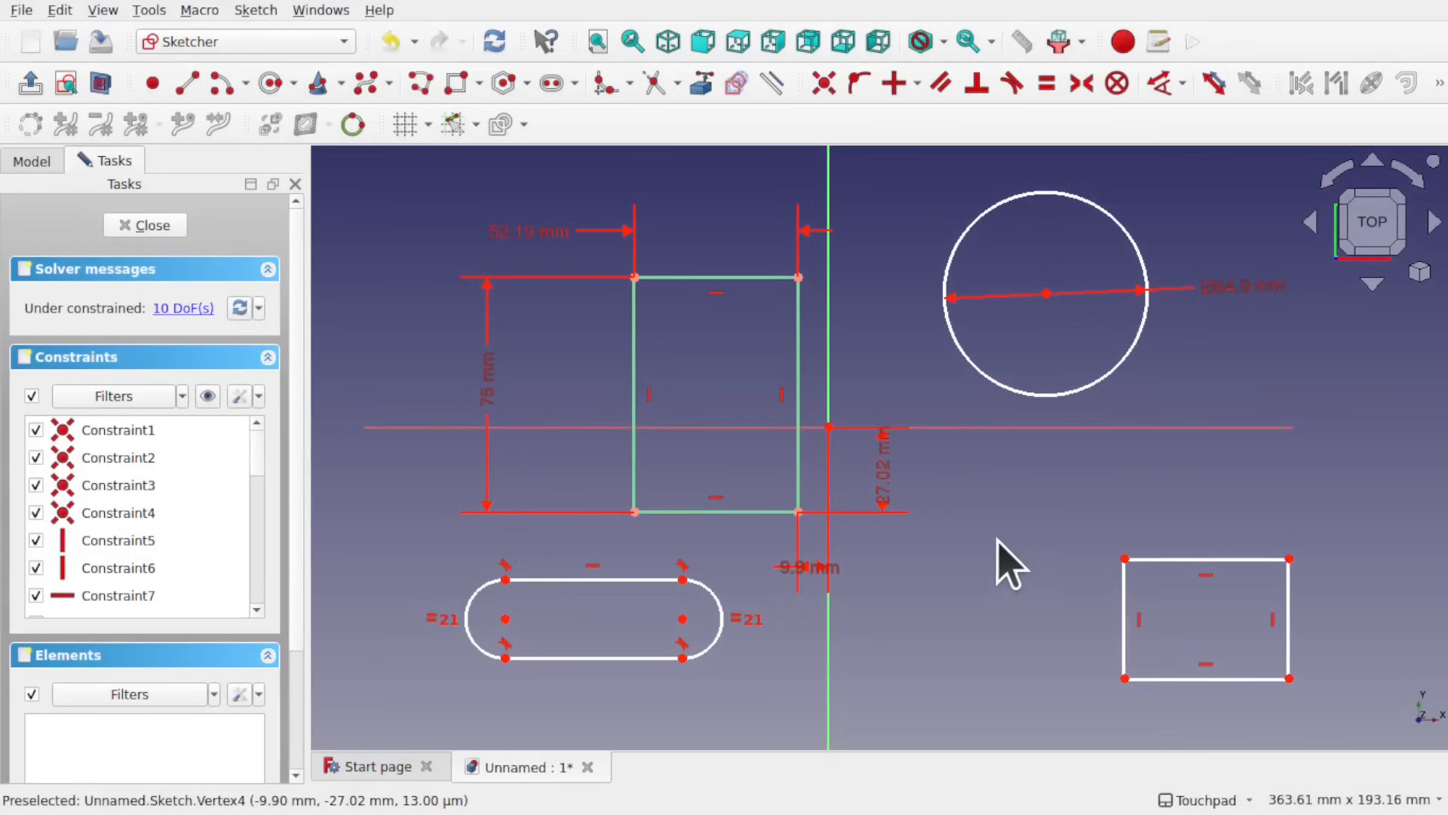
# - Position the circle's center 60 mm horizontally and 40 mm vertically from the origin, cycling the Dimension tool to its paired distance constraints
pyautogui.click(1047, 294)
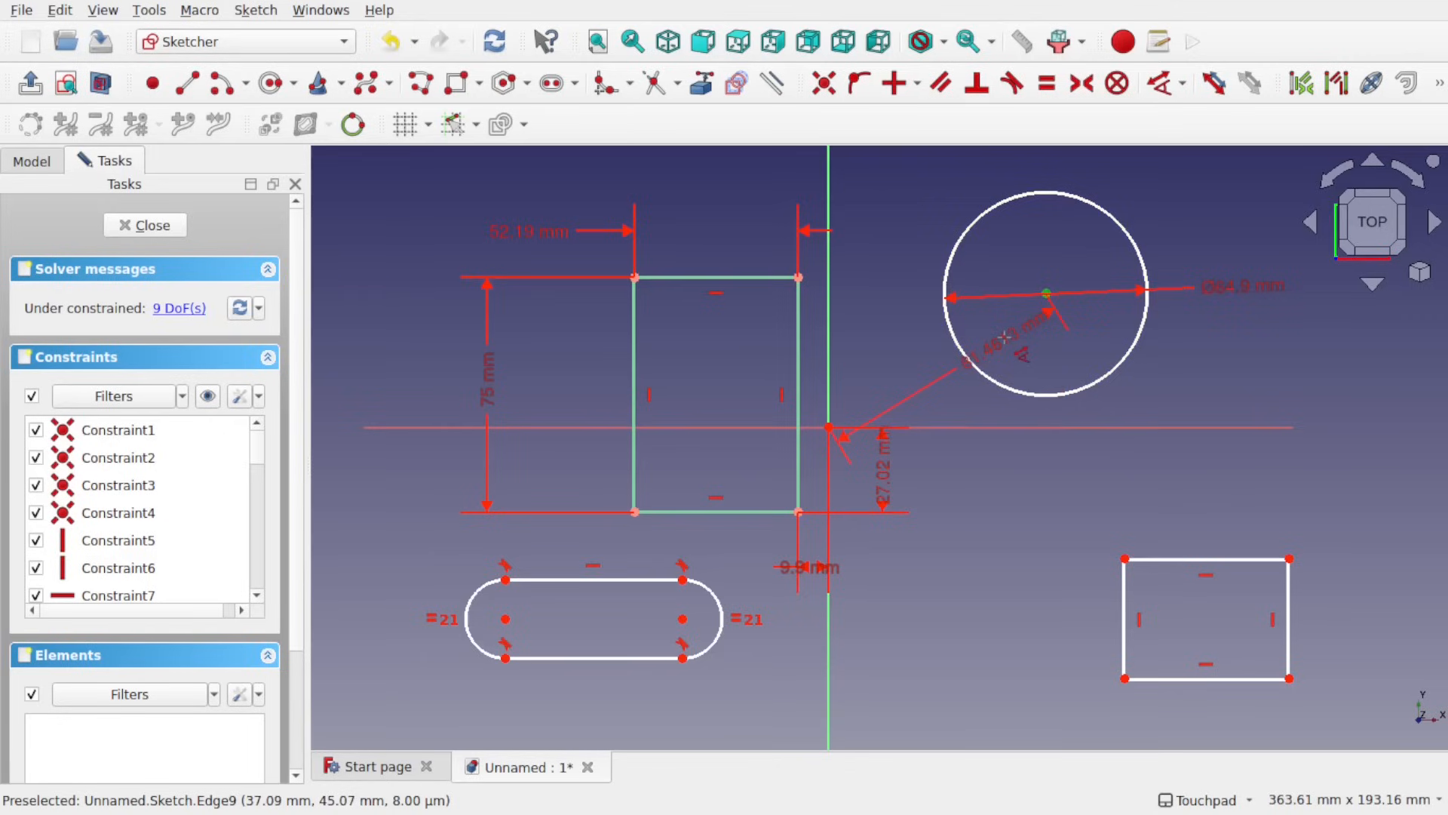
pyautogui.click(1053, 331)
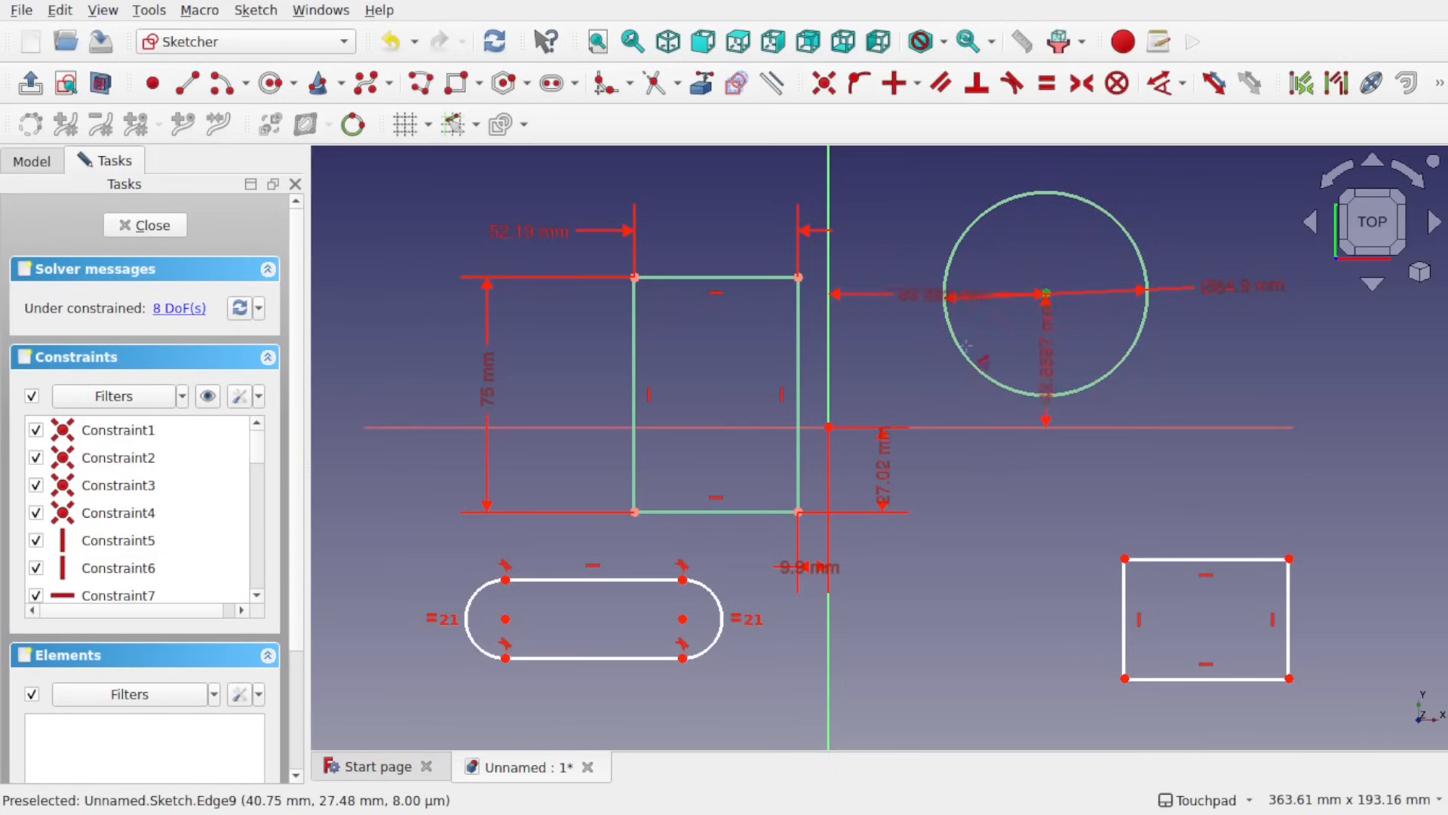
pyautogui.press('m')
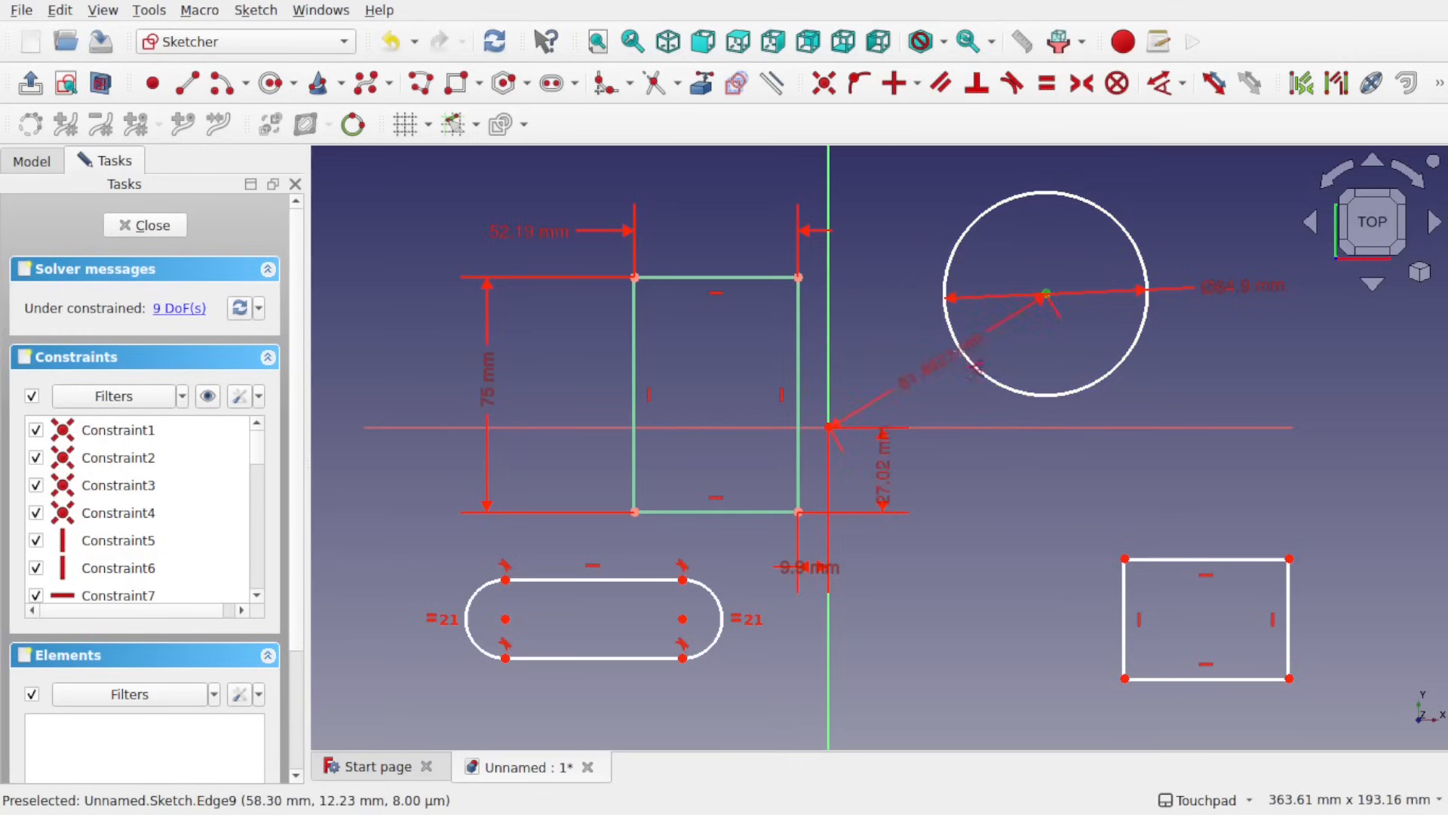
pyautogui.press('m')
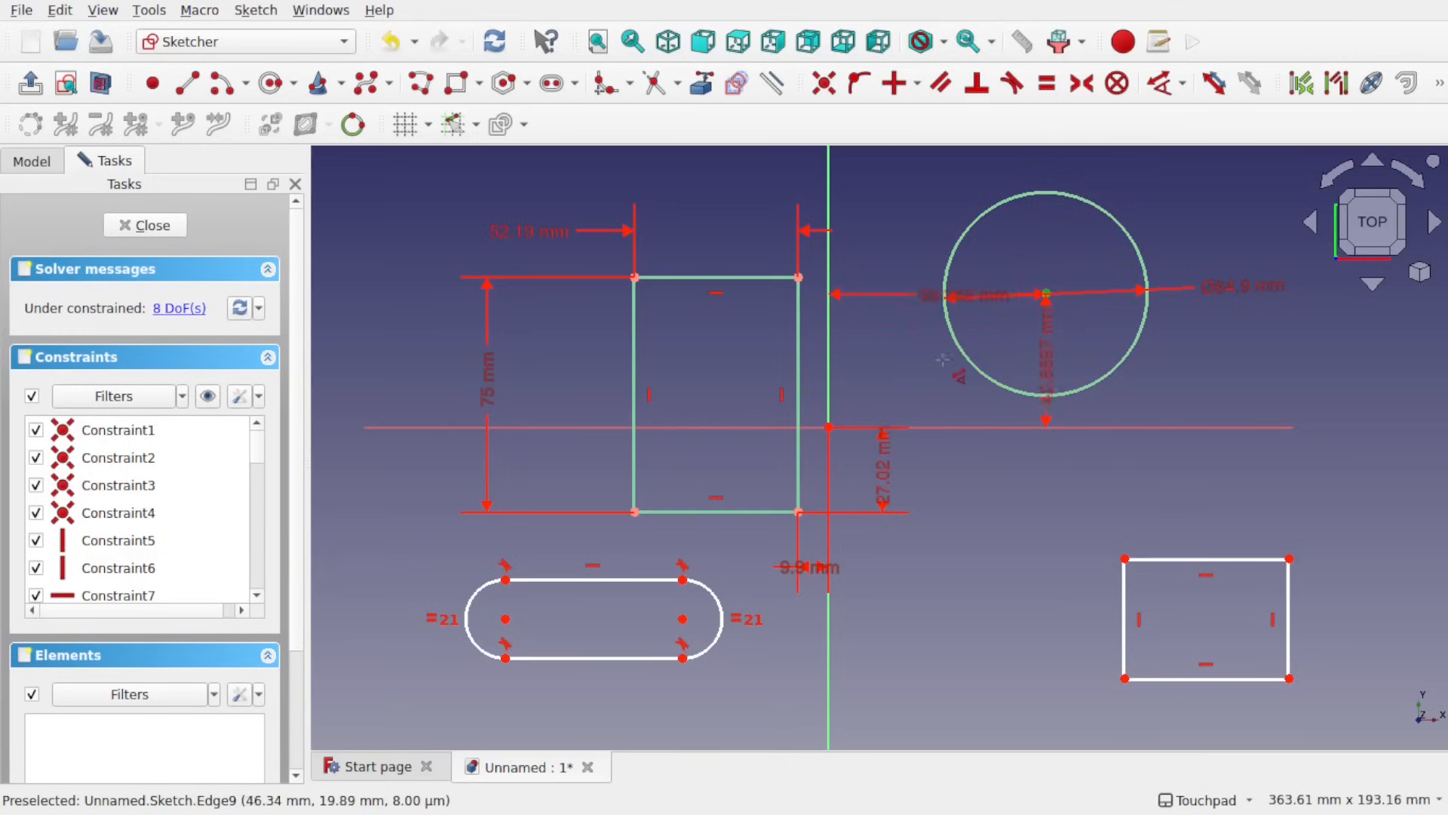
pyautogui.click(917, 365)
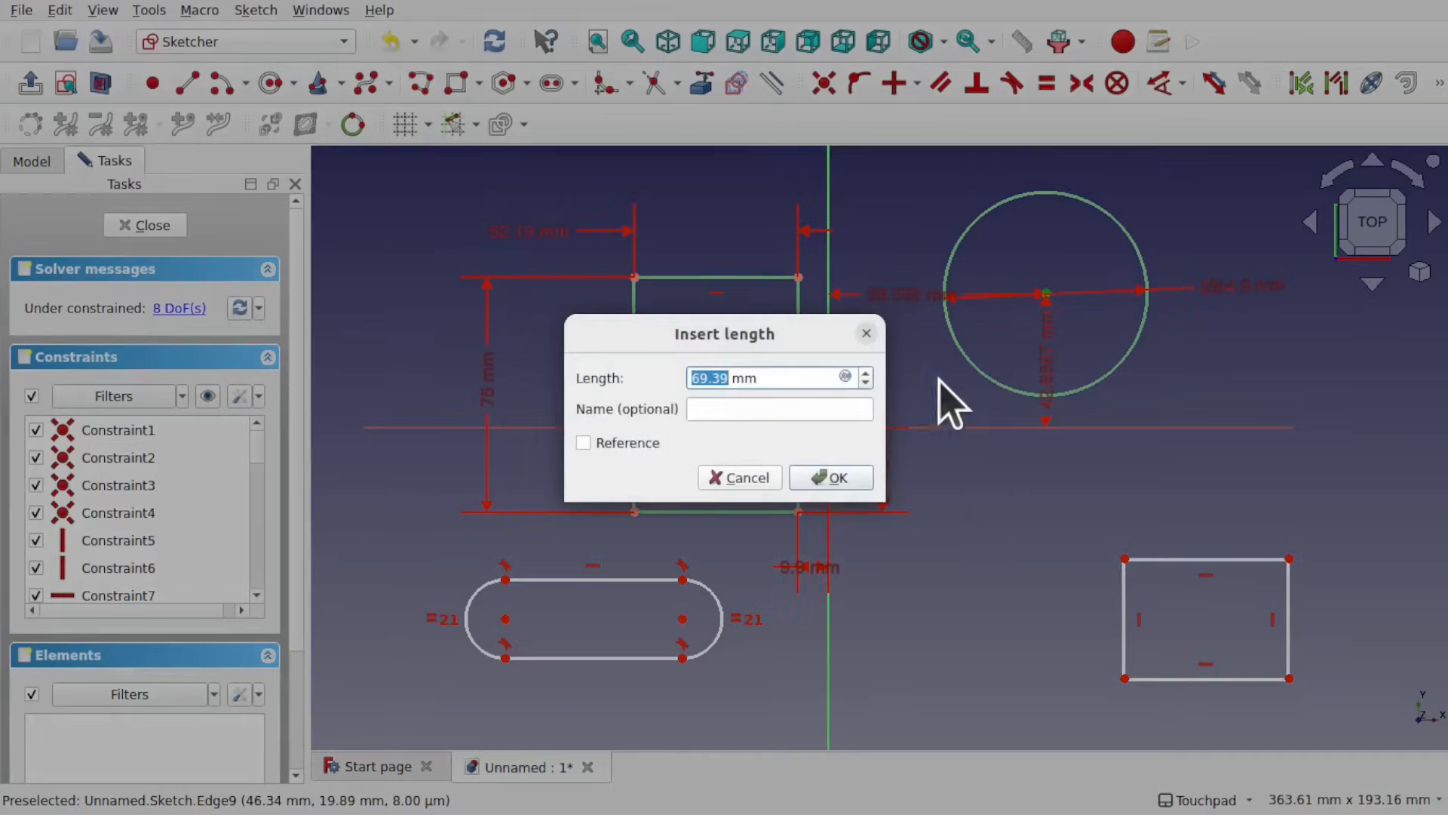
pyautogui.click(843, 475)
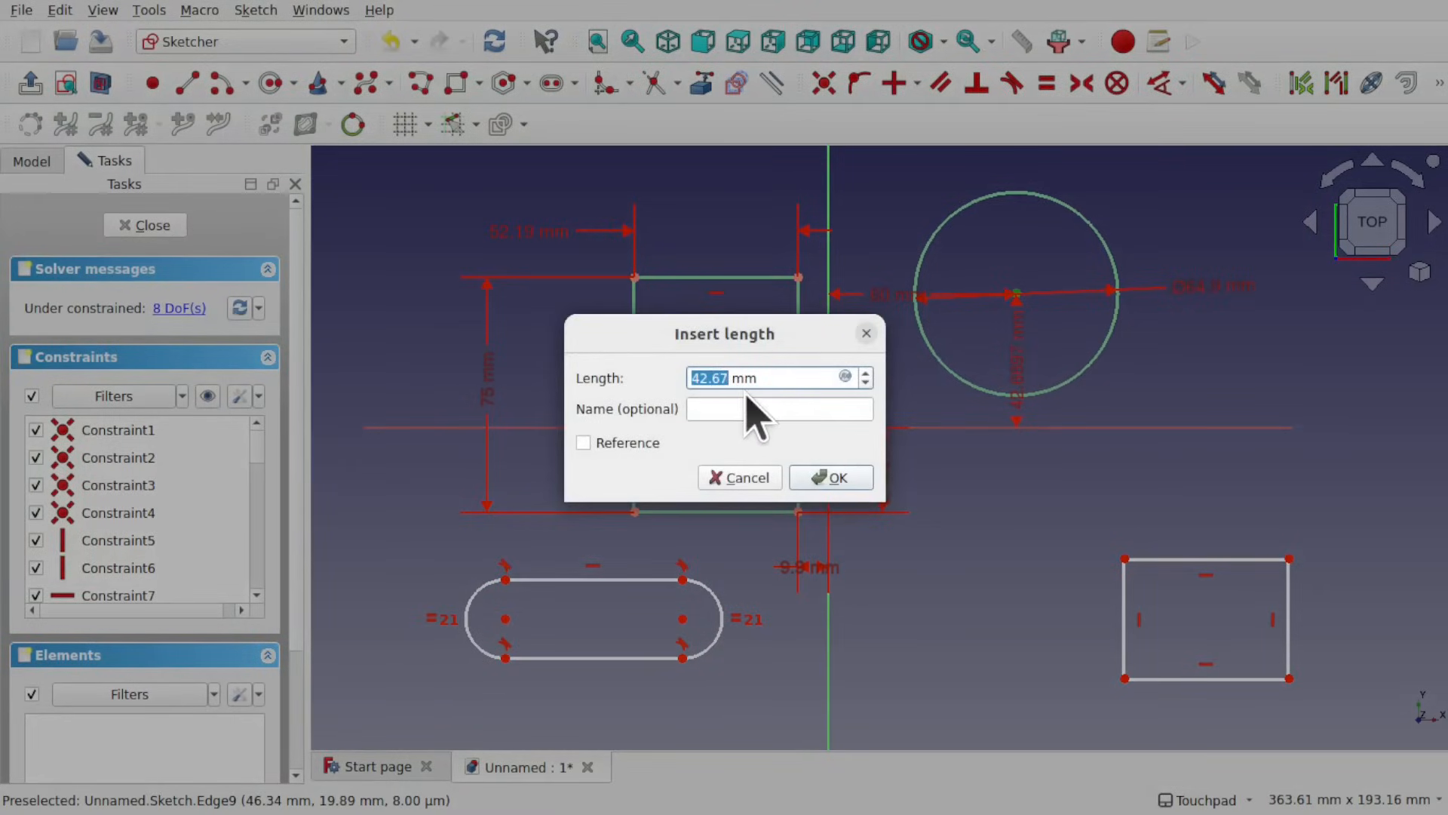
pyautogui.write('40')
pyautogui.press('Return')
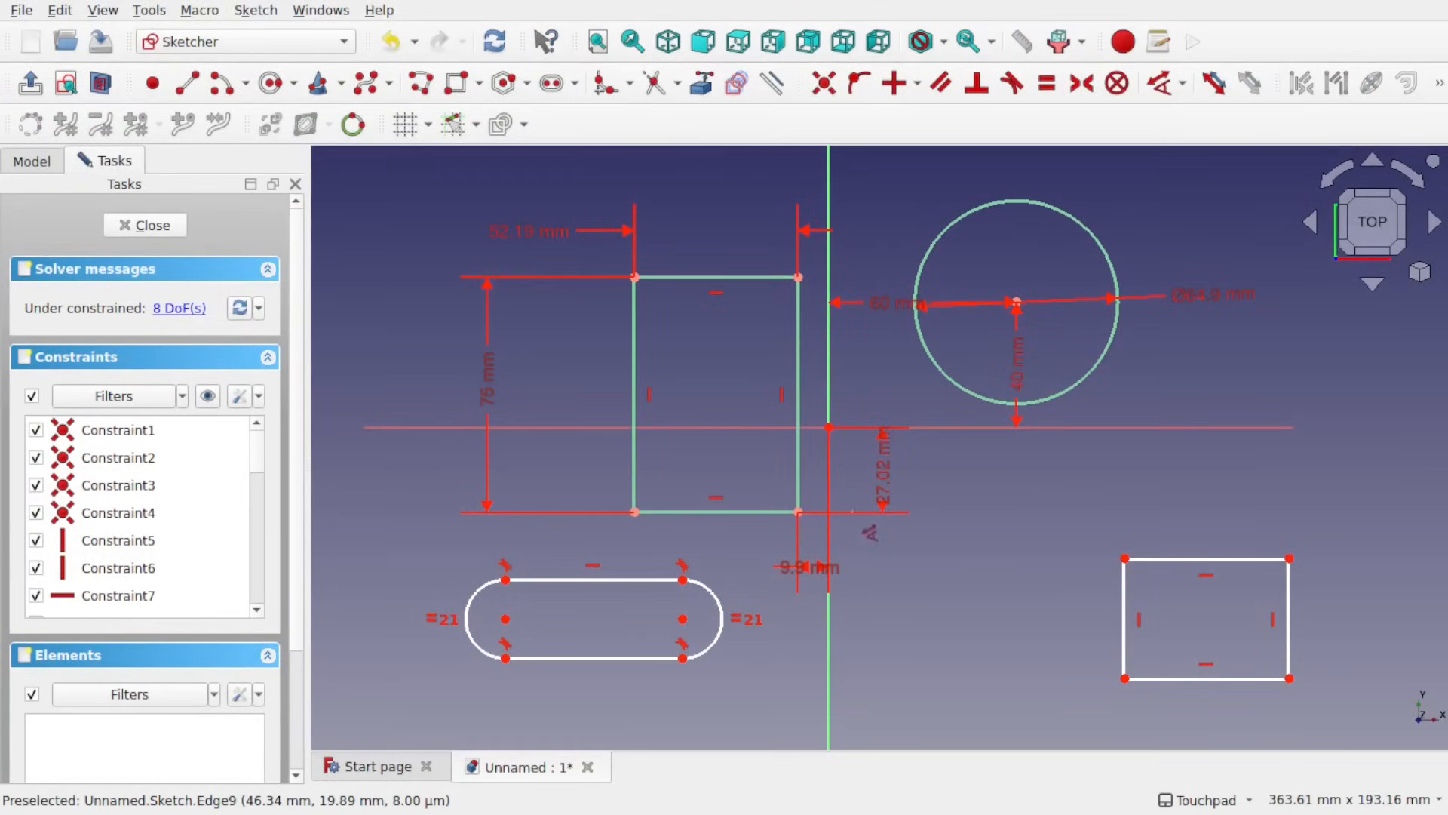
# - Position the small rectangle's upper-left corner 90 mm horizontally and 40 mm vertically from the origin using the paired distance constraints
pyautogui.click(1125, 558)
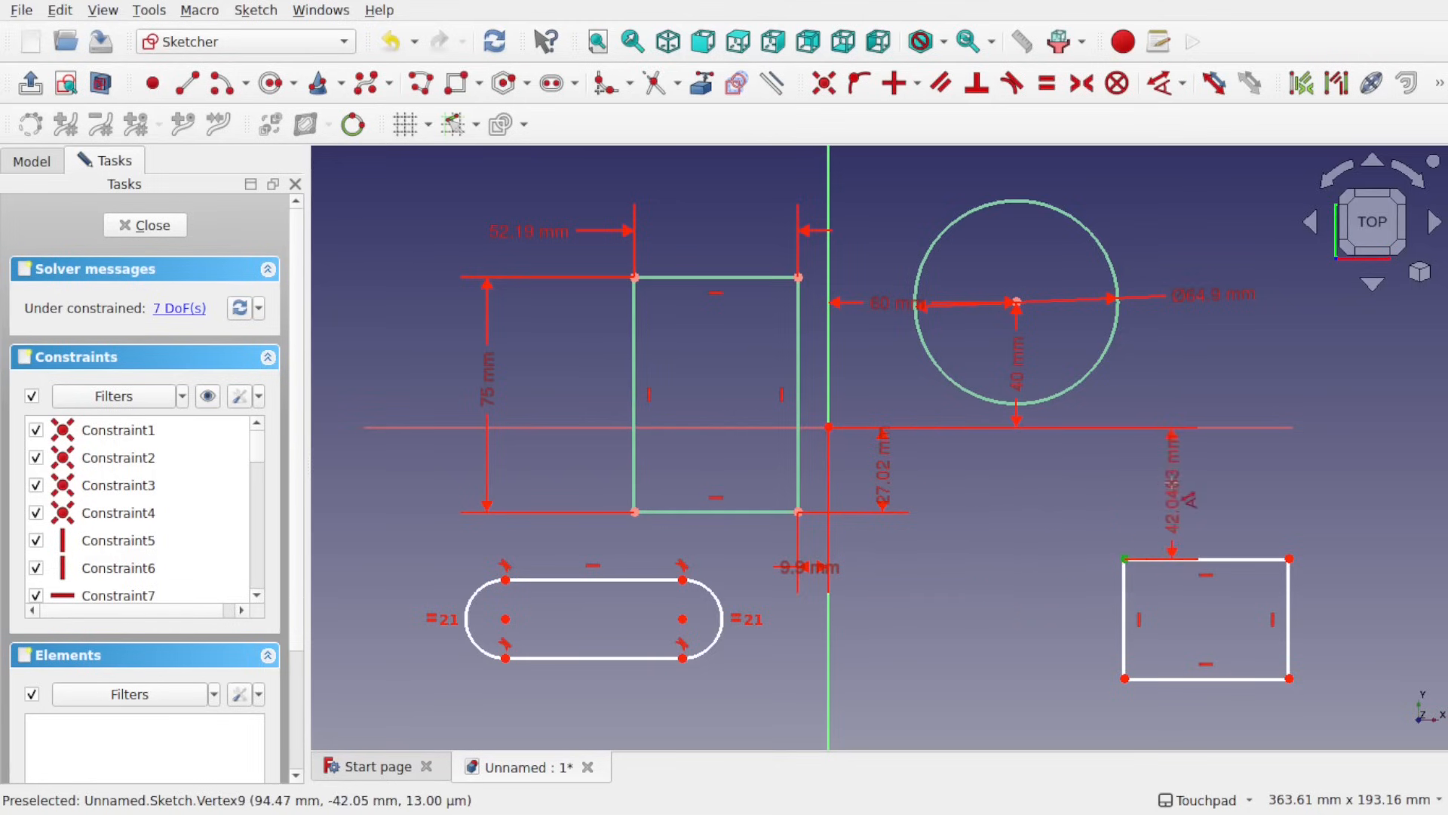
pyautogui.press('m')
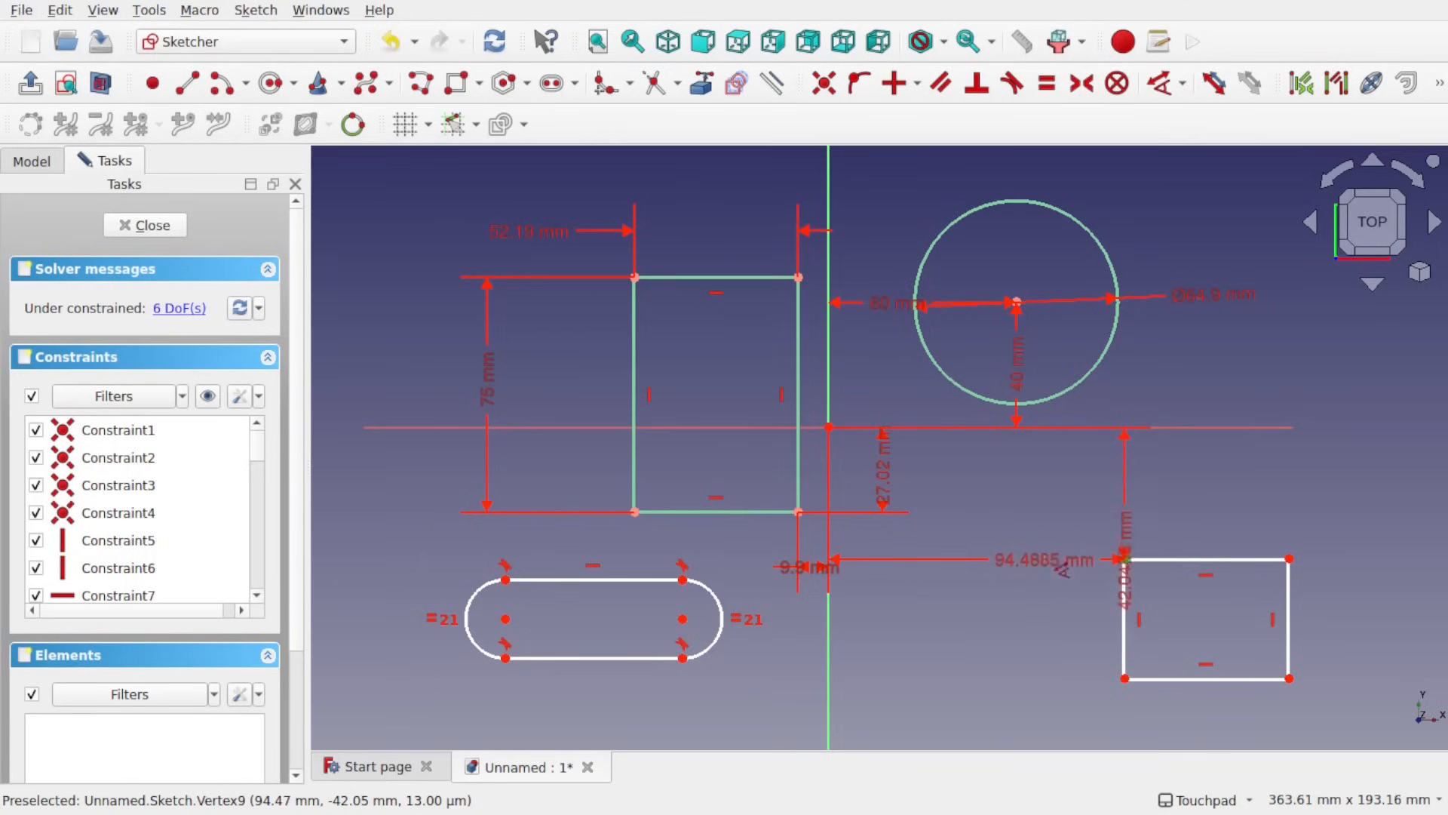
pyautogui.click(981, 519)
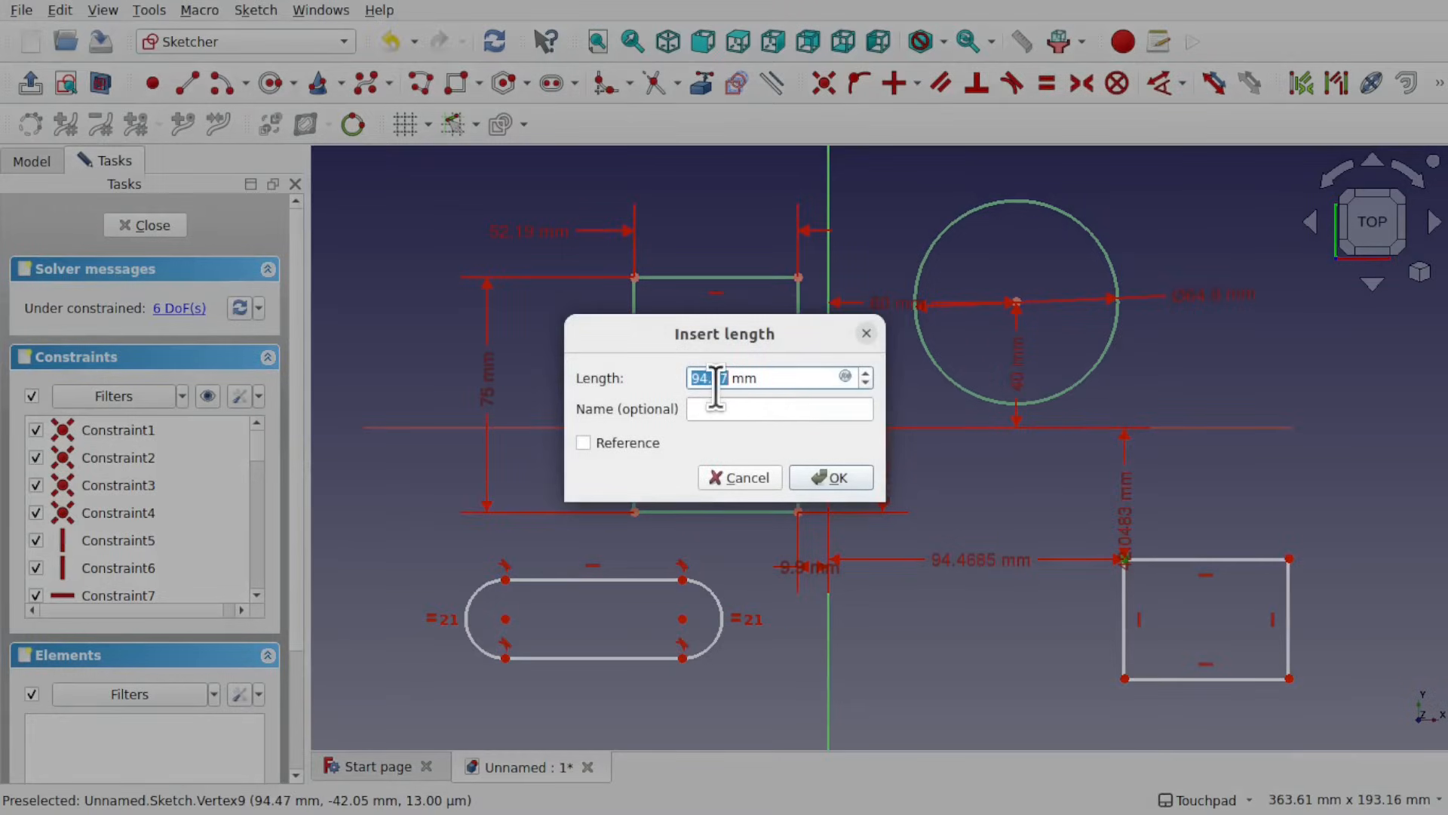
pyautogui.write('90')
pyautogui.press('Return')
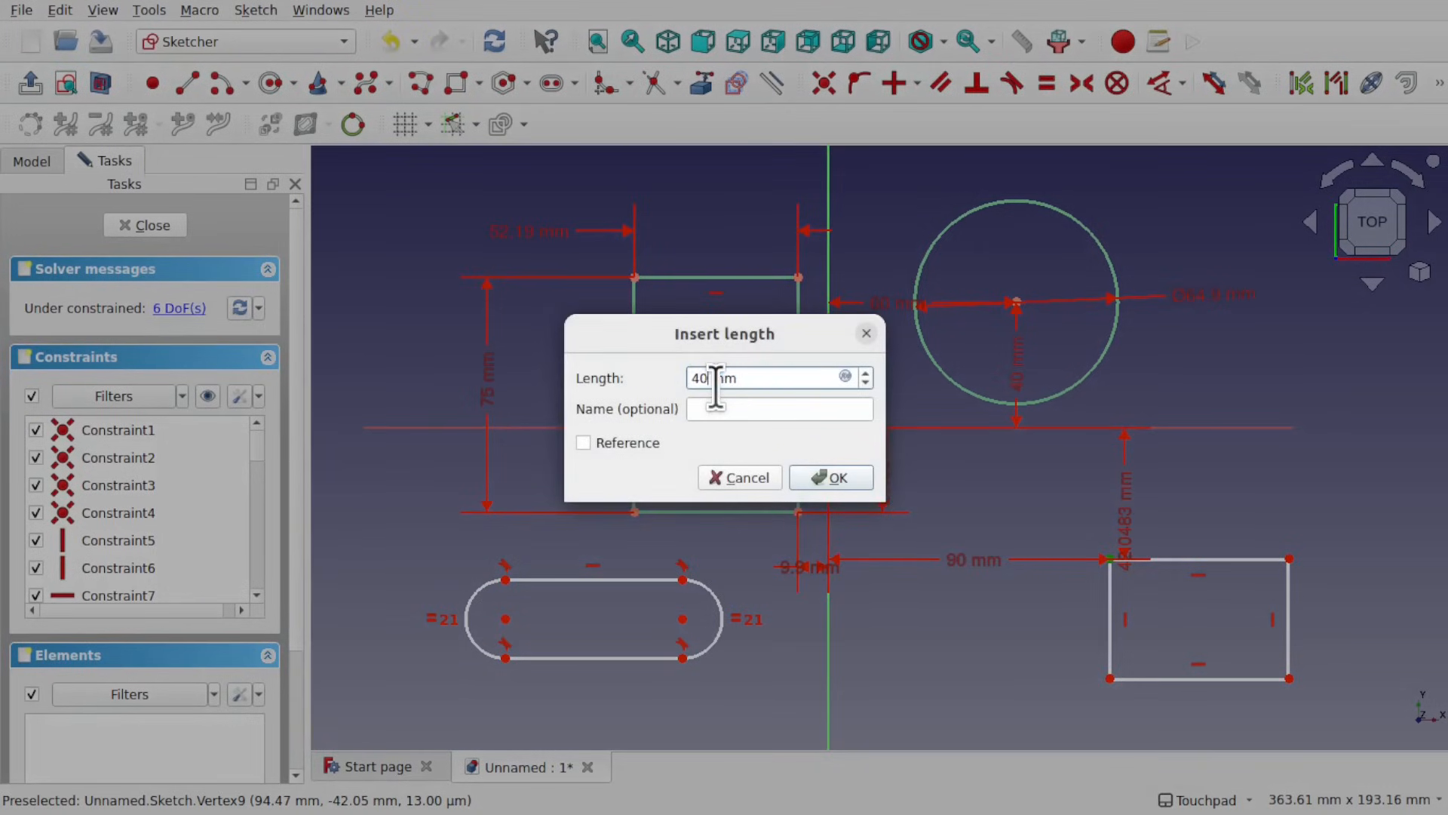
pyautogui.press('Return')
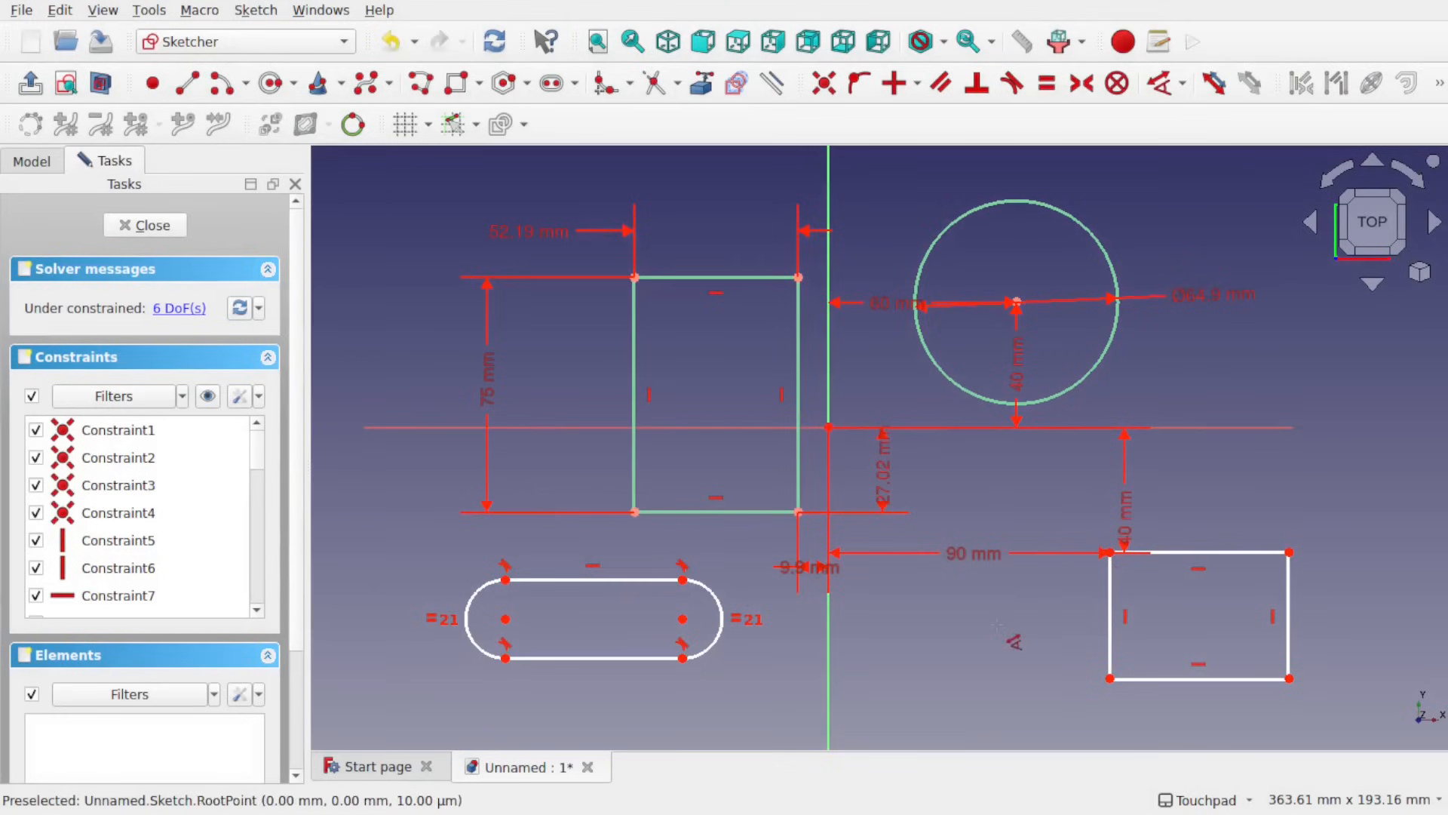
# - Dimension the slot's right end arc with a 10 mm radius and its lower straight edge with a 50 mm length
pyautogui.click(713, 650)
pyautogui.click(755, 678)
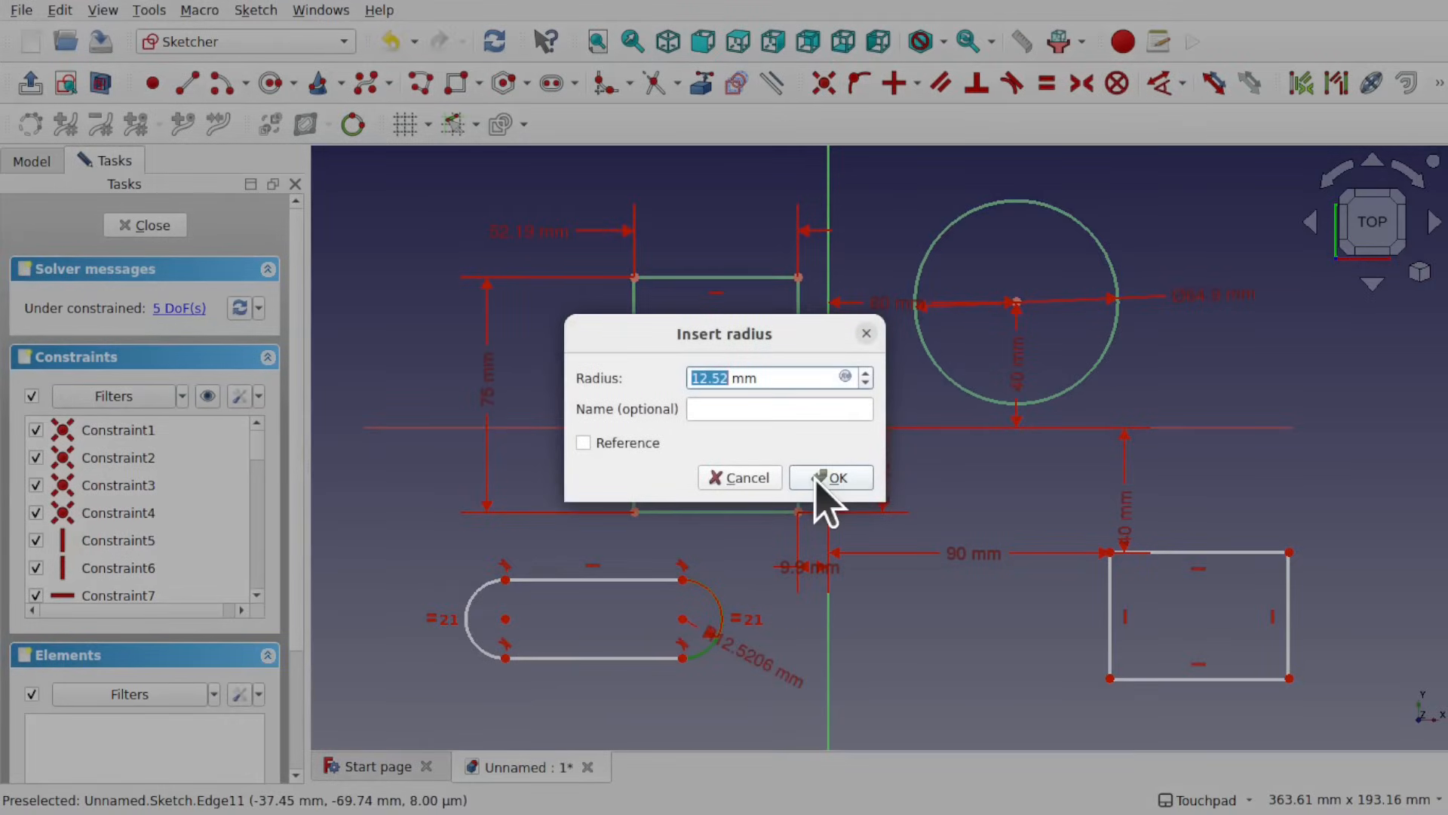
pyautogui.click(818, 480)
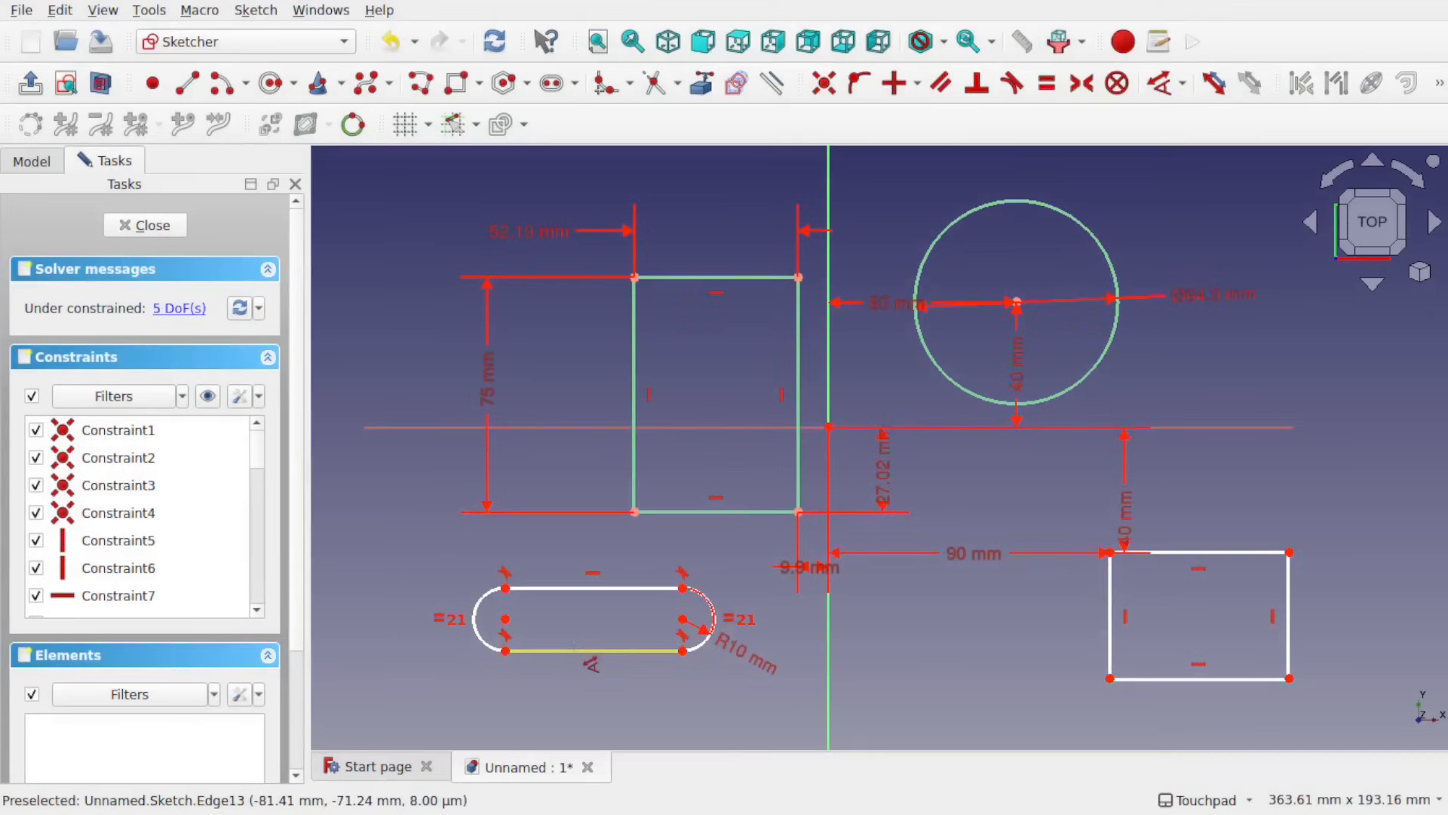
pyautogui.click(573, 649)
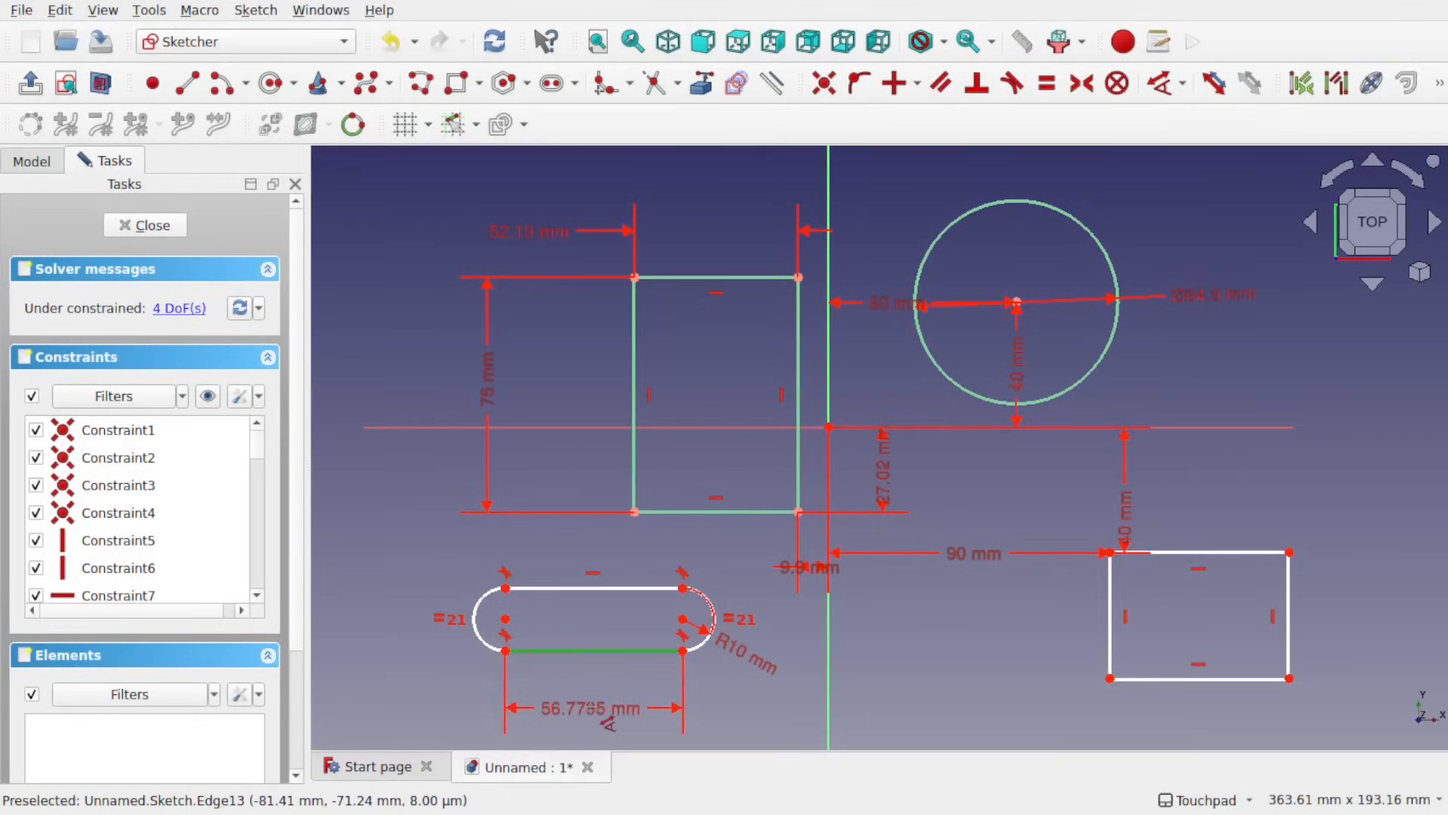
pyautogui.click(593, 710)
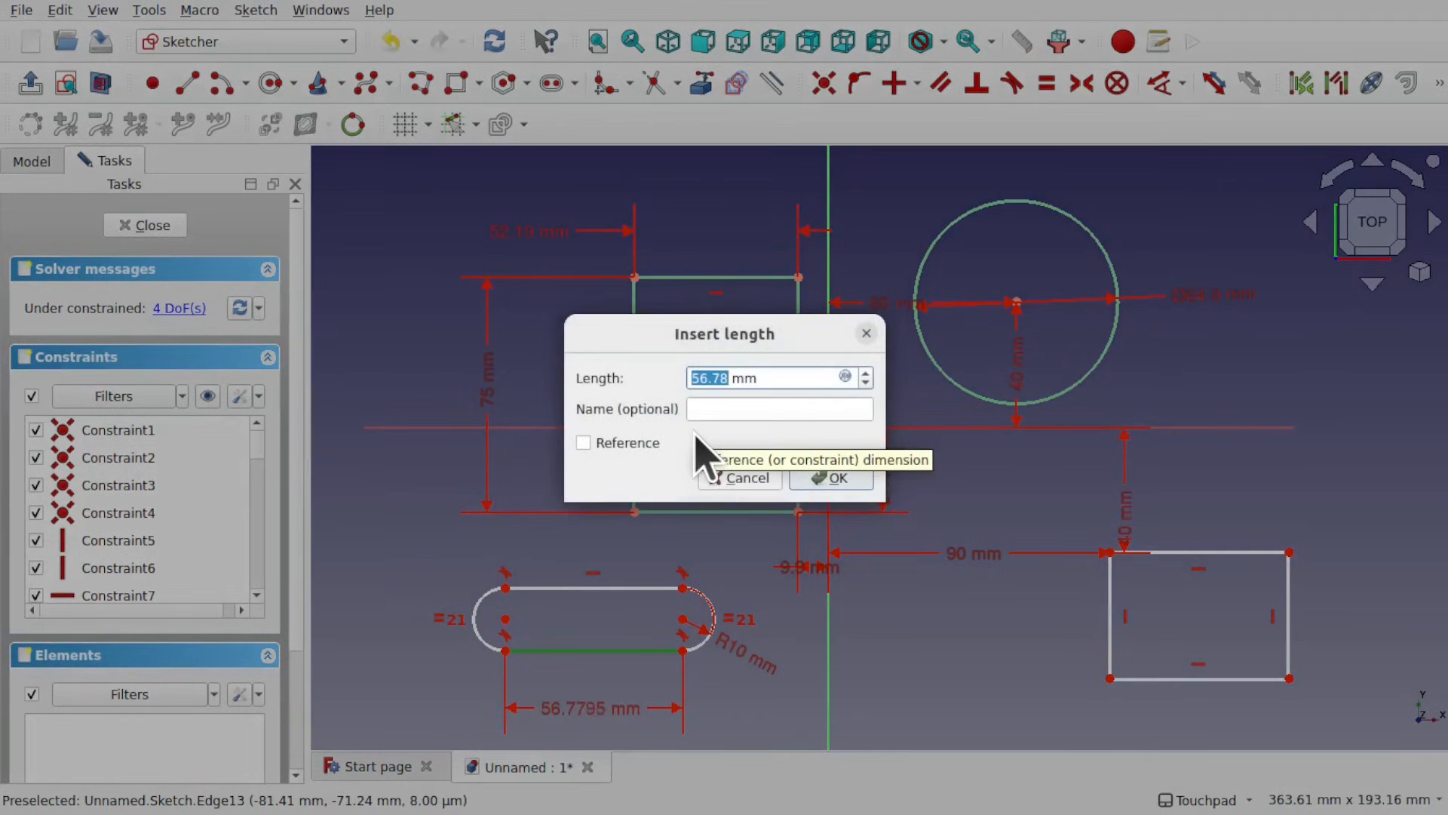
pyautogui.press('Return')
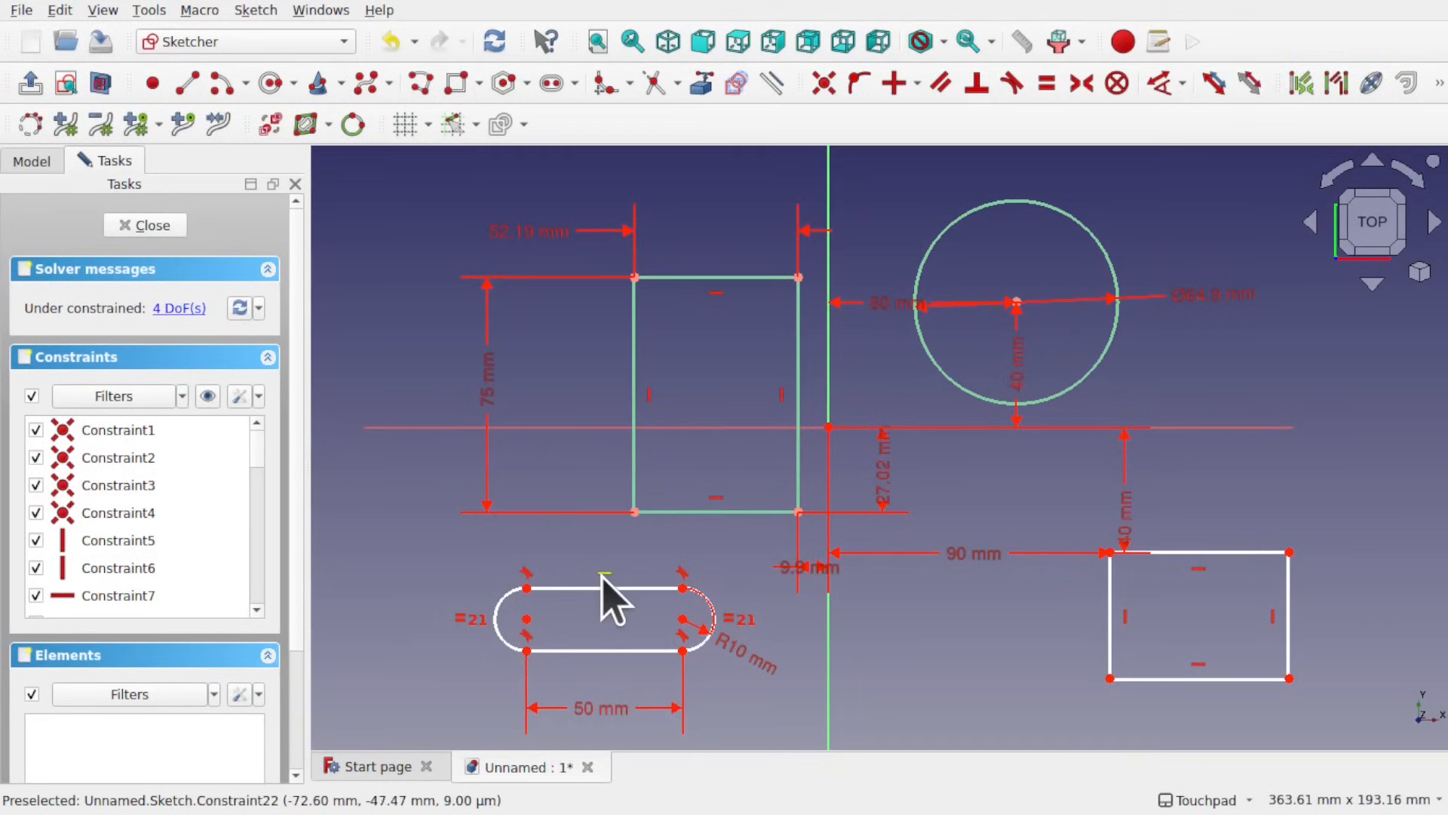
# - Delete the horizontal constraint on the slot's upper edge and try to dimension that edge's length
pyautogui.press('Delete')
pyautogui.scroll(3, 593, 630)
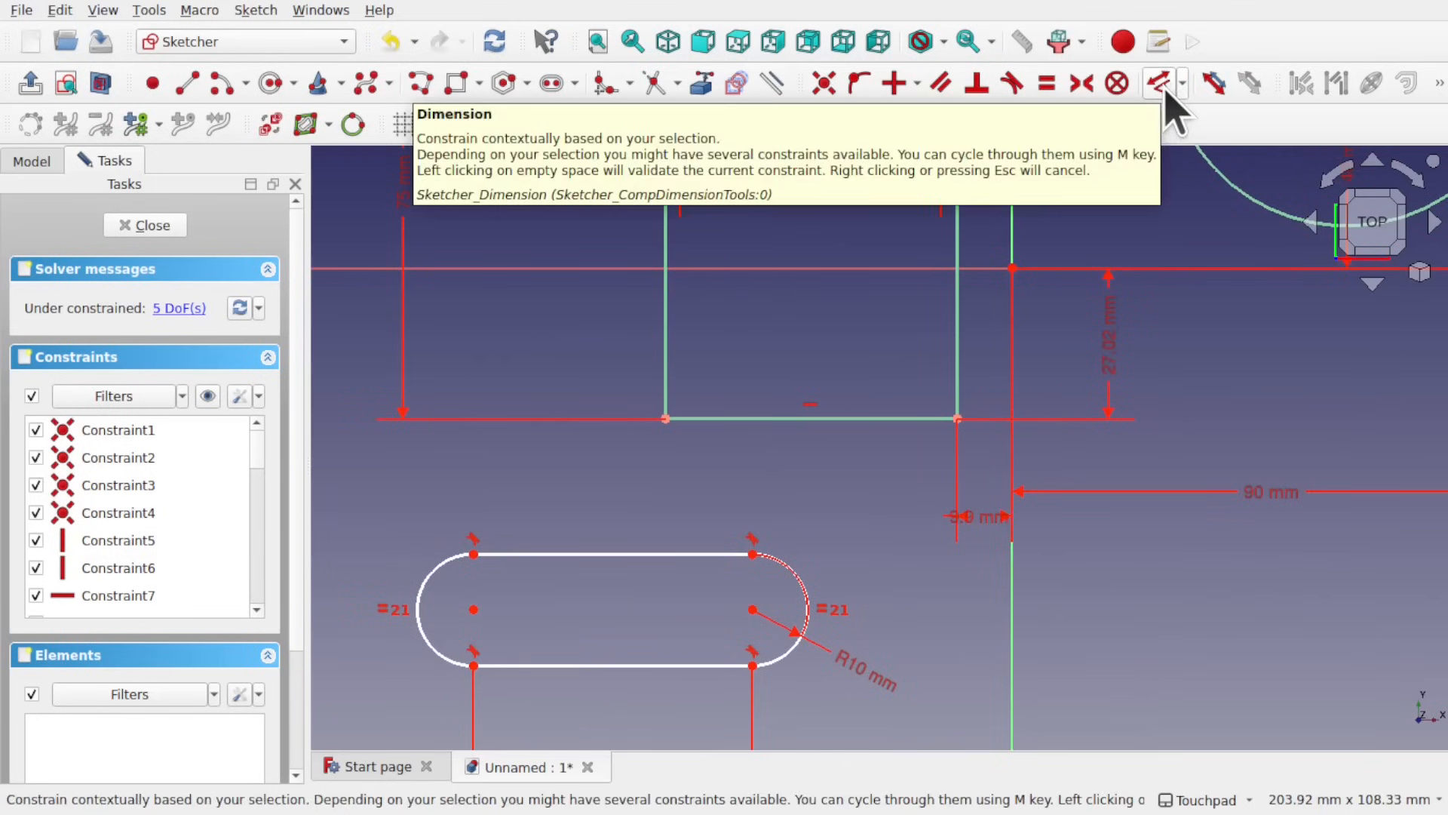
pyautogui.click(1162, 84)
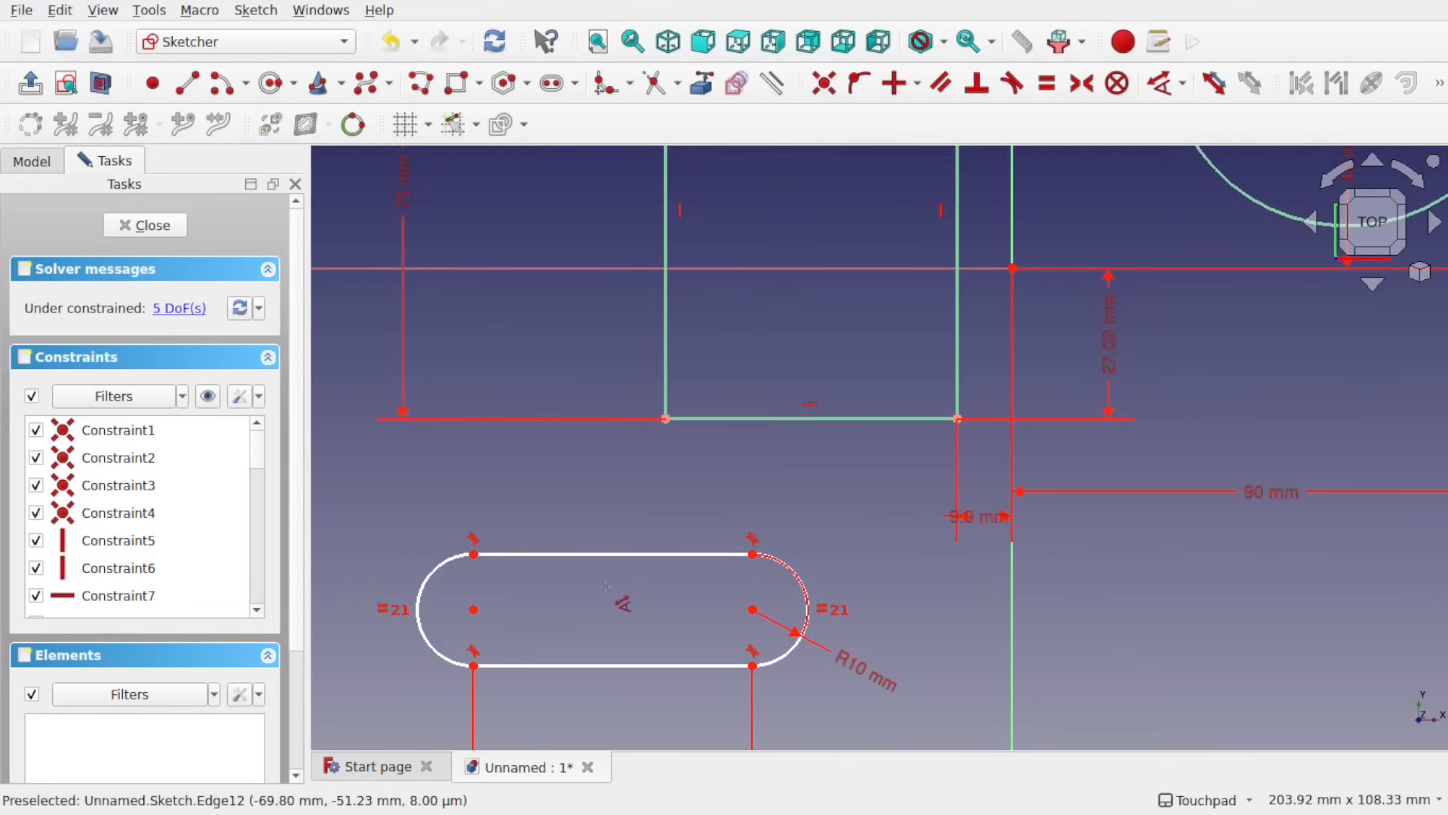
pyautogui.click(634, 555)
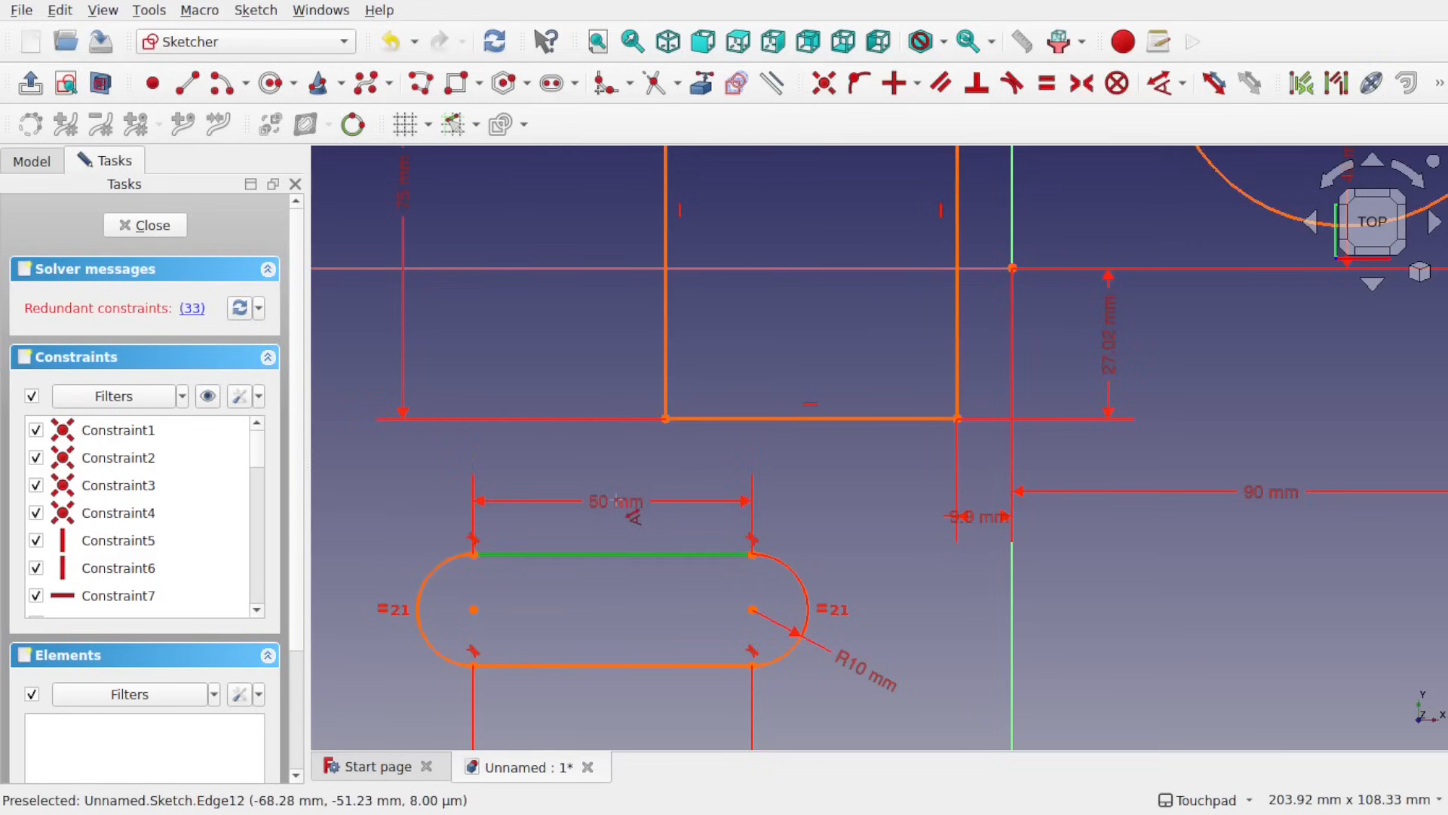
pyautogui.click(632, 515)
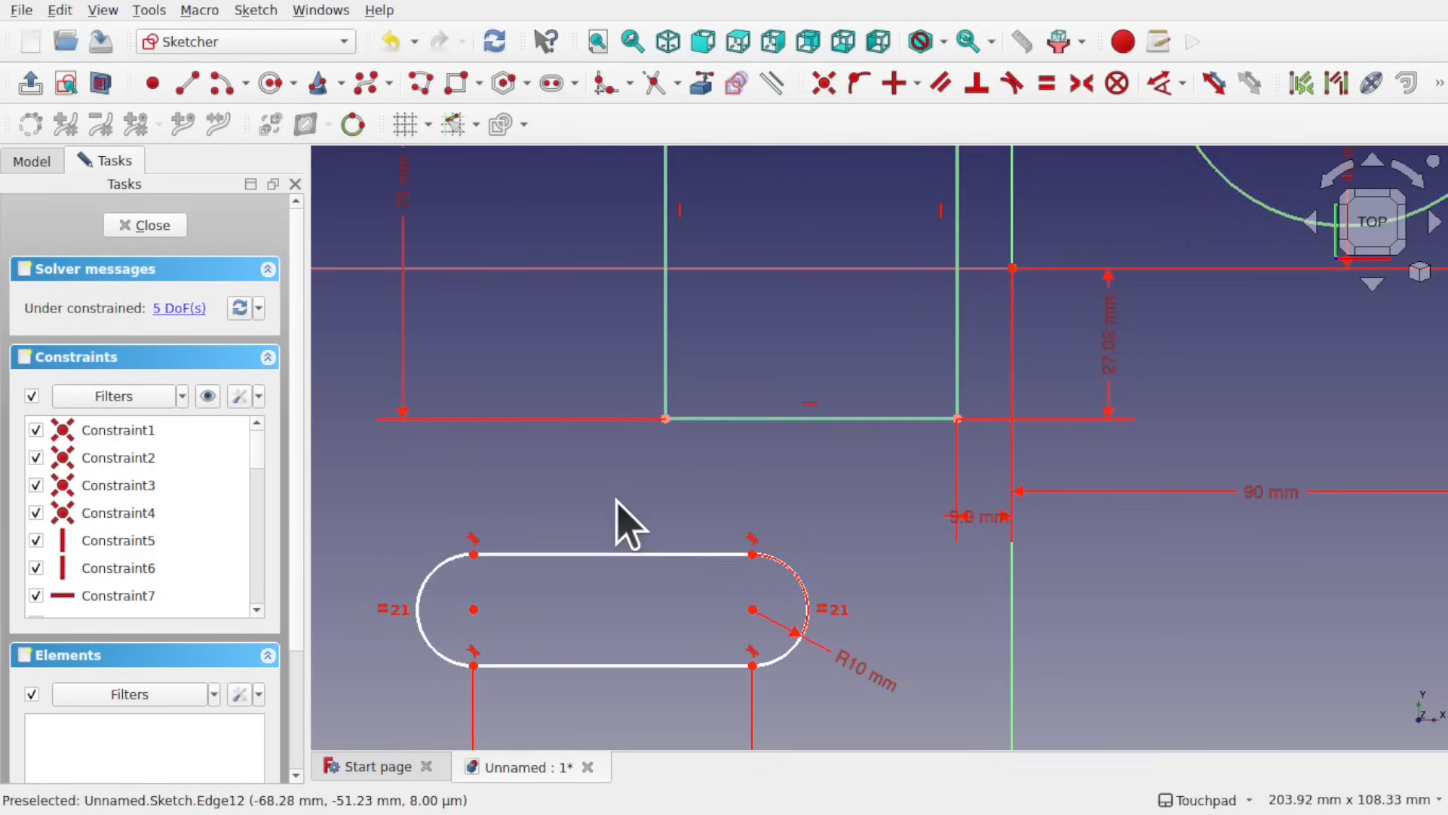
# - Delete the 50 mm length dimension below the slot
pyautogui.scroll(-5, 695, 631)
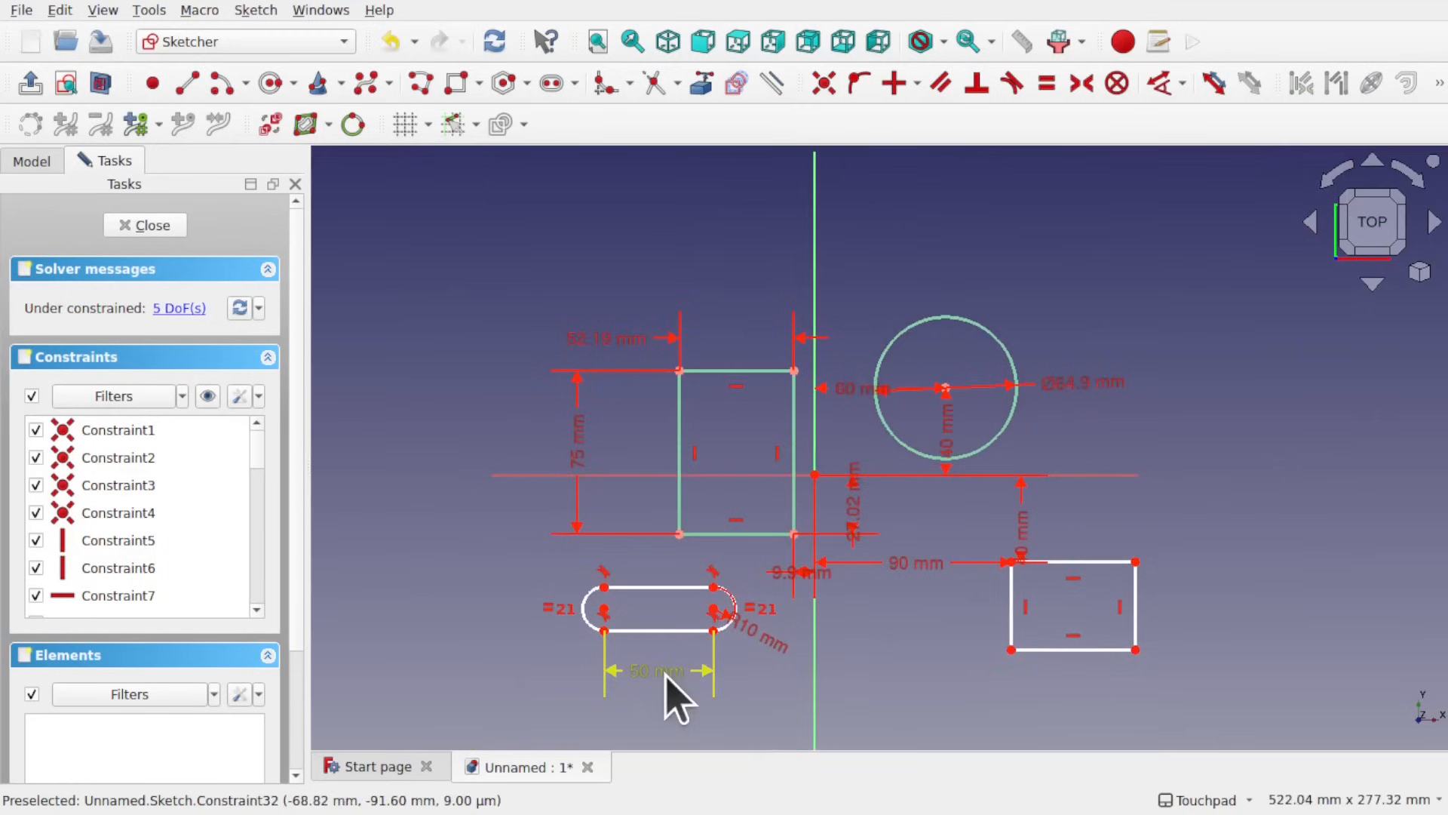
pyautogui.click(664, 679)
pyautogui.press('Delete')
# - Cycle the Dimension tool through horizontal, vertical and block constraints on the slot's upper edge and place its 50 mm length dimension
pyautogui.scroll(5, 651, 600)
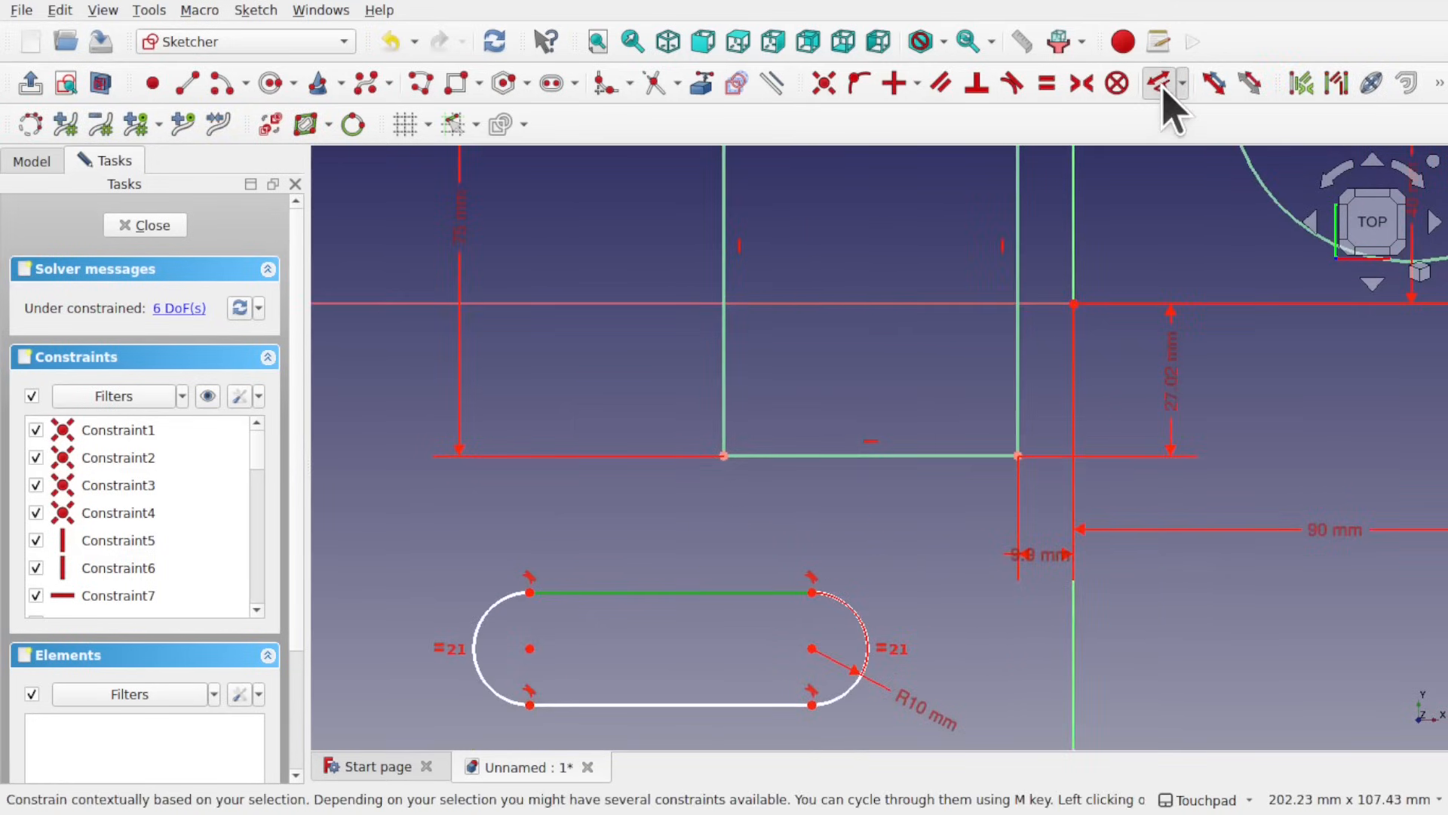
pyautogui.click(1163, 89)
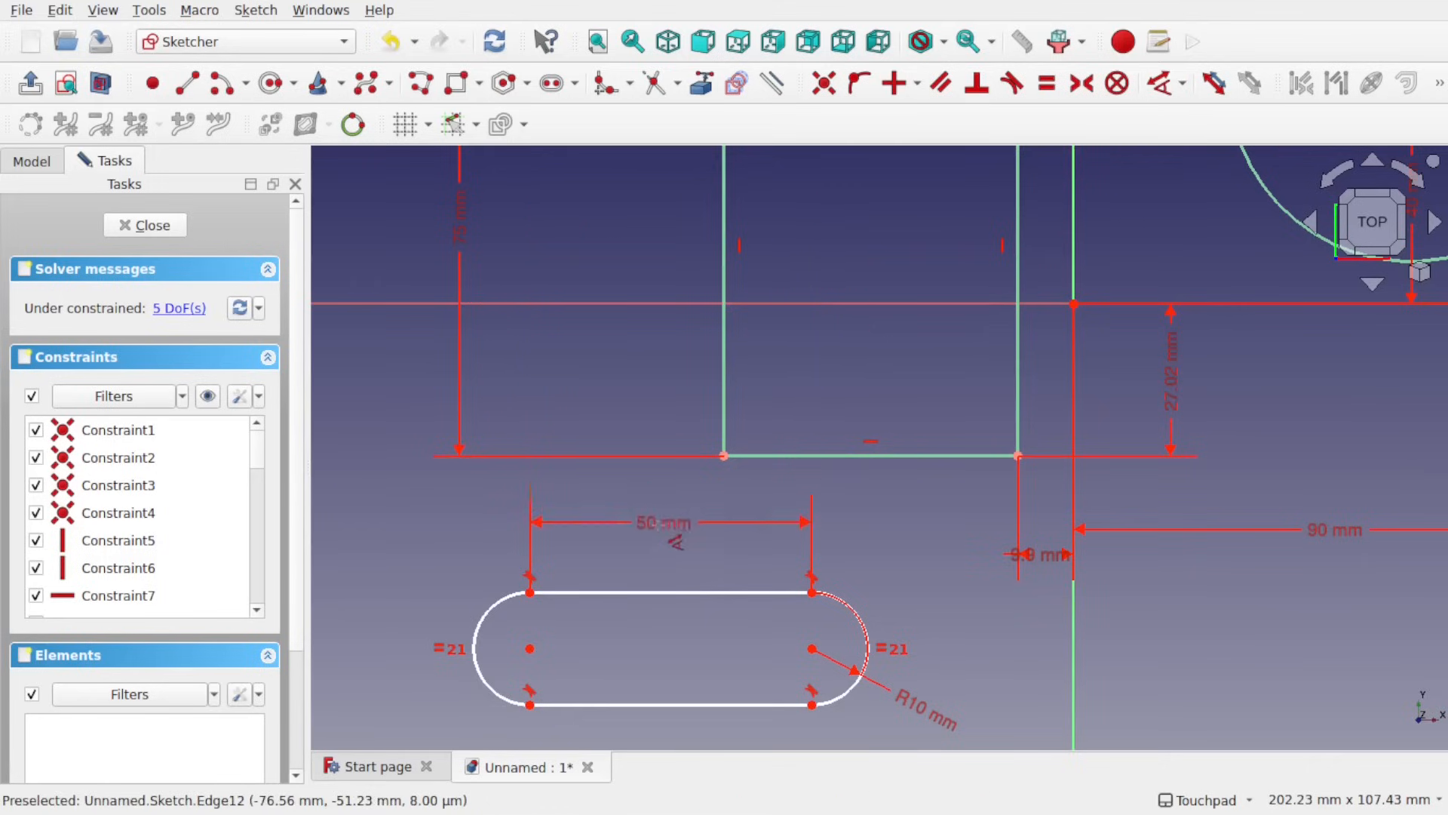
pyautogui.rightClick(667, 537)
pyautogui.click(674, 592)
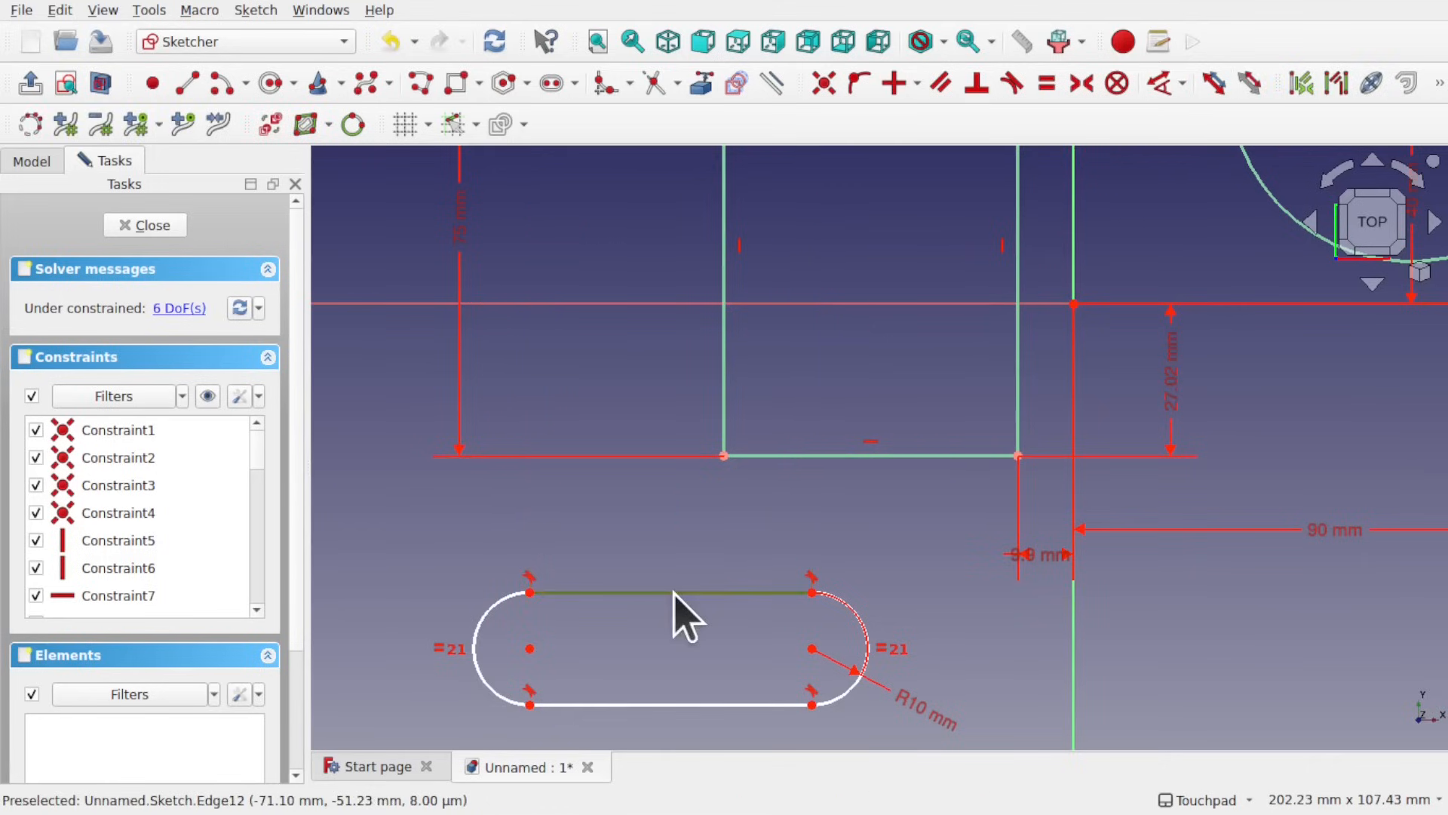
pyautogui.click(1163, 89)
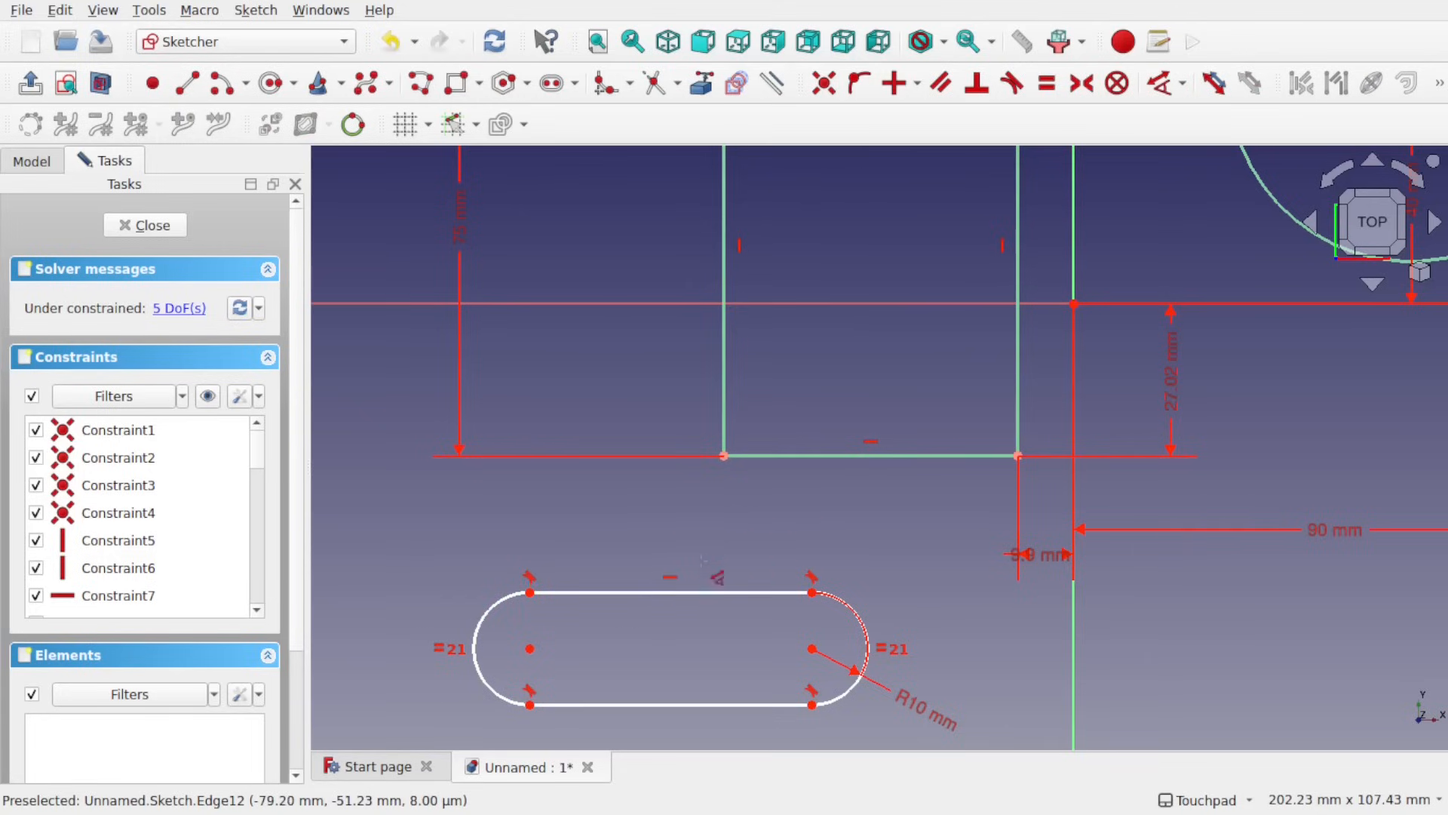
pyautogui.press('m')
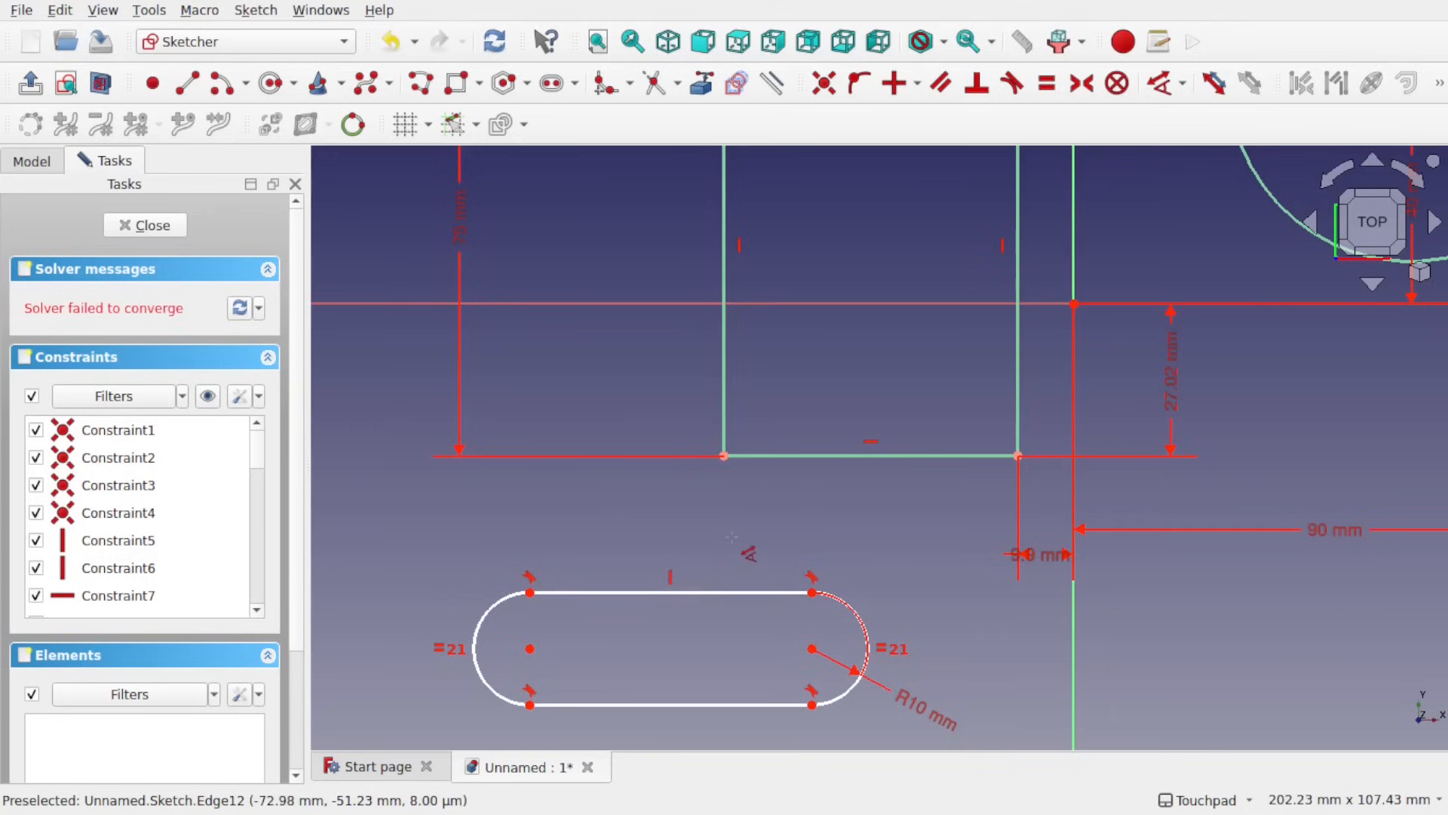
pyautogui.press('m')
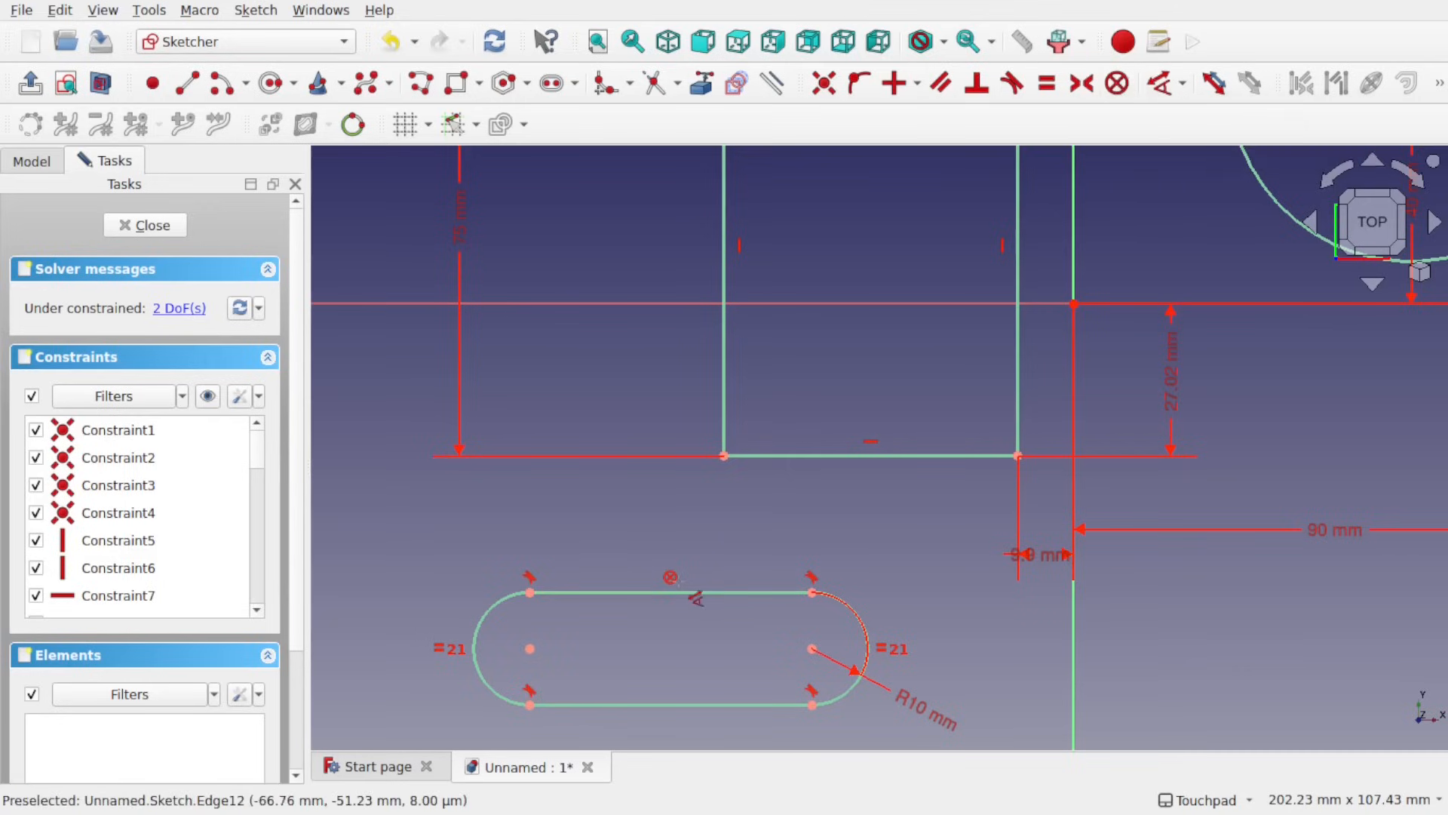
pyautogui.click(684, 590)
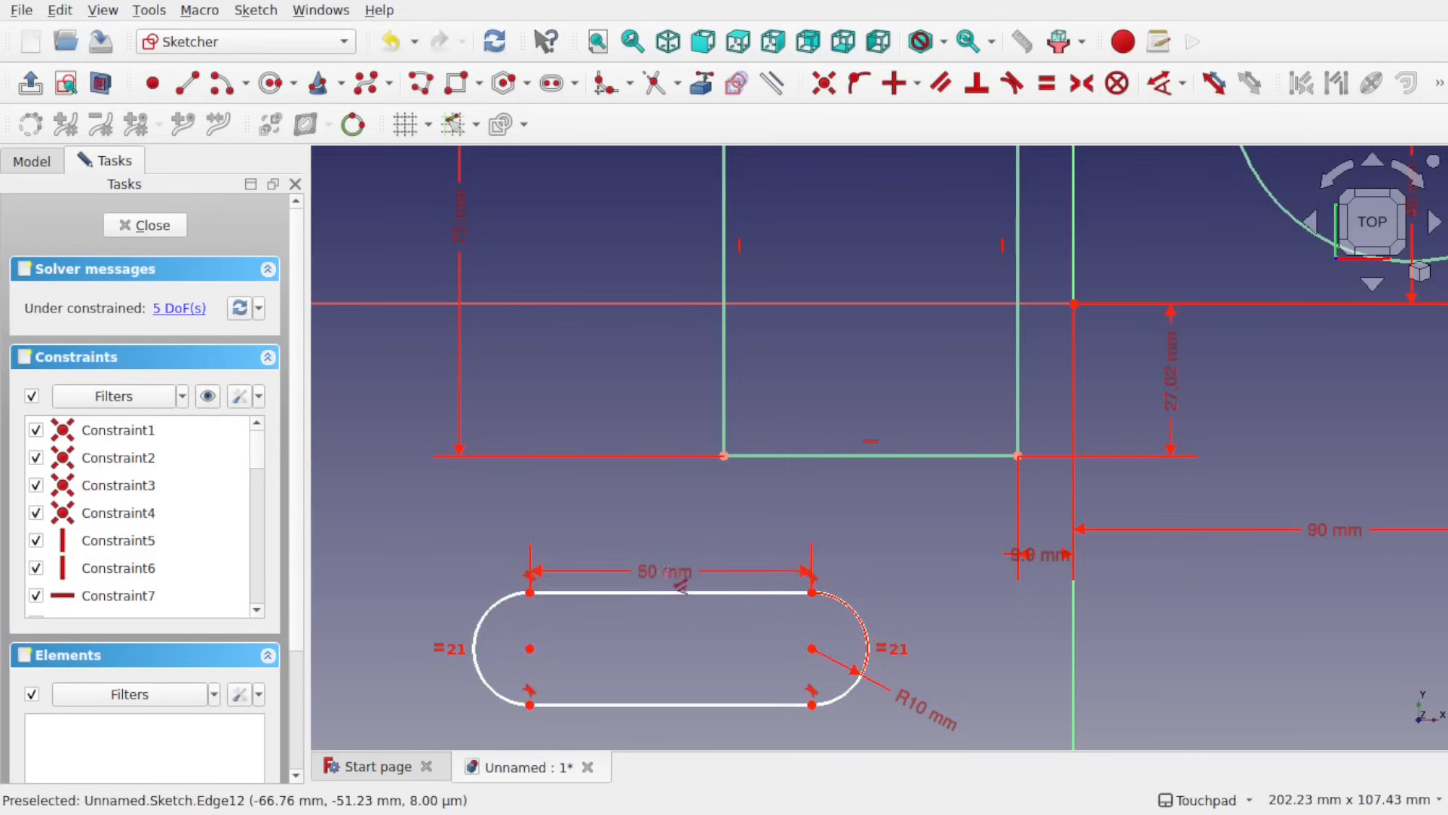
pyautogui.click(703, 566)
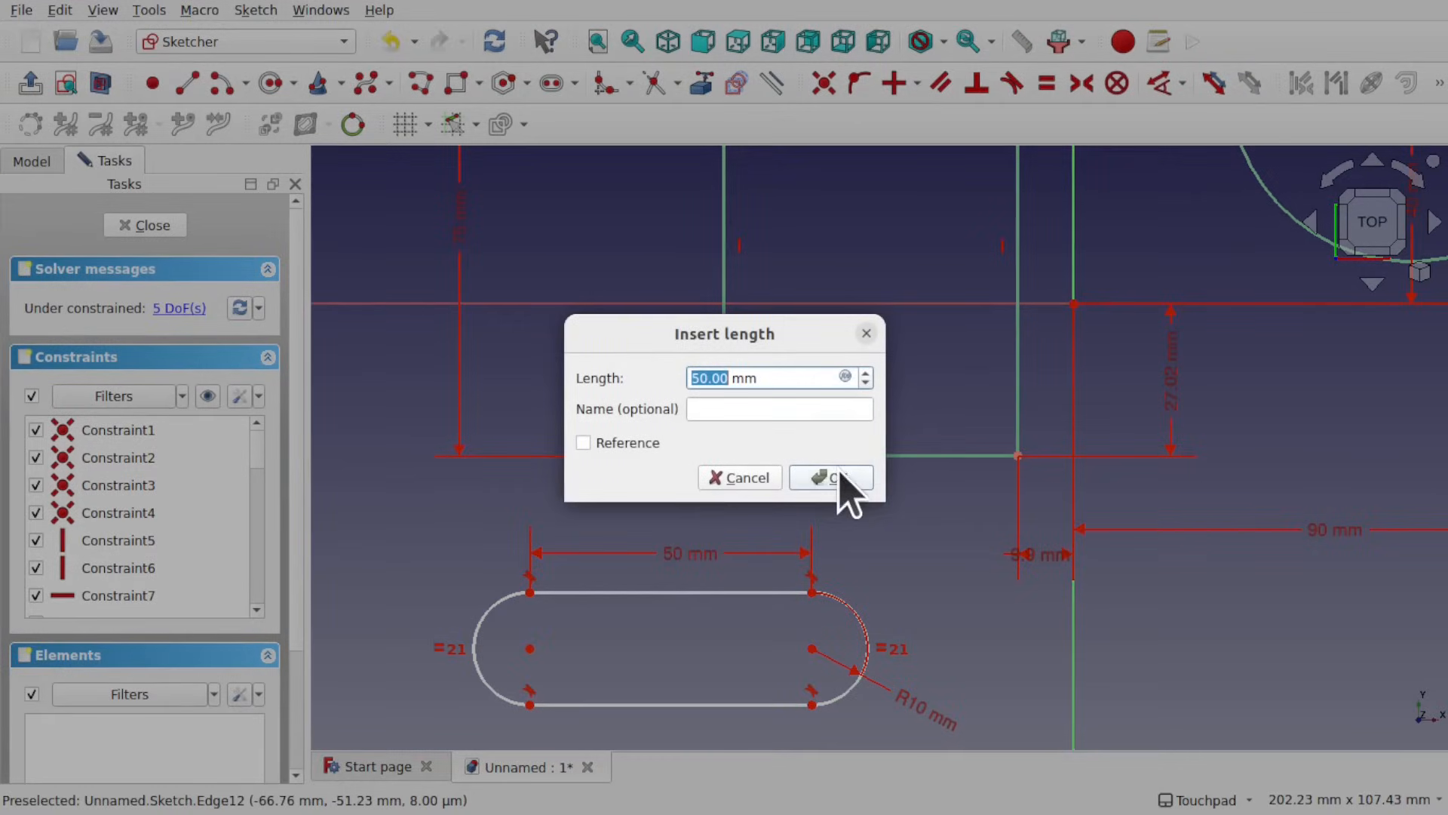
pyautogui.click(838, 477)
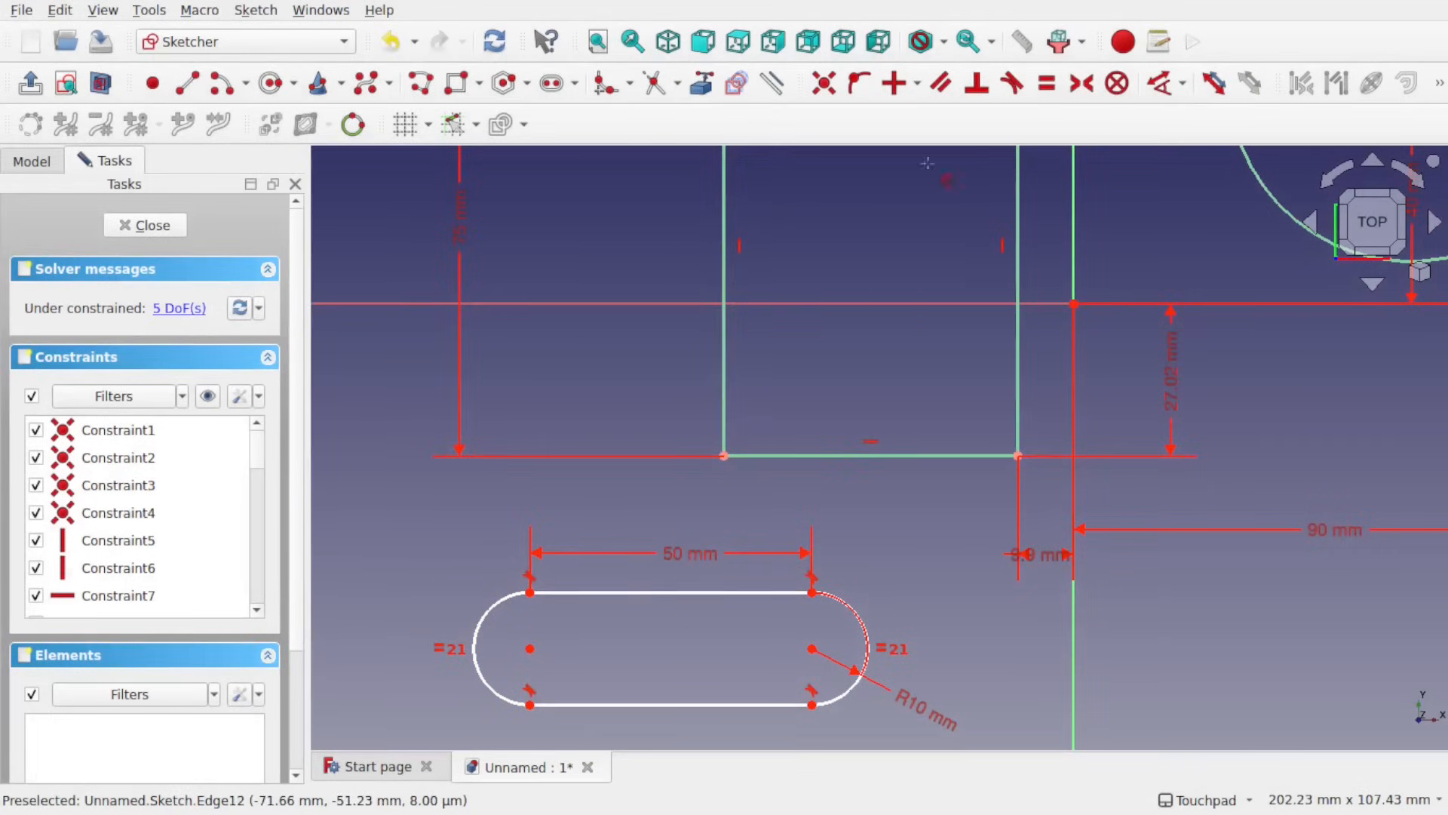
pyautogui.click(1159, 84)
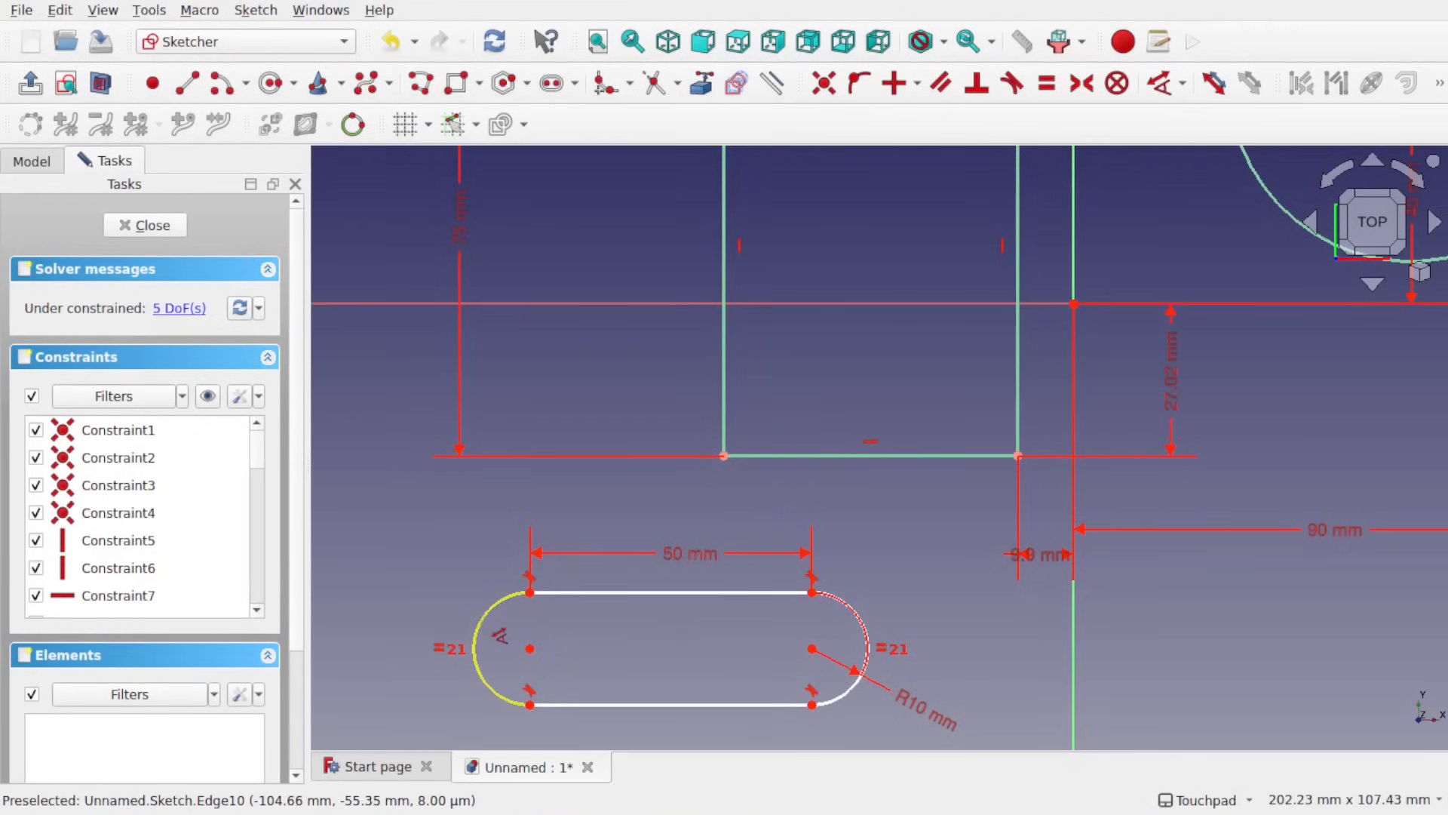
pyautogui.click(494, 635)
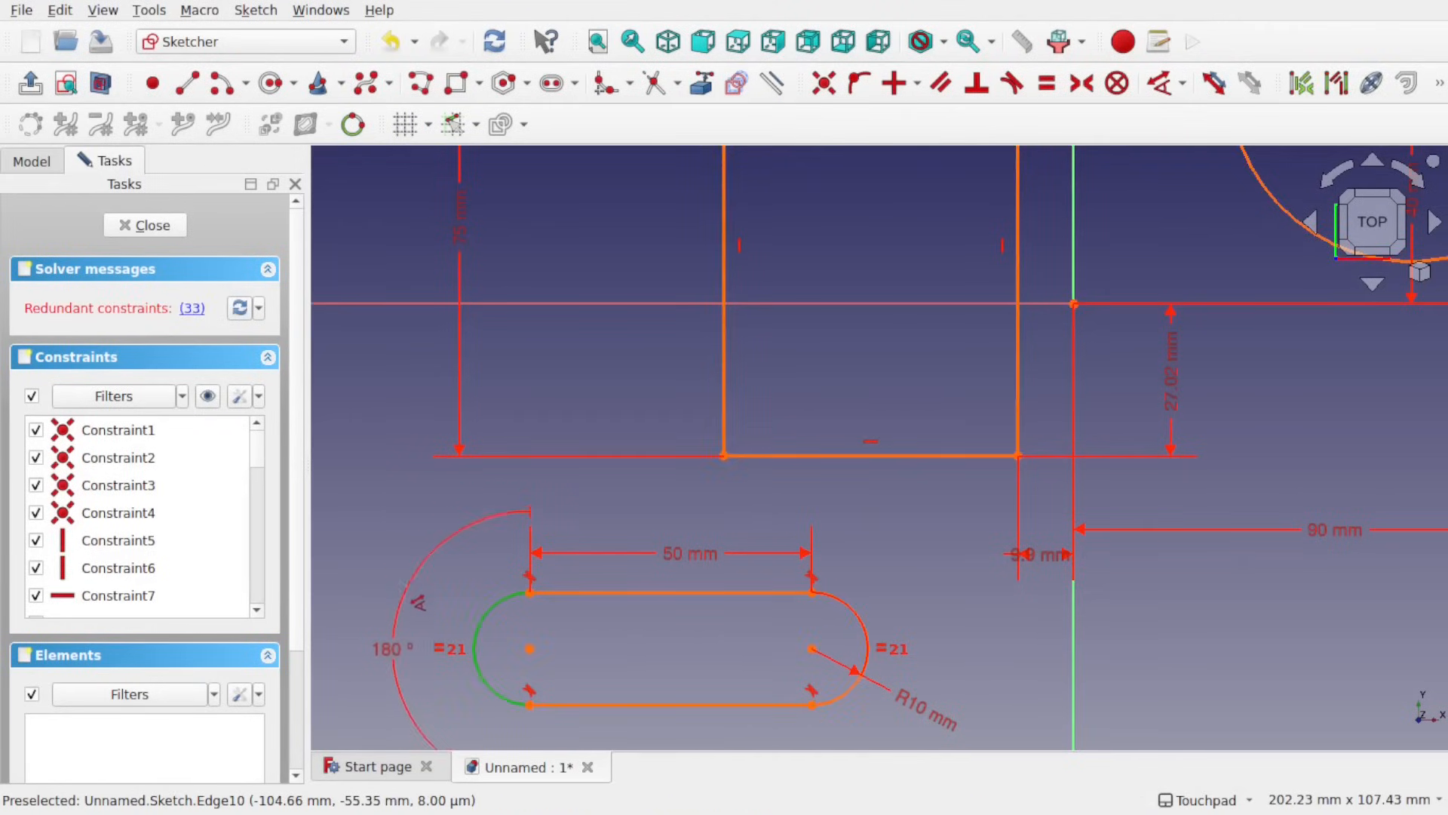
pyautogui.press('Escape')
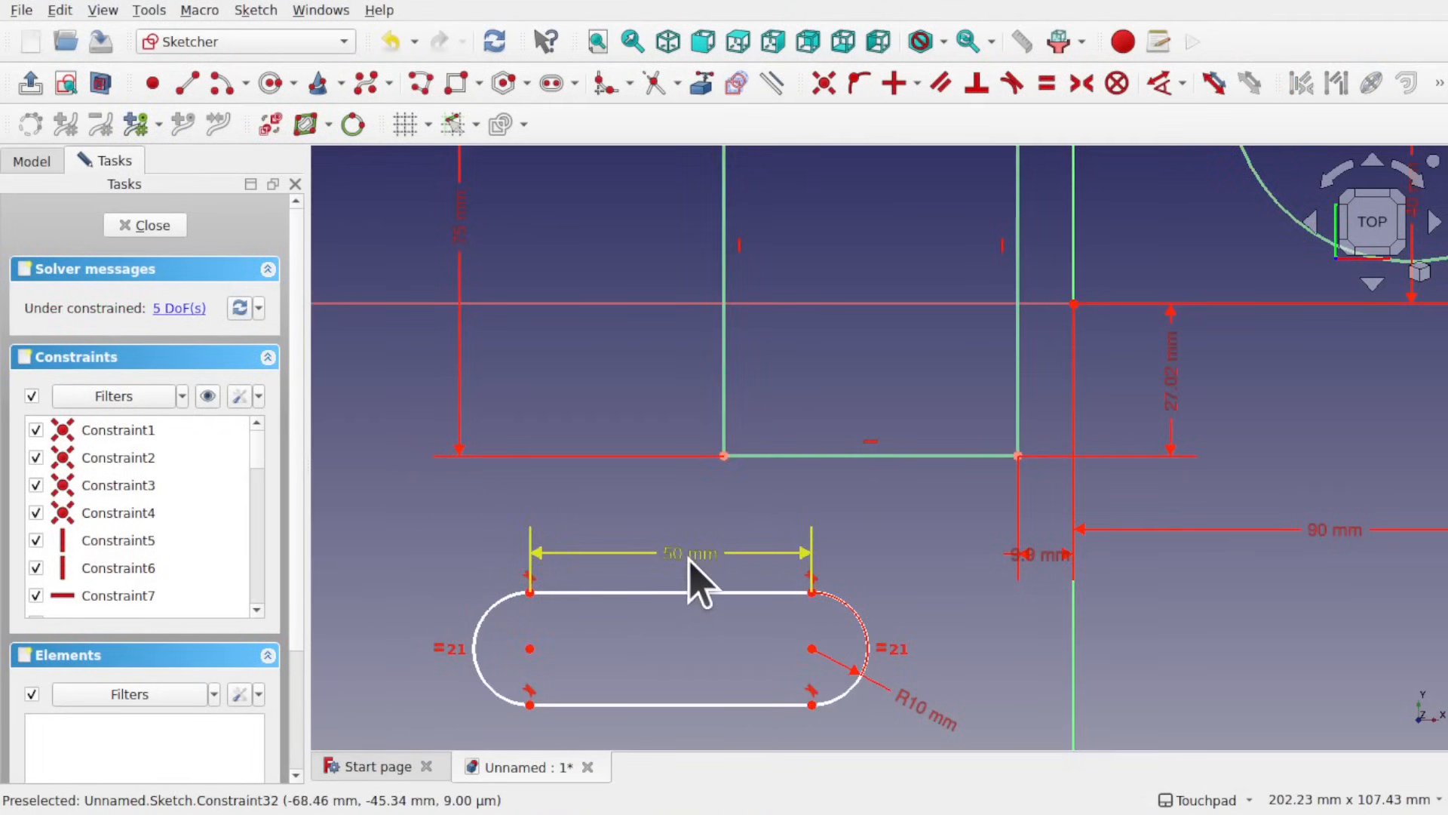
# - Delete the slot's 50 mm length dimension and the 10 mm radius dimension on its right end arc
pyautogui.click(690, 560)
pyautogui.press('Delete')
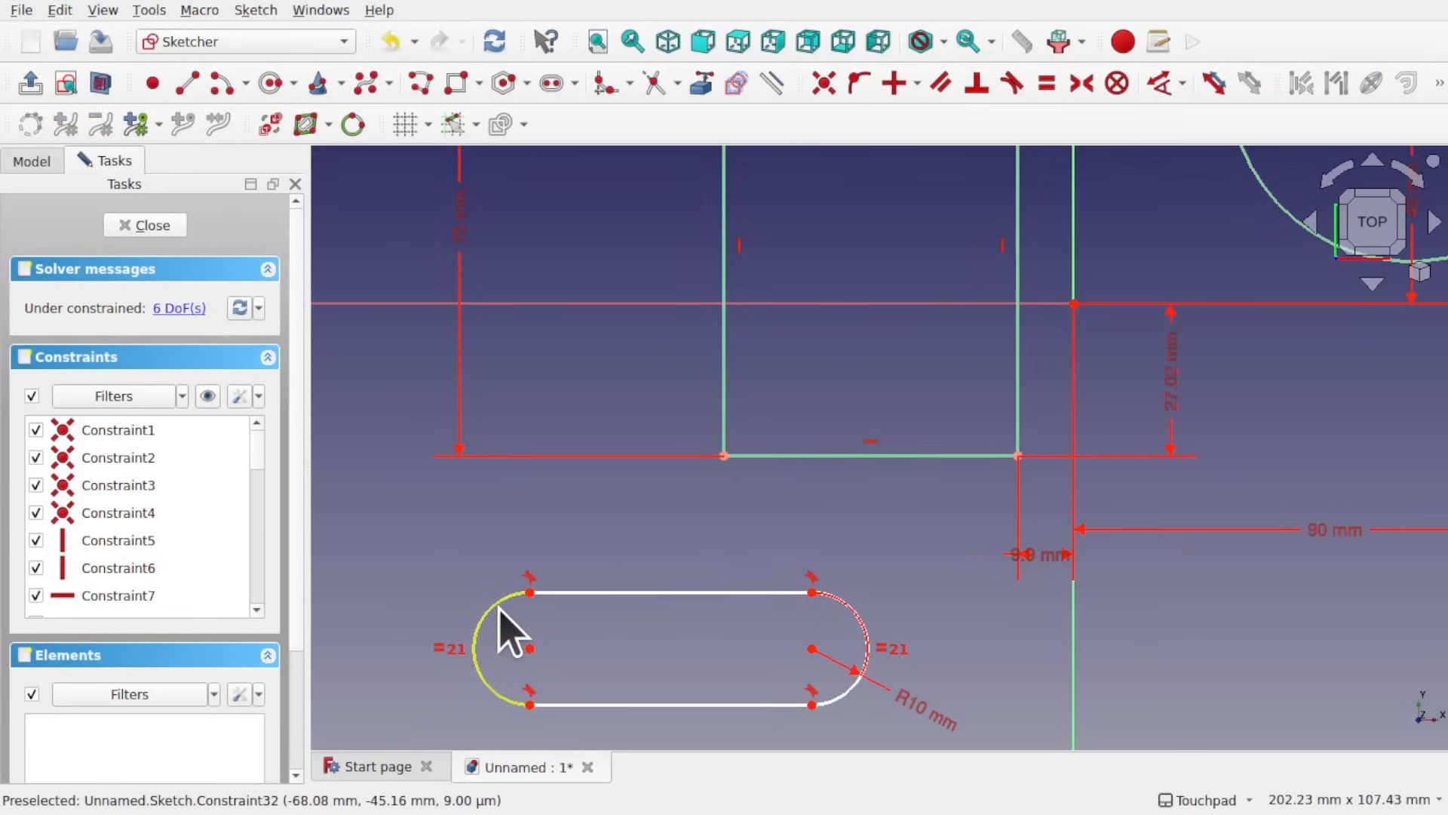
pyautogui.click(937, 717)
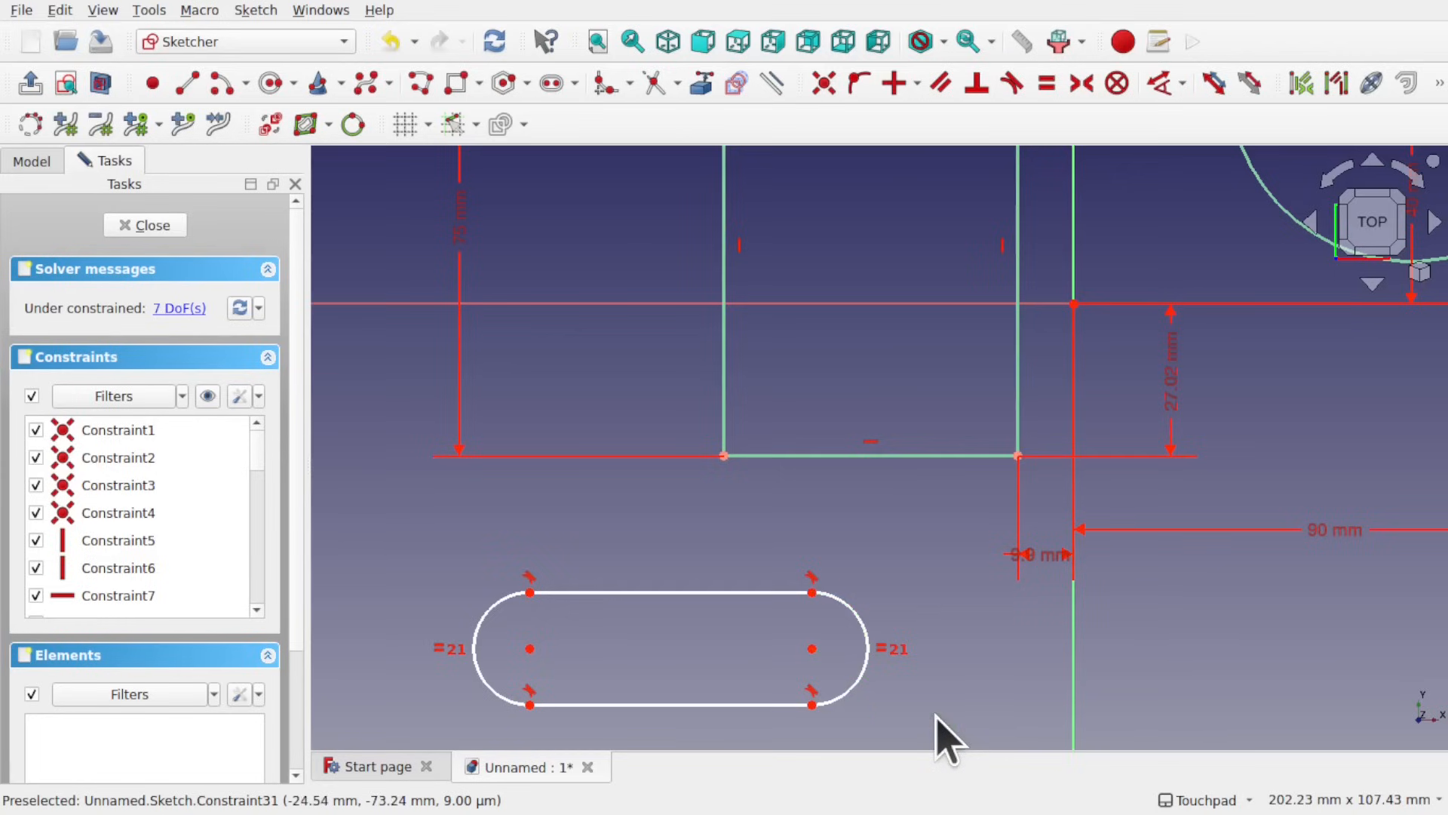
# - Cycle the Dimension tool on the slot's left end arc from radius through diameter to arc angle and try to place a 180° angle
pyautogui.click(1164, 85)
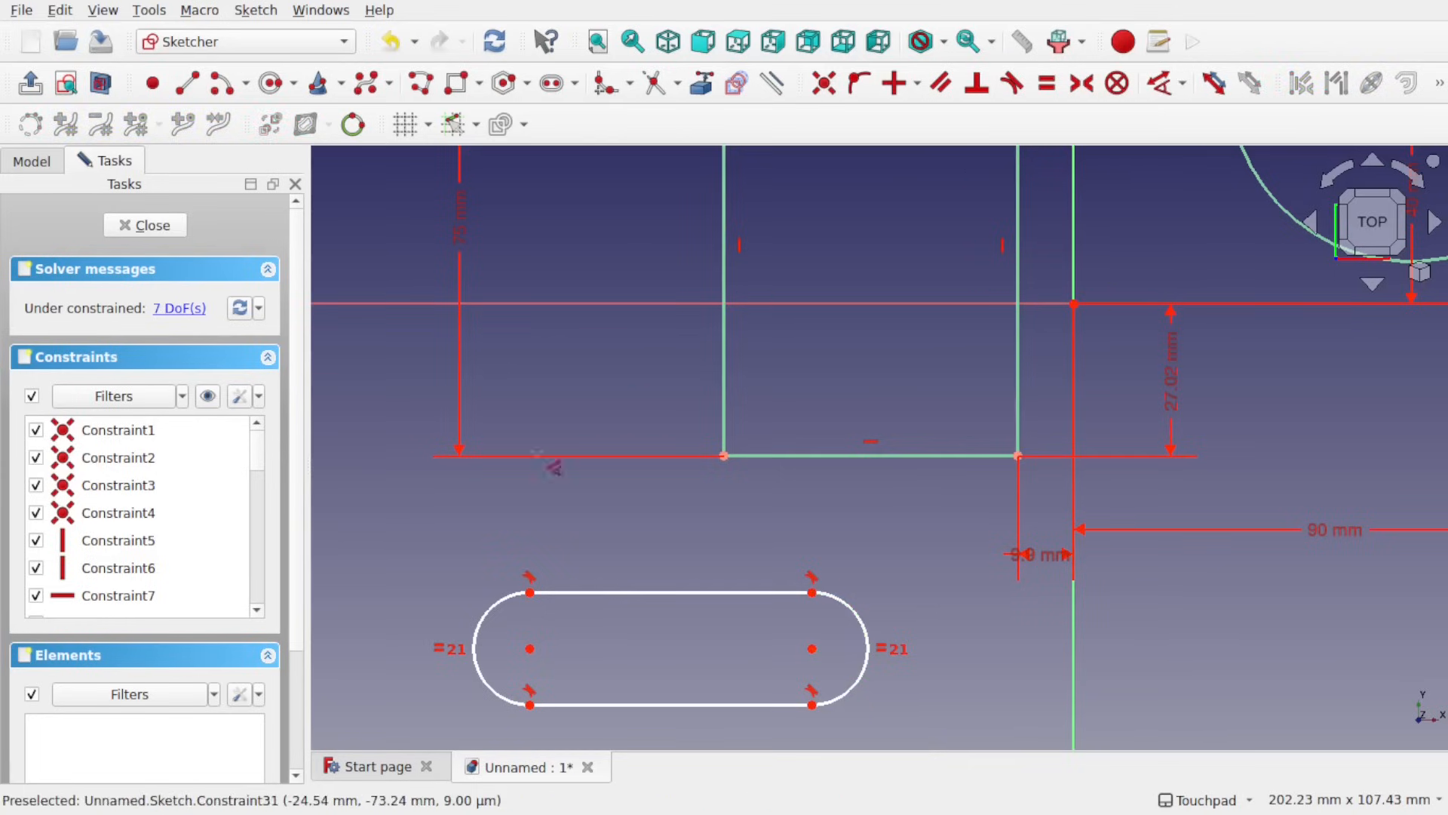
pyautogui.click(498, 626)
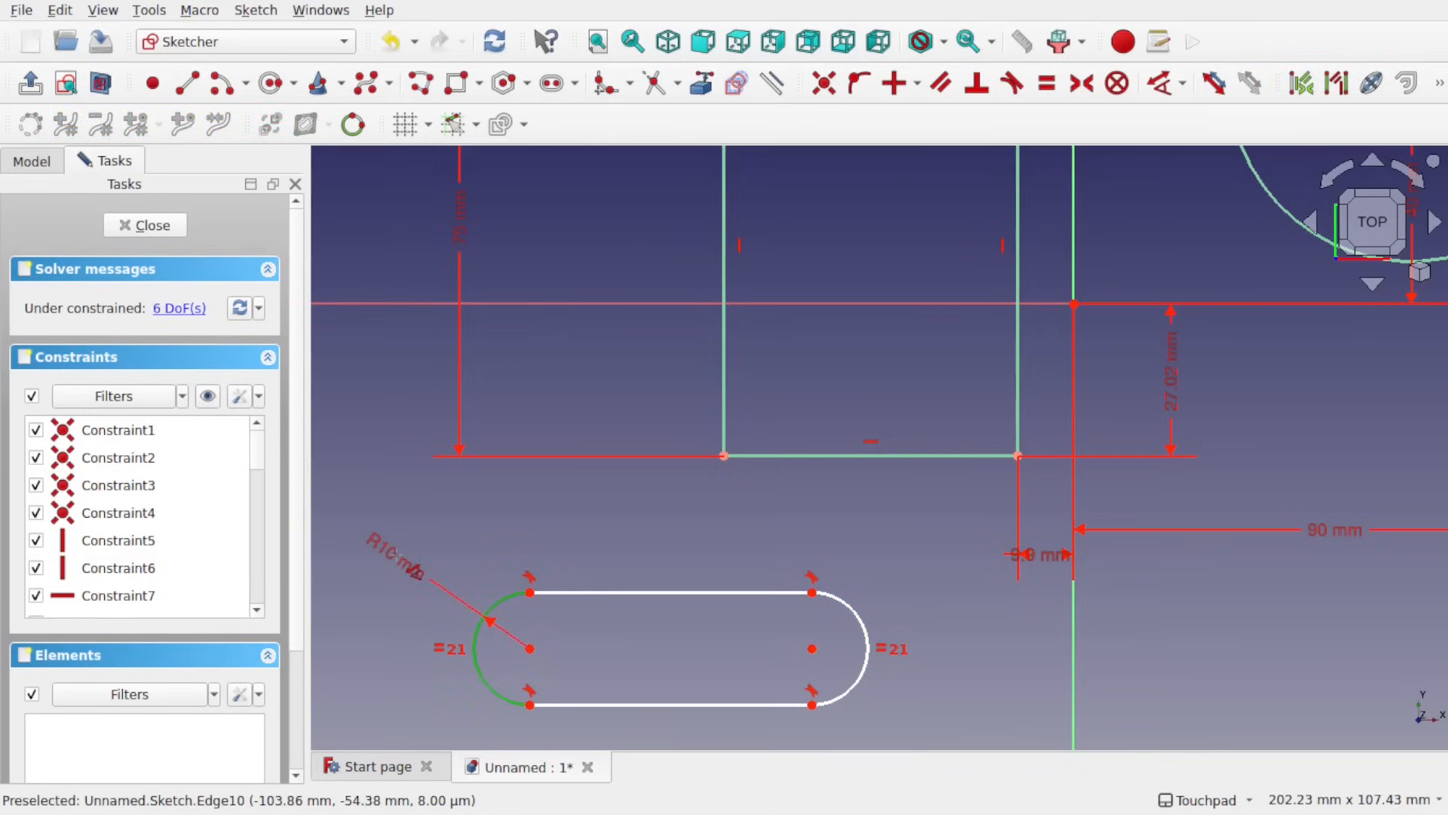
pyautogui.press('m')
pyautogui.press('m')
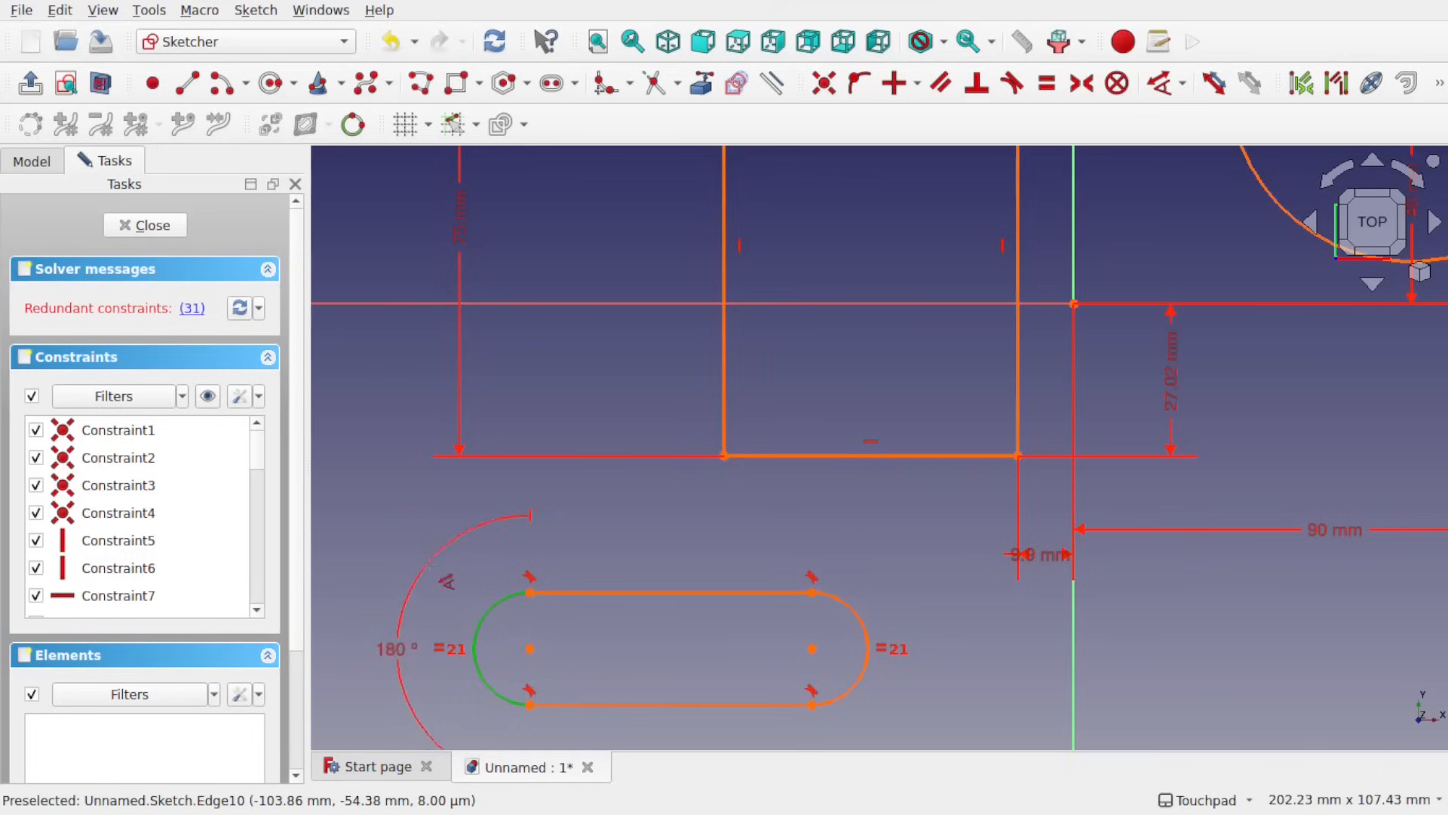
pyautogui.scroll(-2, 469, 542)
pyautogui.scroll(-3, 474, 538)
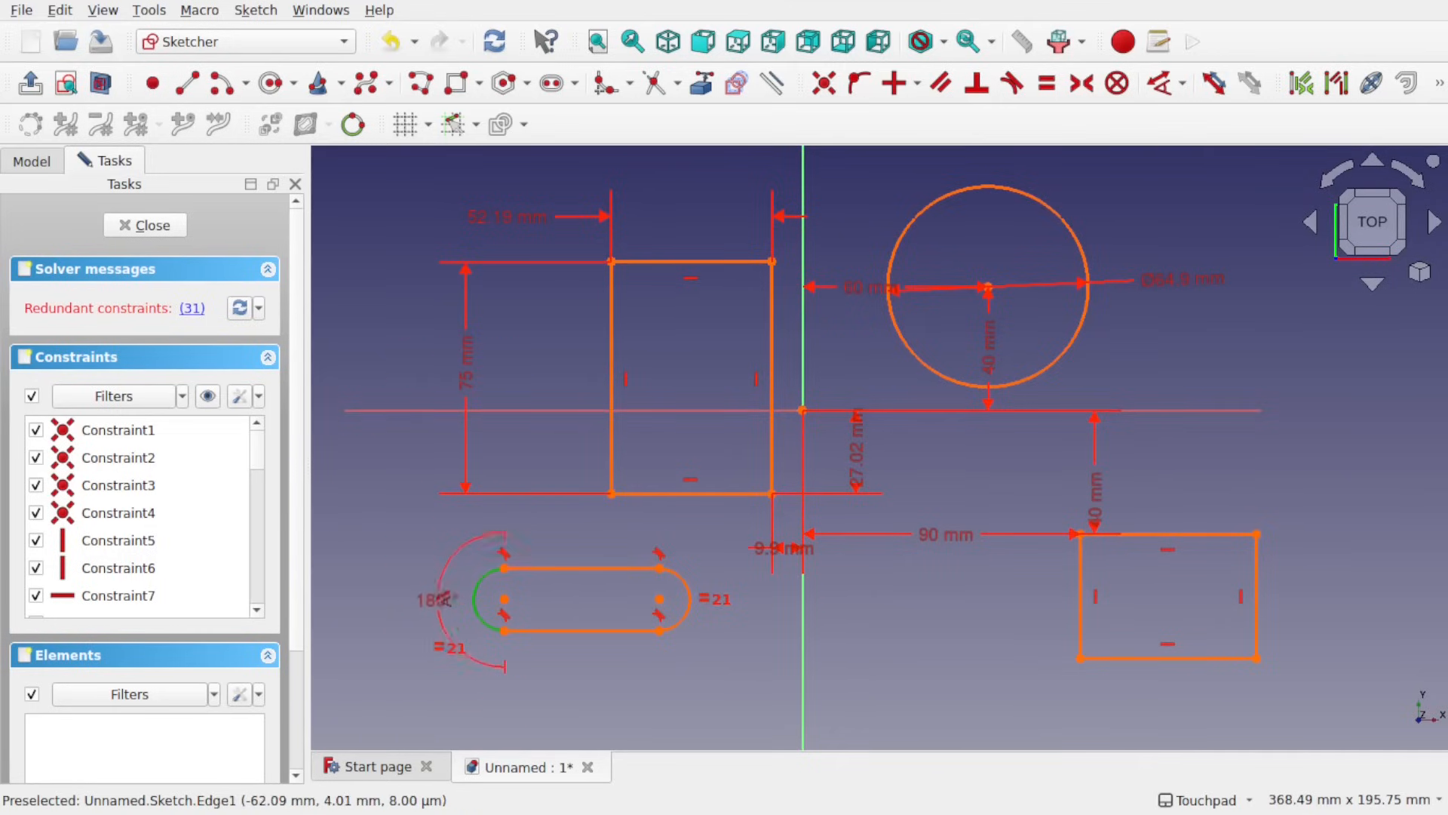
pyautogui.scroll(3, 421, 583)
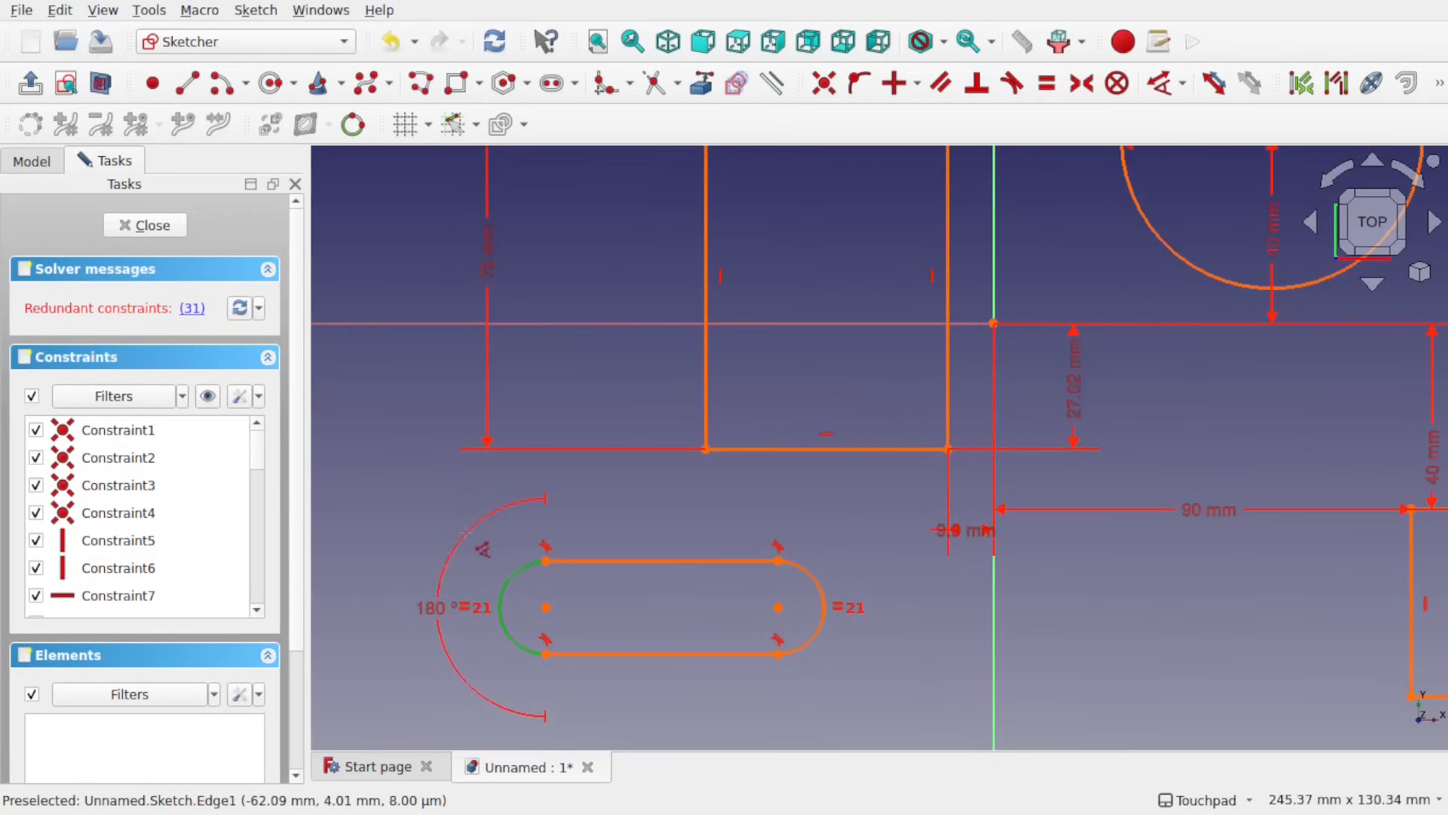
pyautogui.click(487, 542)
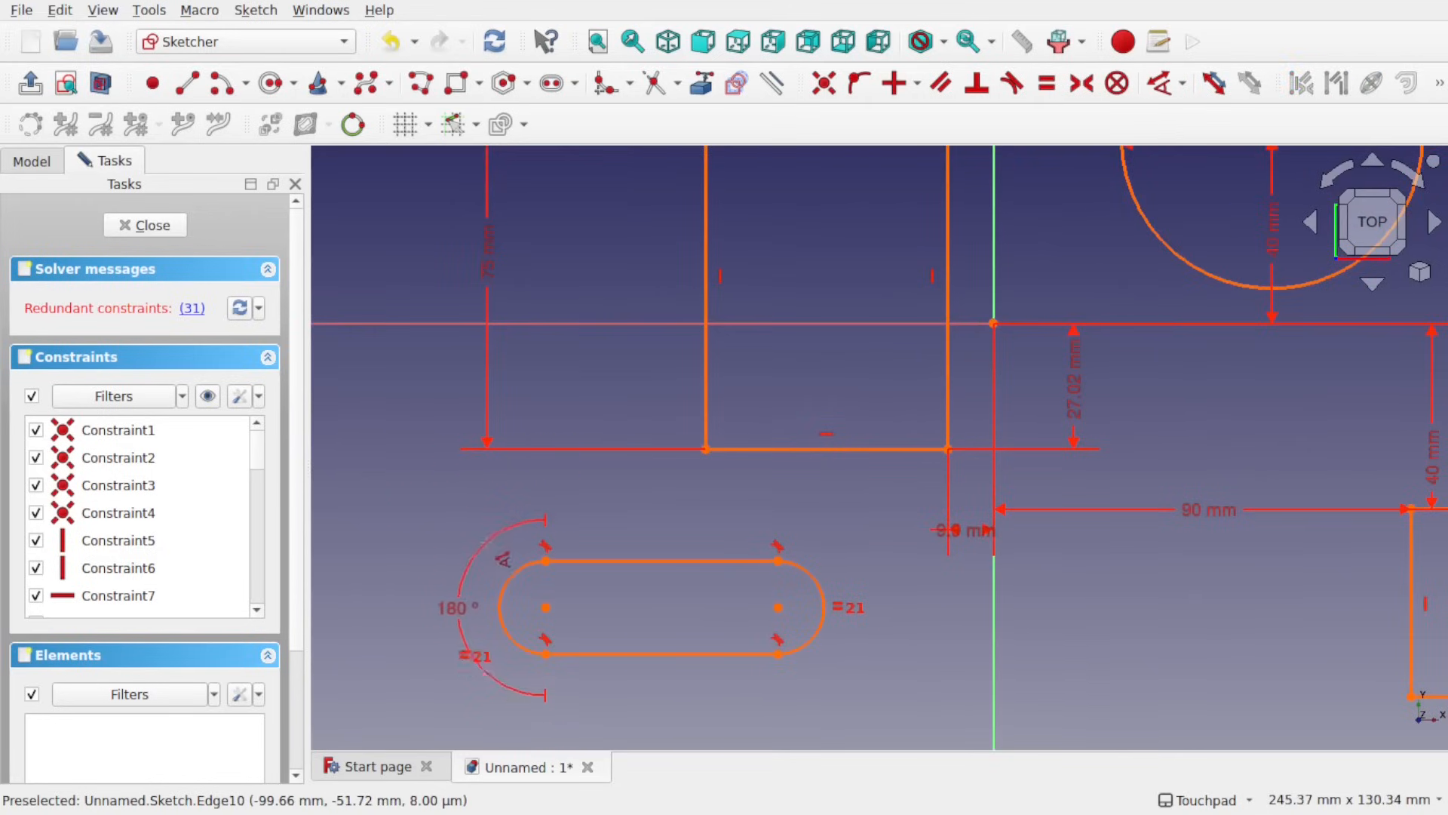
pyautogui.click(450, 575)
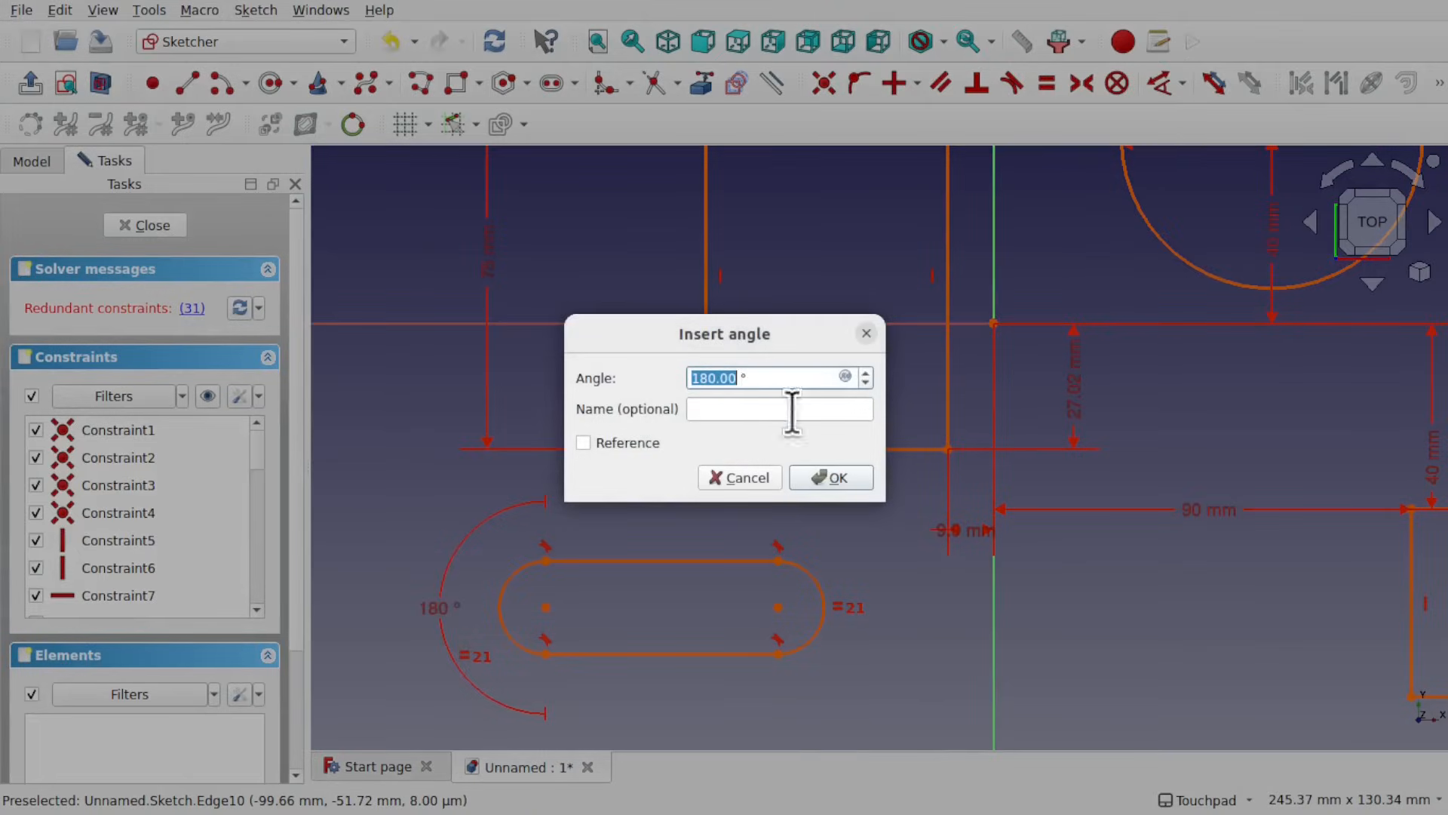
pyautogui.click(831, 479)
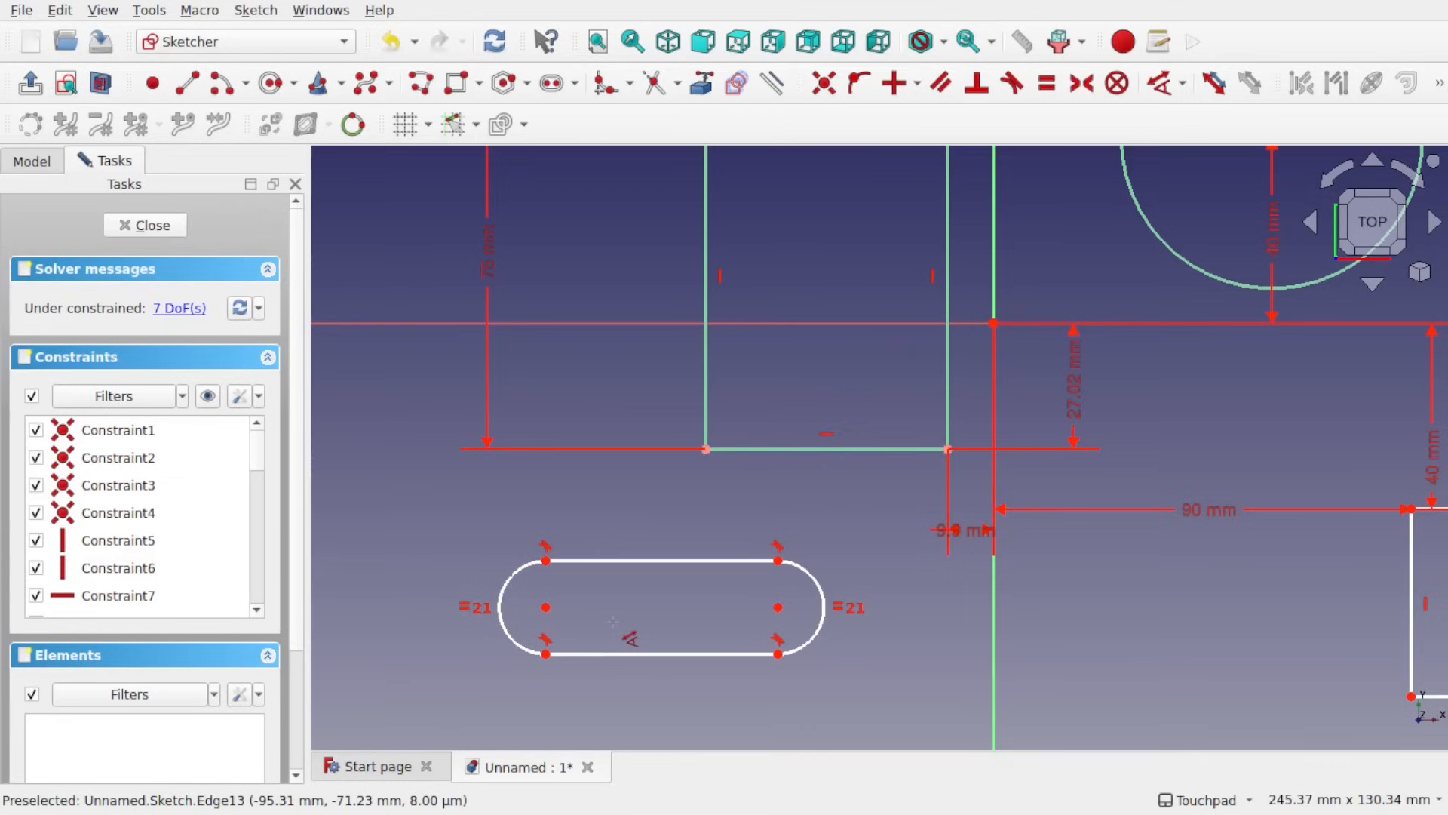
# - Cycle the Dimension tool on the slot's left end arc through diameter and angle back to radius, and cancel the dimension
pyautogui.click(504, 596)
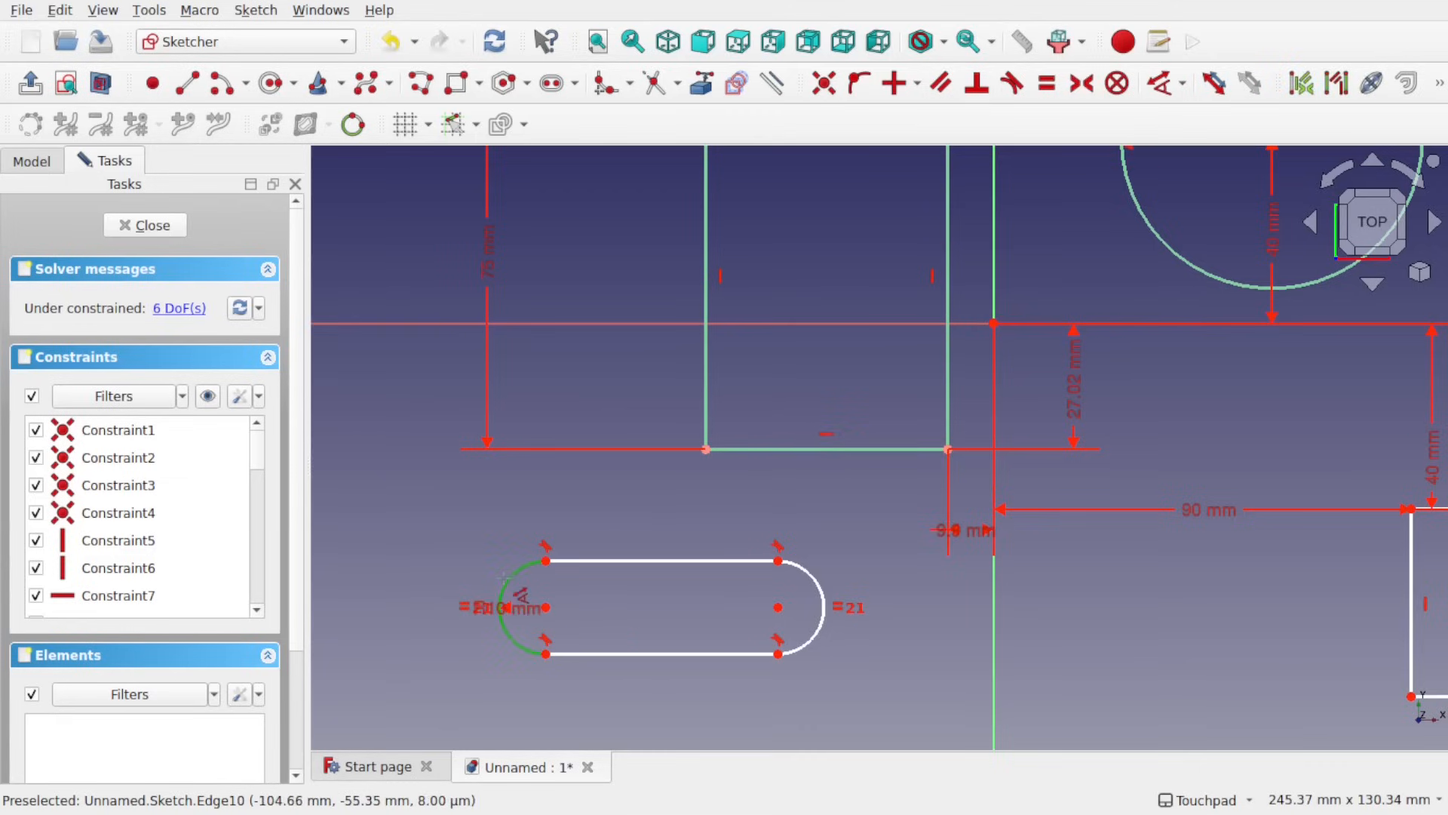
pyautogui.press('m')
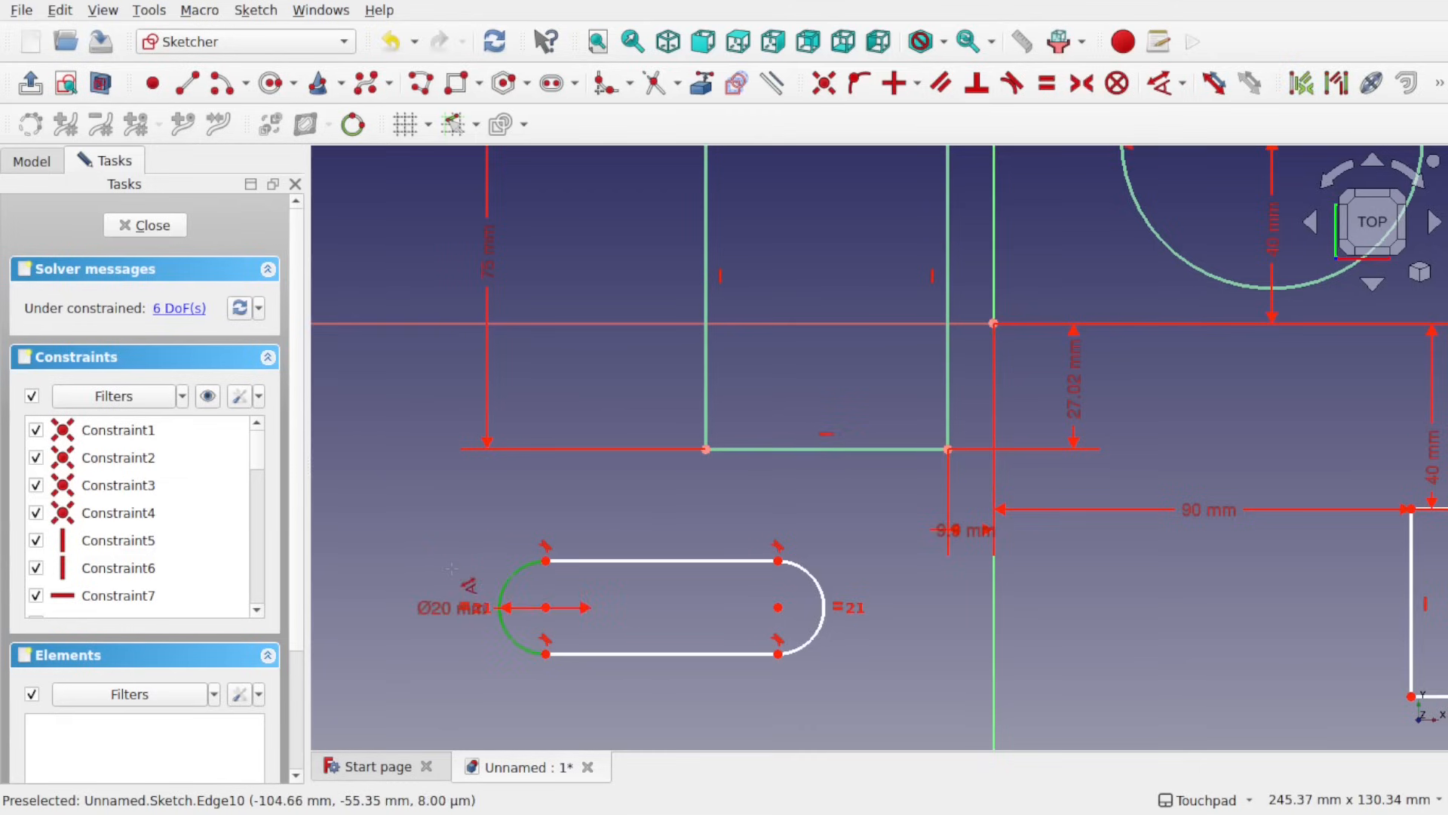
pyautogui.press('m')
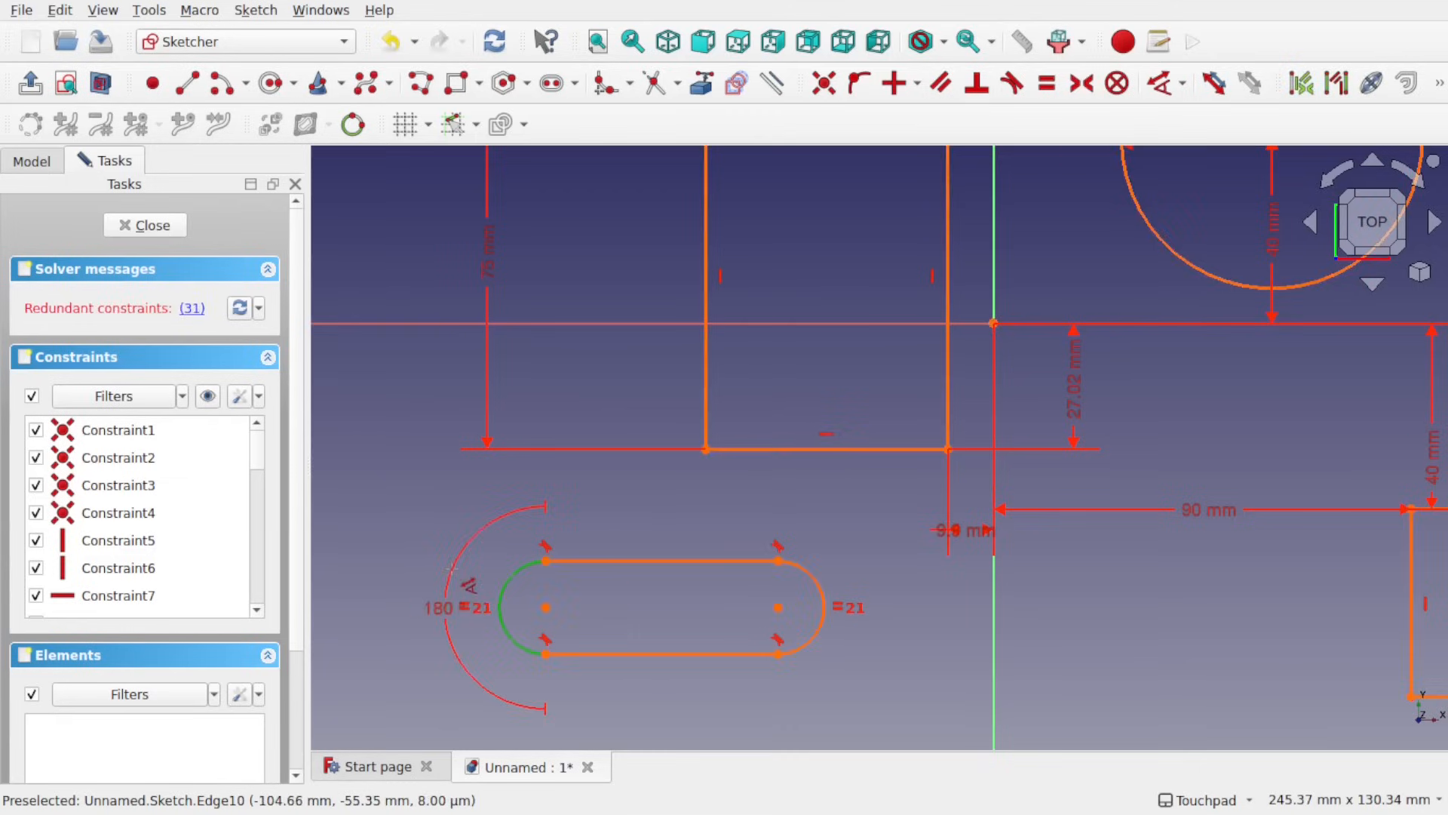
pyautogui.press('m')
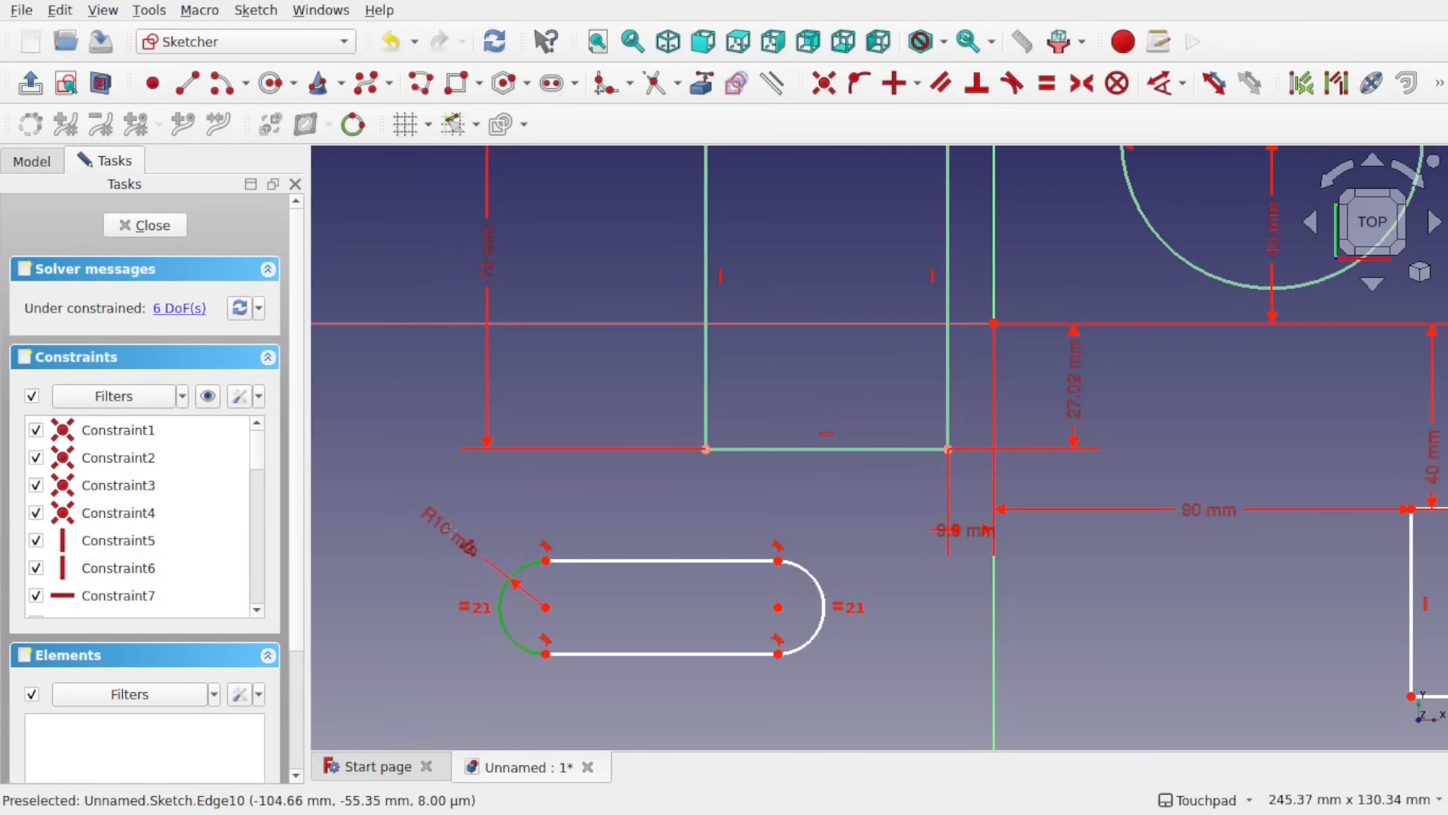
pyautogui.press('Escape')
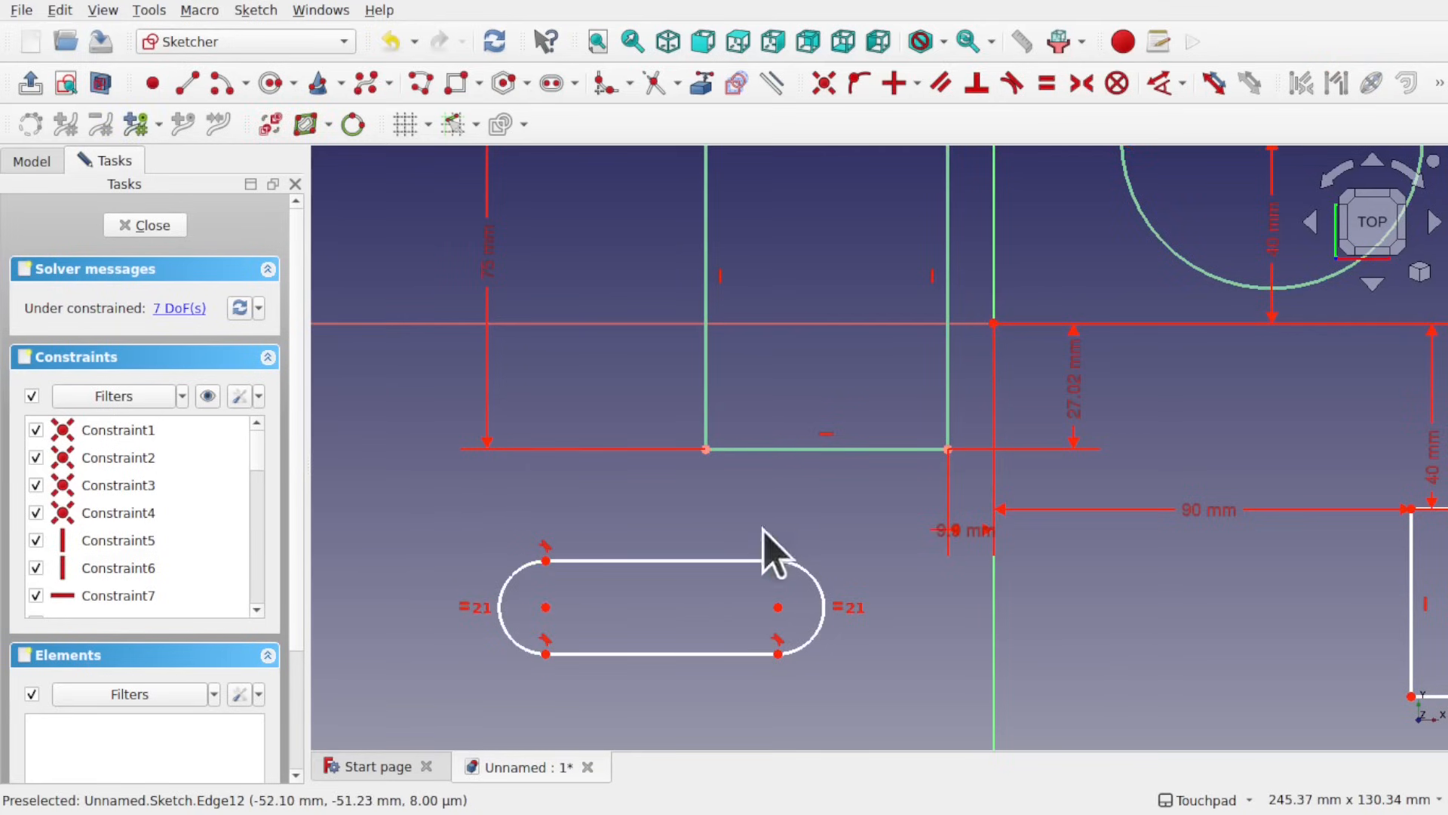
# - Delete all geometry and constraints from the sketch
pyautogui.scroll(-4, 858, 513)
pyautogui.scroll(1, 857, 513)
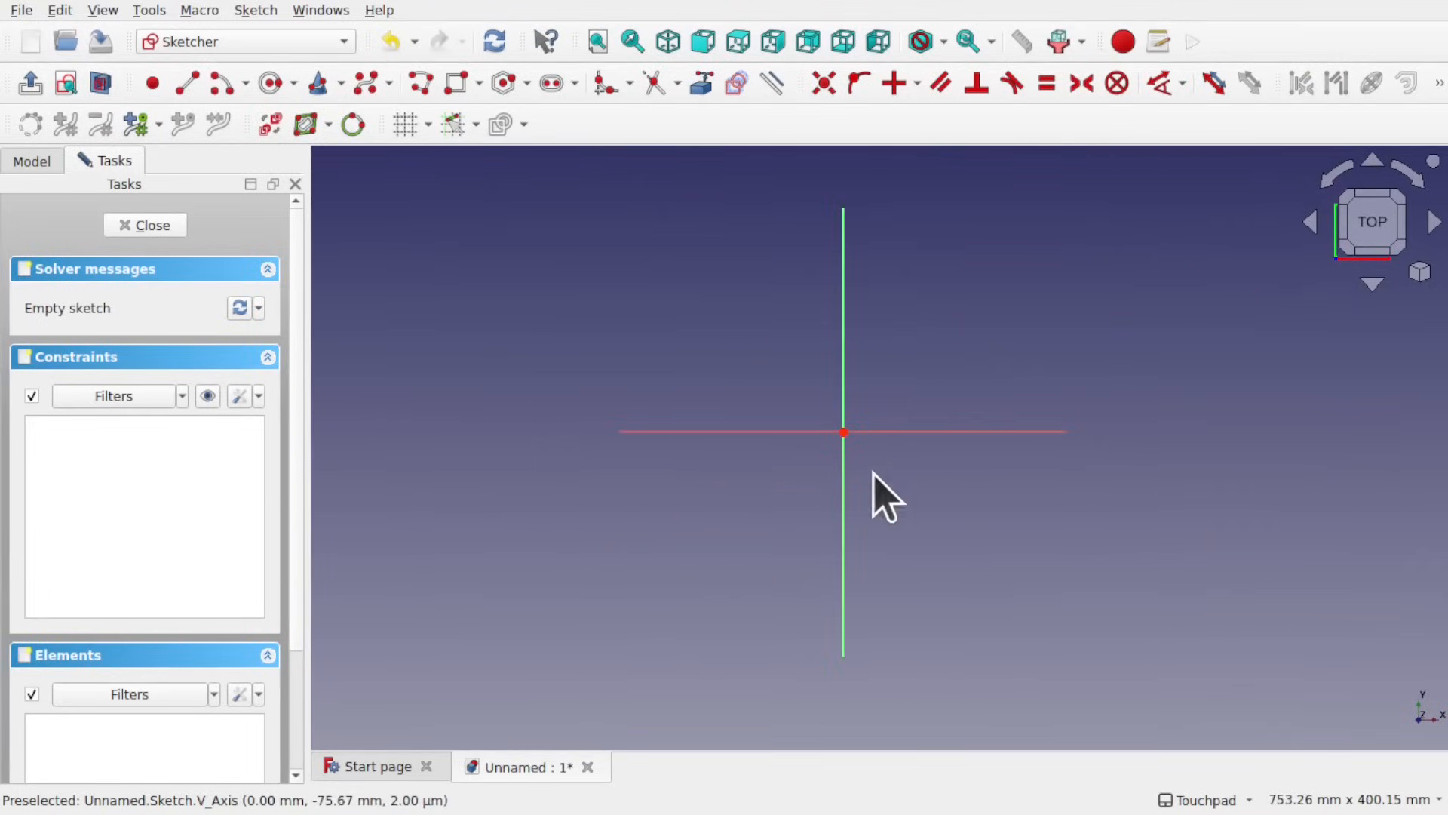
# - Sketch a centre-mode arc centred in the upper-left quadrant, curving across the horizontal axis on the far side of the vertical axis
pyautogui.click(221, 83)
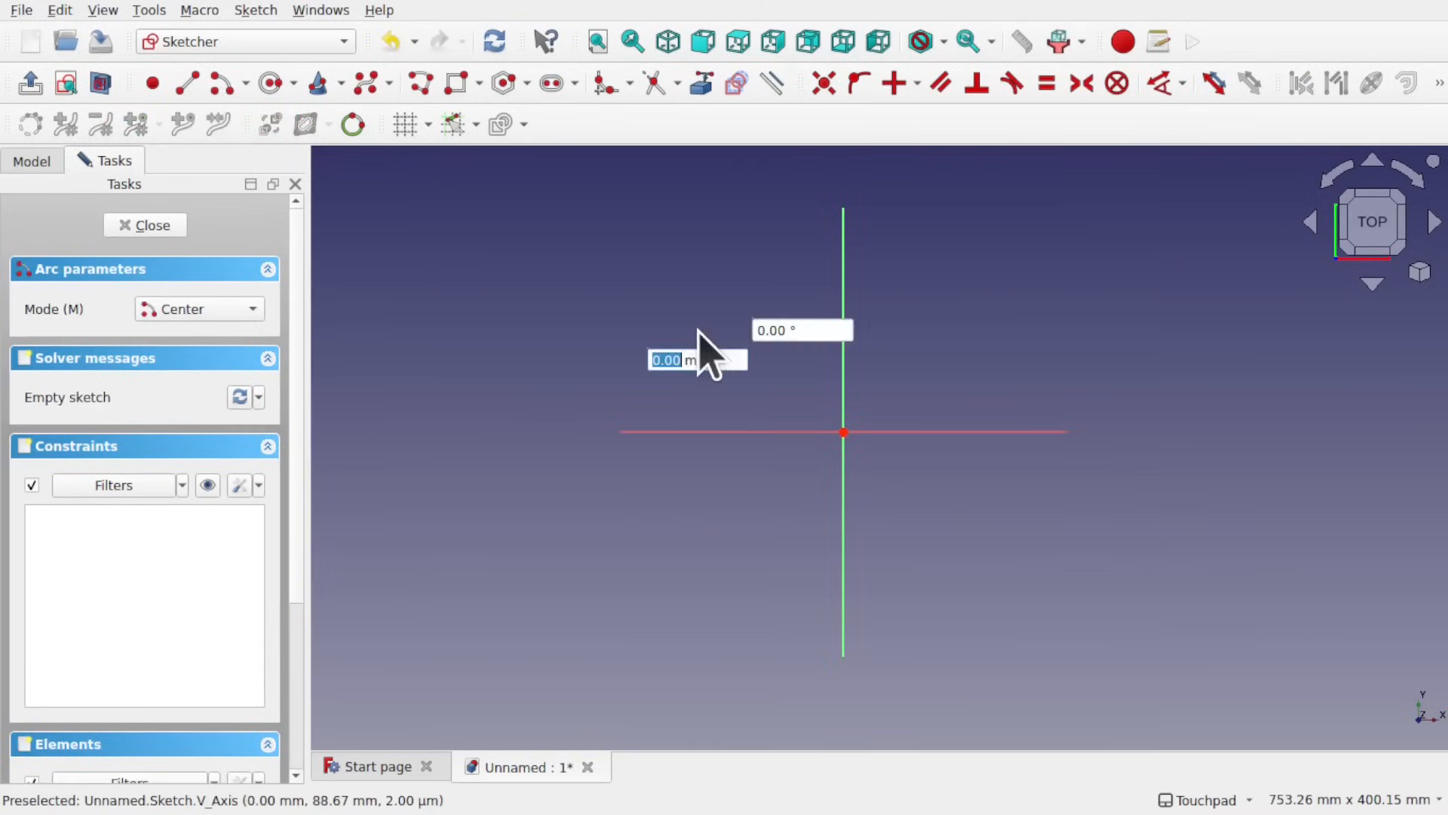
pyautogui.click(700, 331)
pyautogui.click(1066, 540)
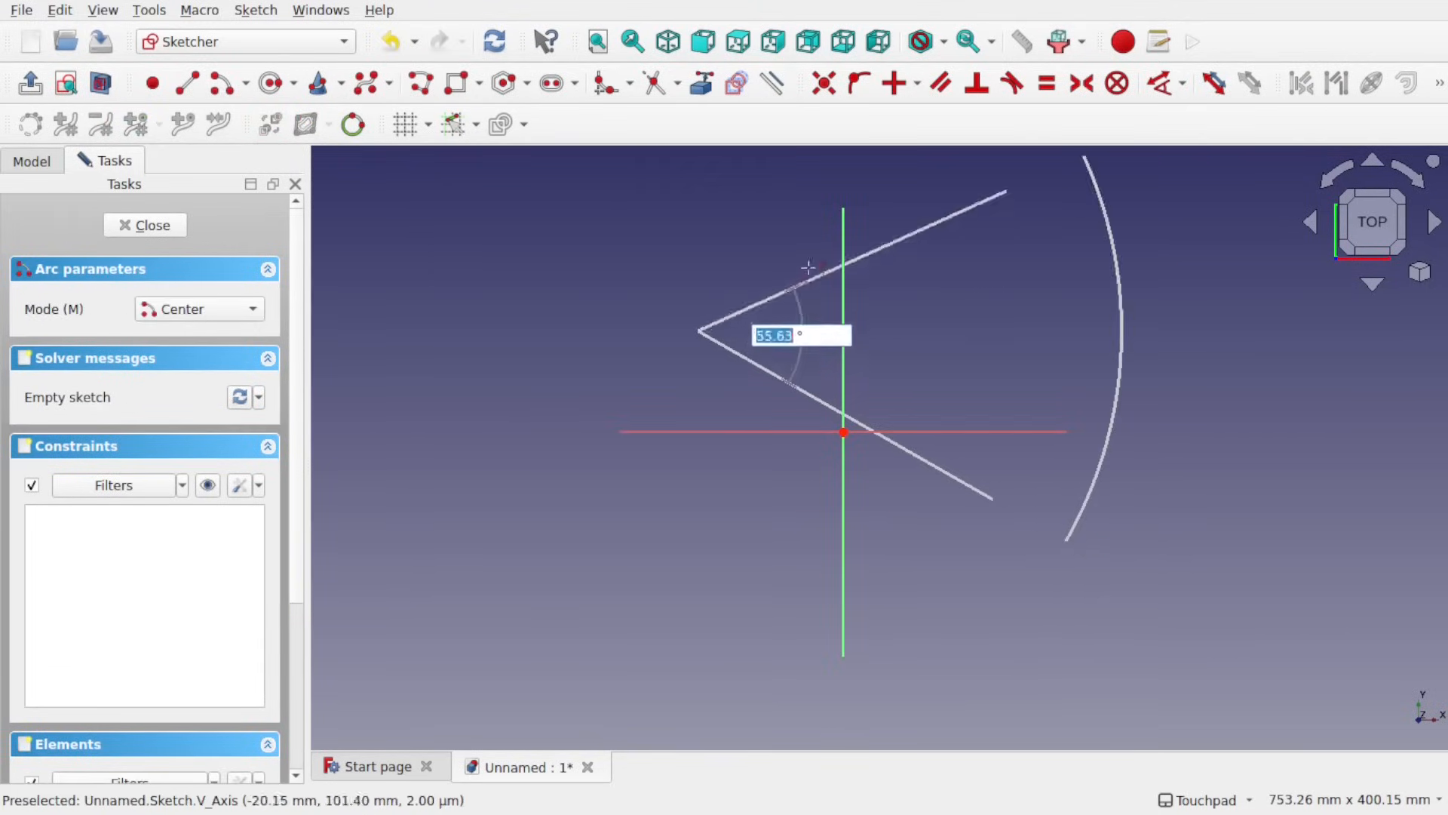
pyautogui.click(943, 173)
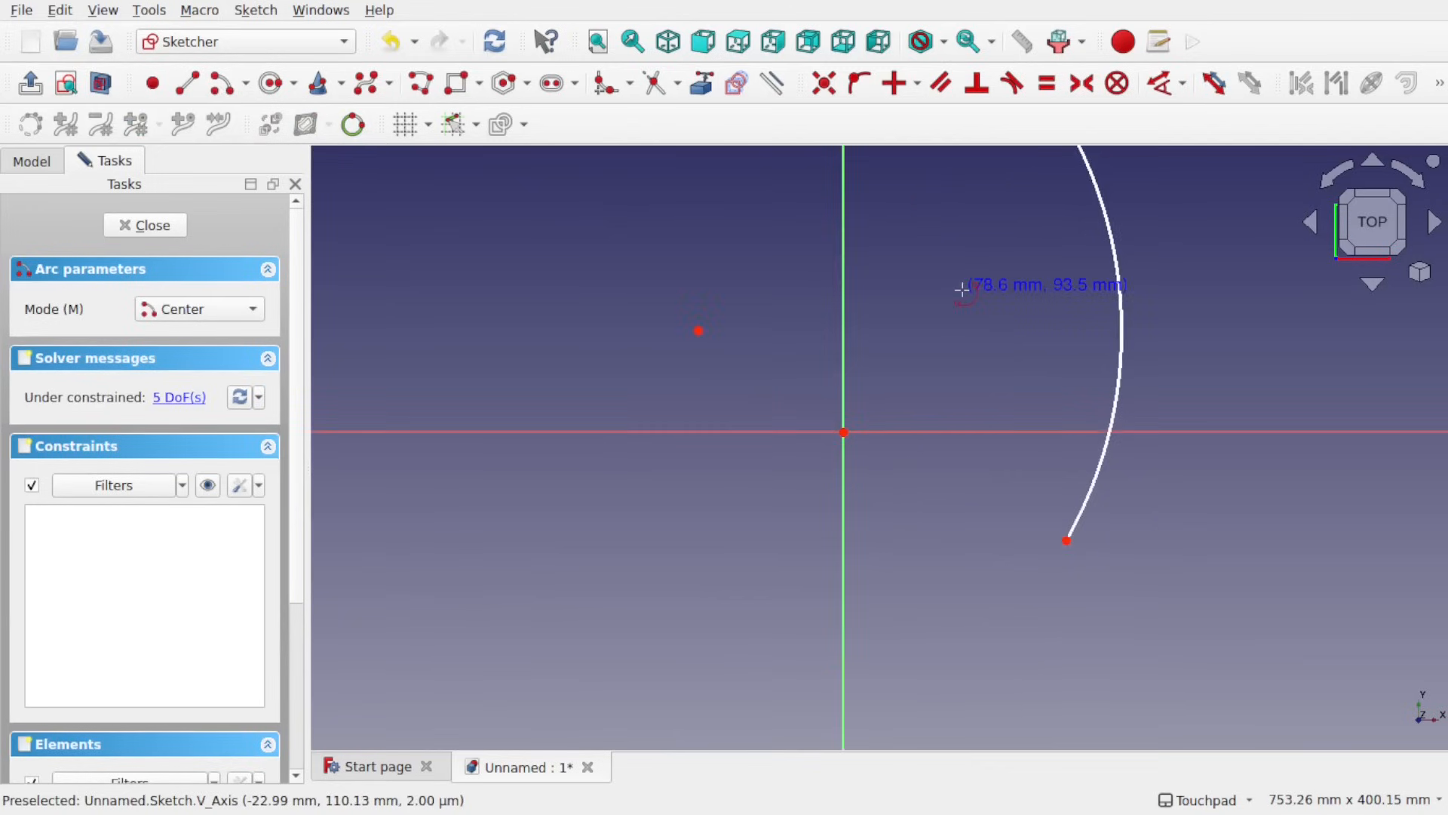
pyautogui.scroll(-3, 957, 277)
pyautogui.scroll(4, 959, 283)
pyautogui.scroll(-1, 962, 289)
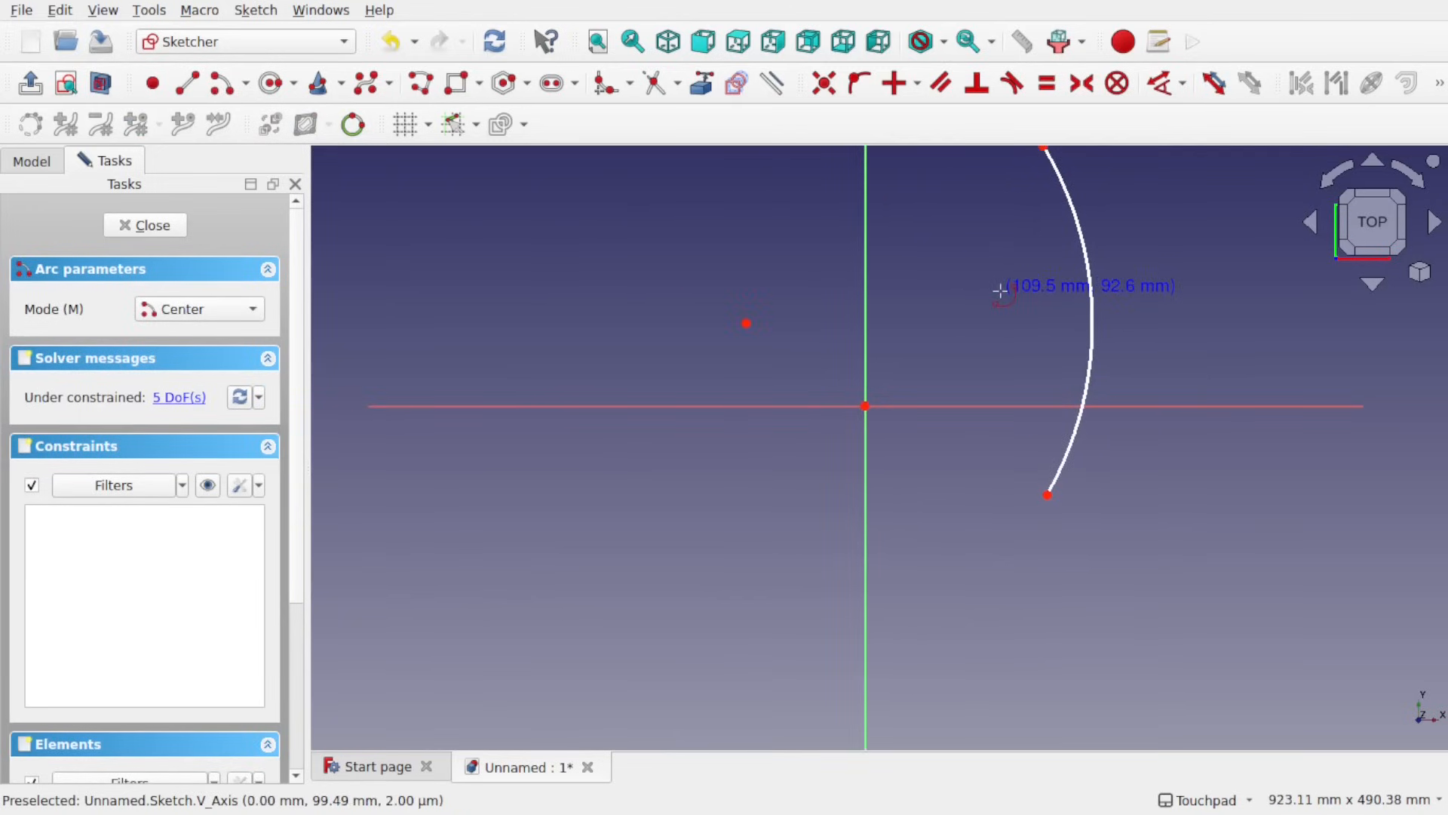
pyautogui.keyDown('shift'); pyautogui.moveTo(1006, 342); pyautogui.dragTo(905, 470, button='middle'); pyautogui.keyUp('shift')
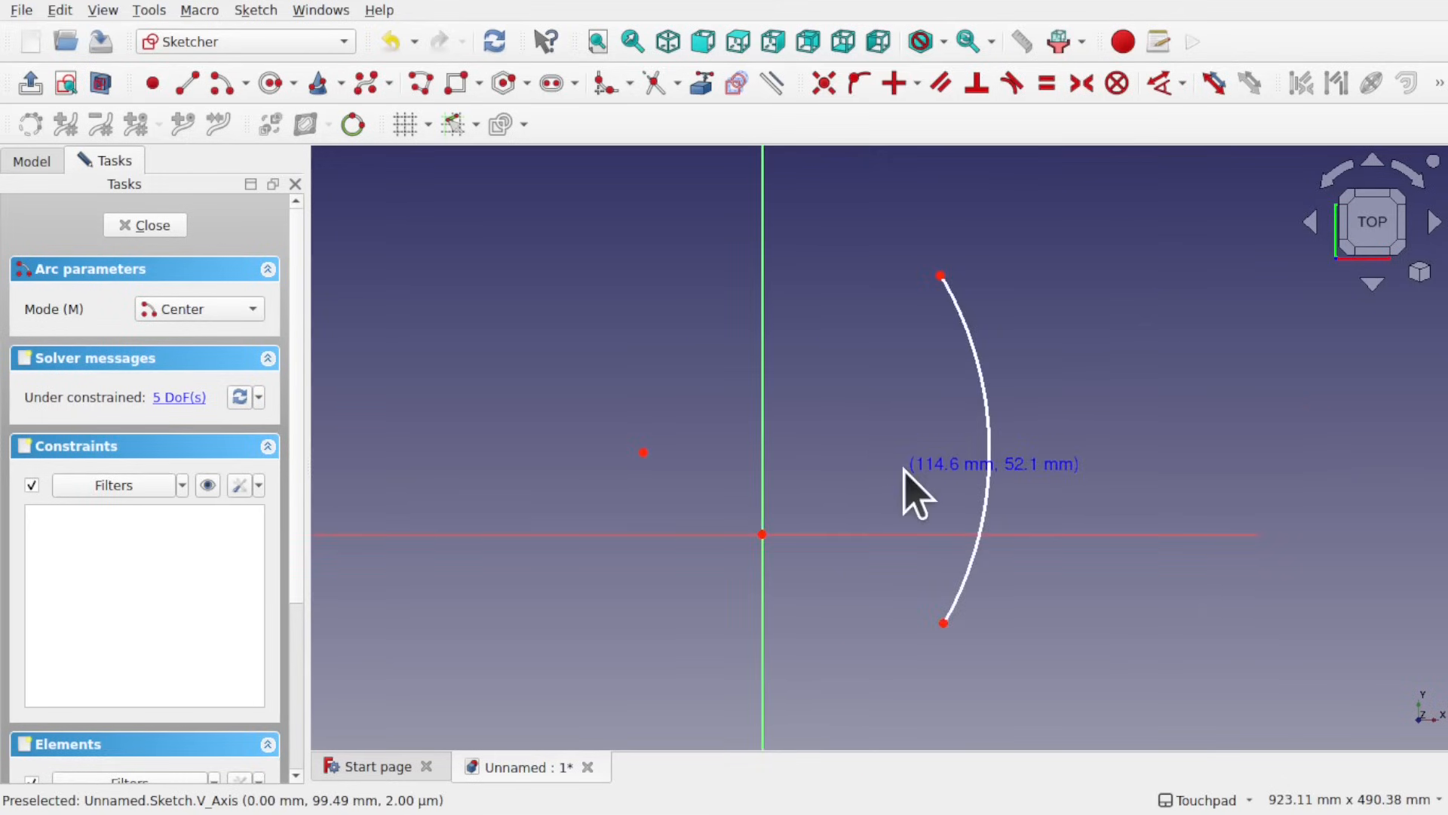
pyautogui.press('Escape')
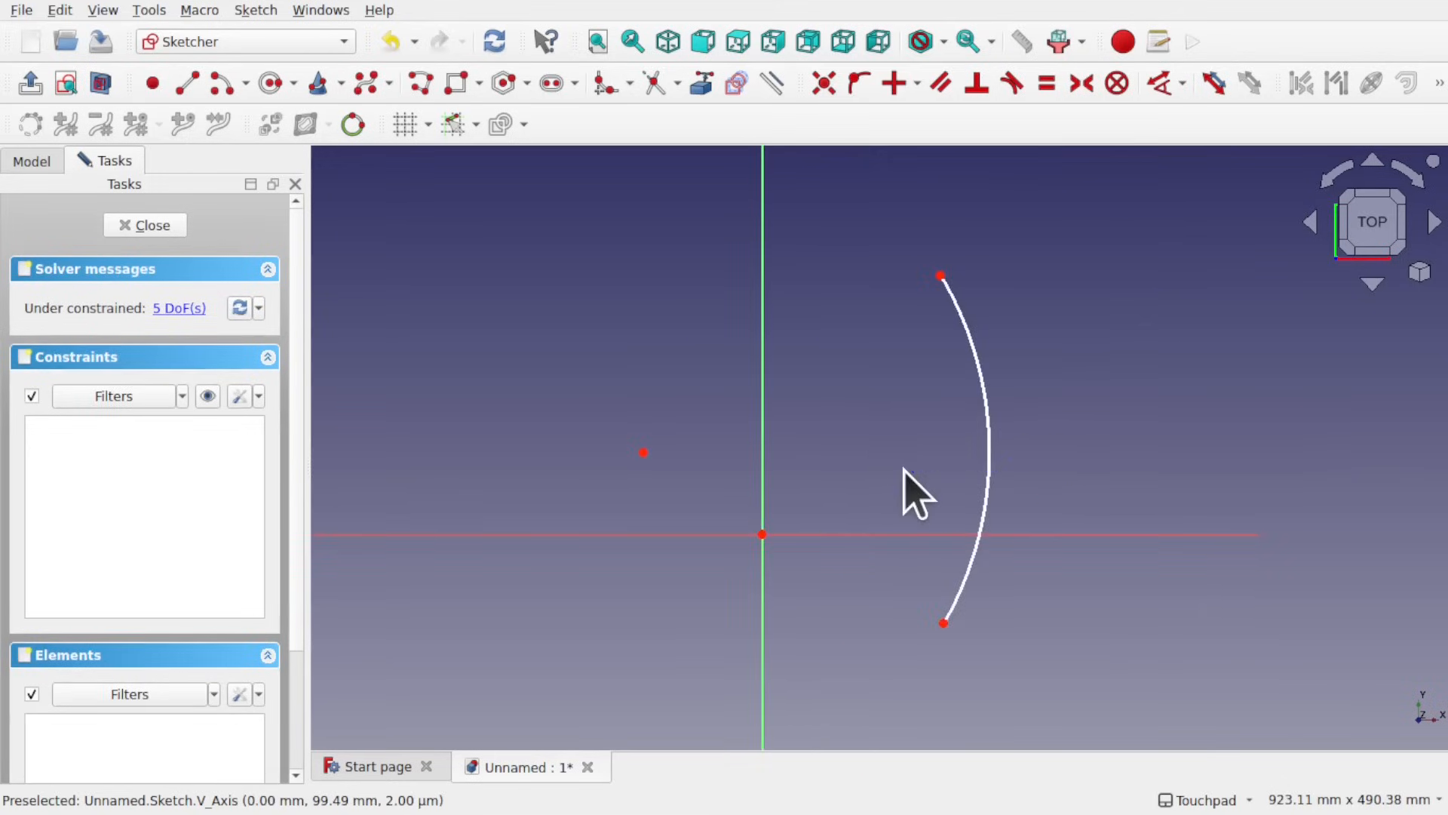
# - Add a radius constraint to the arc, reposition its label inside the curve, and set the radius to 1,000 mm
pyautogui.click(980, 378)
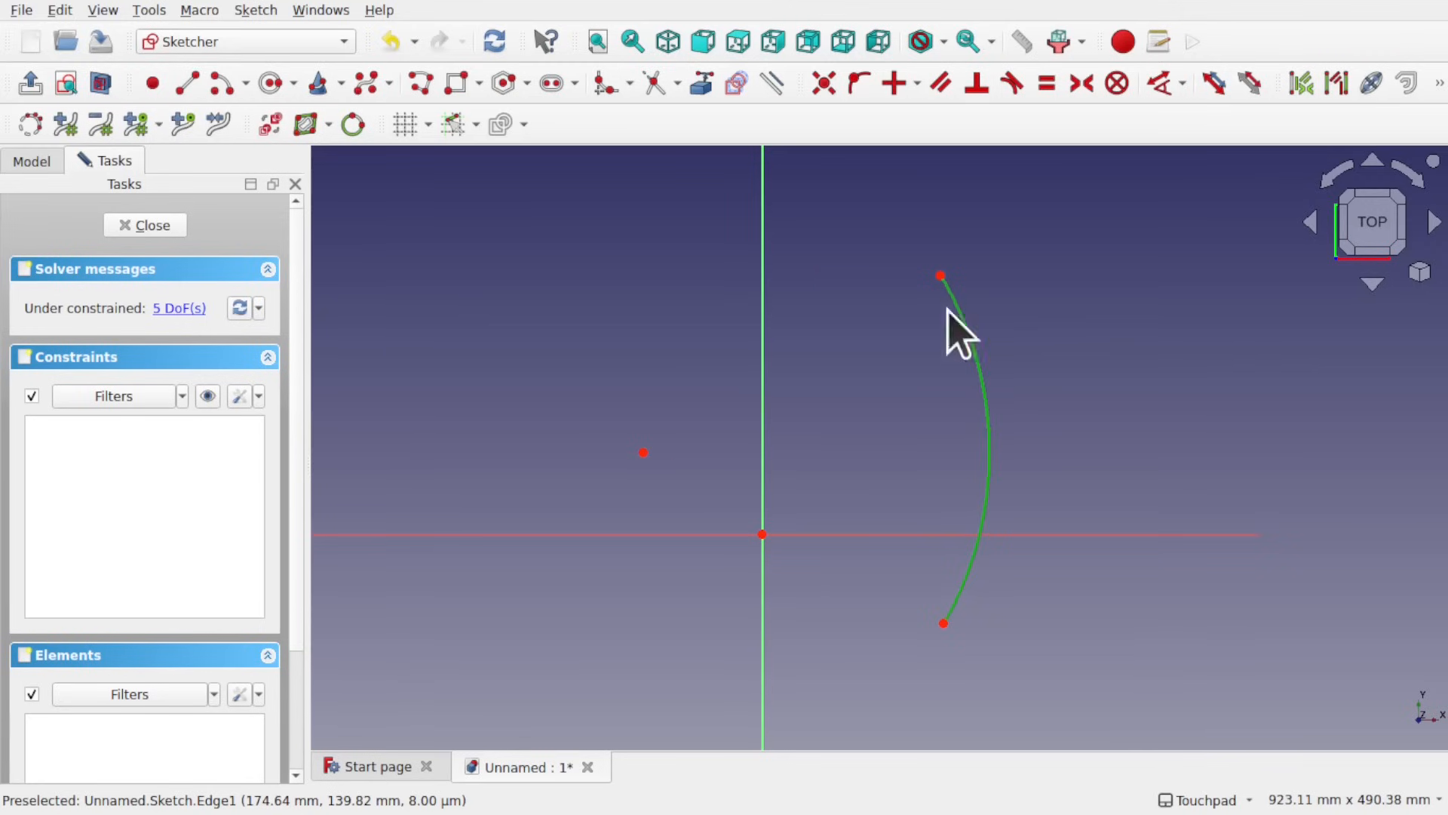
pyautogui.click(1183, 84)
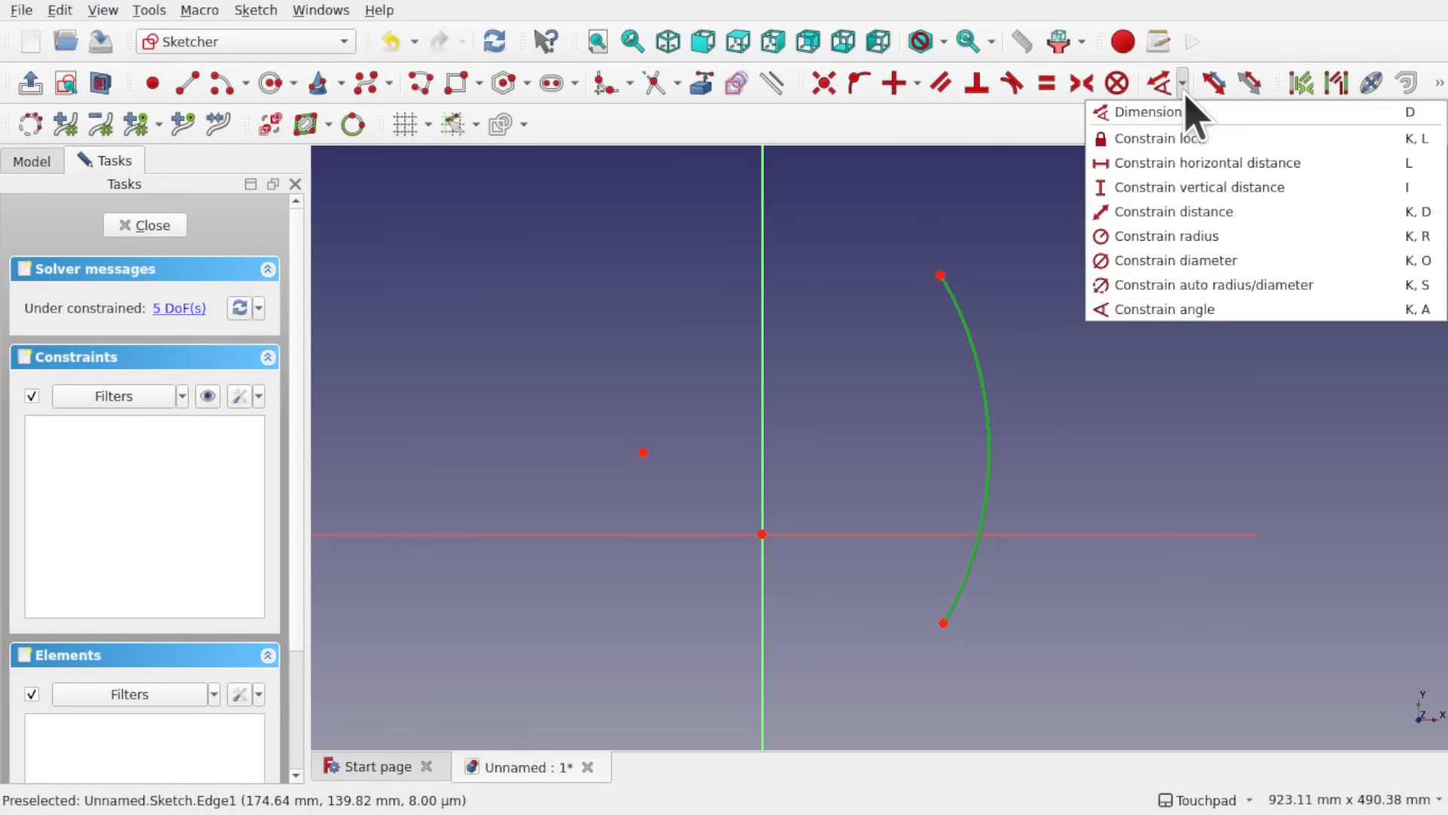
pyautogui.click(1167, 237)
pyautogui.click(836, 480)
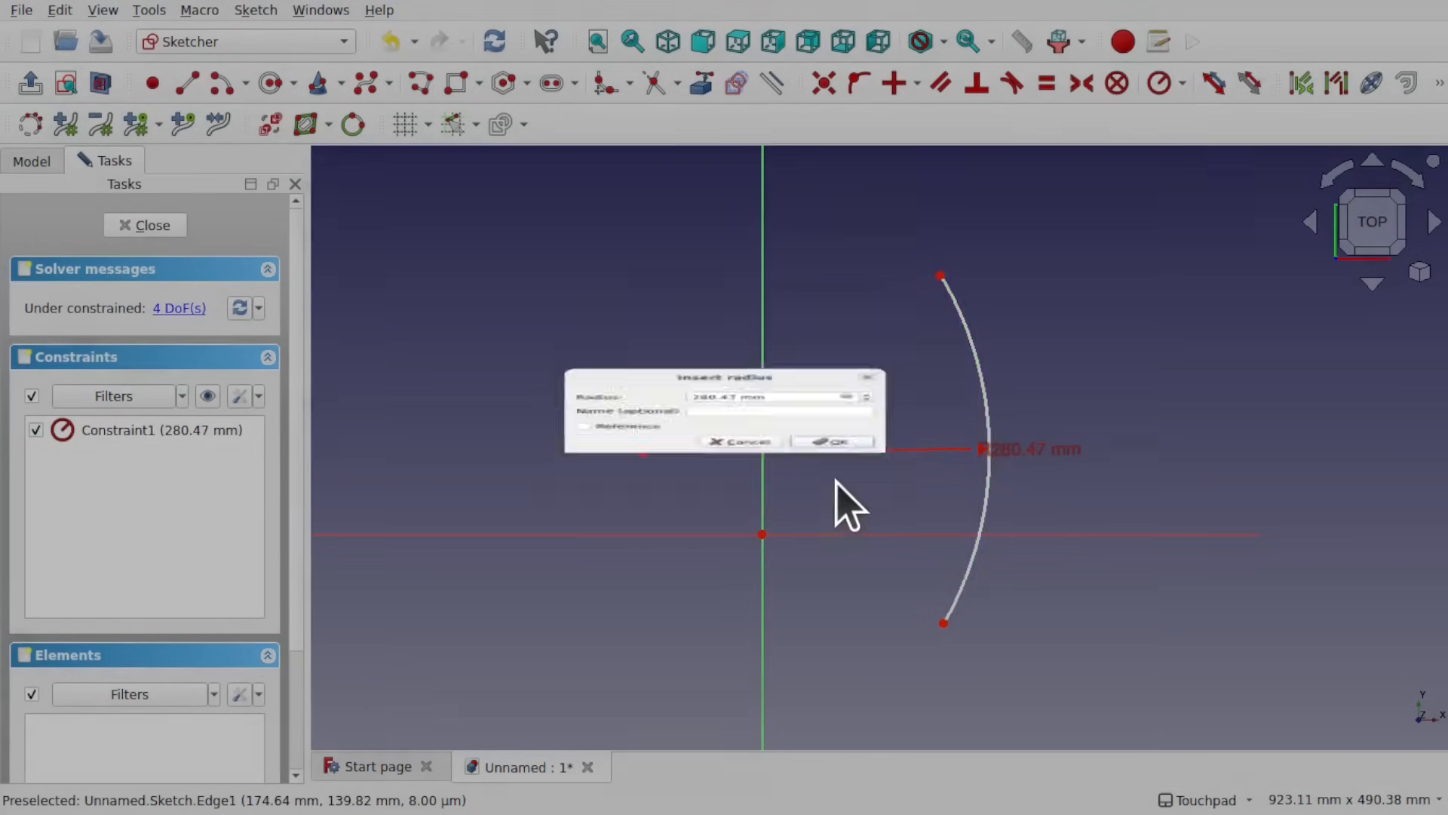
pyautogui.moveTo(1049, 449); pyautogui.dragTo(868, 437)
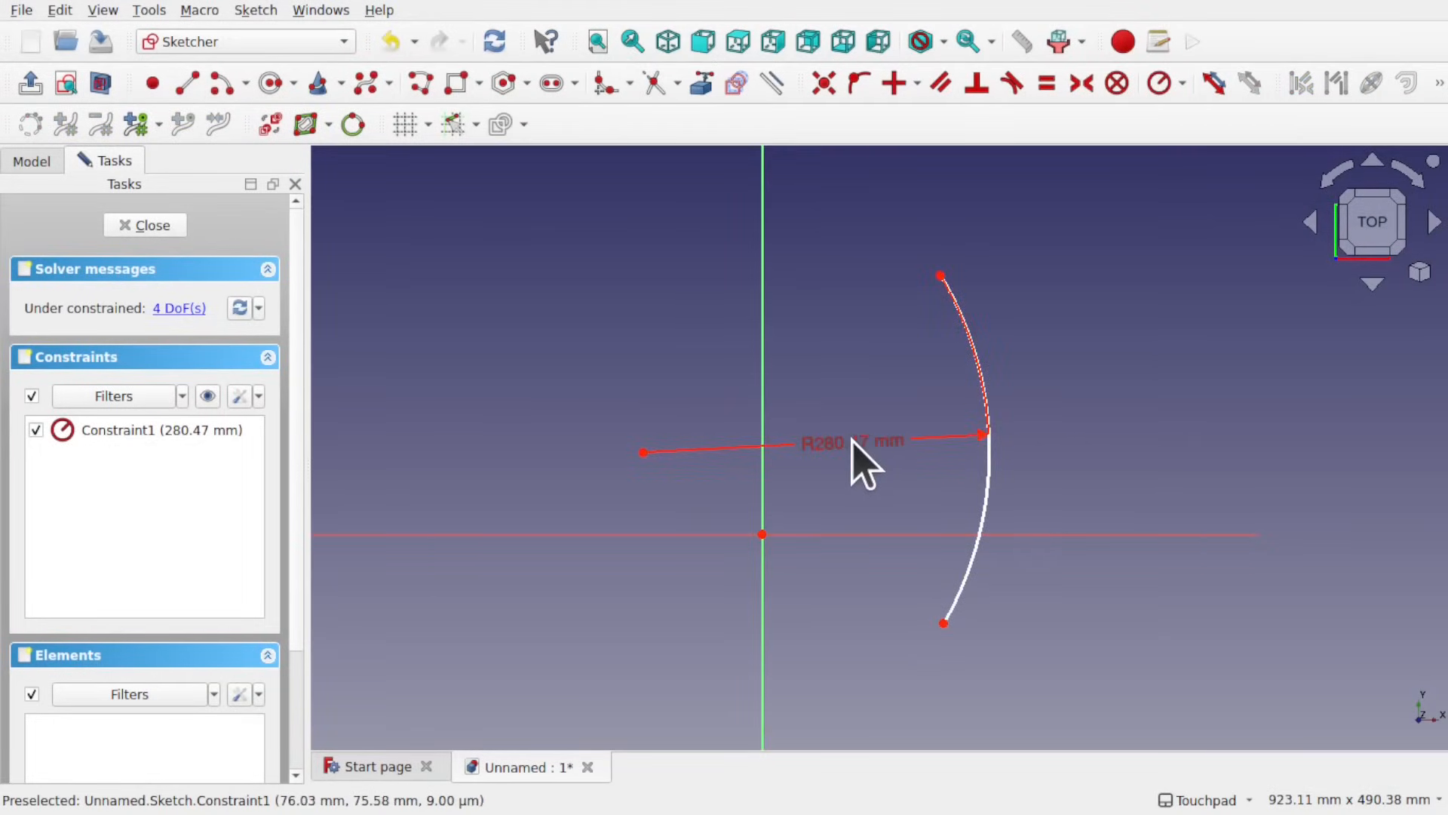
pyautogui.doubleClick(848, 451)
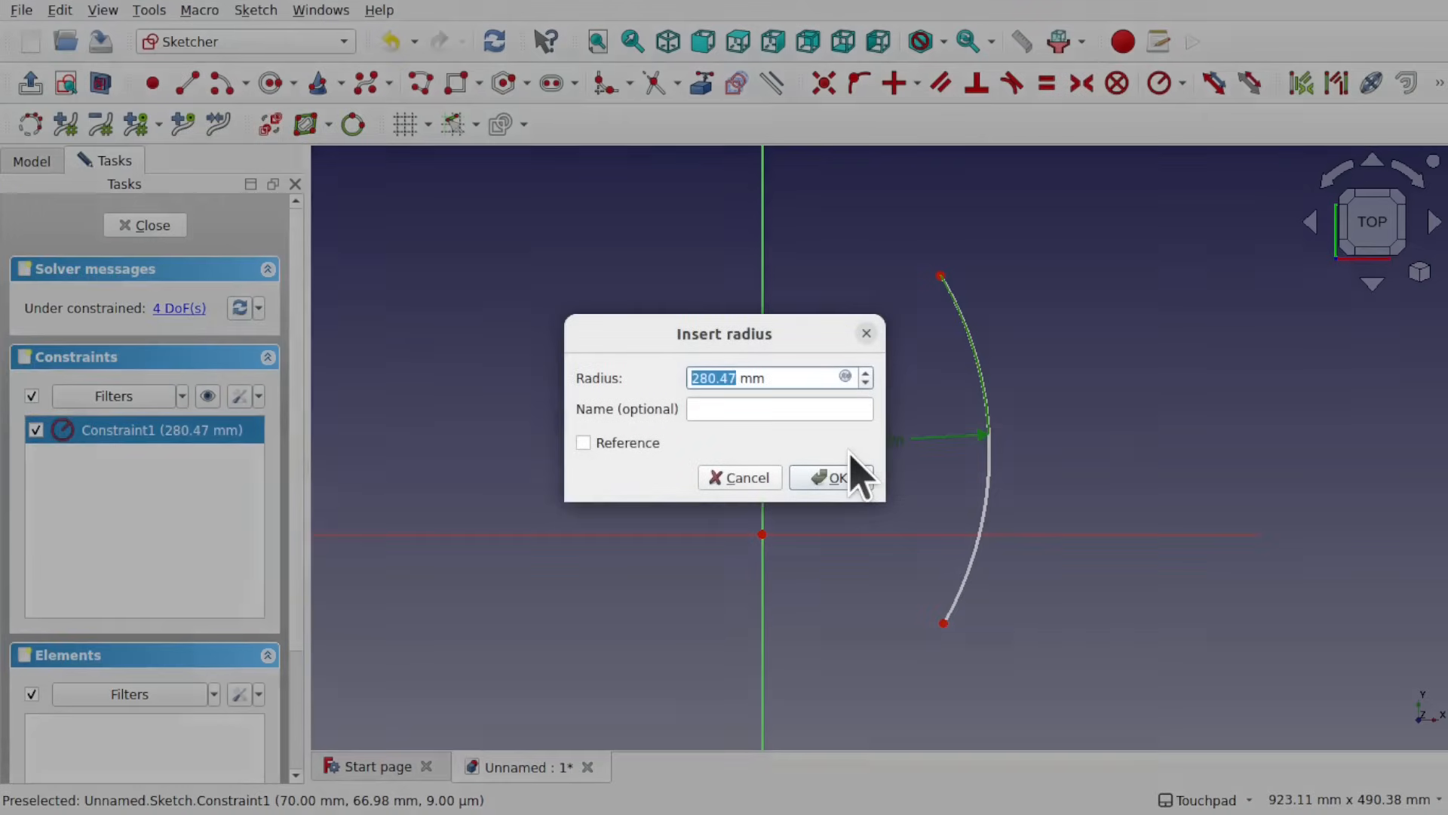
pyautogui.click(851, 474)
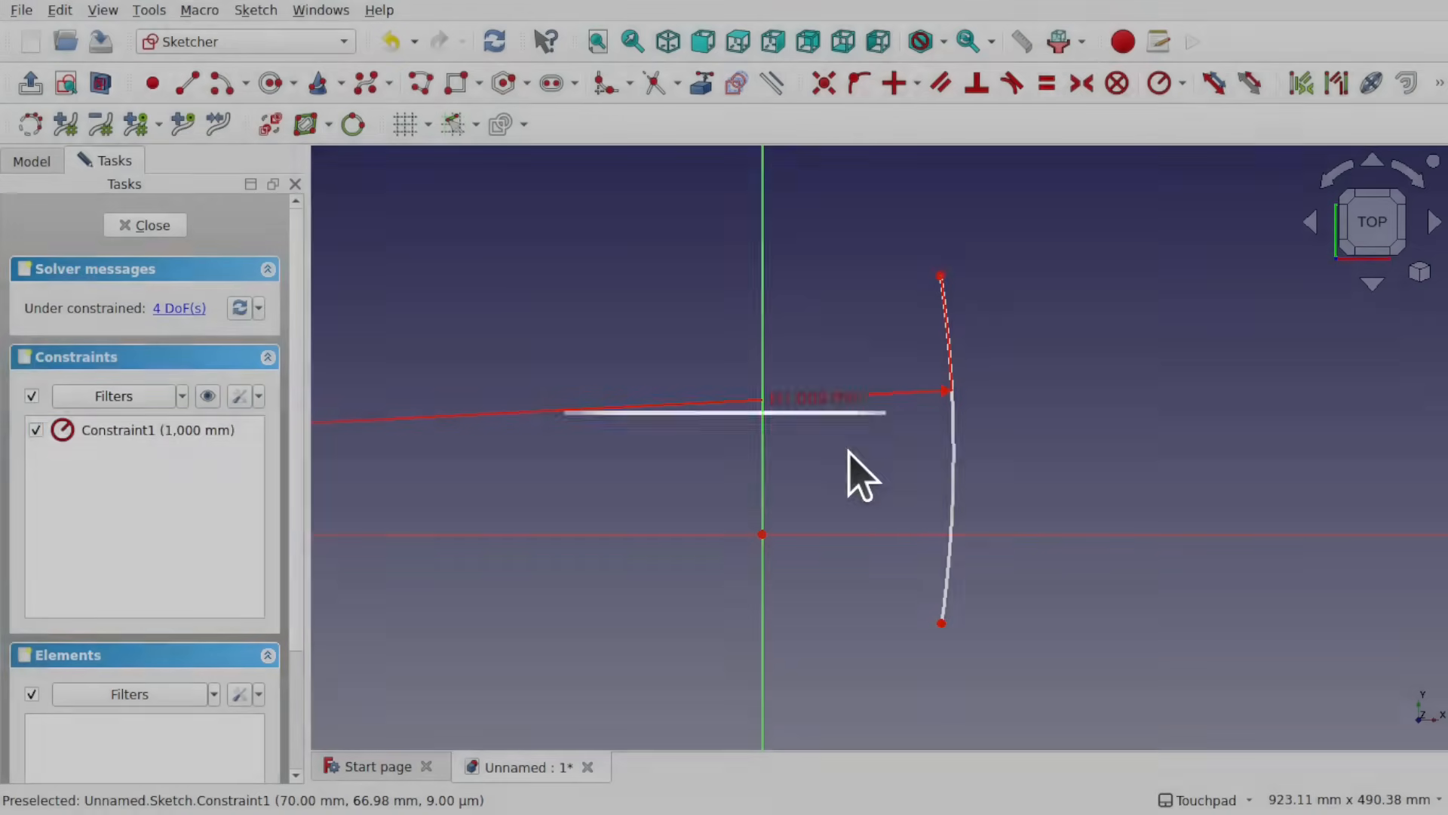
# - Shorten the arc by moving its upper endpoint down along the curve towards the horizontal axis
pyautogui.scroll(-5, 913, 487)
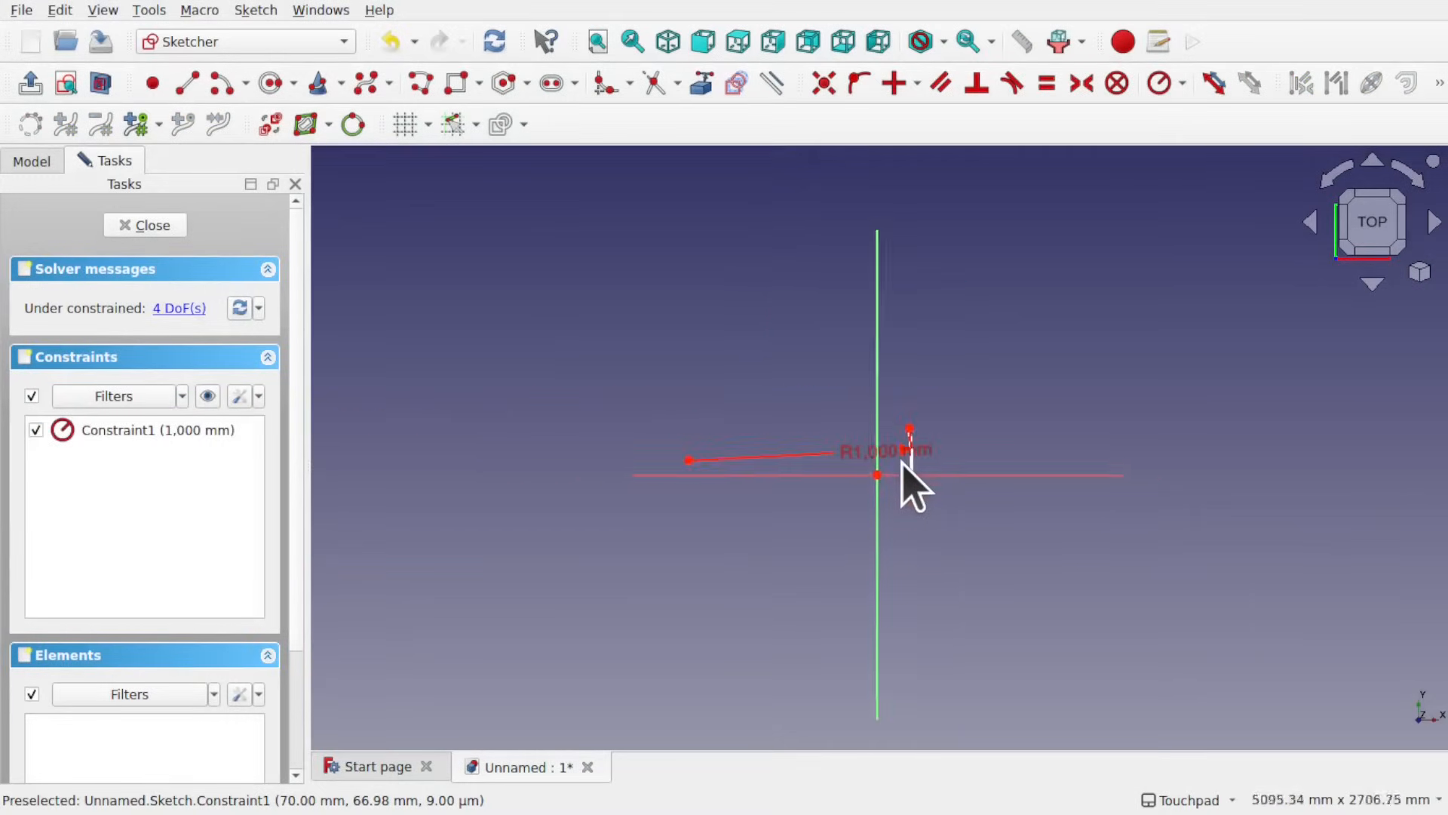
pyautogui.scroll(5, 859, 478)
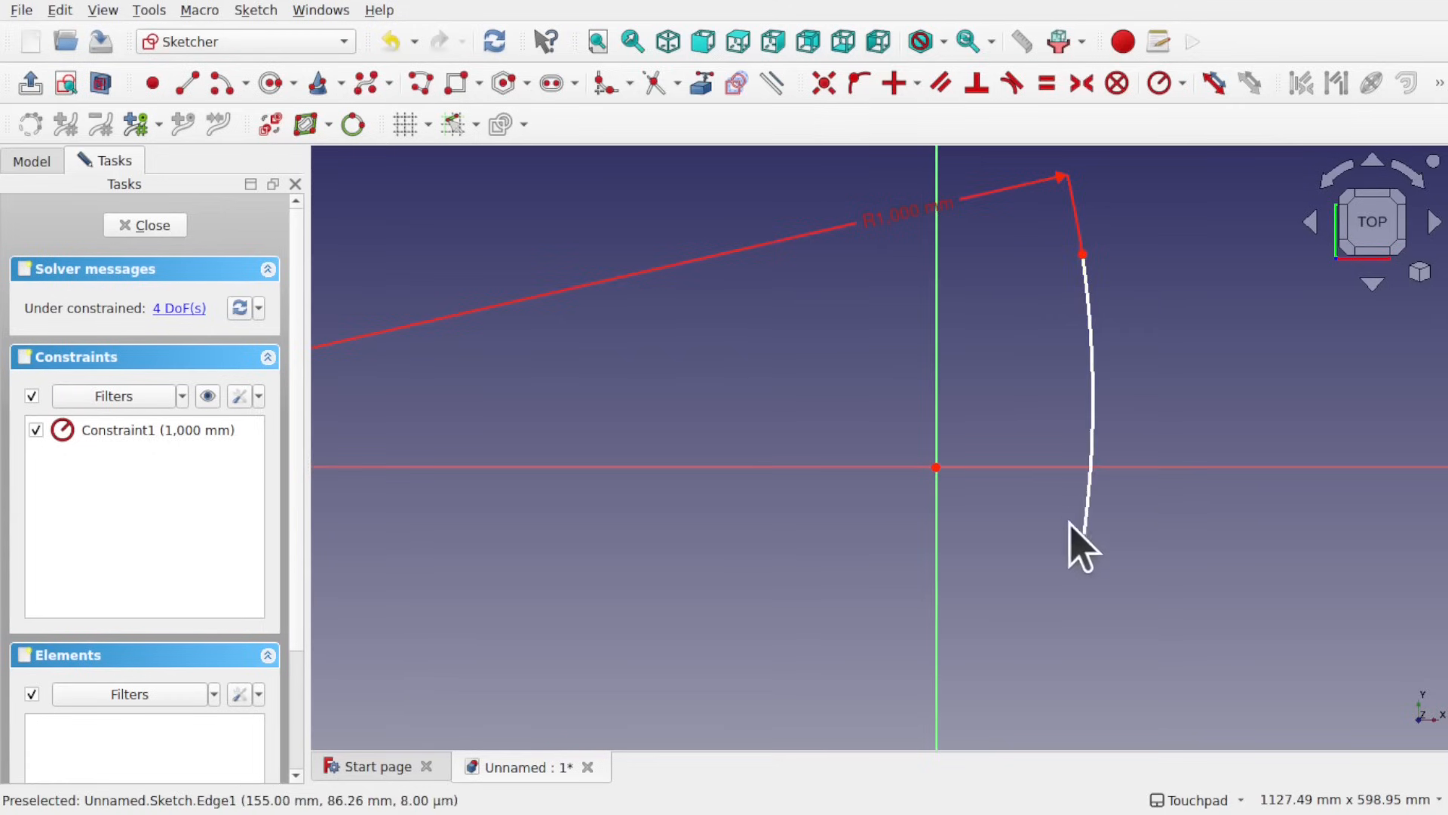
pyautogui.moveTo(1084, 254); pyautogui.dragTo(1078, 382)
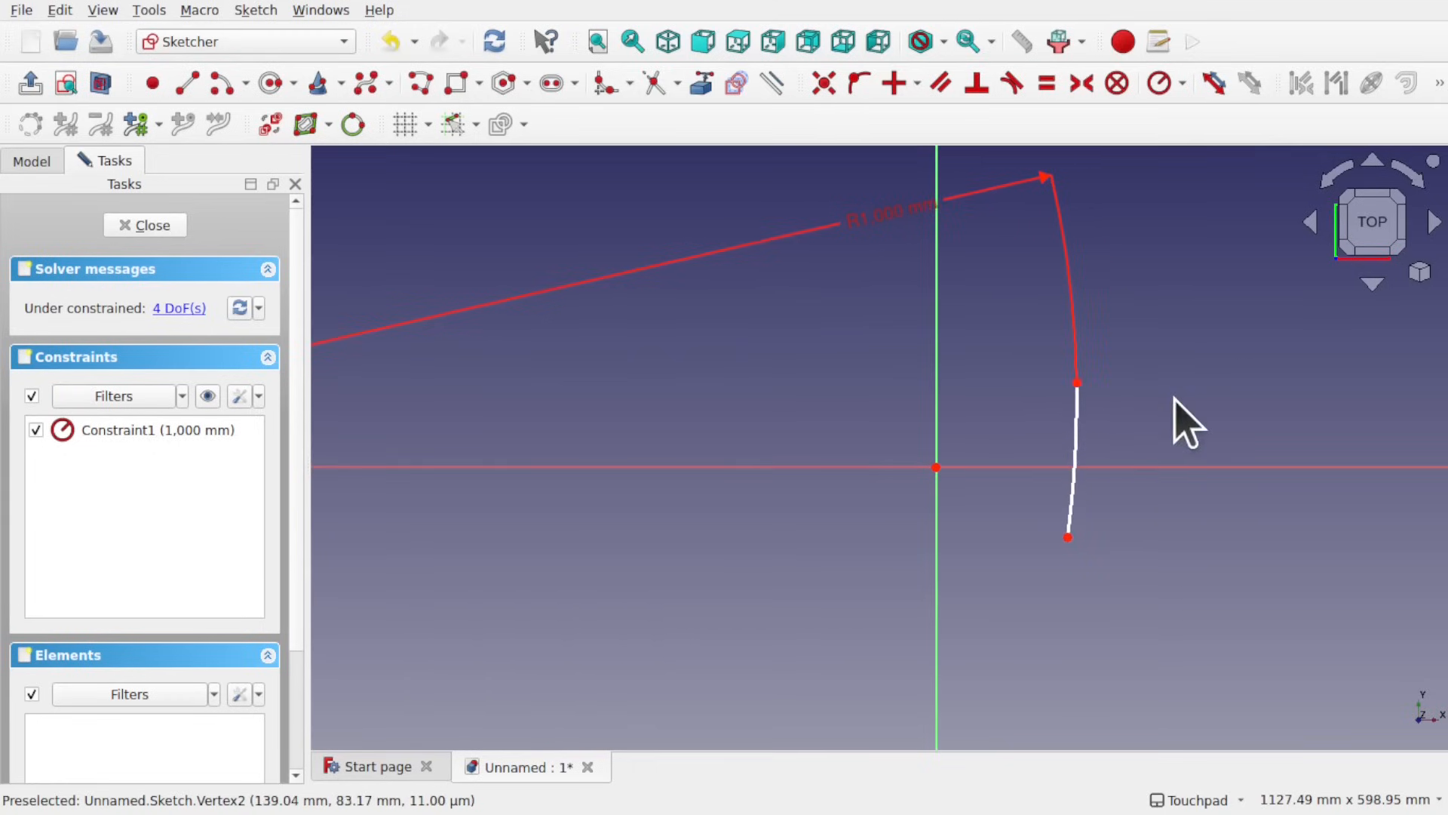
pyautogui.scroll(-4, 1175, 402)
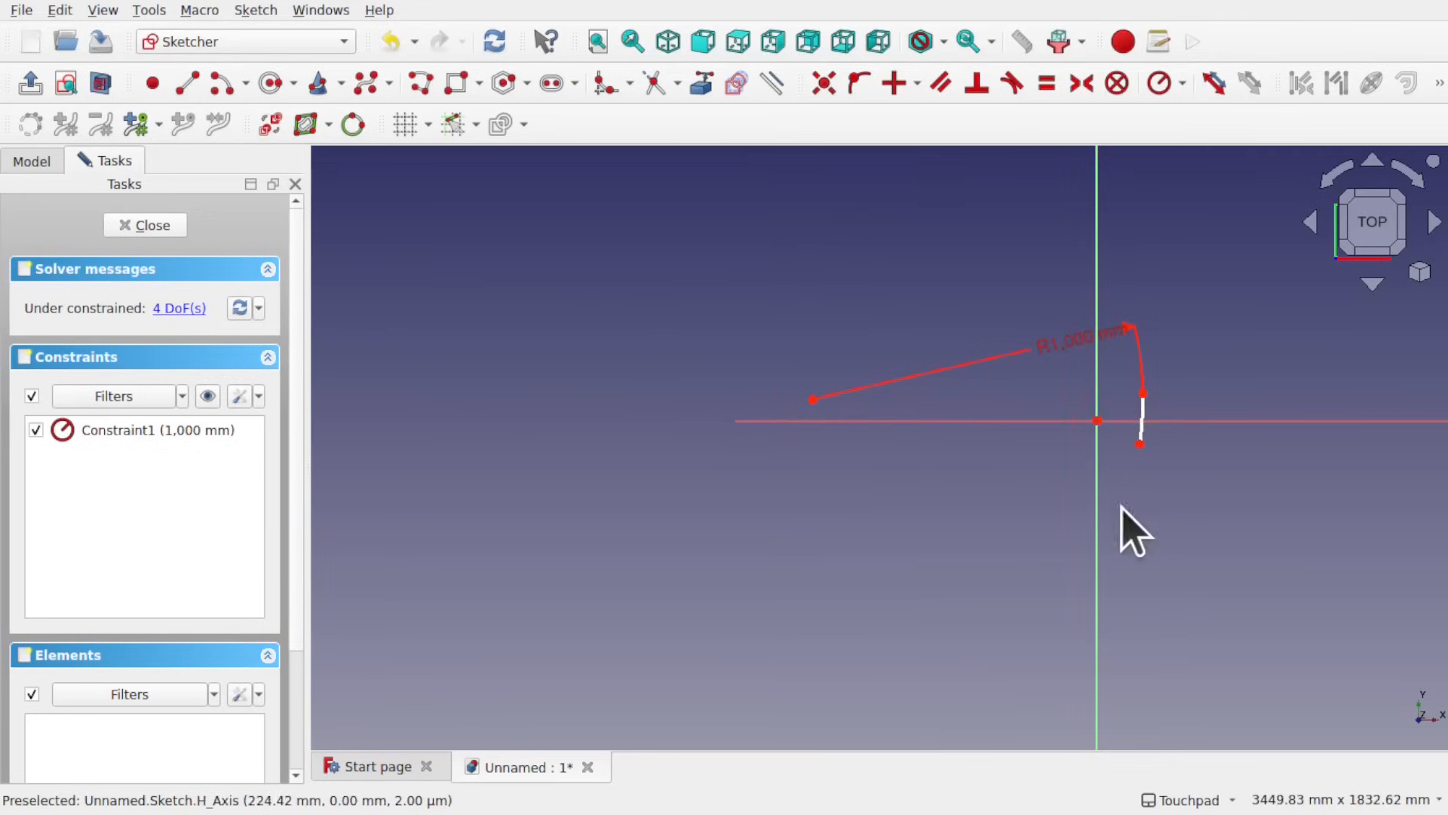
# - Show the circular helper for arcs and examine how the short arc lies on its full circle
pyautogui.click(351, 127)
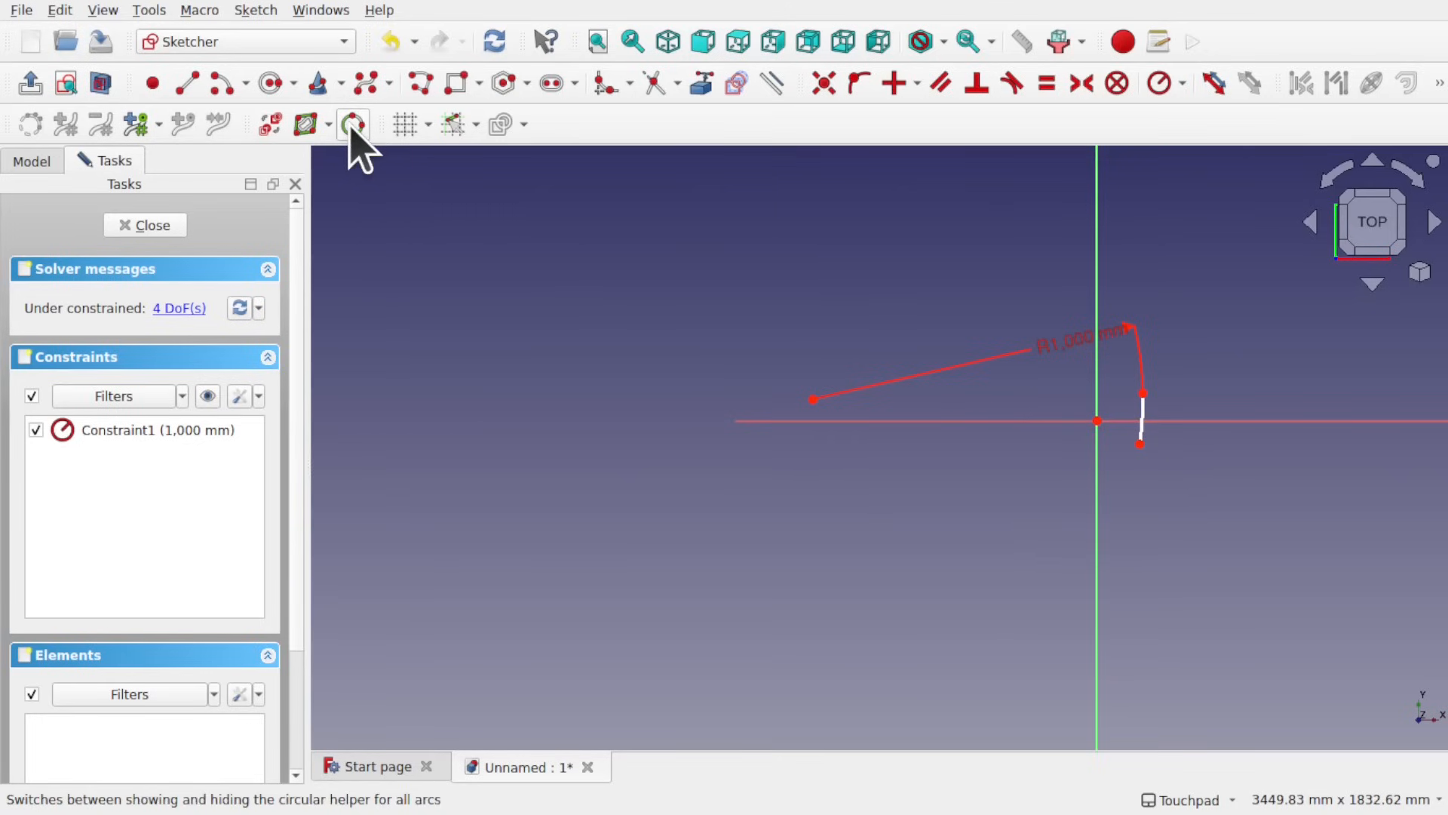
pyautogui.click(353, 127)
pyautogui.scroll(-3, 916, 336)
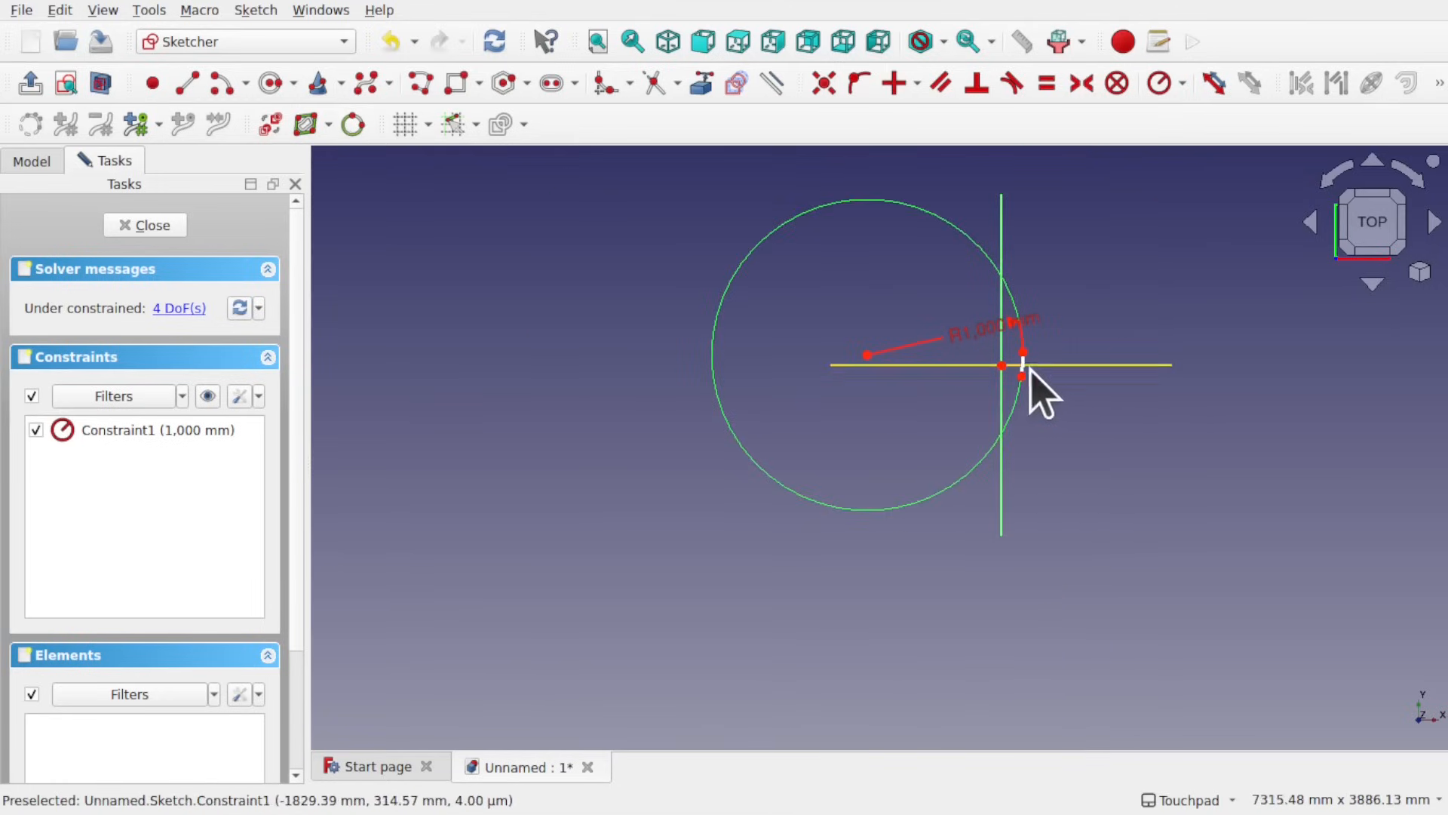
pyautogui.scroll(2, 1030, 369)
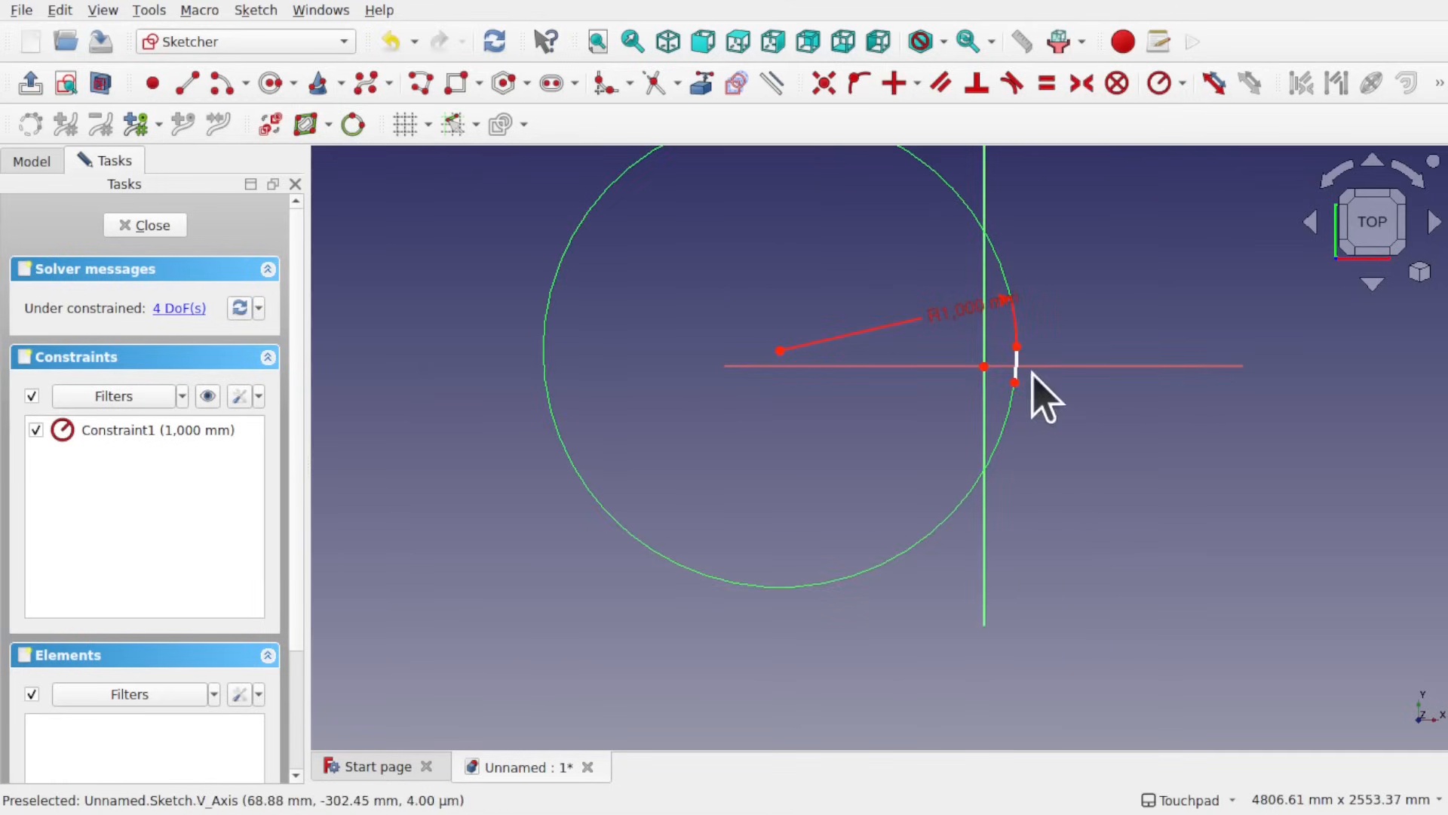
pyautogui.scroll(5, 1016, 377)
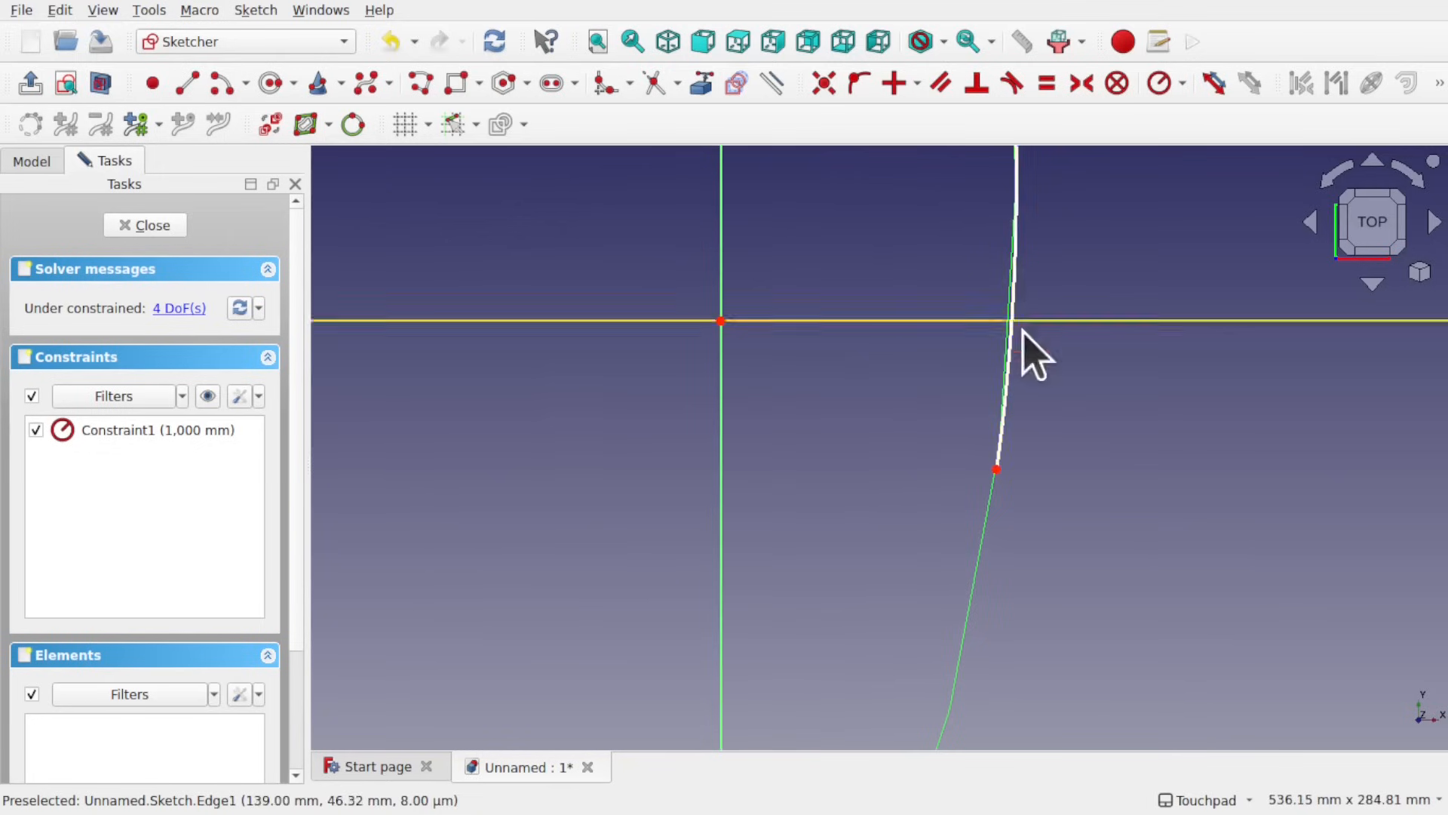
pyautogui.scroll(-2, 1041, 377)
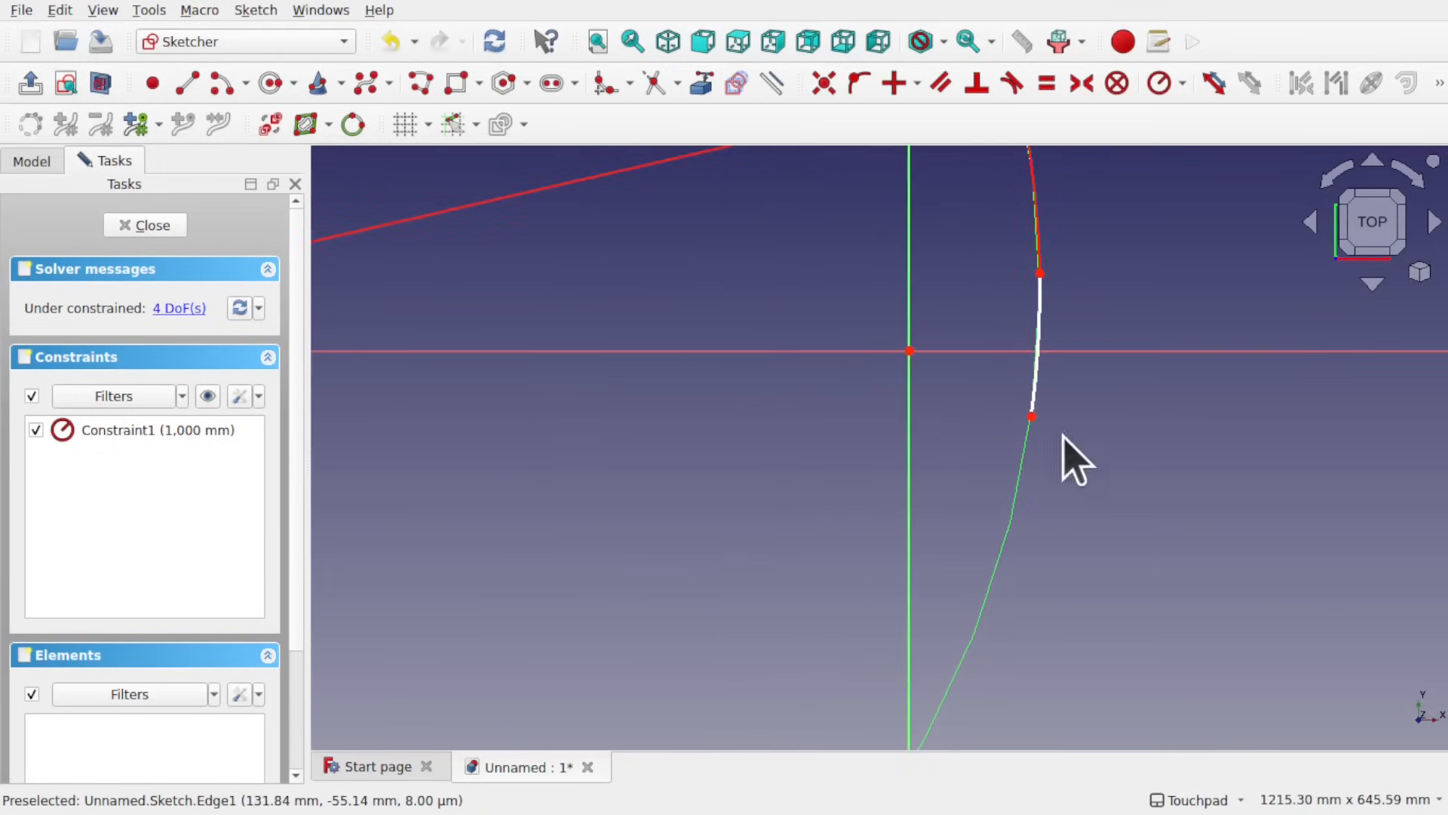
pyautogui.scroll(-3, 1077, 423)
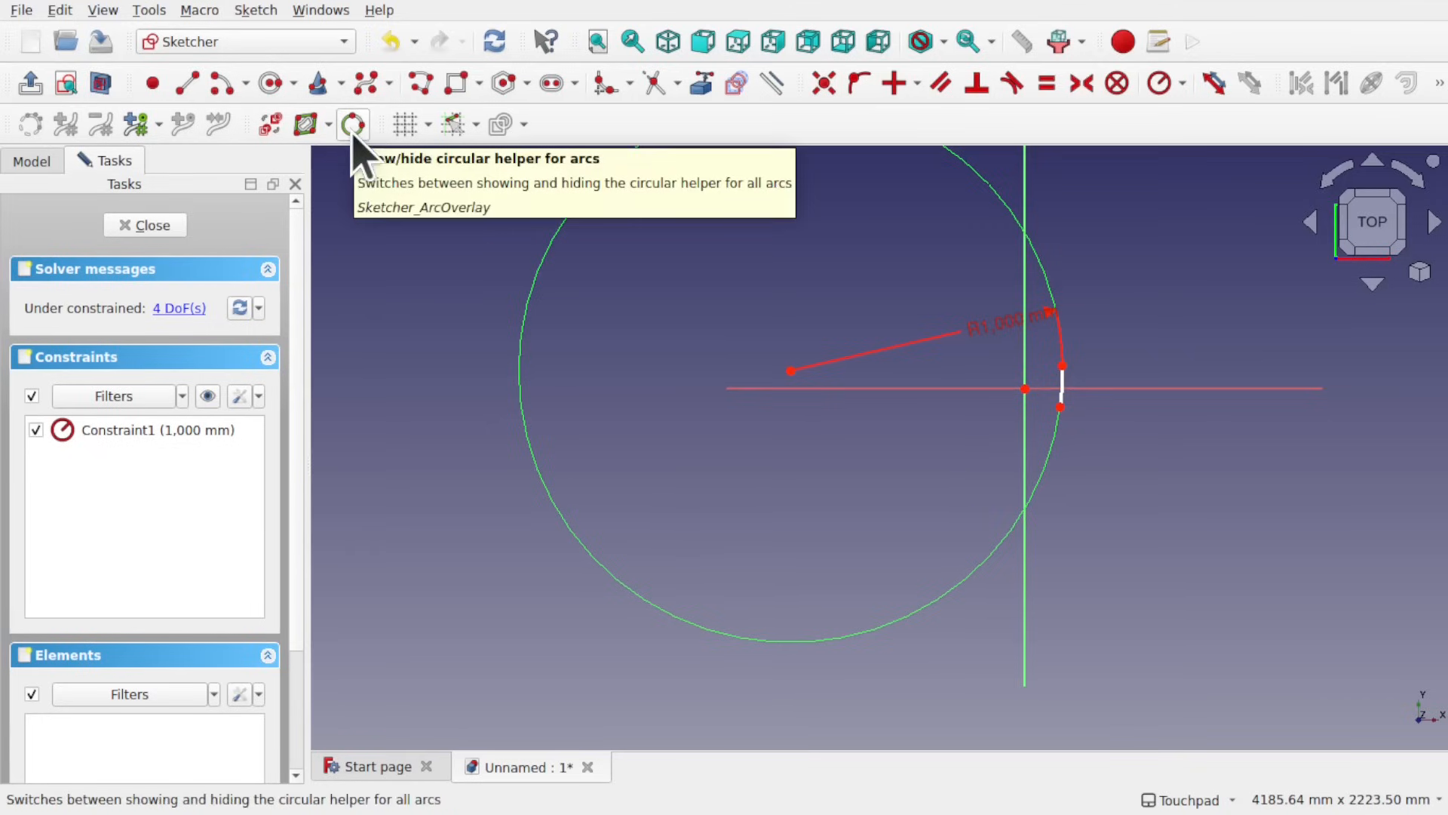
# - Hide the circular helper for arcs and delete the arc together with its radius constraint
pyautogui.click(257, 12)
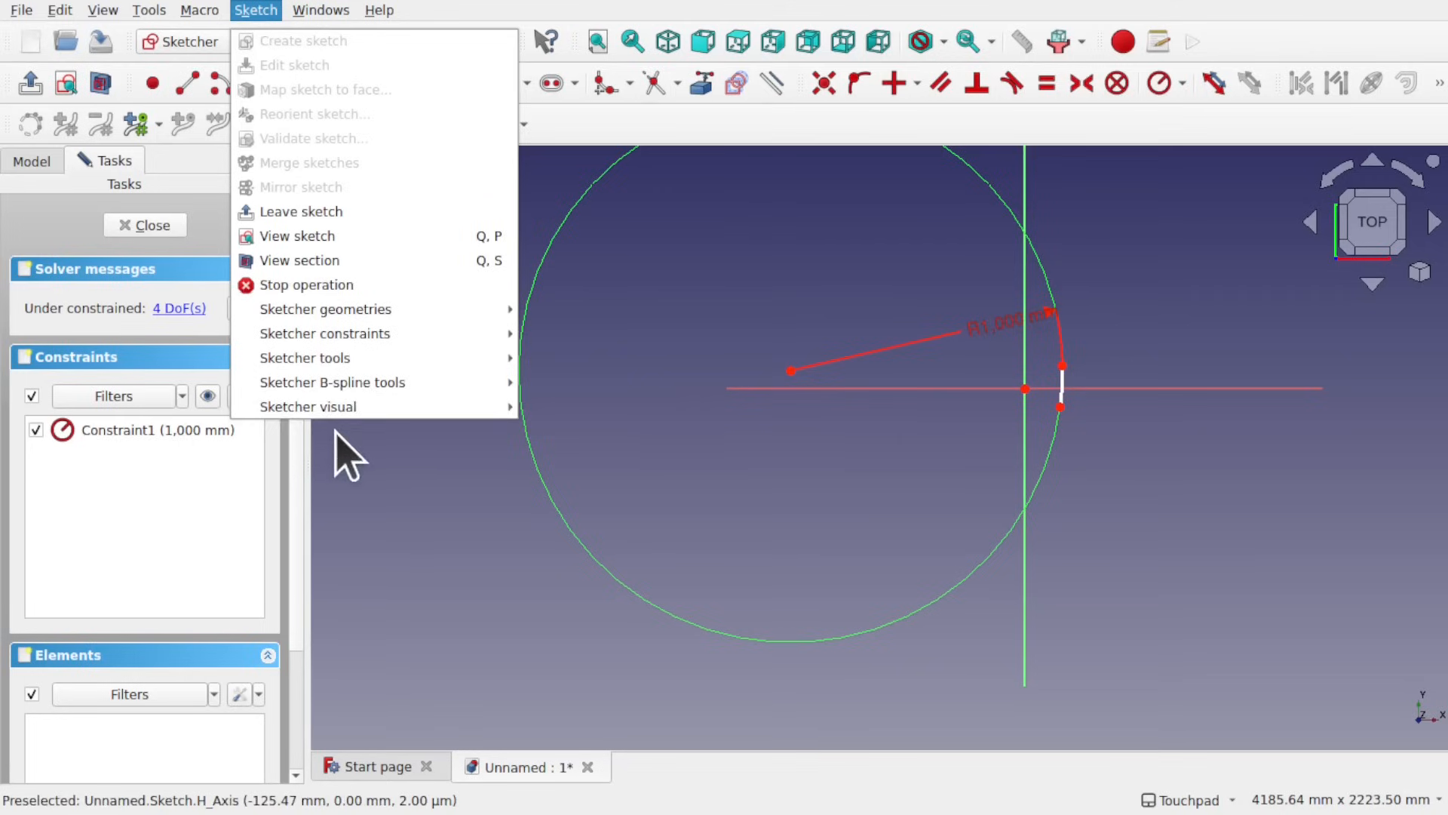
pyautogui.moveTo(357, 411)
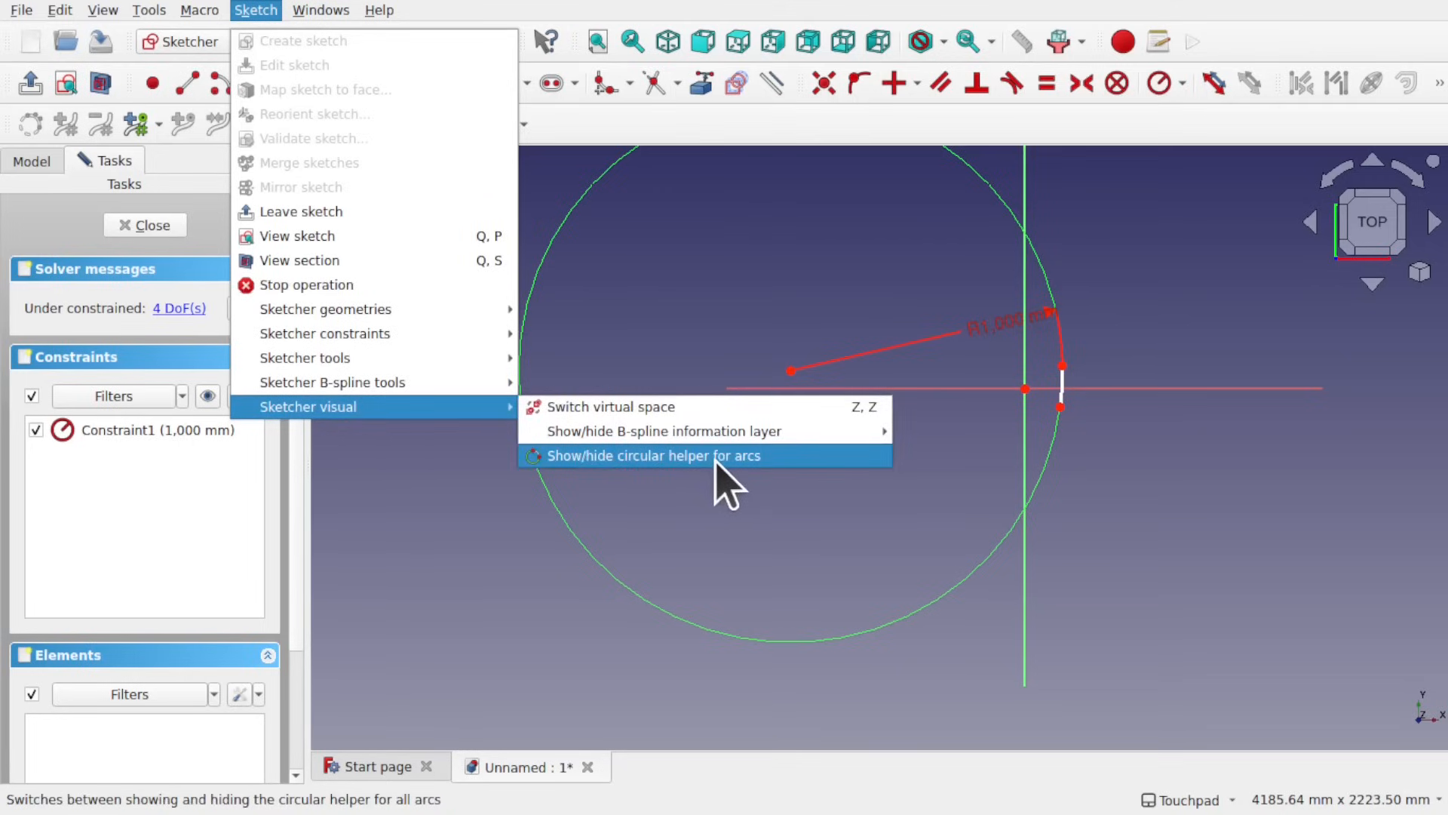
pyautogui.click(739, 459)
pyautogui.moveTo(825, 245)
pyautogui.mouseDown()
pyautogui.moveTo(1160, 445)
pyautogui.moveTo(1205, 519)
pyautogui.mouseUp()
pyautogui.press('Delete')
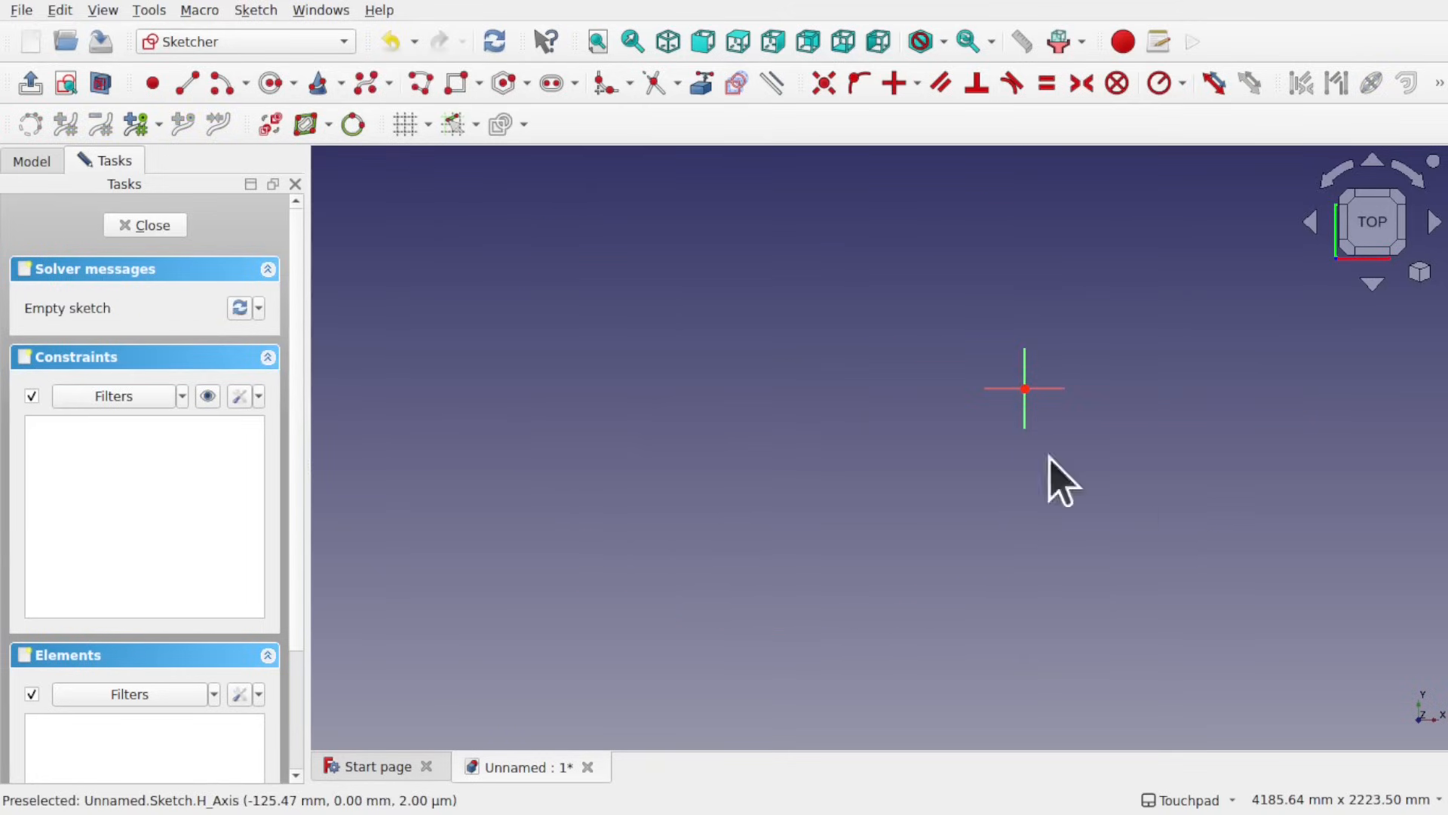
# - Sketch two sloping lines across the vertical axis, the upper ending at about (113, 159) mm and the lower at about (131, -129) mm
pyautogui.scroll(5, 1041, 414)
pyautogui.scroll(2, 1035, 407)
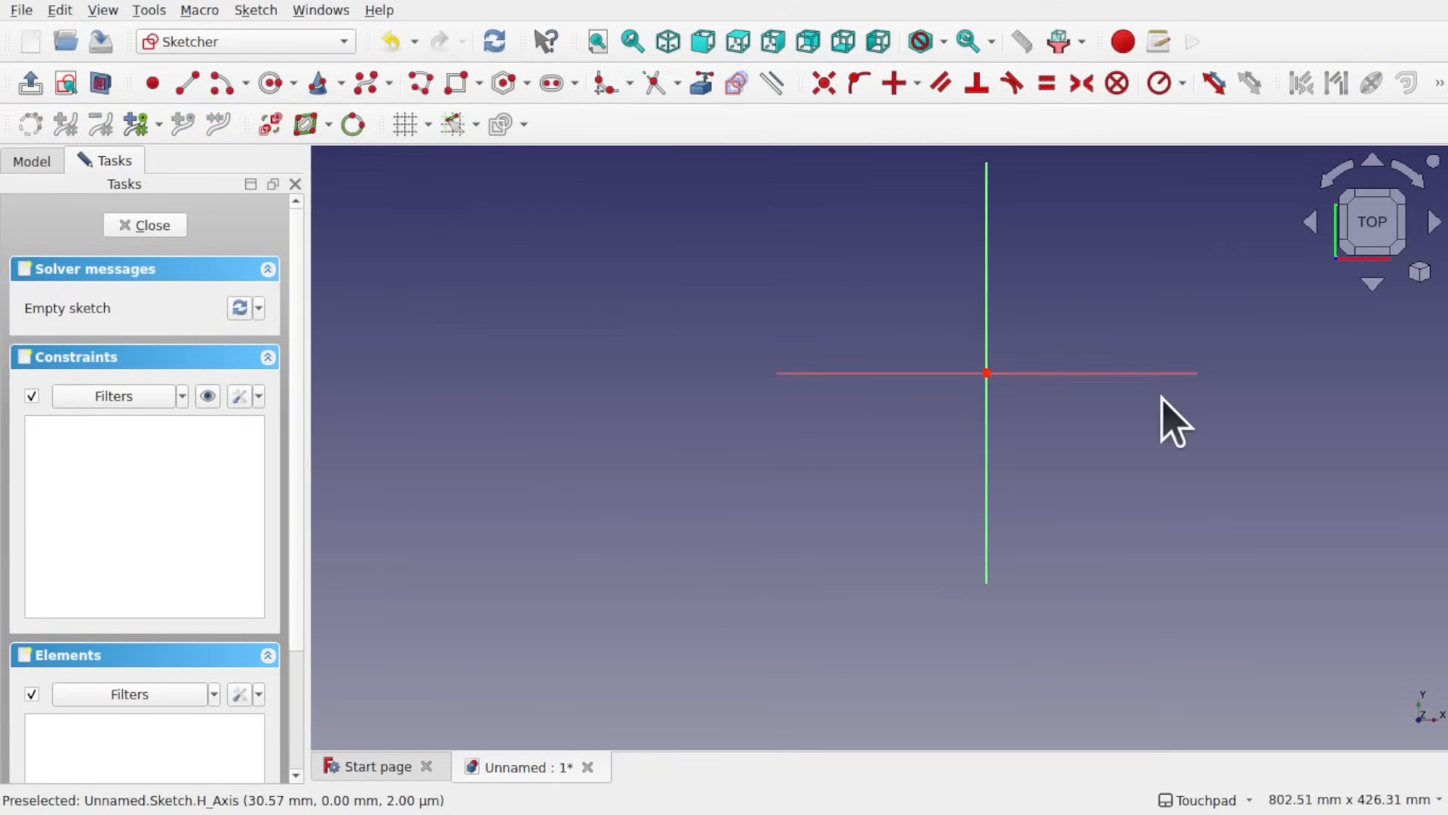
pyautogui.moveTo(1170, 420)
pyautogui.mouseDown(button='middle')
pyautogui.moveTo(993, 508)
pyautogui.moveTo(935, 494)
pyautogui.mouseUp(button='middle')
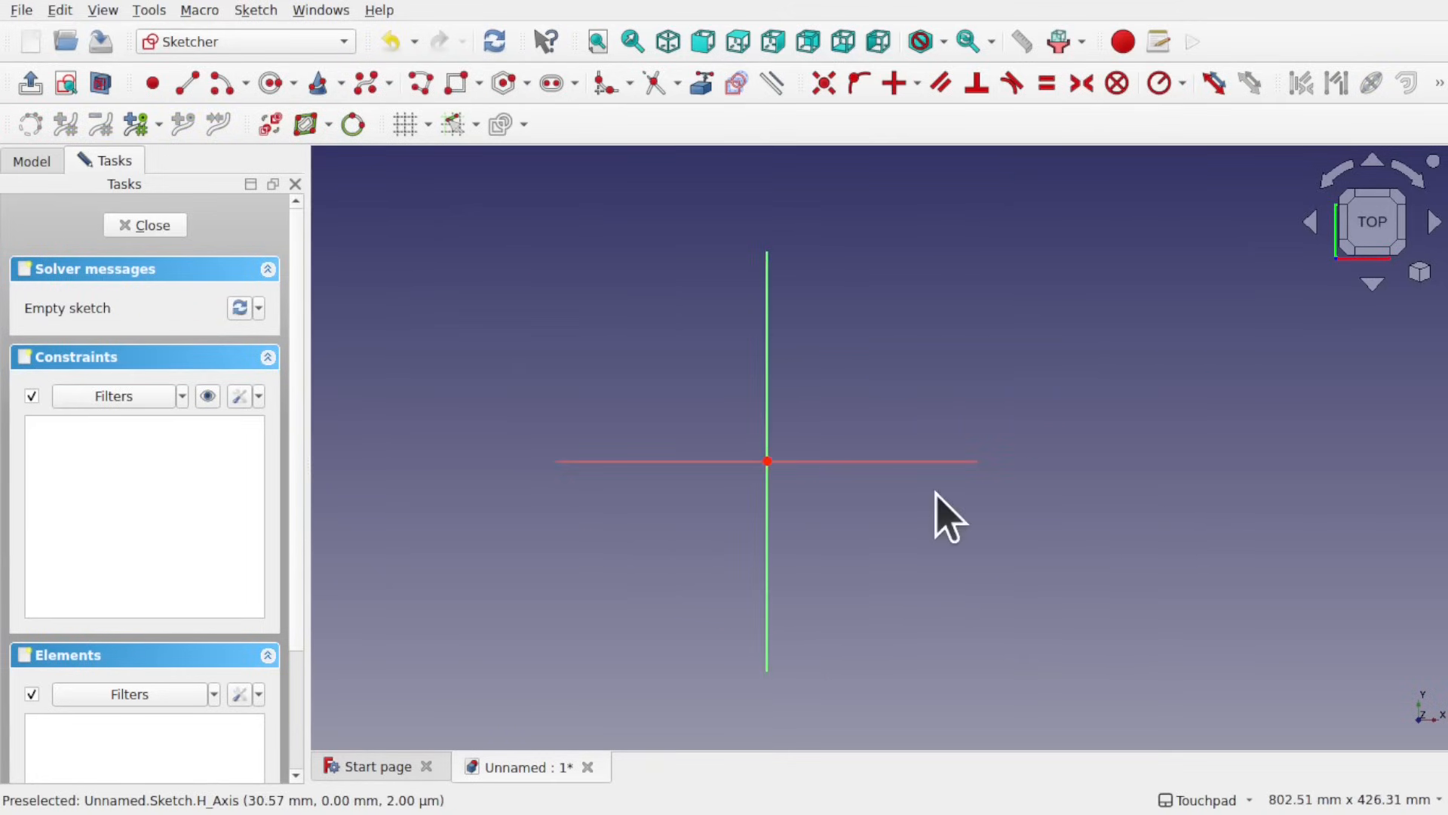
pyautogui.click(187, 83)
pyautogui.click(585, 360)
pyautogui.click(928, 236)
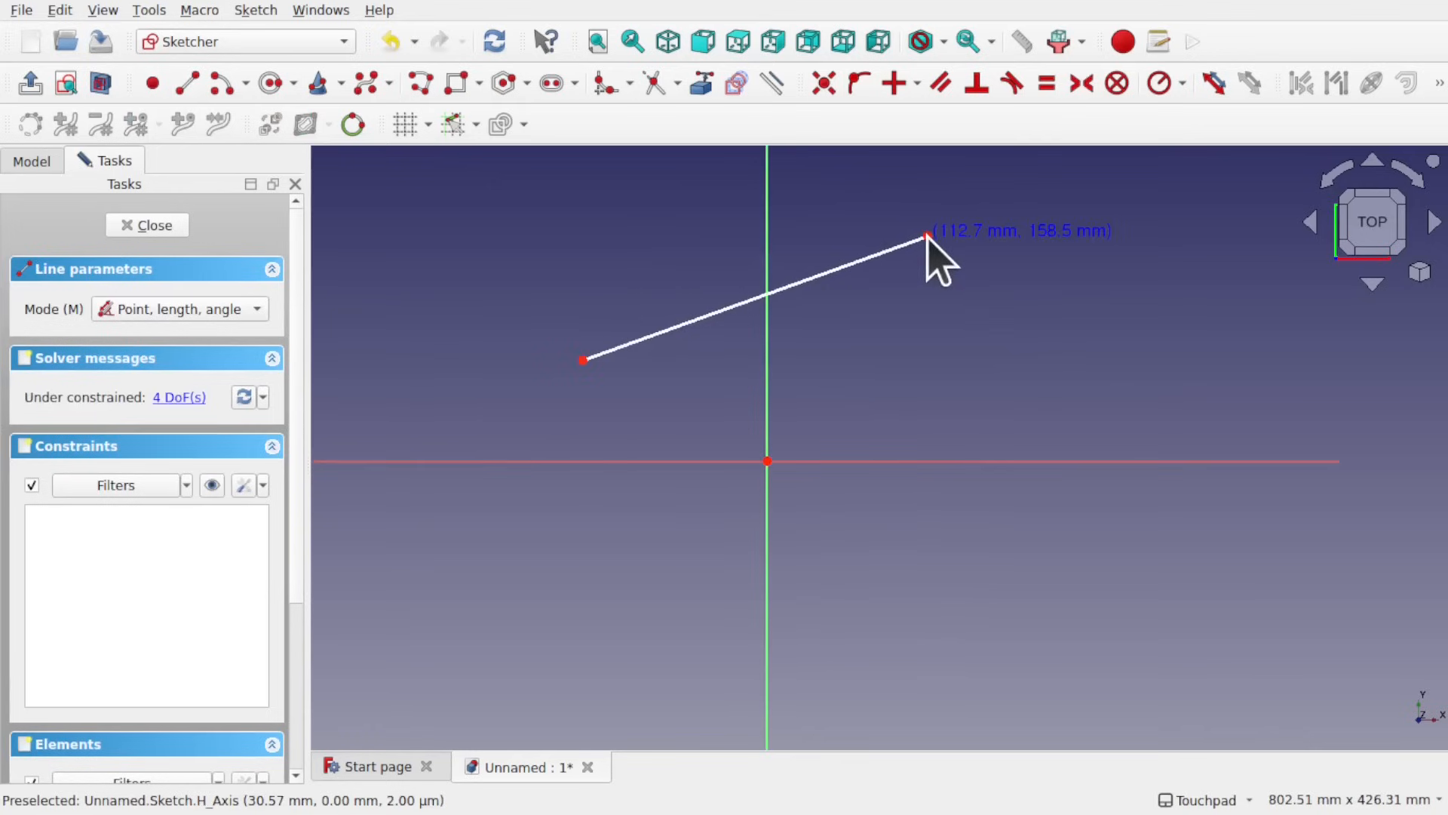
pyautogui.click(636, 510)
pyautogui.click(984, 656)
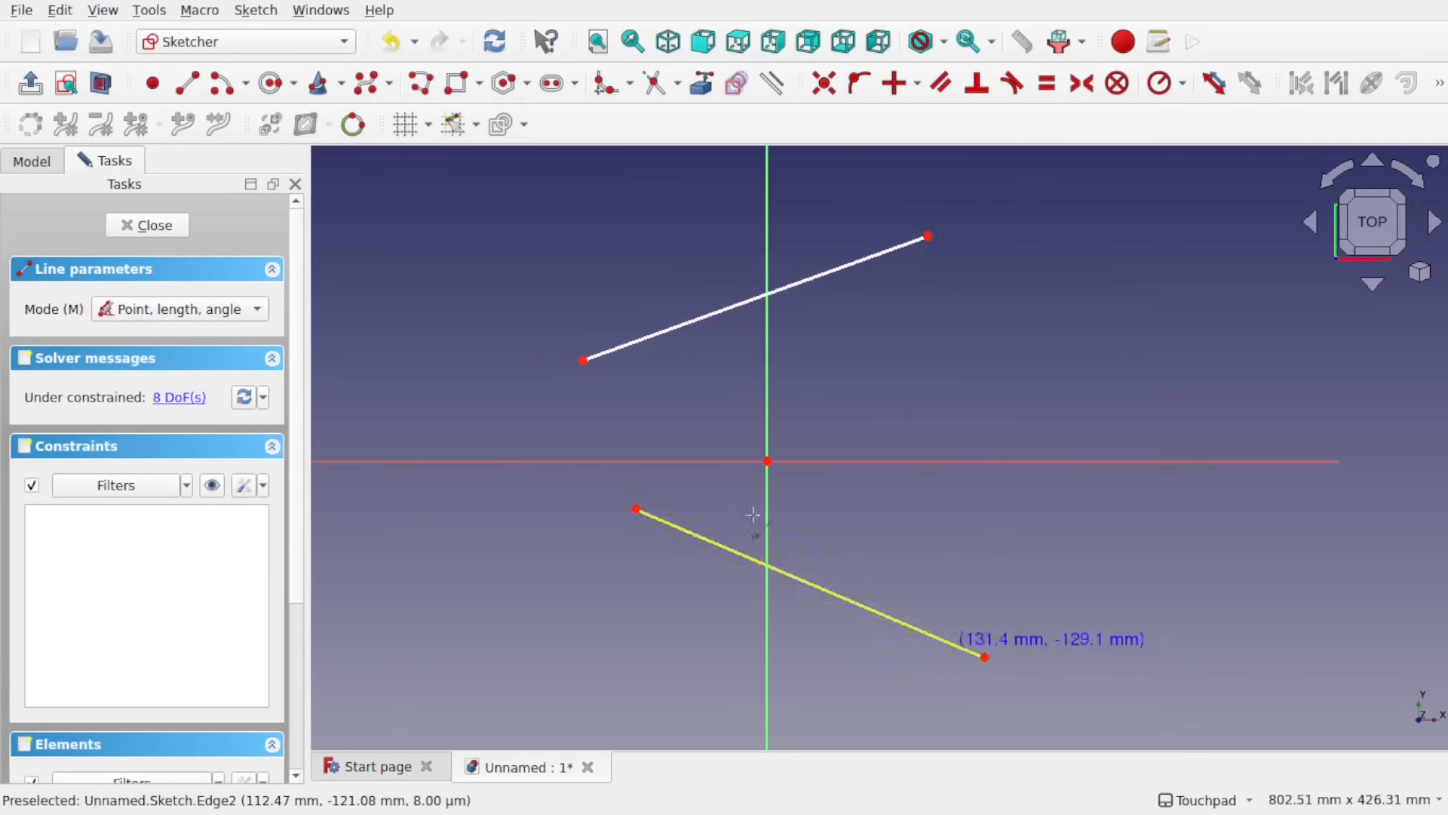
# - Sketch a corner-mode rectangle across the horizontal axis beside the two lines, with its lower-right corner at about (356, -55) mm
pyautogui.click(458, 83)
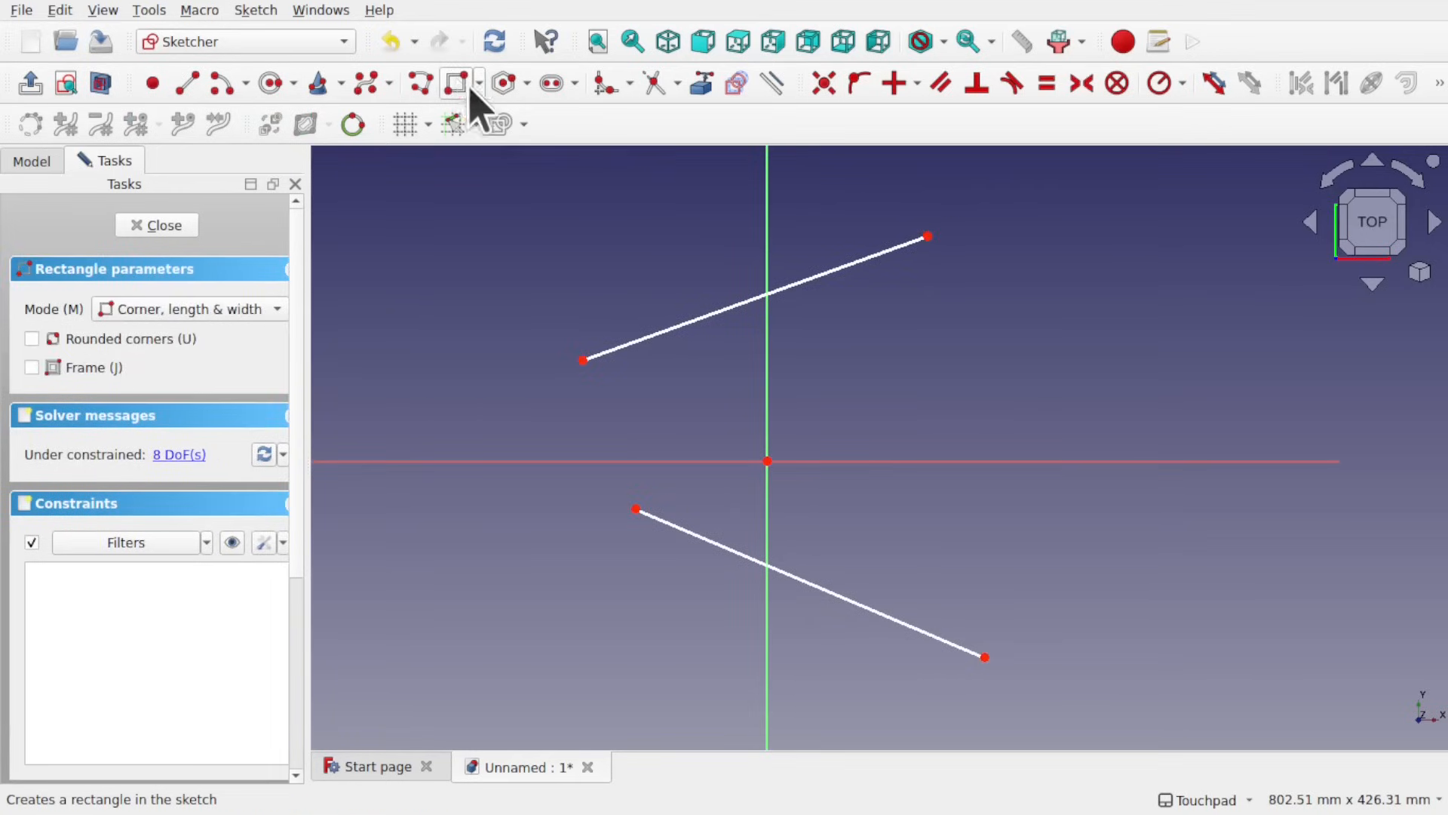
pyautogui.click(963, 305)
pyautogui.click(1272, 538)
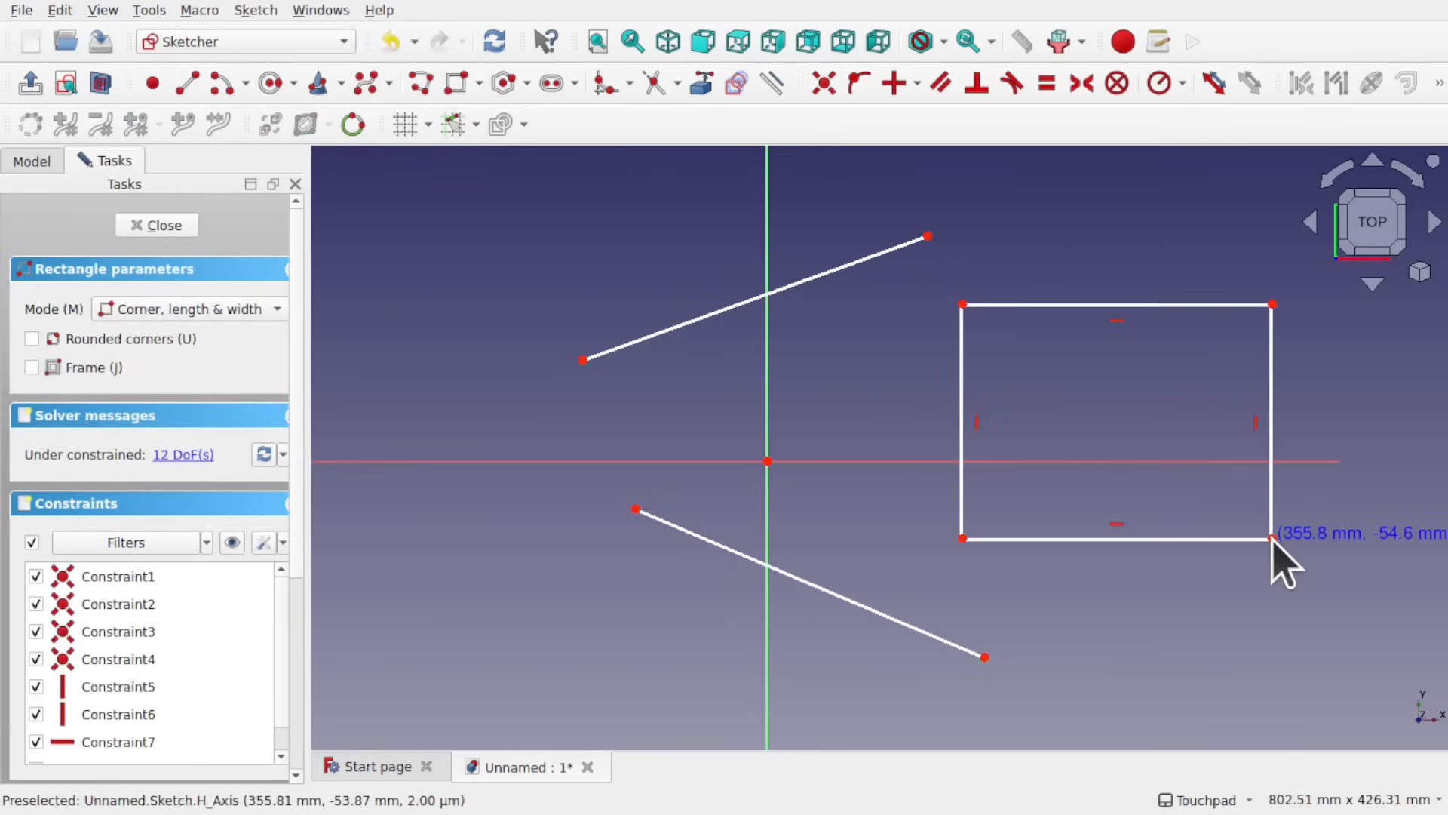
pyautogui.rightClick(1273, 537)
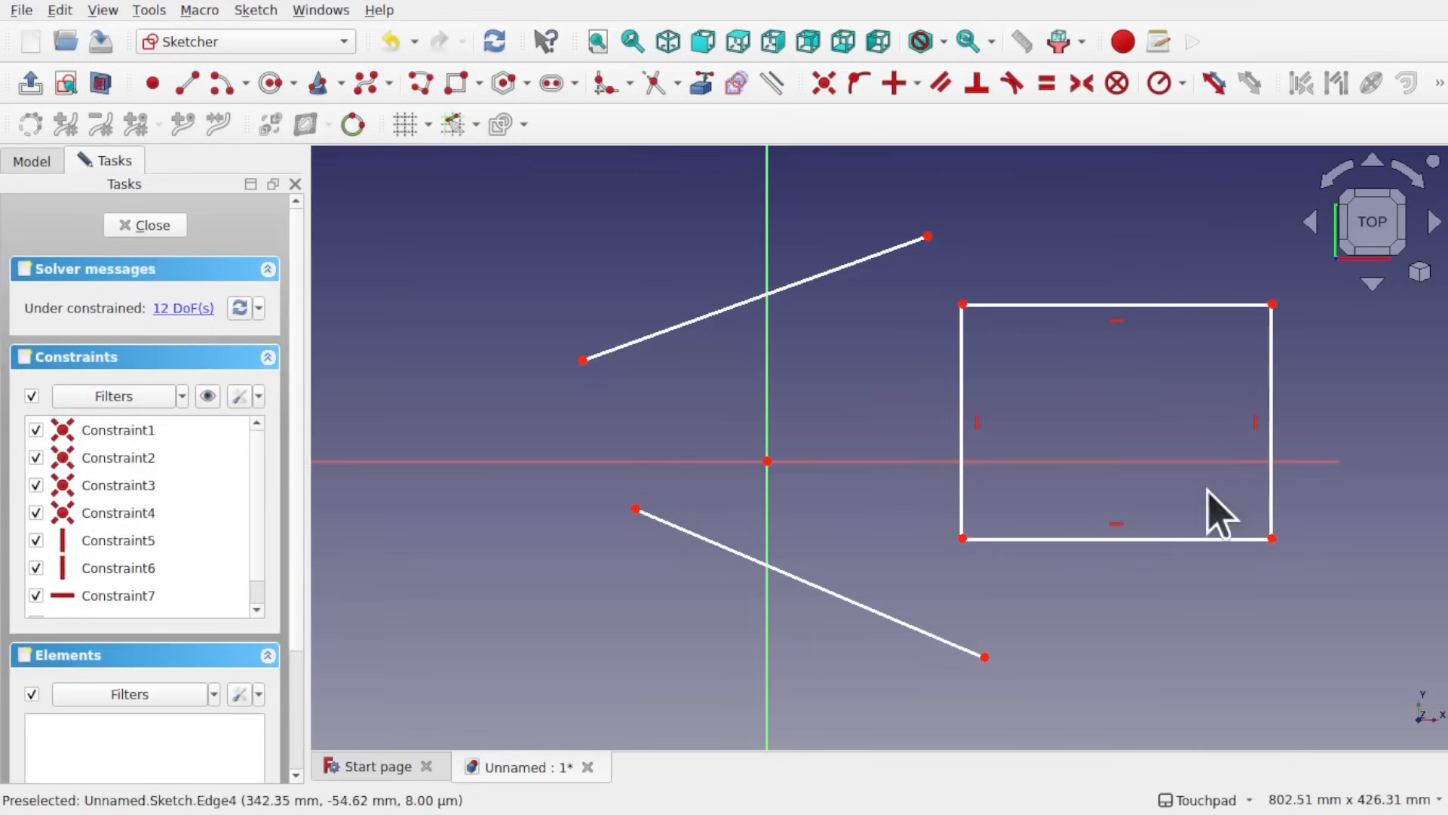
# - Delete the rectangle's two vertical and two horizontal constraints
pyautogui.click(1256, 423)
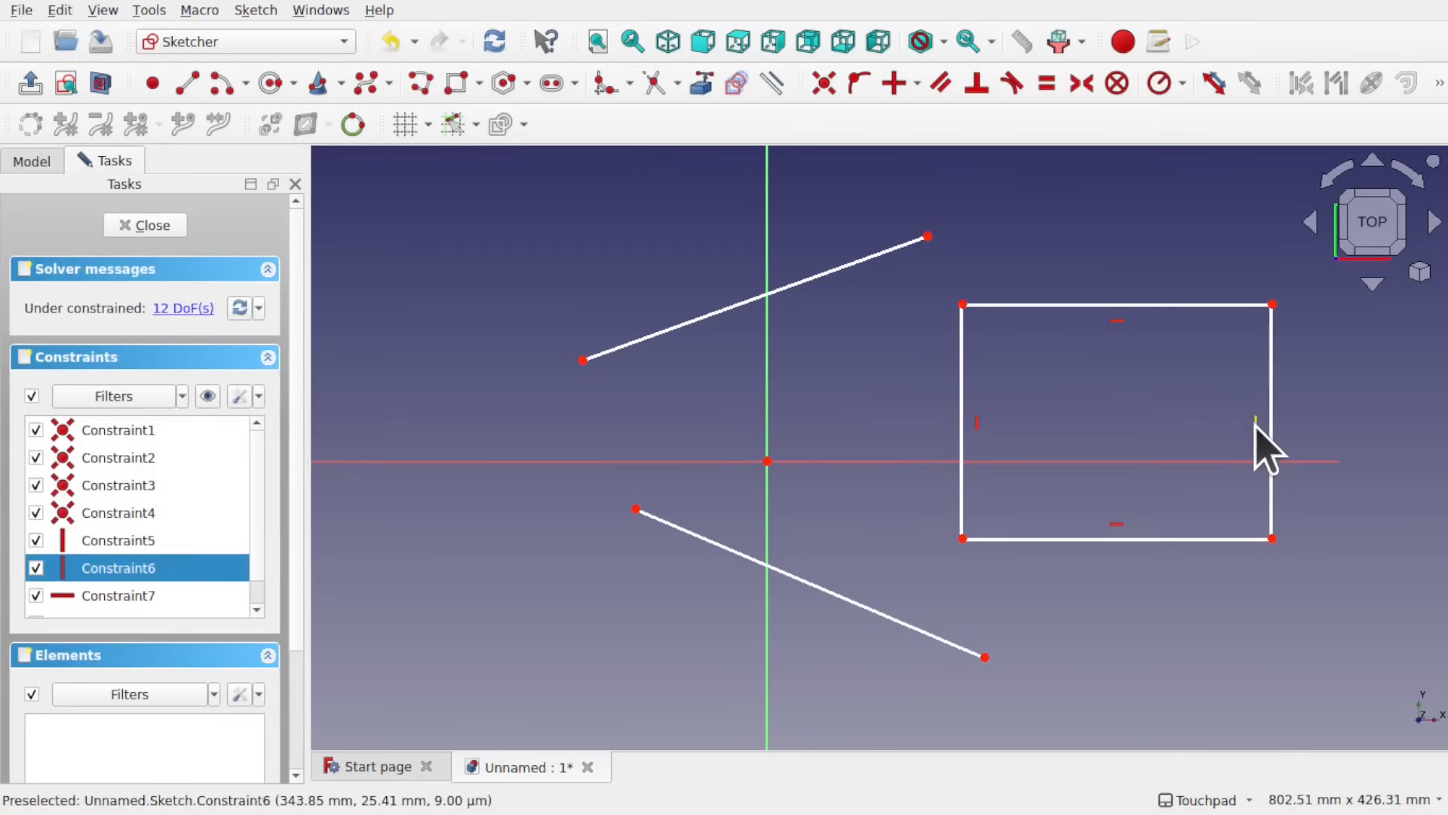
pyautogui.click(1117, 320)
pyautogui.click(978, 423)
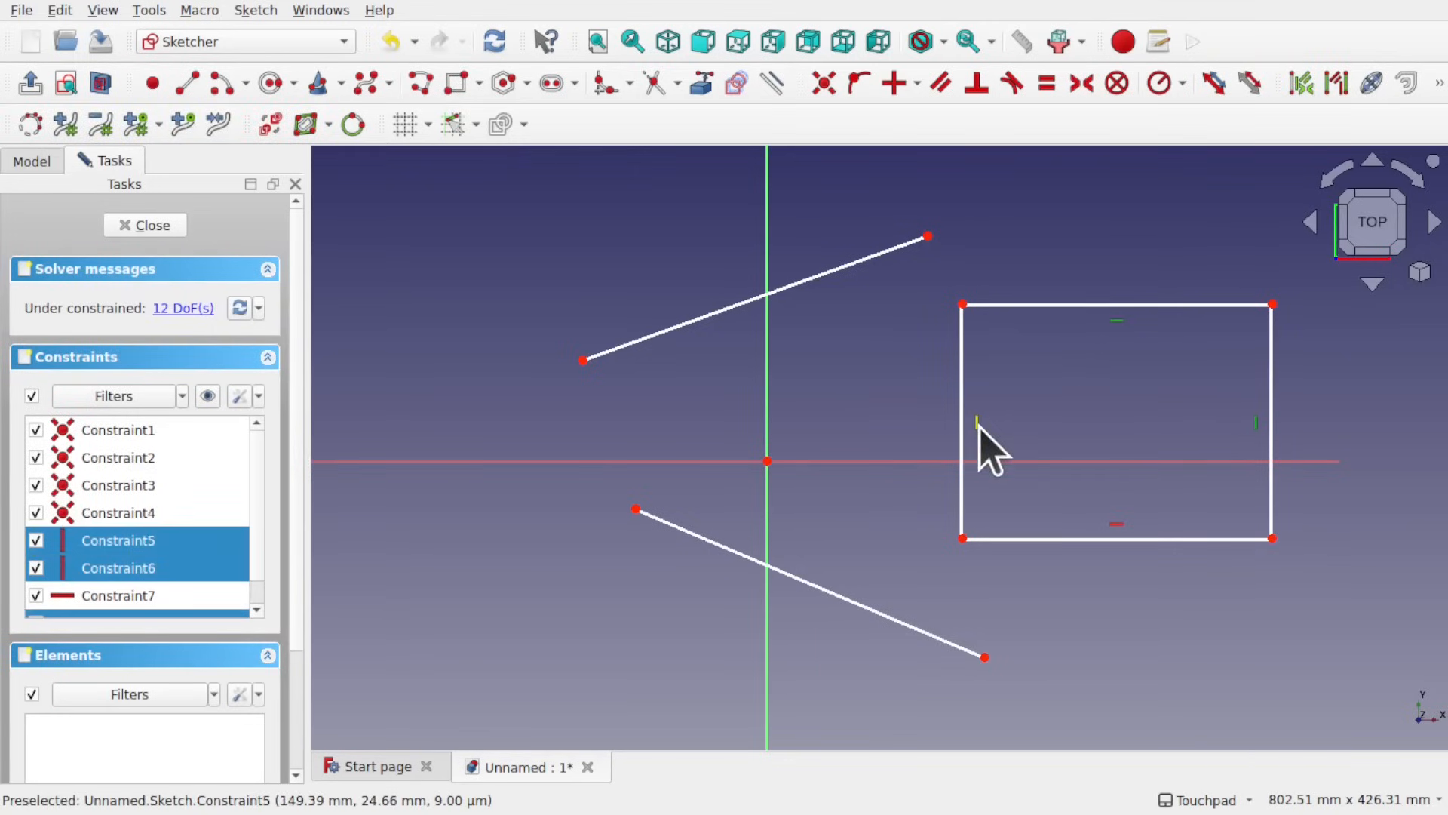
pyautogui.click(1117, 523)
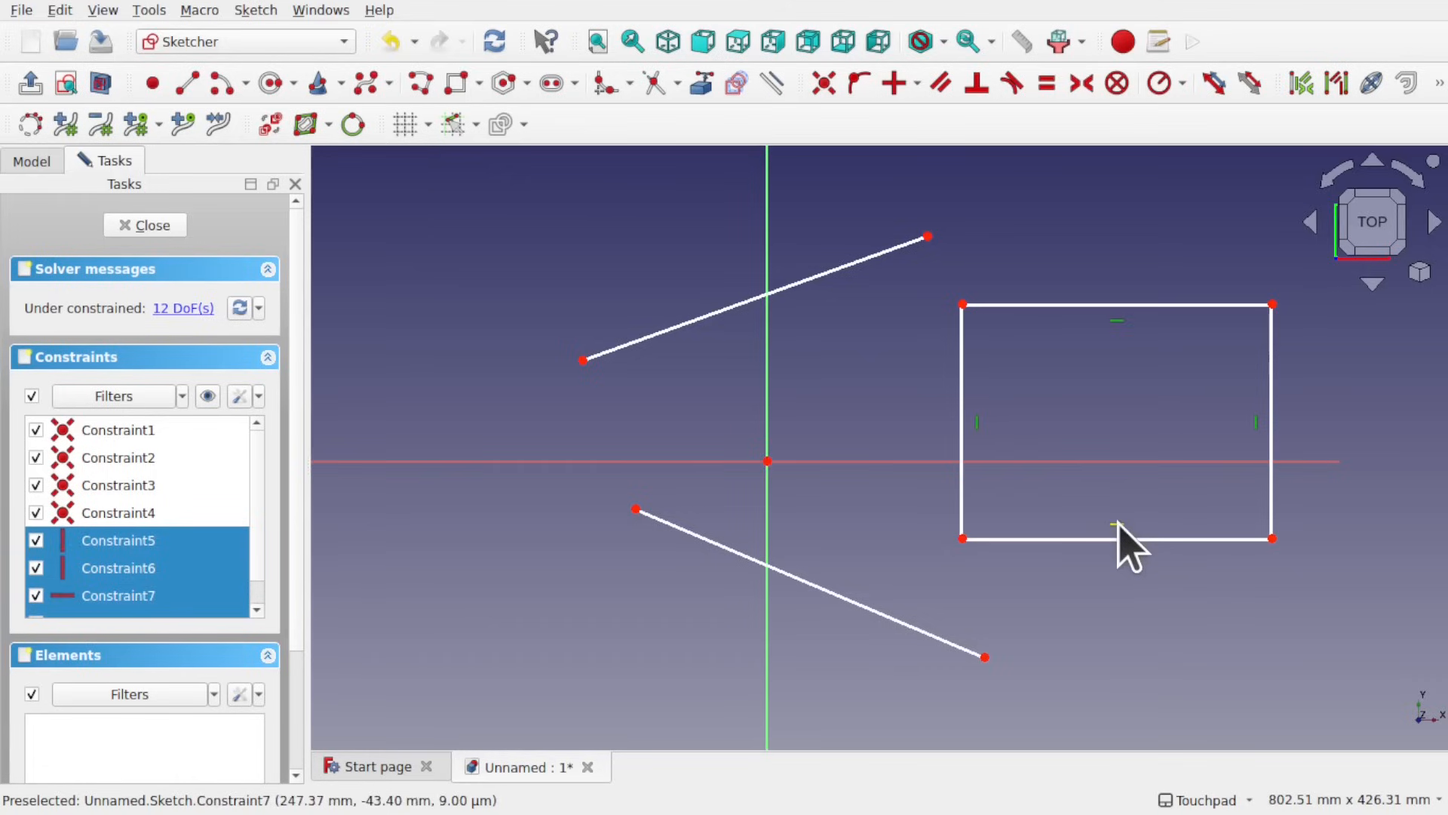
pyautogui.press('Delete')
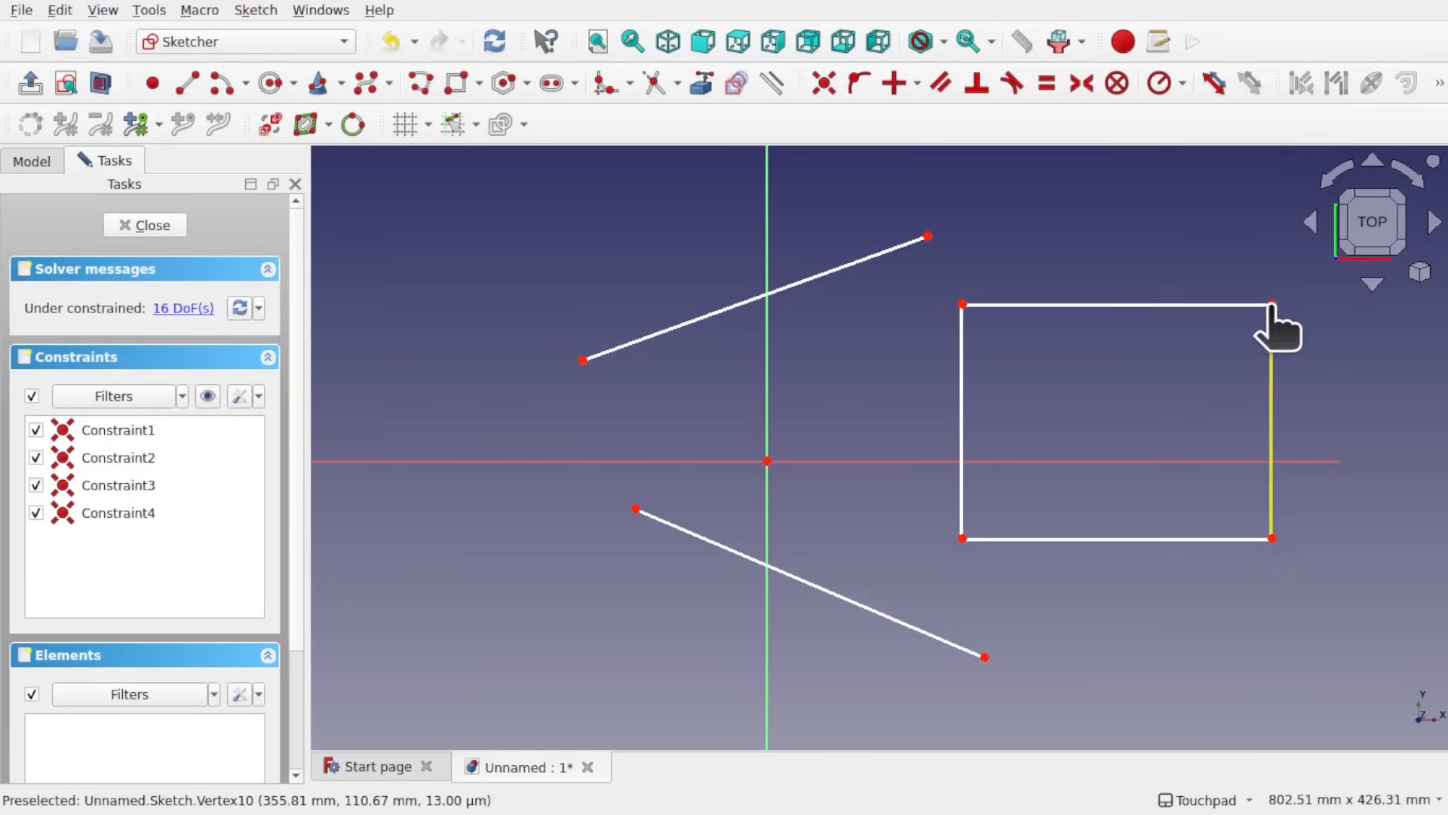
# - Skew the rectangle by moving its upper-right corner down, its upper-left corner inward and its lower-right corner outward
pyautogui.moveTo(1272, 306); pyautogui.dragTo(1274, 344)
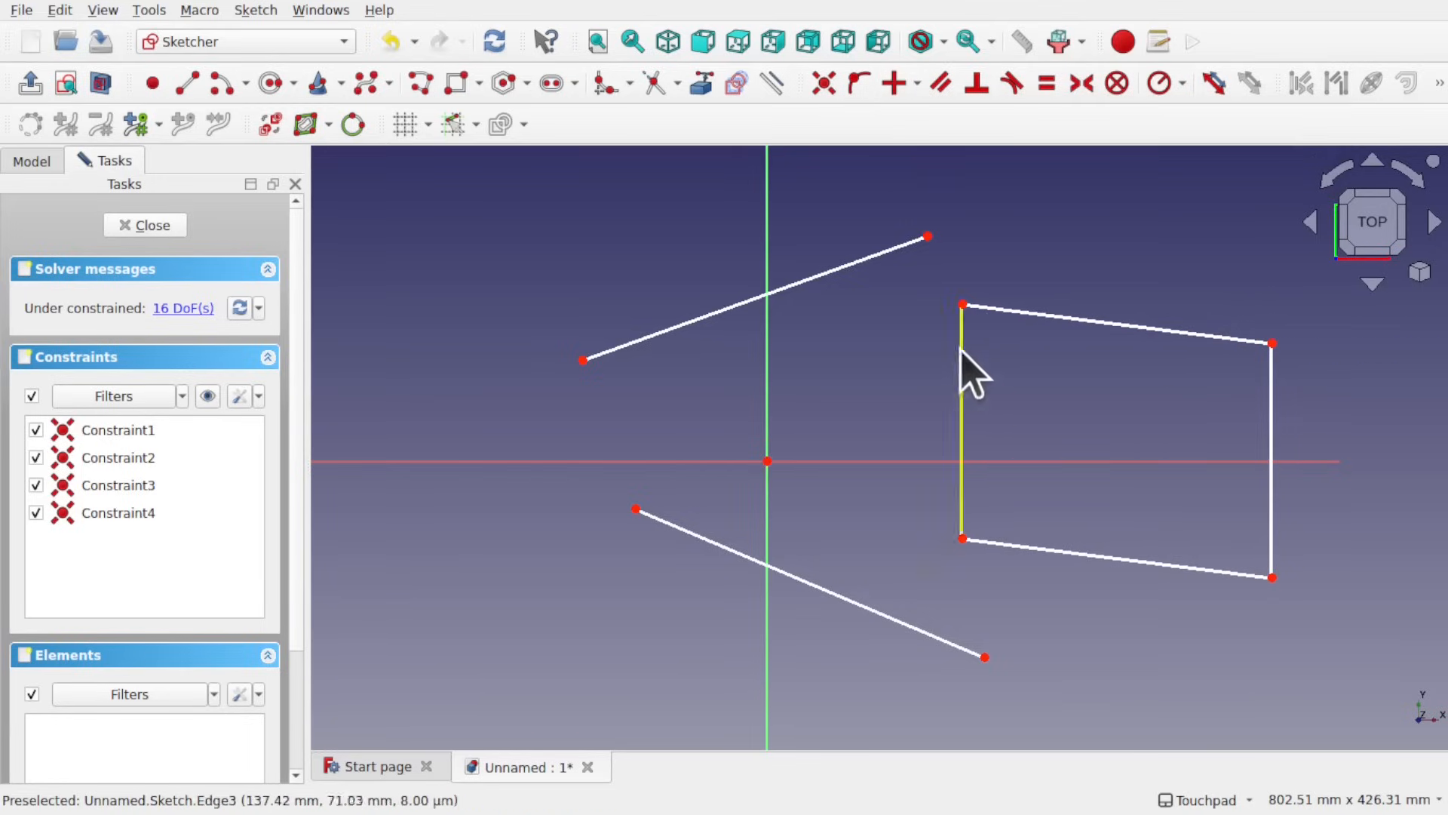
pyautogui.moveTo(963, 305); pyautogui.dragTo(1018, 310)
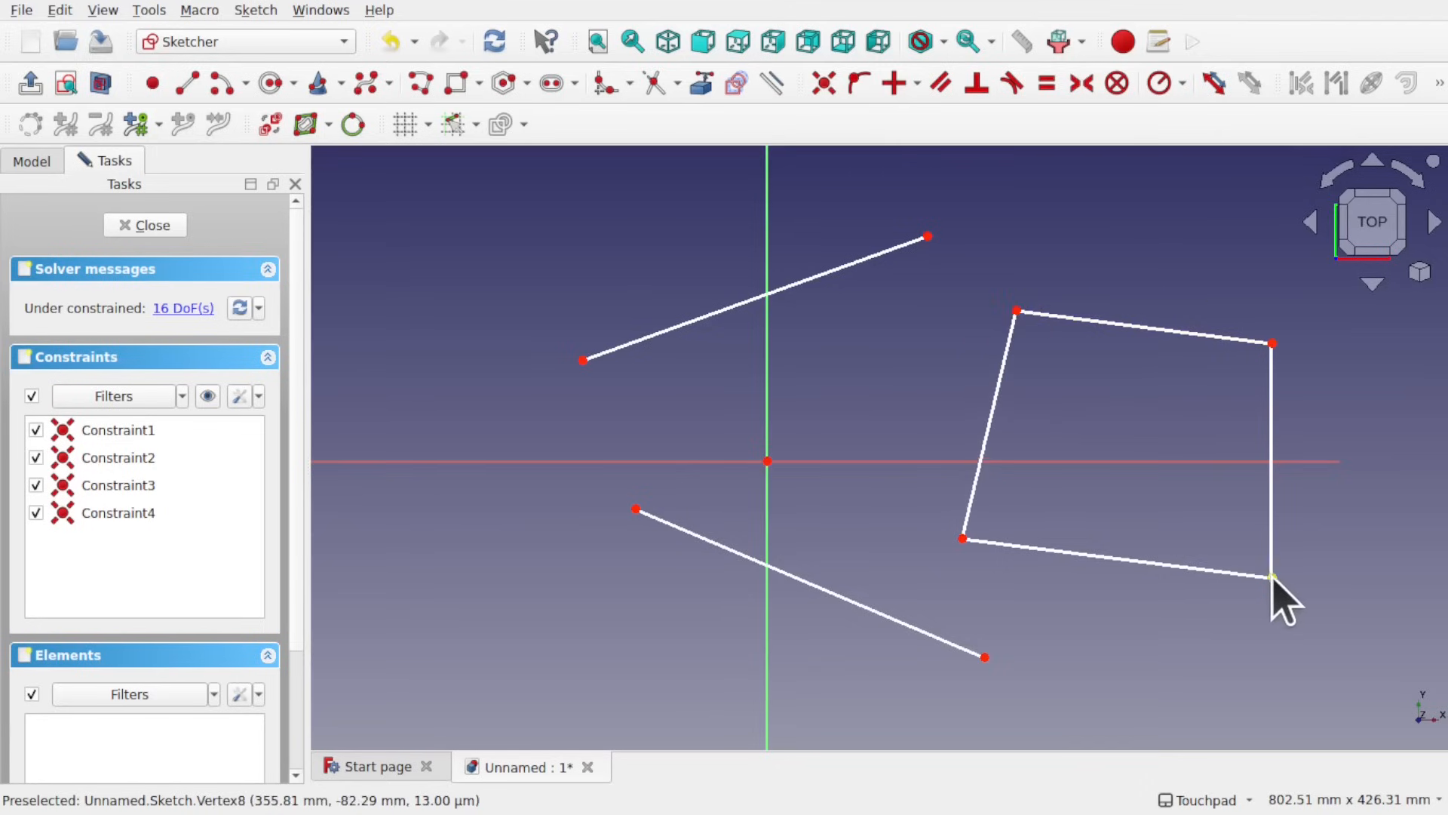
pyautogui.moveTo(1273, 577); pyautogui.dragTo(1329, 575)
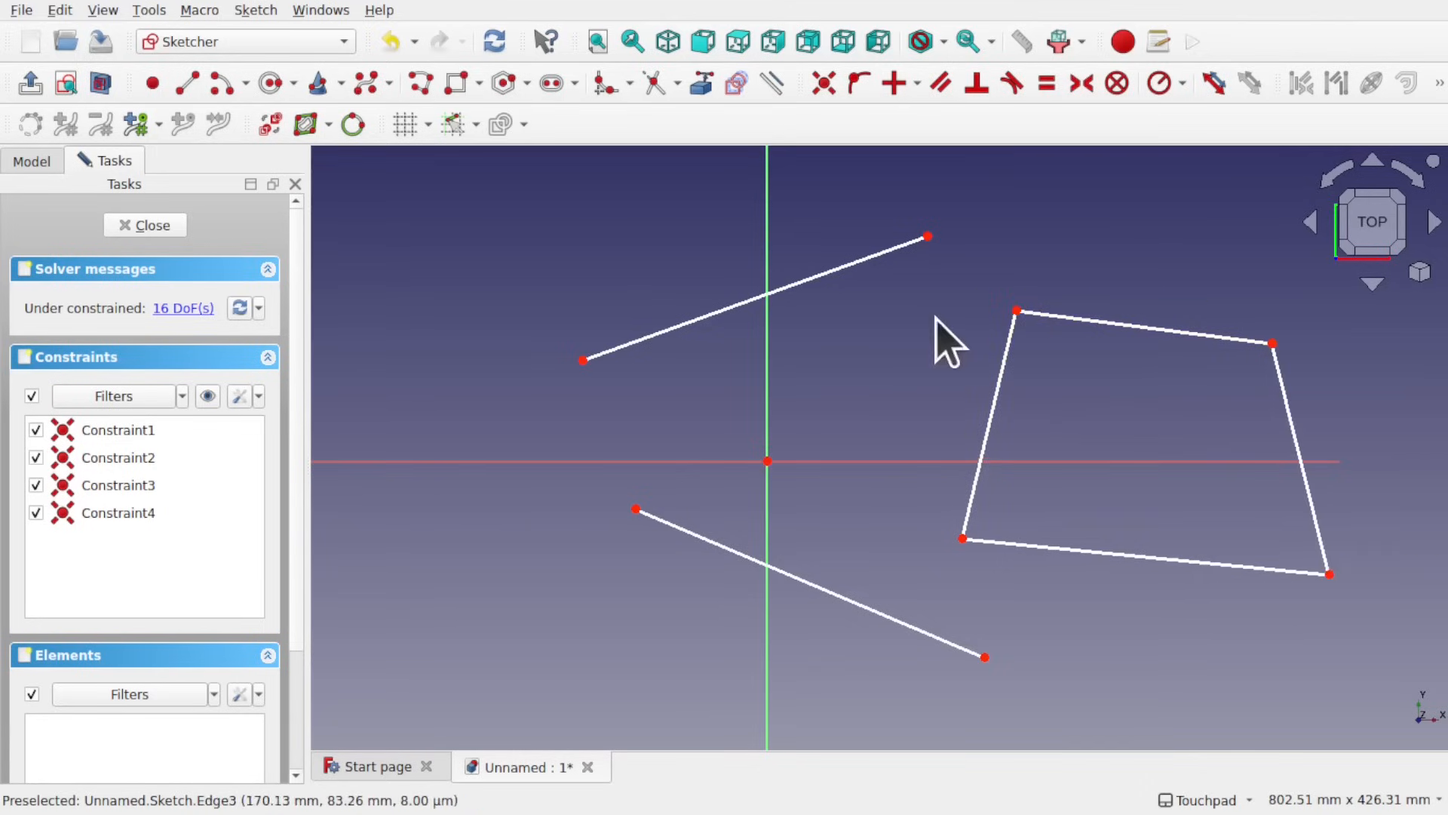
# - Apply the automatic horizontal/vertical constraint to the two sloping lines, making both horizontal
pyautogui.click(897, 94)
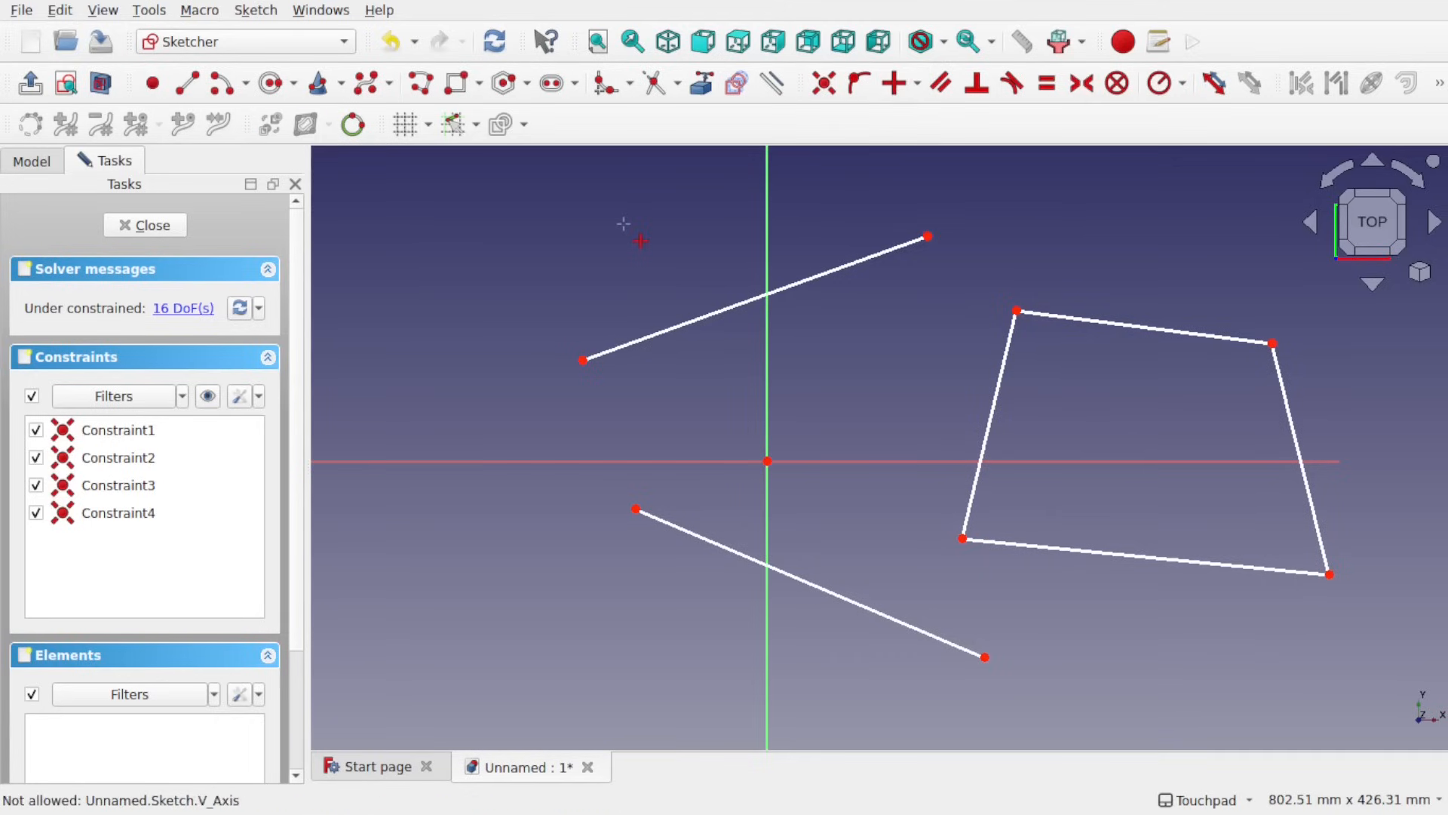
pyautogui.click(717, 334)
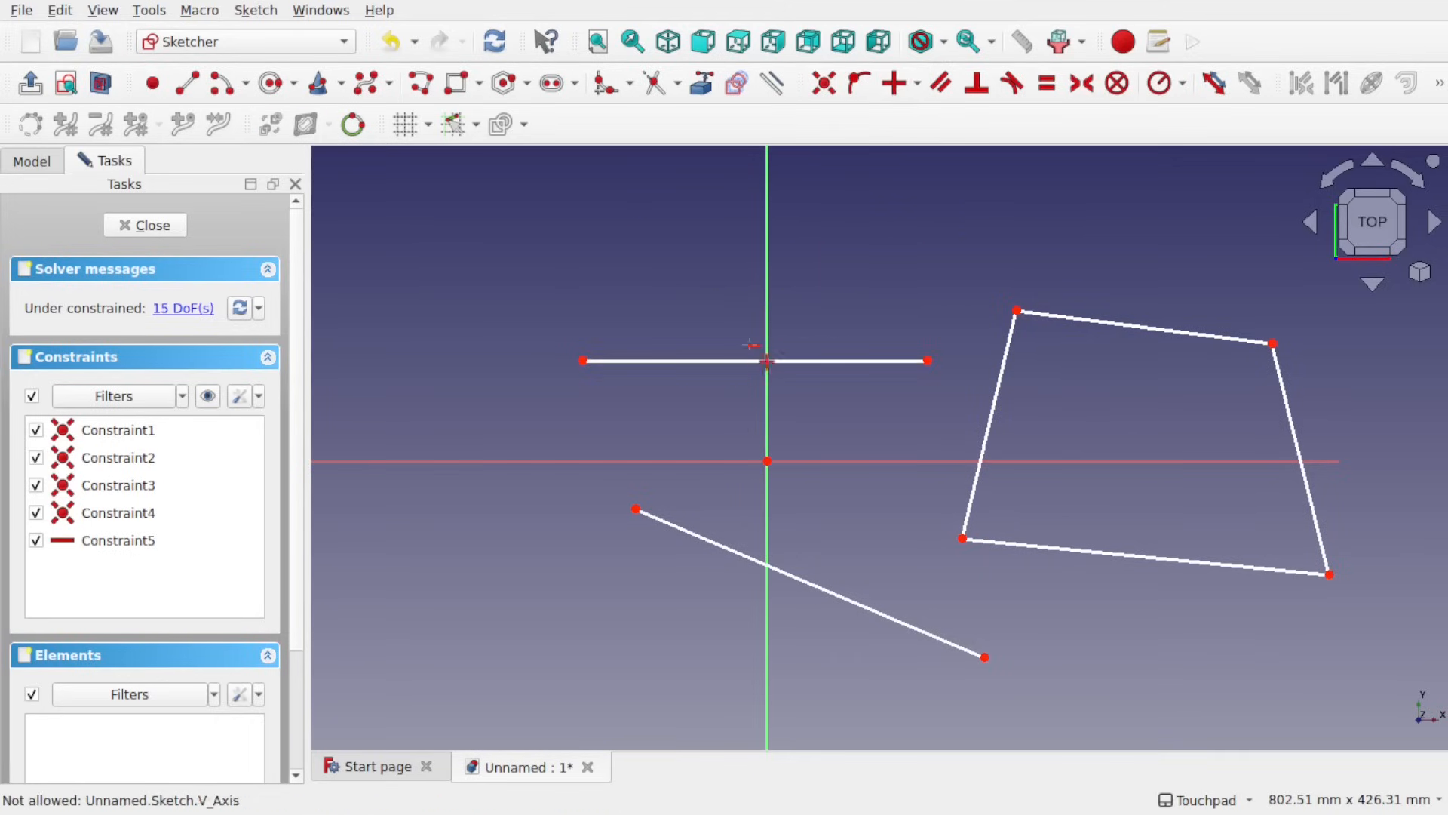
pyautogui.click(830, 602)
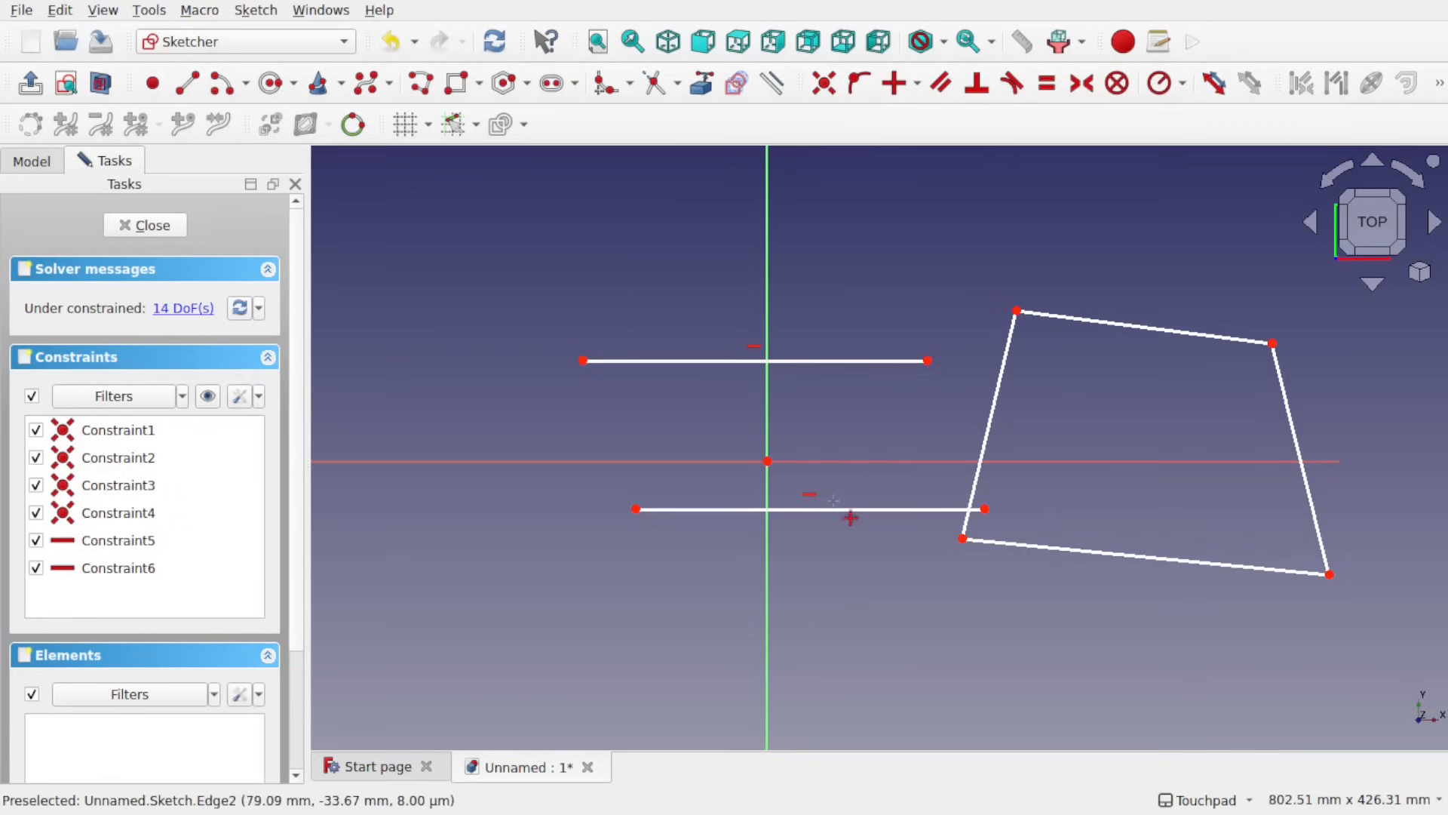
# - Apply the automatic horizontal/vertical constraint to all four edges of the skewed quadrilateral, making its sides vertical and its top and bottom horizontal
pyautogui.click(991, 416)
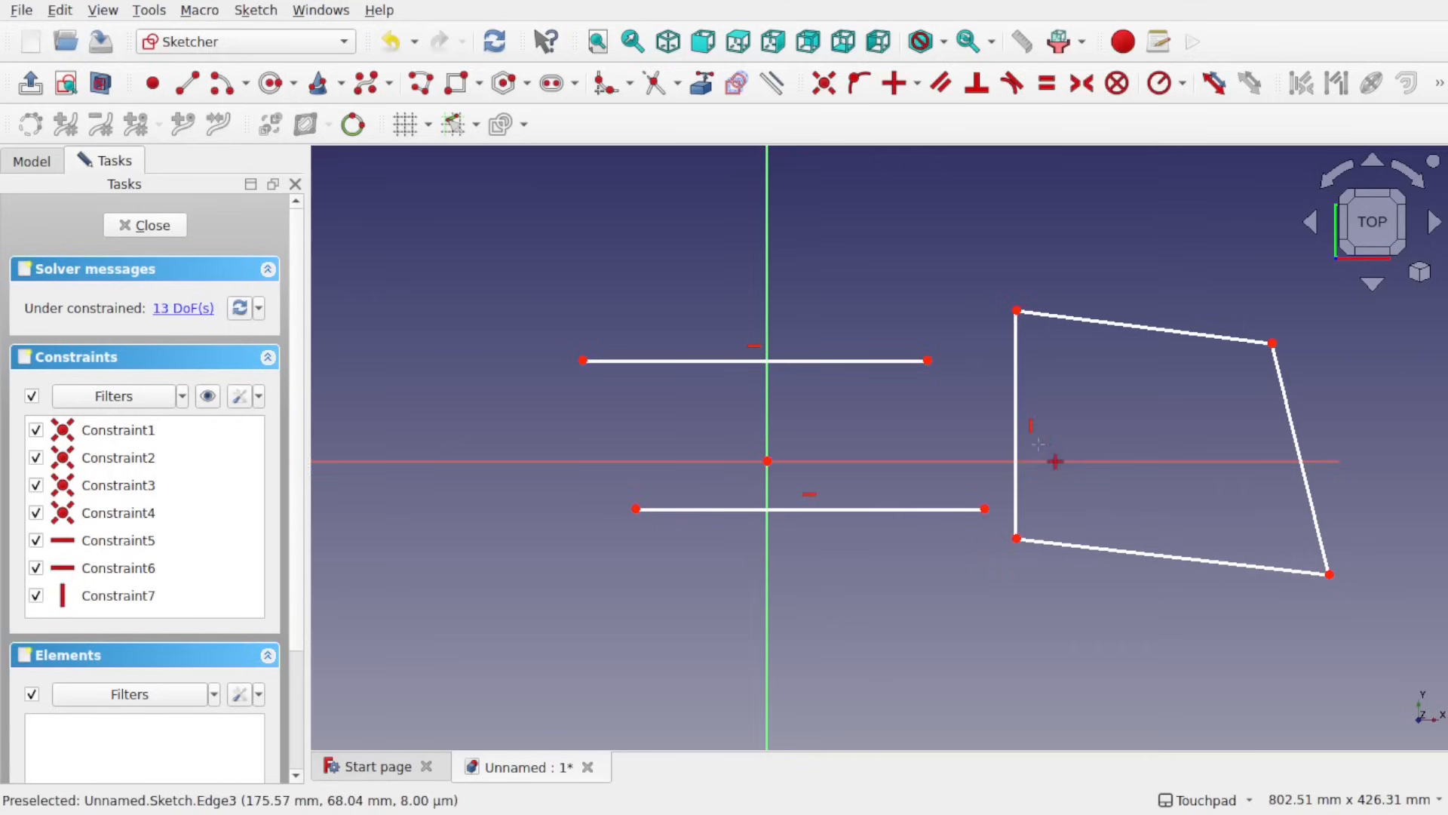
pyautogui.click(1315, 457)
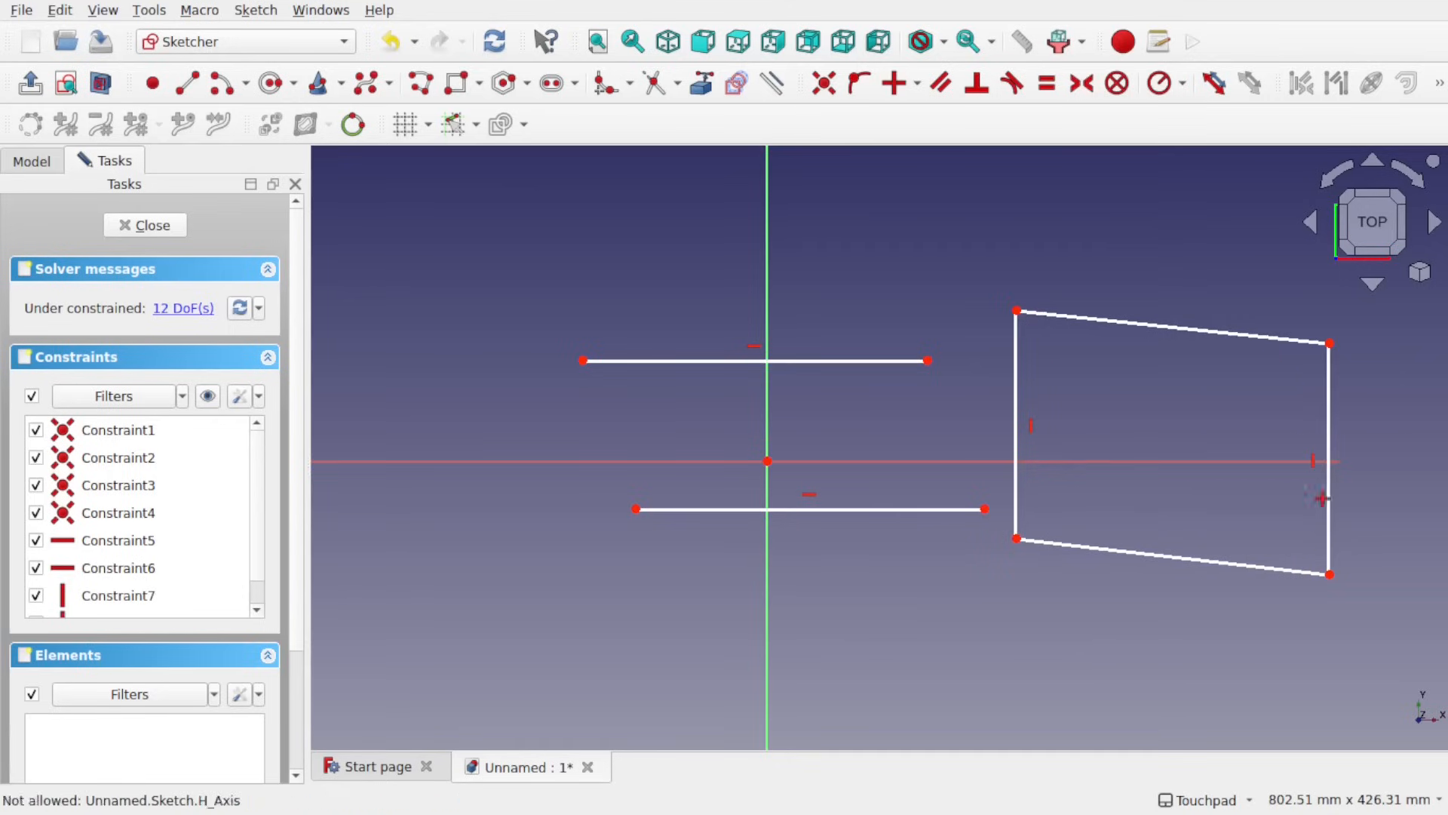
pyautogui.click(1174, 343)
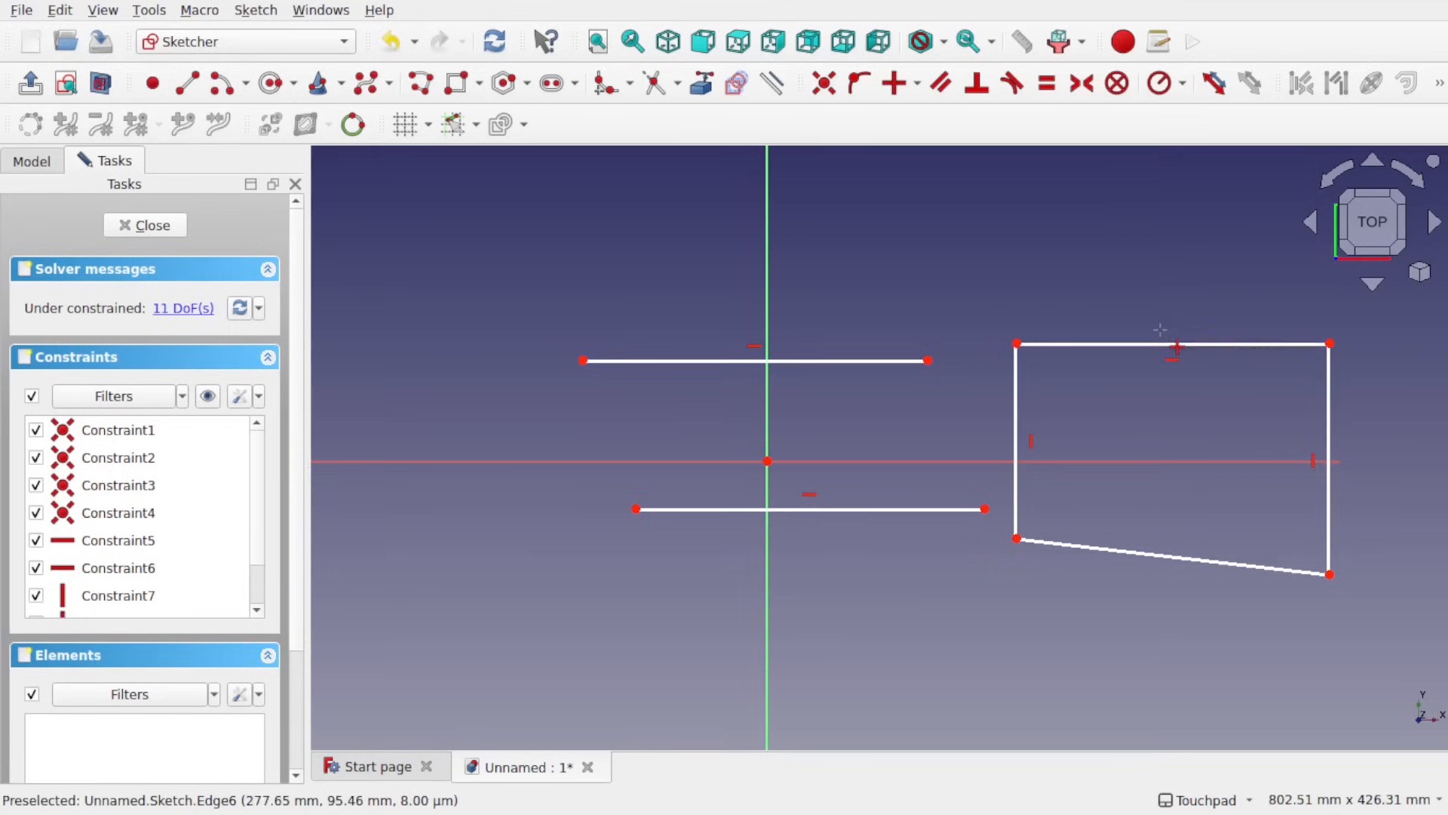
pyautogui.click(1172, 571)
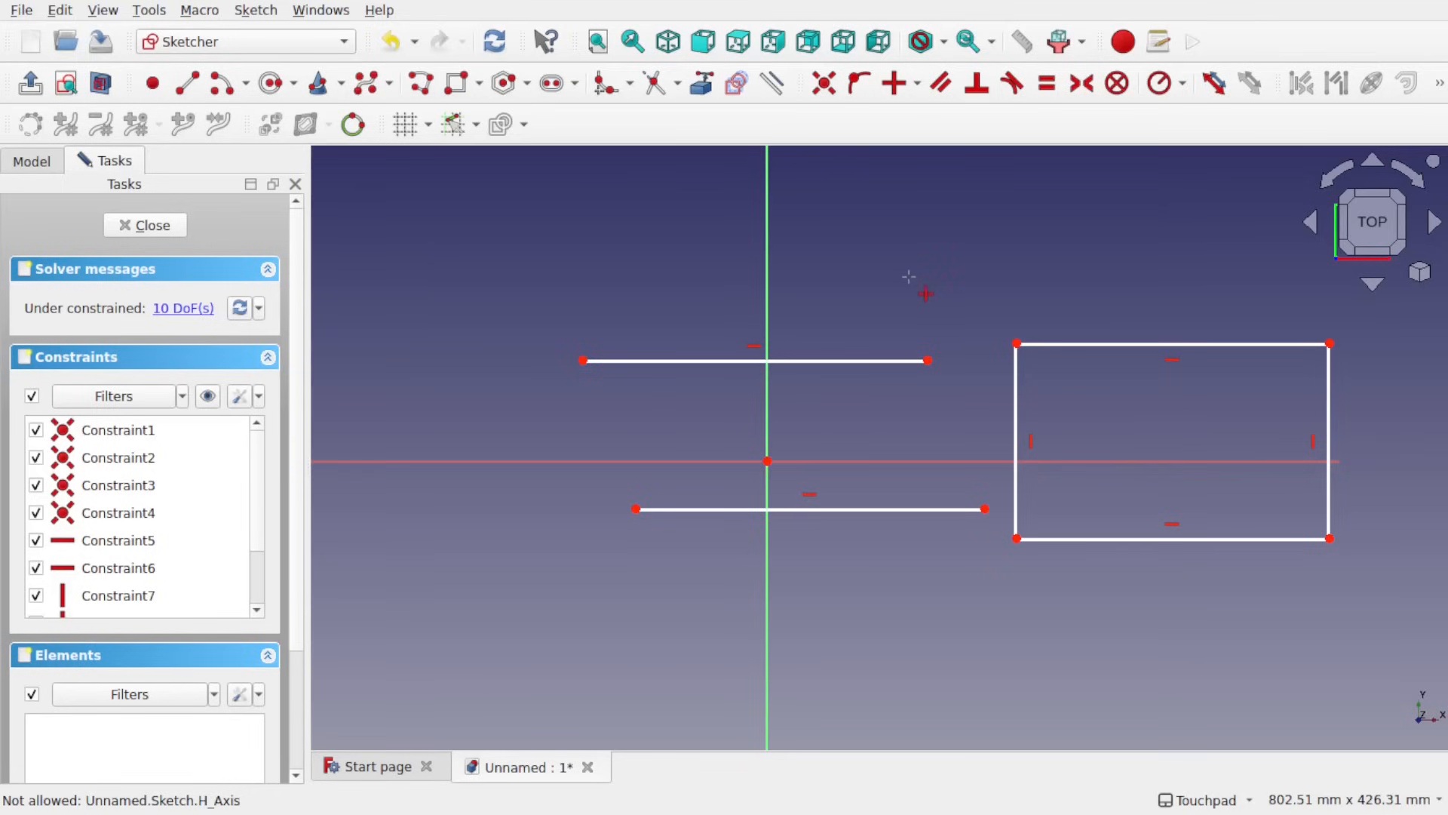
# - Clear the sketch and draw two lines sharing a lower-left endpoint, one sloping up to the right and one horizontal about 310 mm long
pyautogui.moveTo(487, 197); pyautogui.dragTo(1374, 655)
pyautogui.press('Delete')
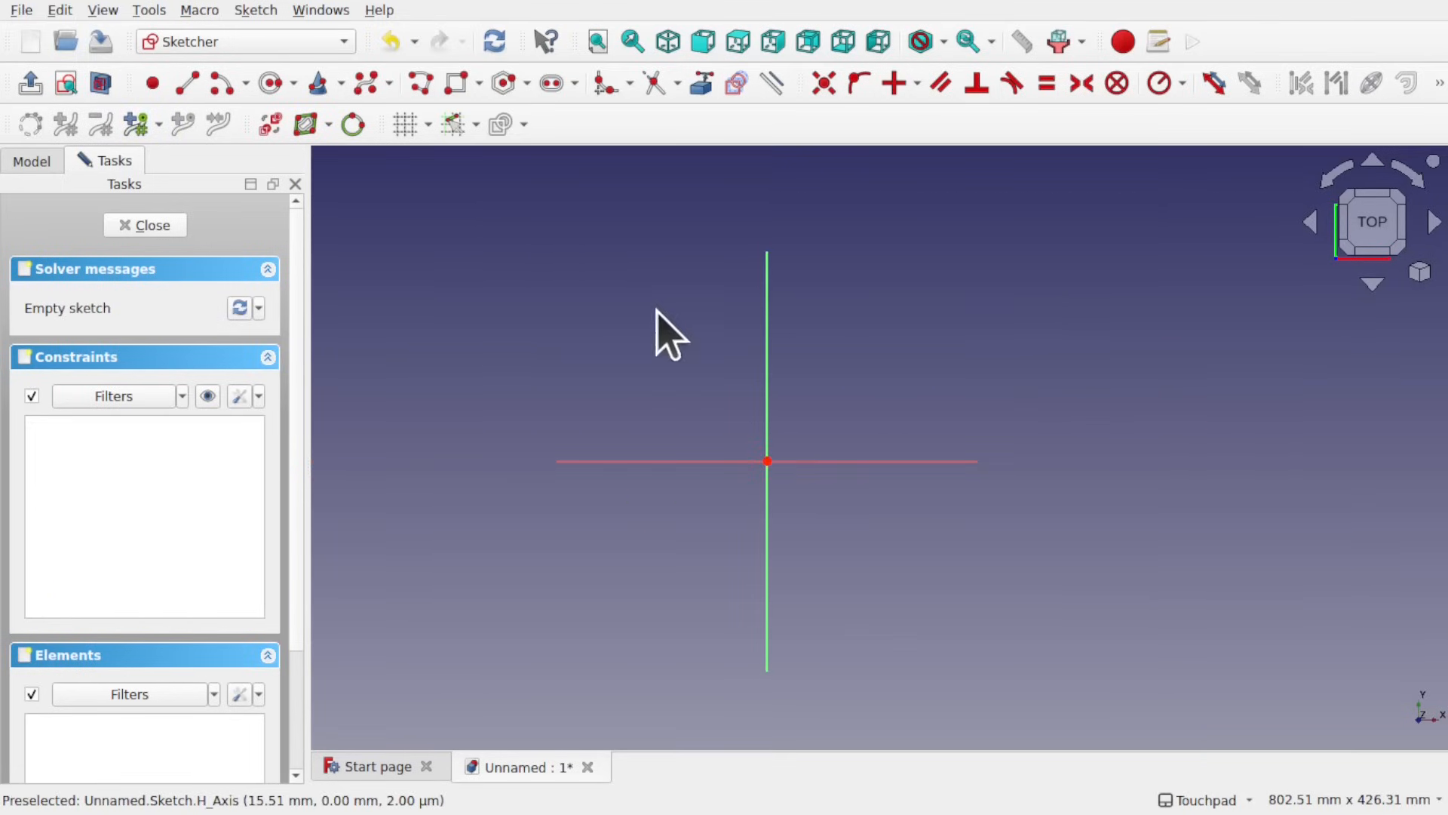
pyautogui.click(185, 85)
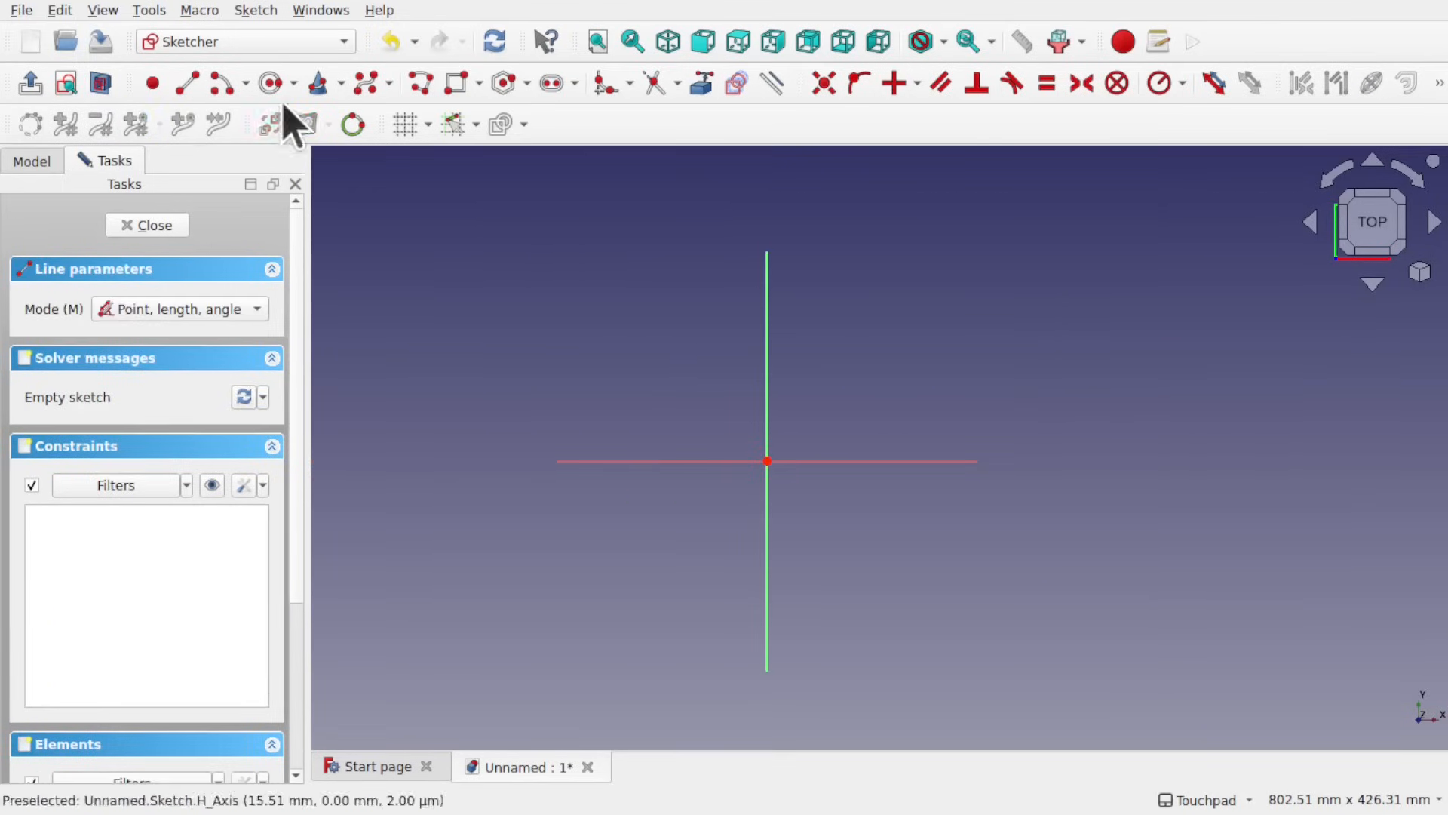
pyautogui.click(935, 314)
pyautogui.click(556, 549)
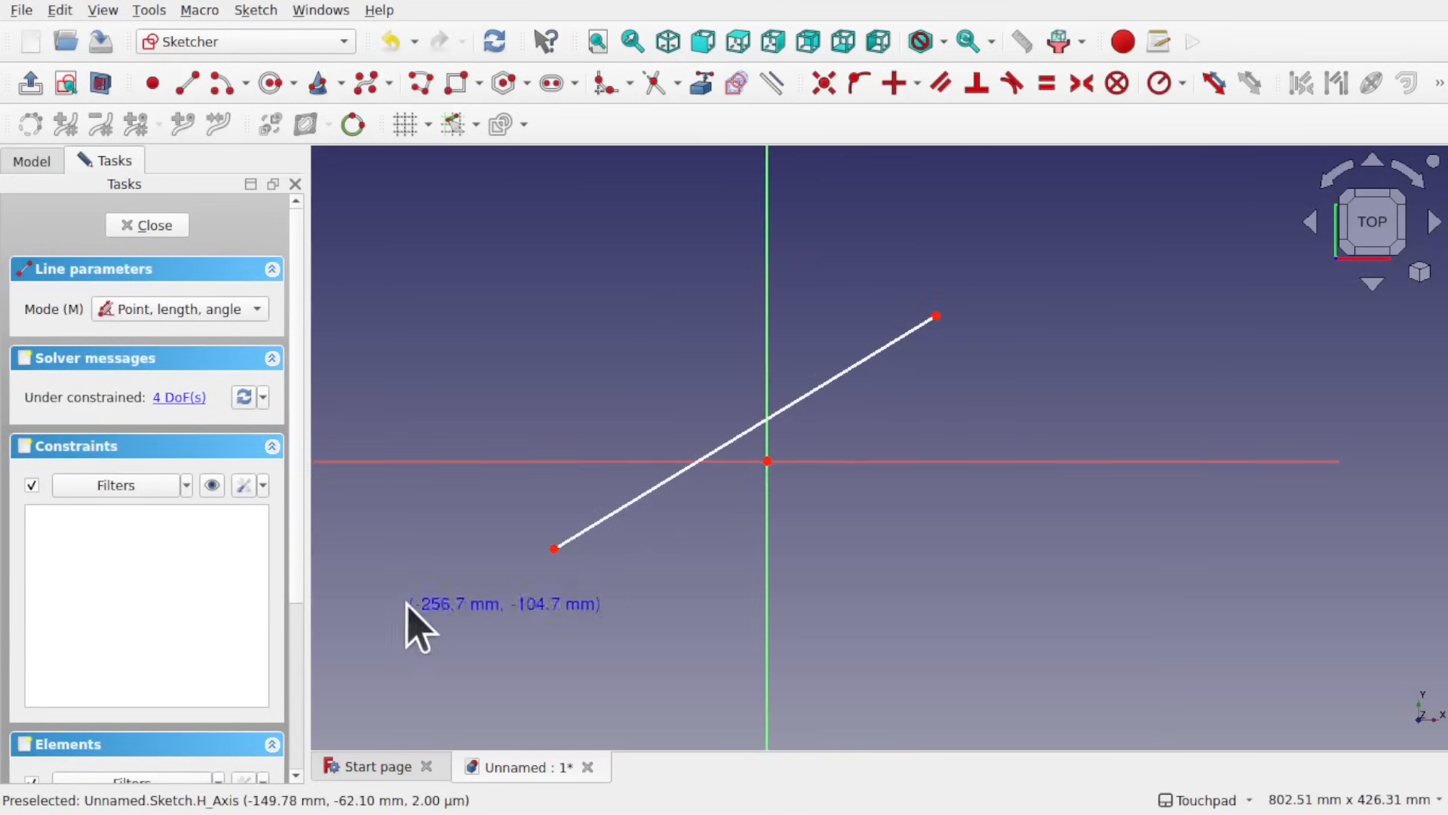
pyautogui.click(557, 547)
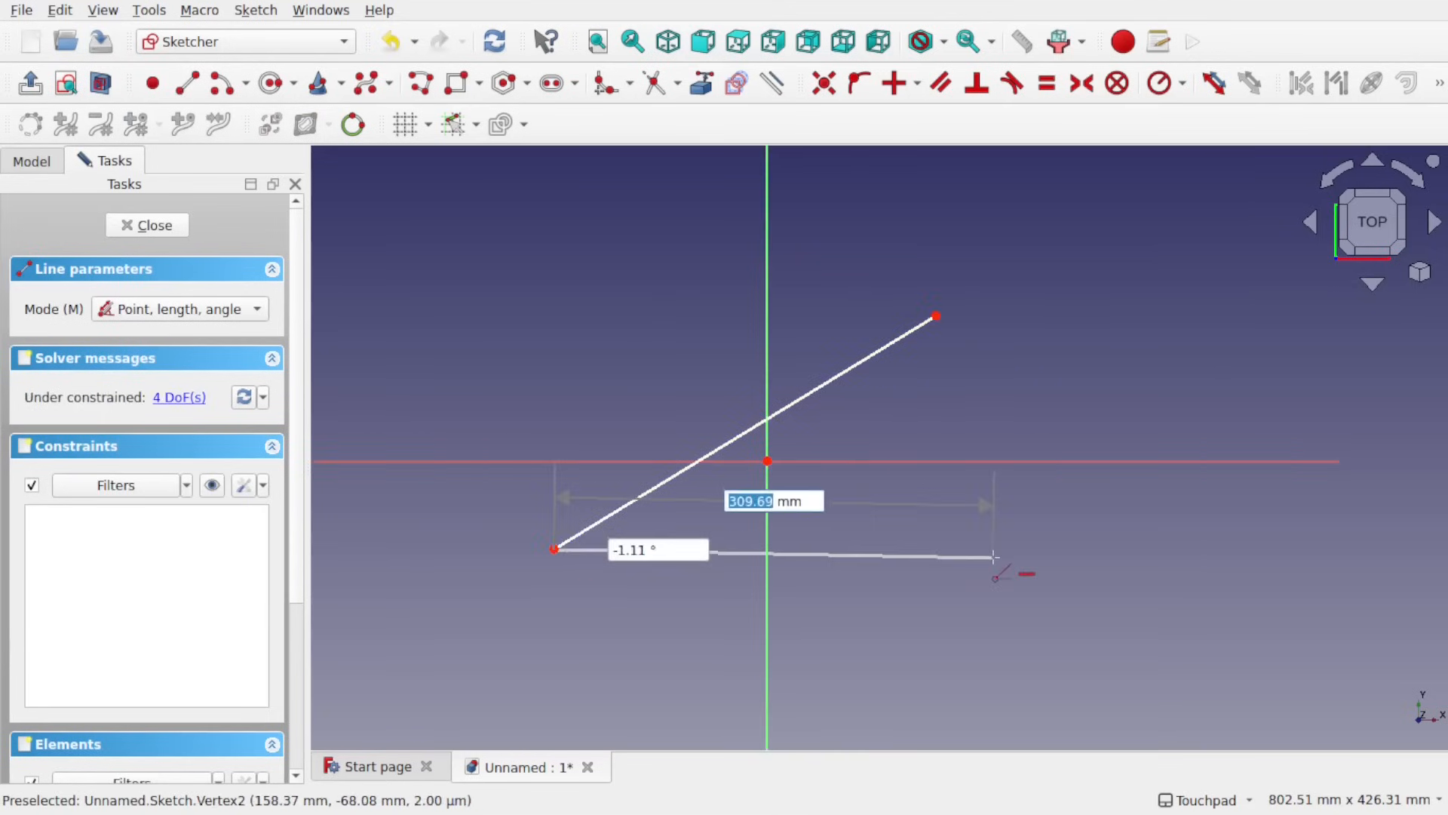
pyautogui.click(995, 557)
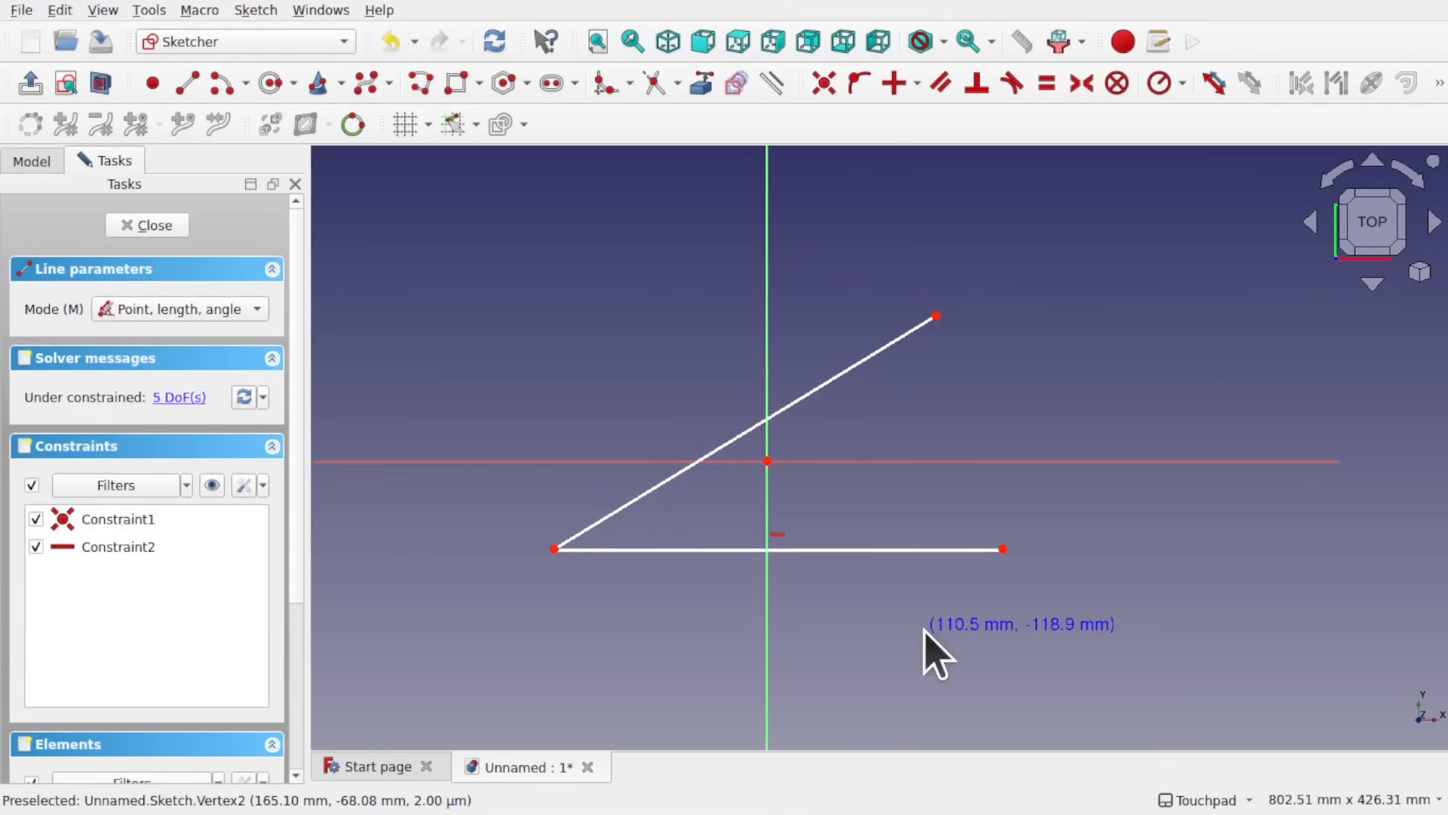
pyautogui.press('Escape')
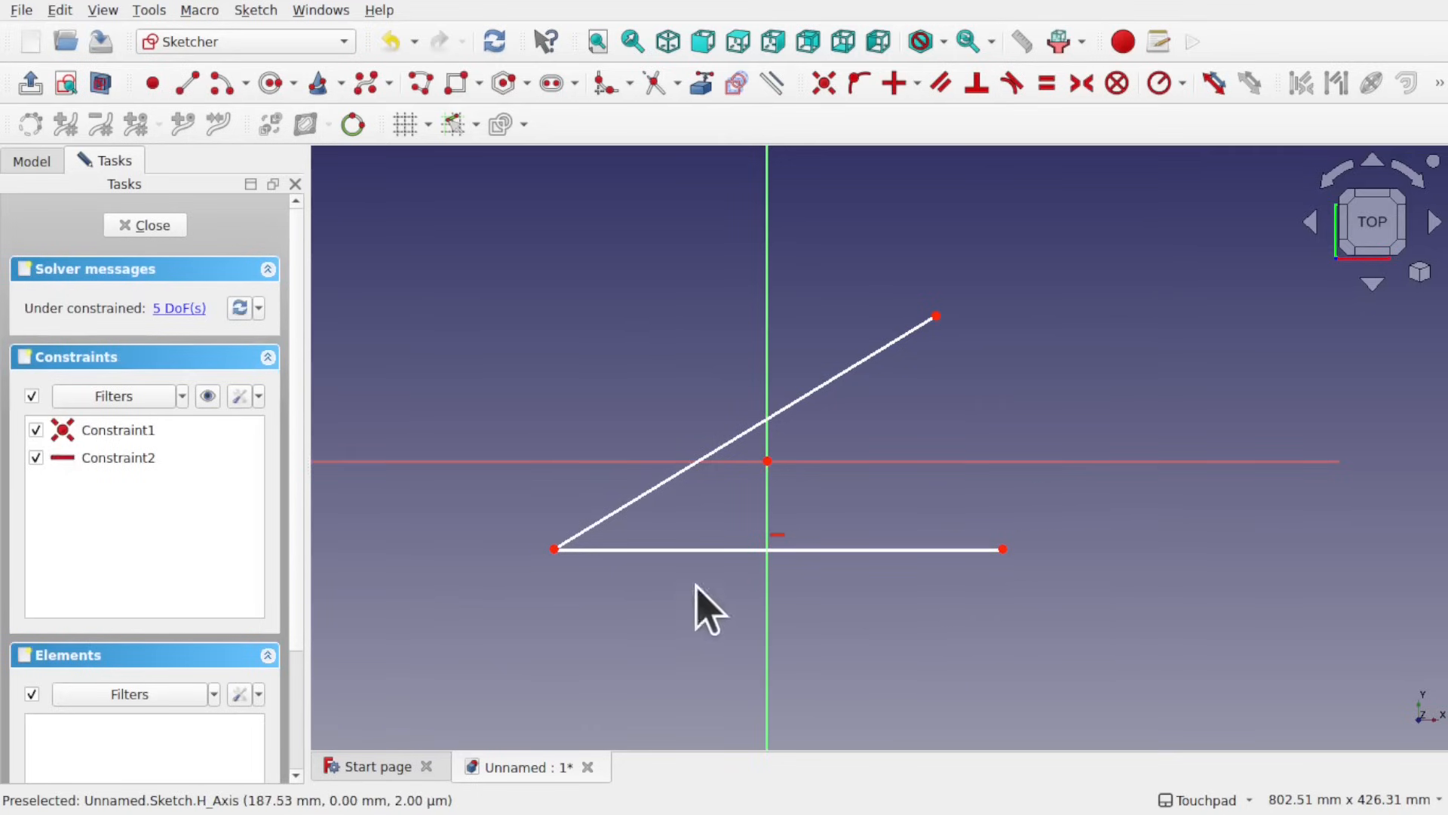
# - Constrain the angle between the sloping line and the horizontal line to 40°
pyautogui.click(677, 473)
pyautogui.click(735, 550)
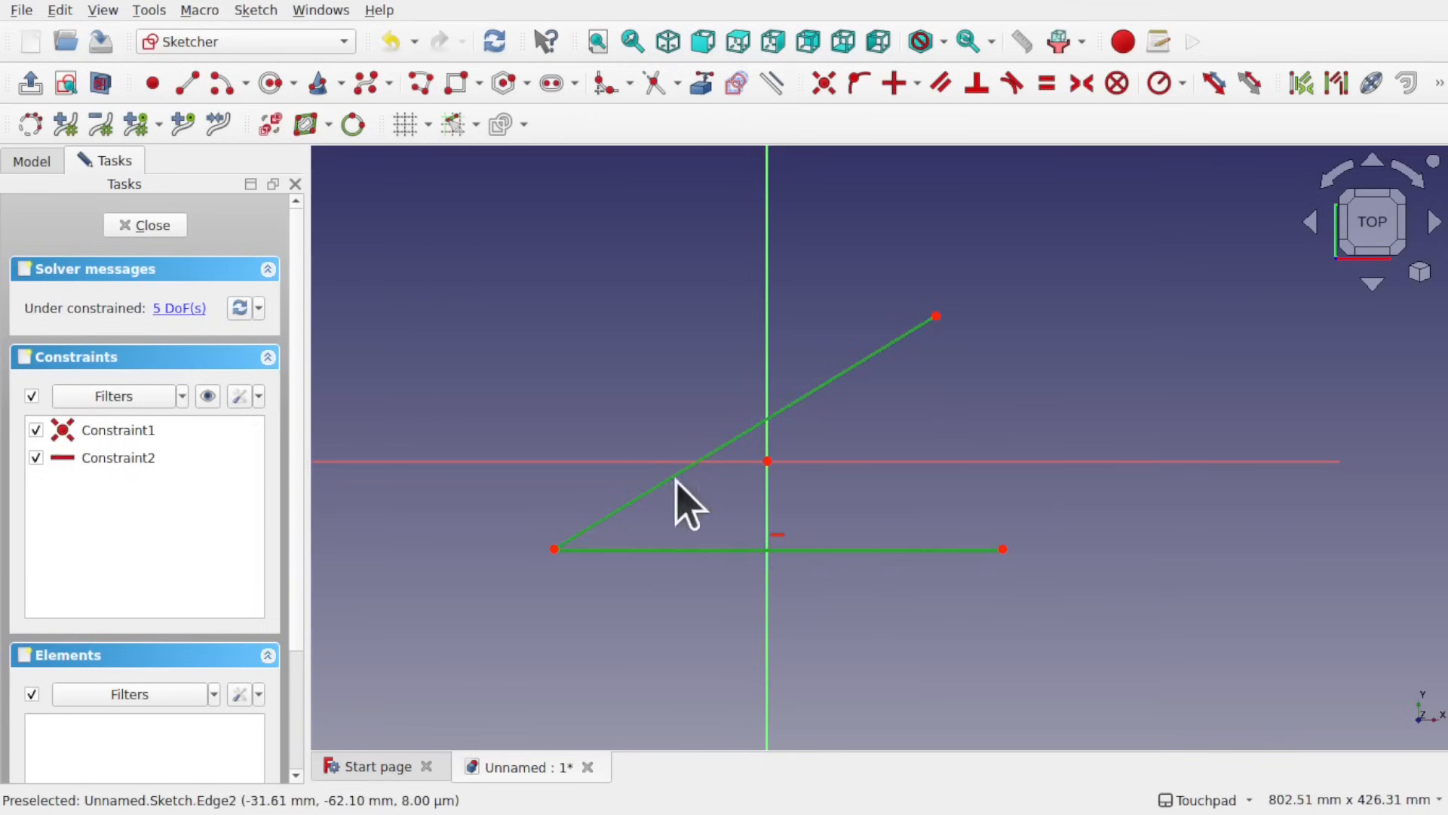
pyautogui.click(1182, 83)
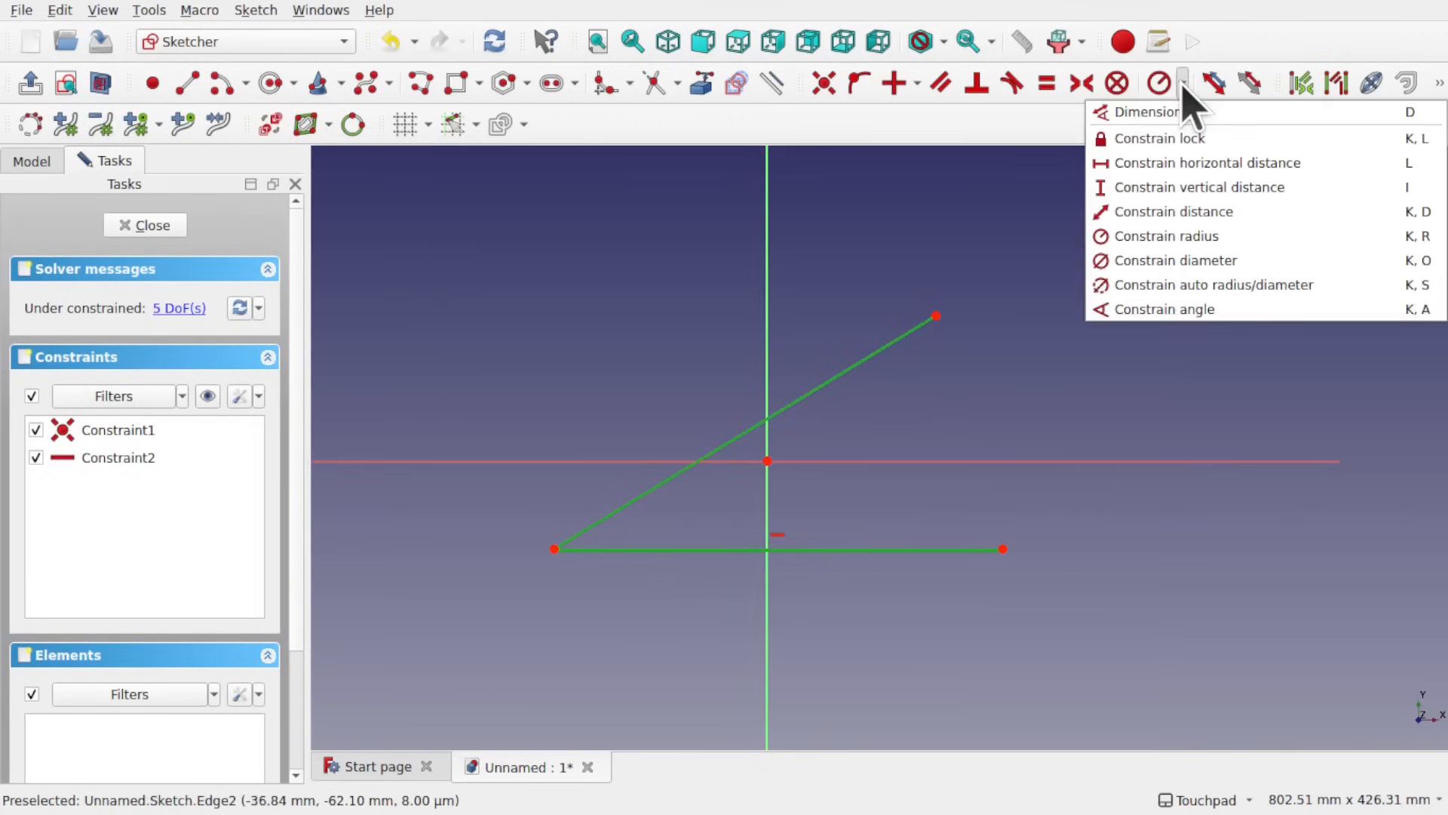
pyautogui.click(1200, 309)
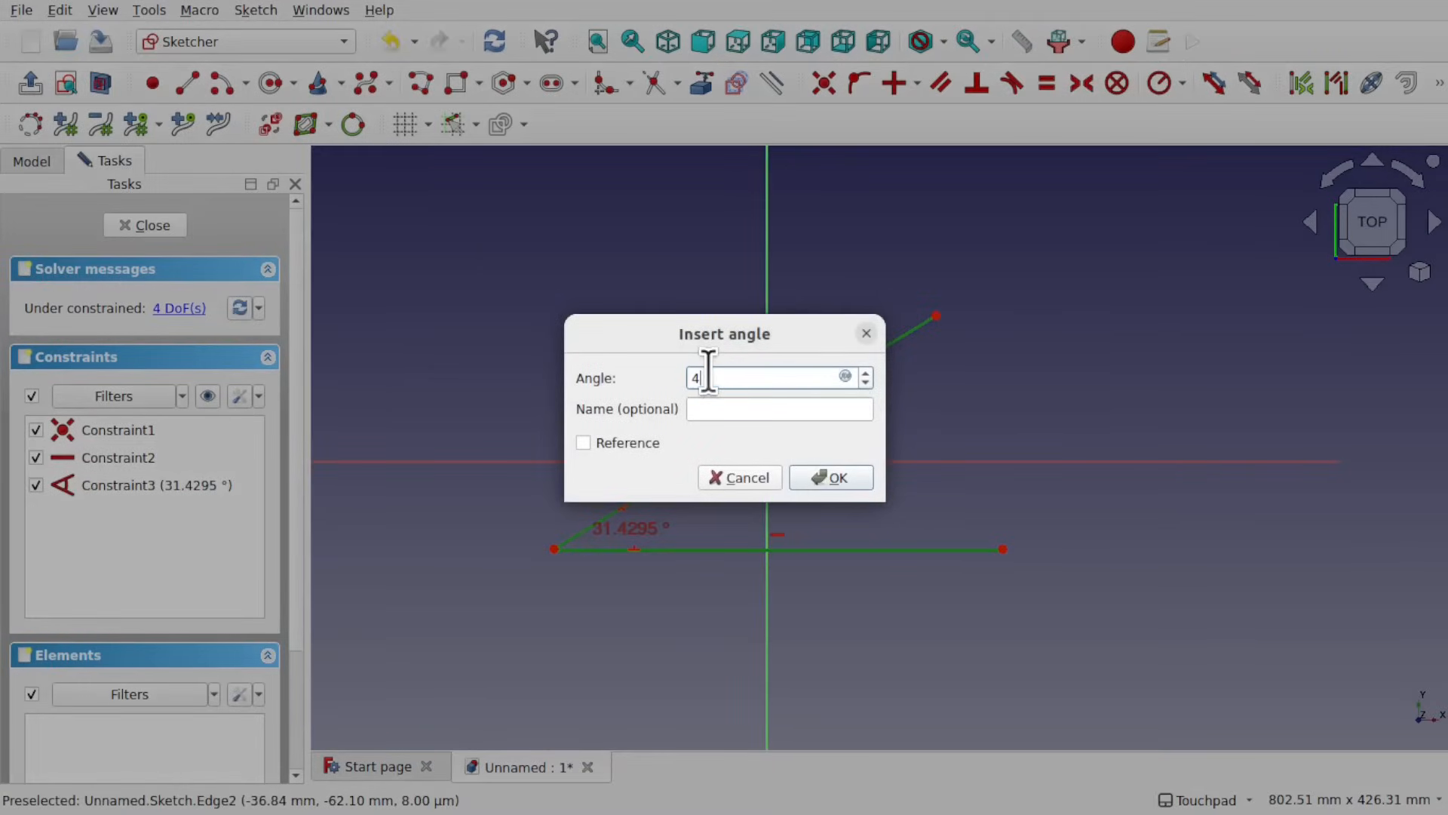
pyautogui.write('40')
pyautogui.press('Return')
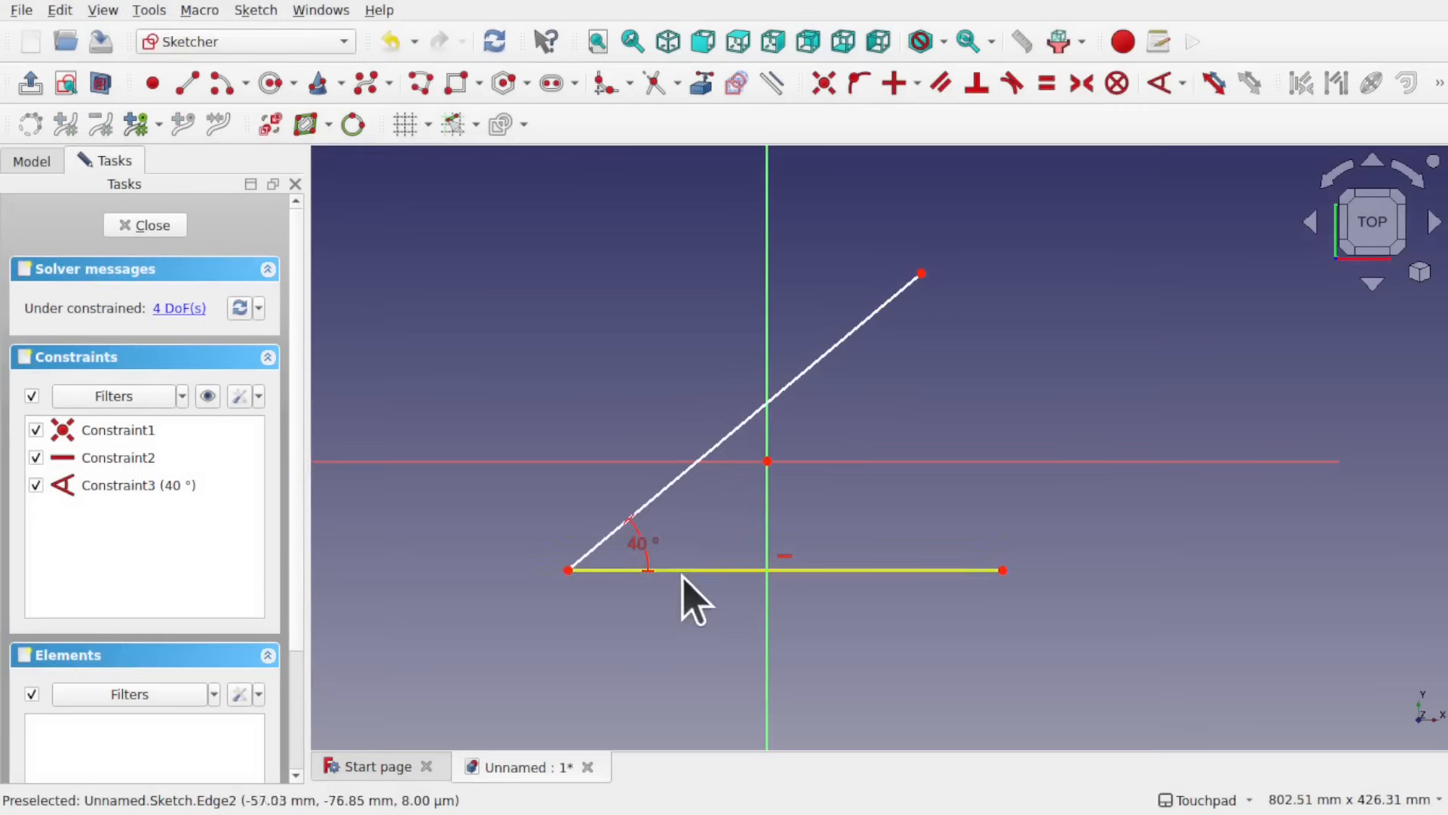
# - Reposition the 40° angle dimension around the vertex through its supplementary sides, ending beyond the lines' open ends
pyautogui.moveTo(817, 520); pyautogui.dragTo(1122, 453)
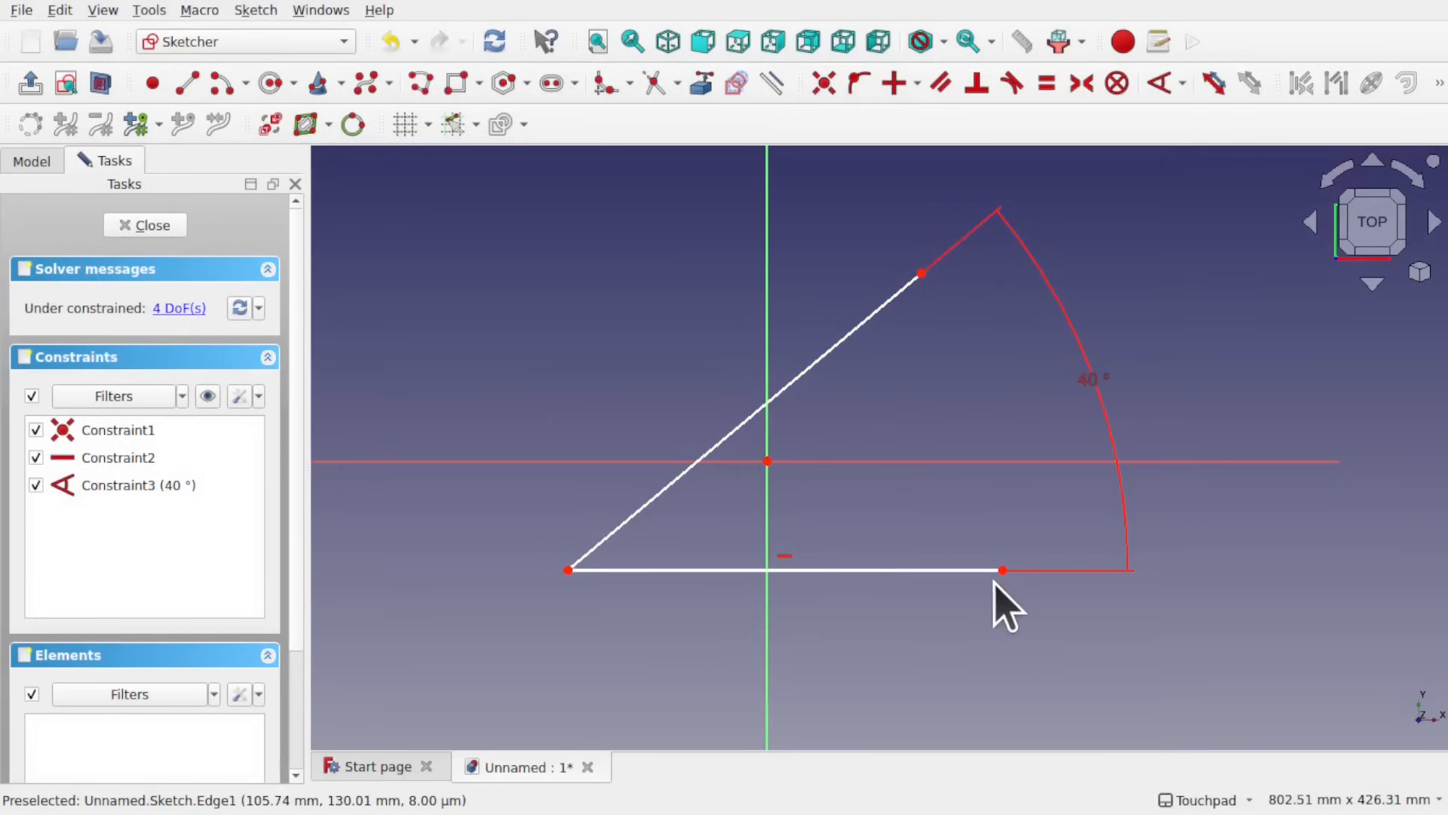
pyautogui.moveTo(1090, 398); pyautogui.dragTo(1147, 387)
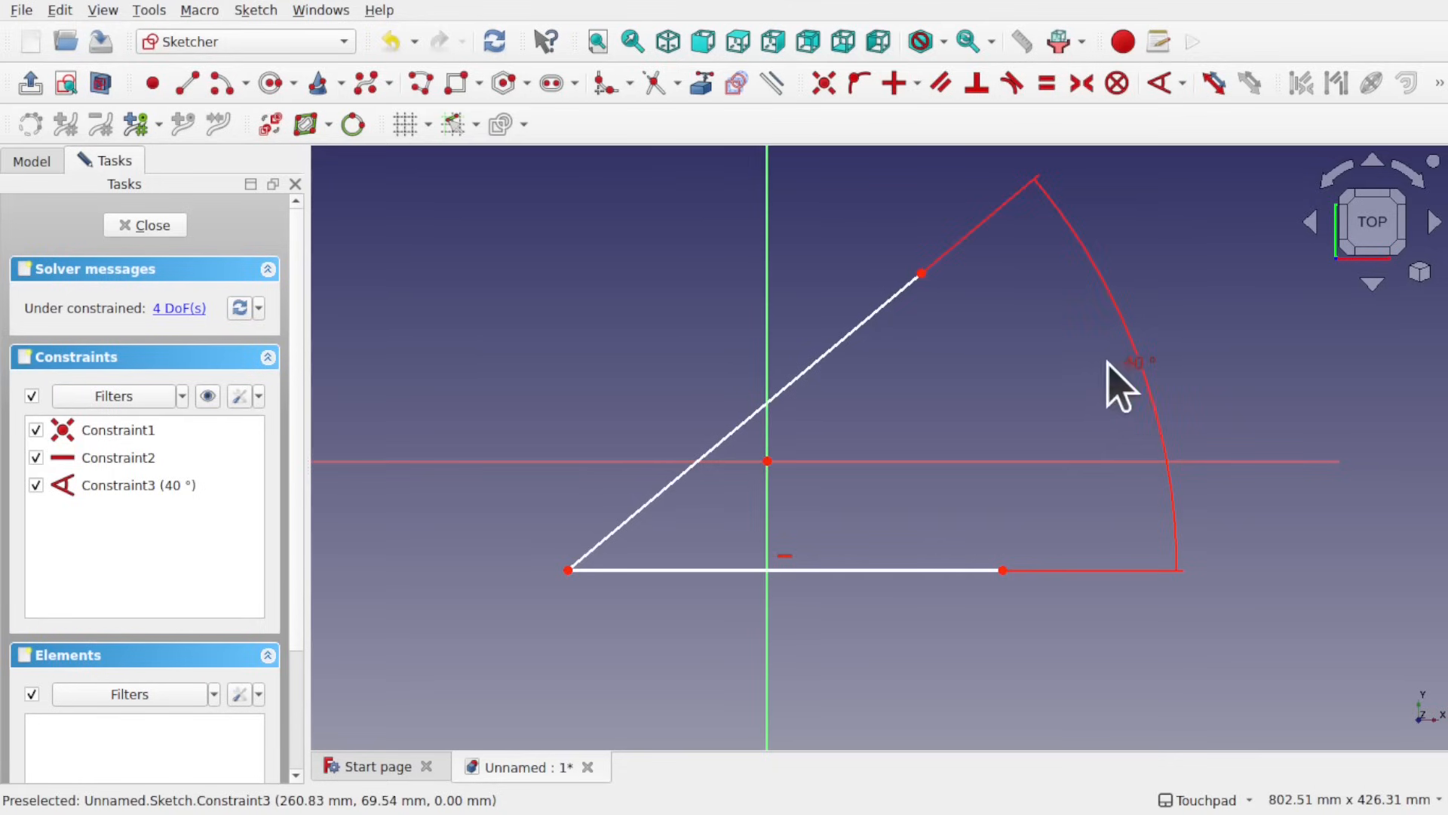
pyautogui.moveTo(1141, 364); pyautogui.dragTo(709, 573)
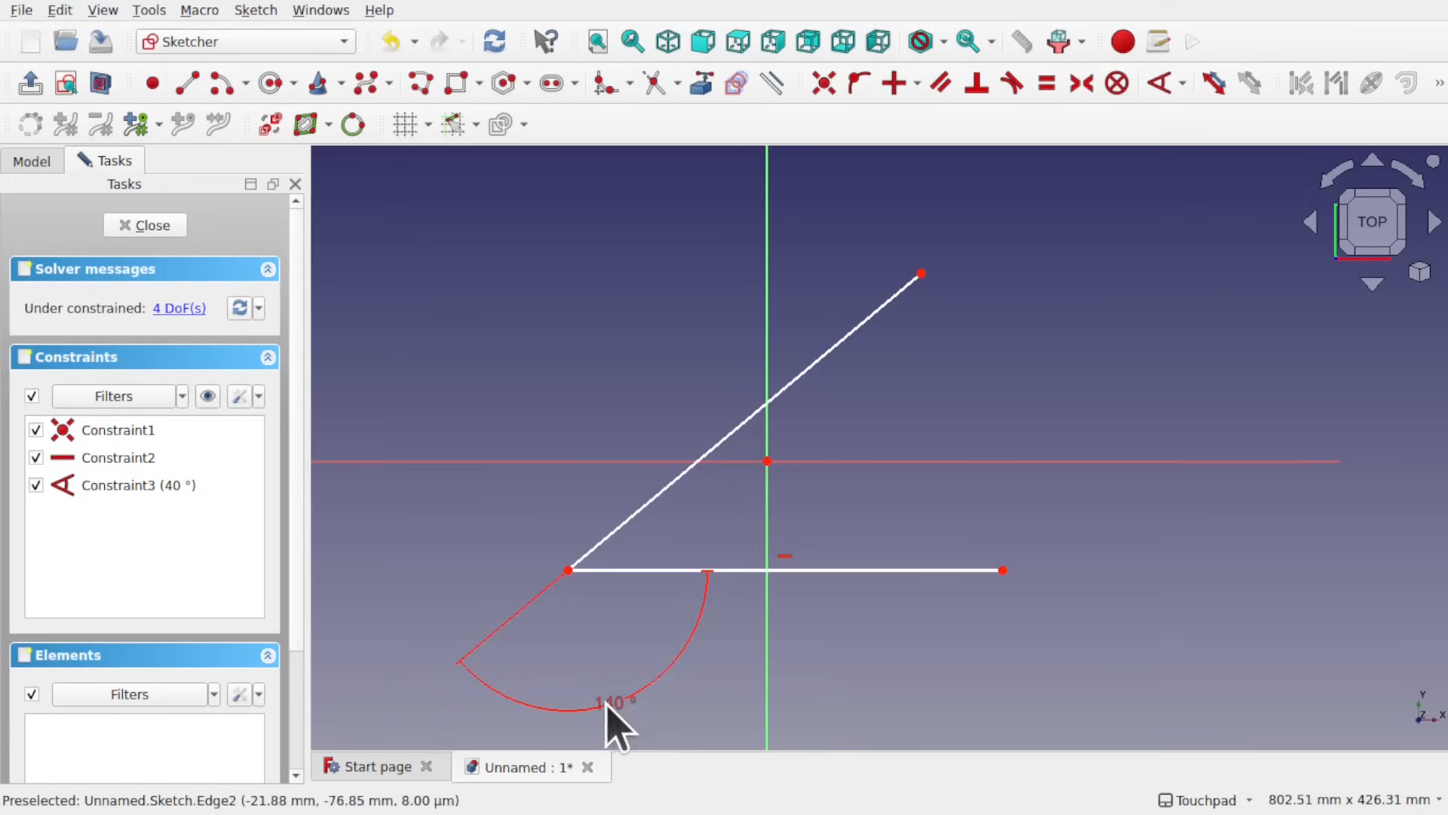
pyautogui.moveTo(613, 709); pyautogui.dragTo(925, 213)
pyautogui.scroll(-8, 922, 294)
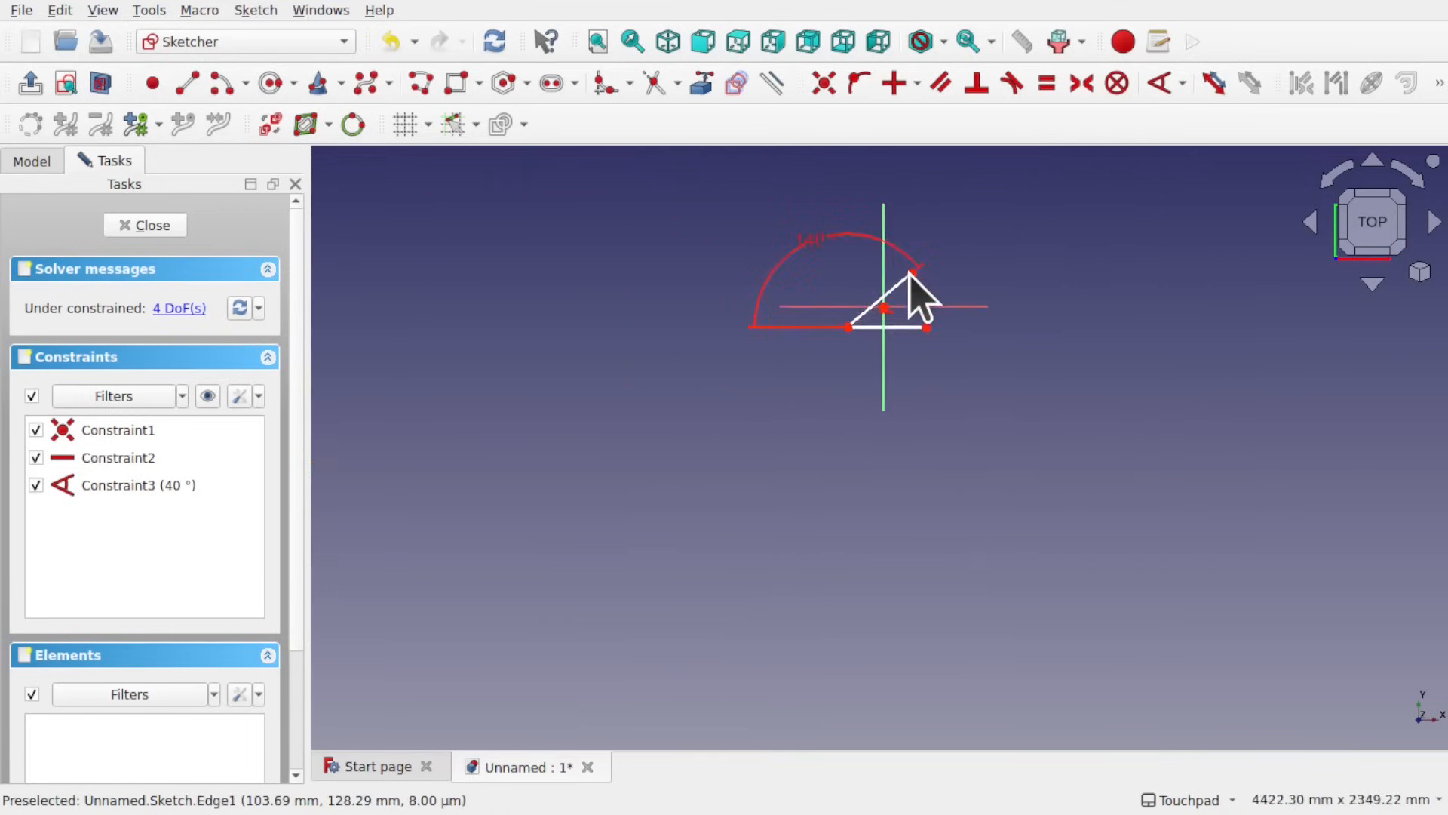
pyautogui.scroll(2, 913, 298)
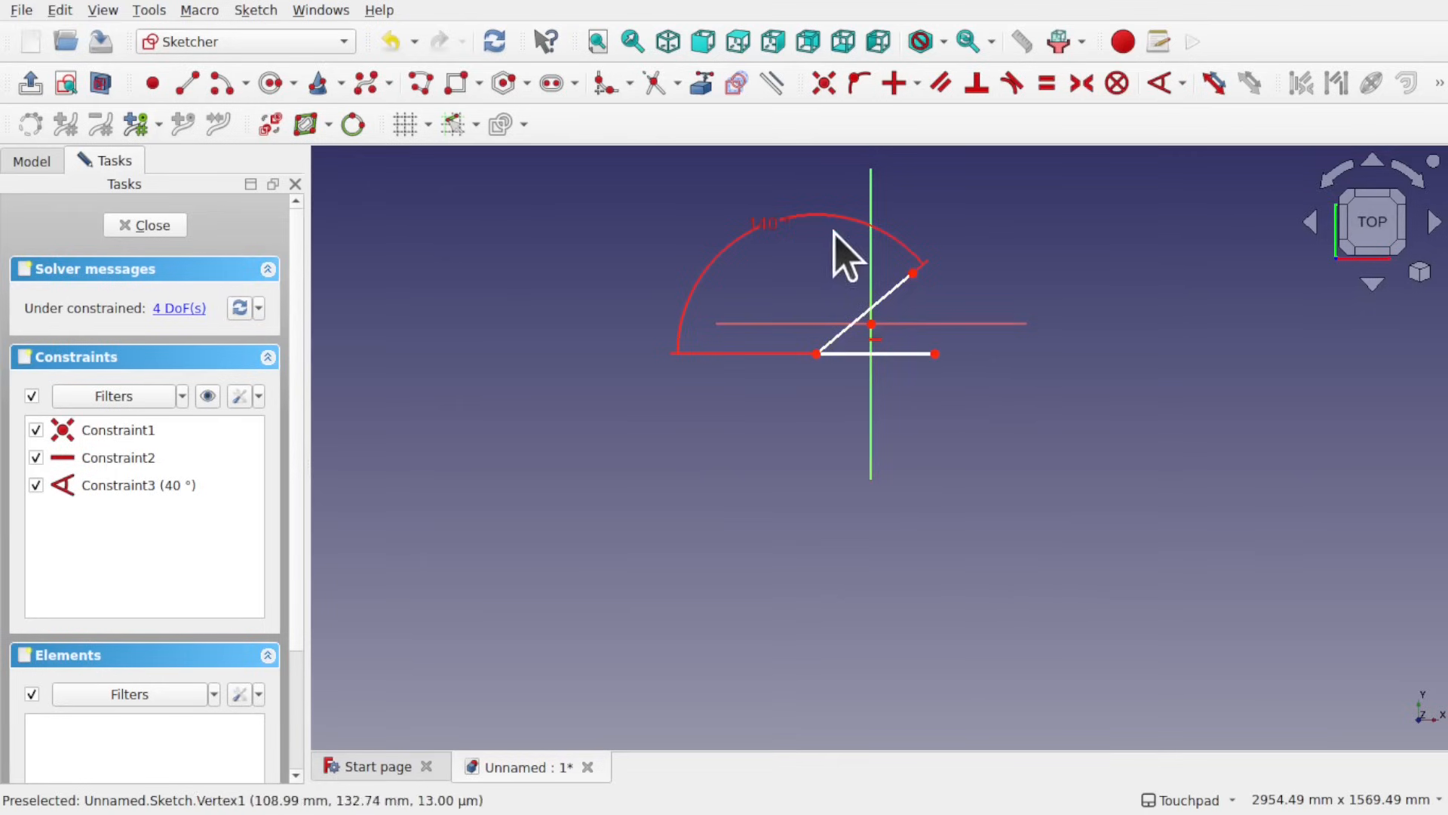
pyautogui.moveTo(766, 242); pyautogui.dragTo(1057, 290)
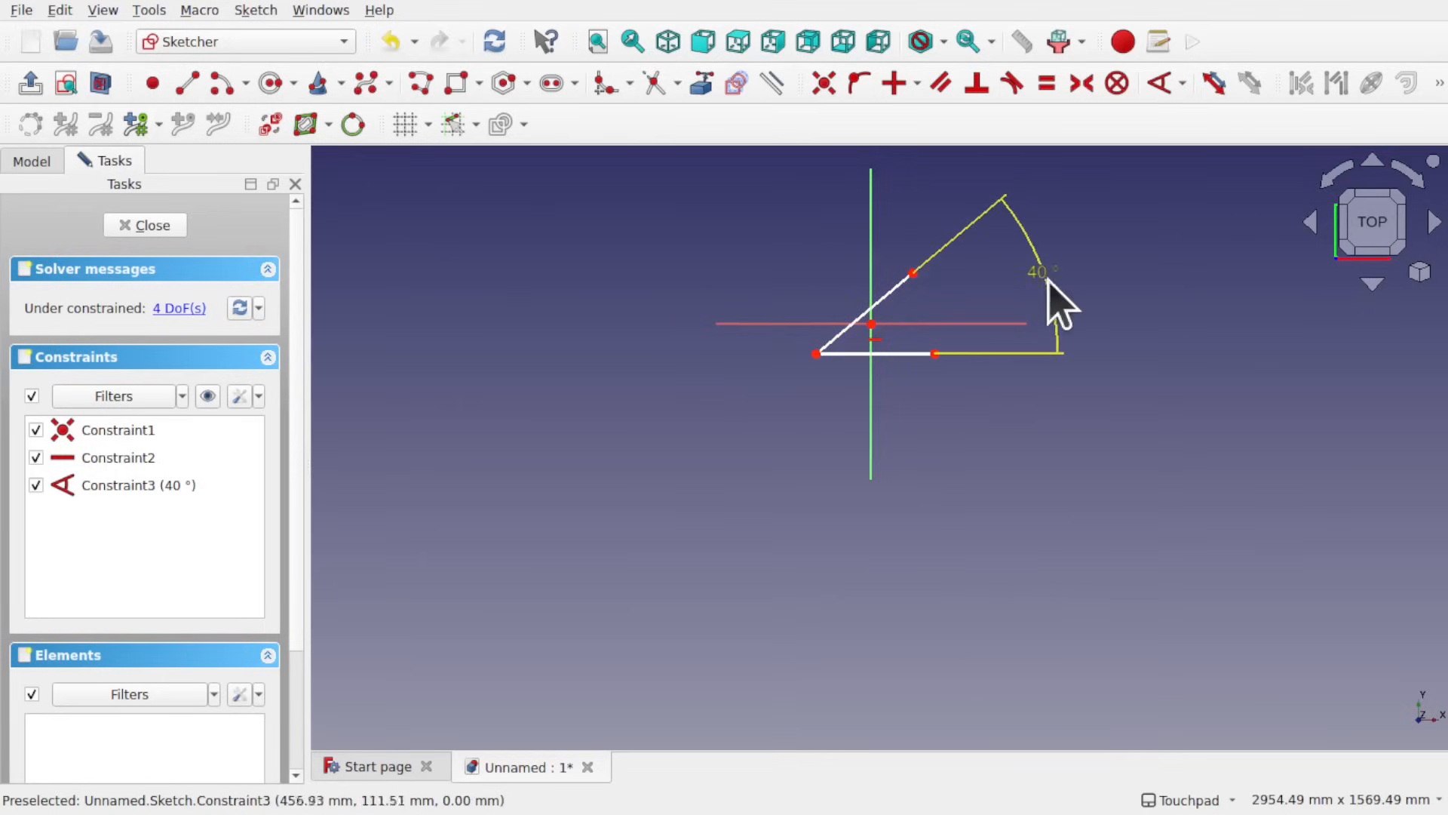
# - Delete the two lines and their angle dimension from the sketch
pyautogui.scroll(5, 938, 333)
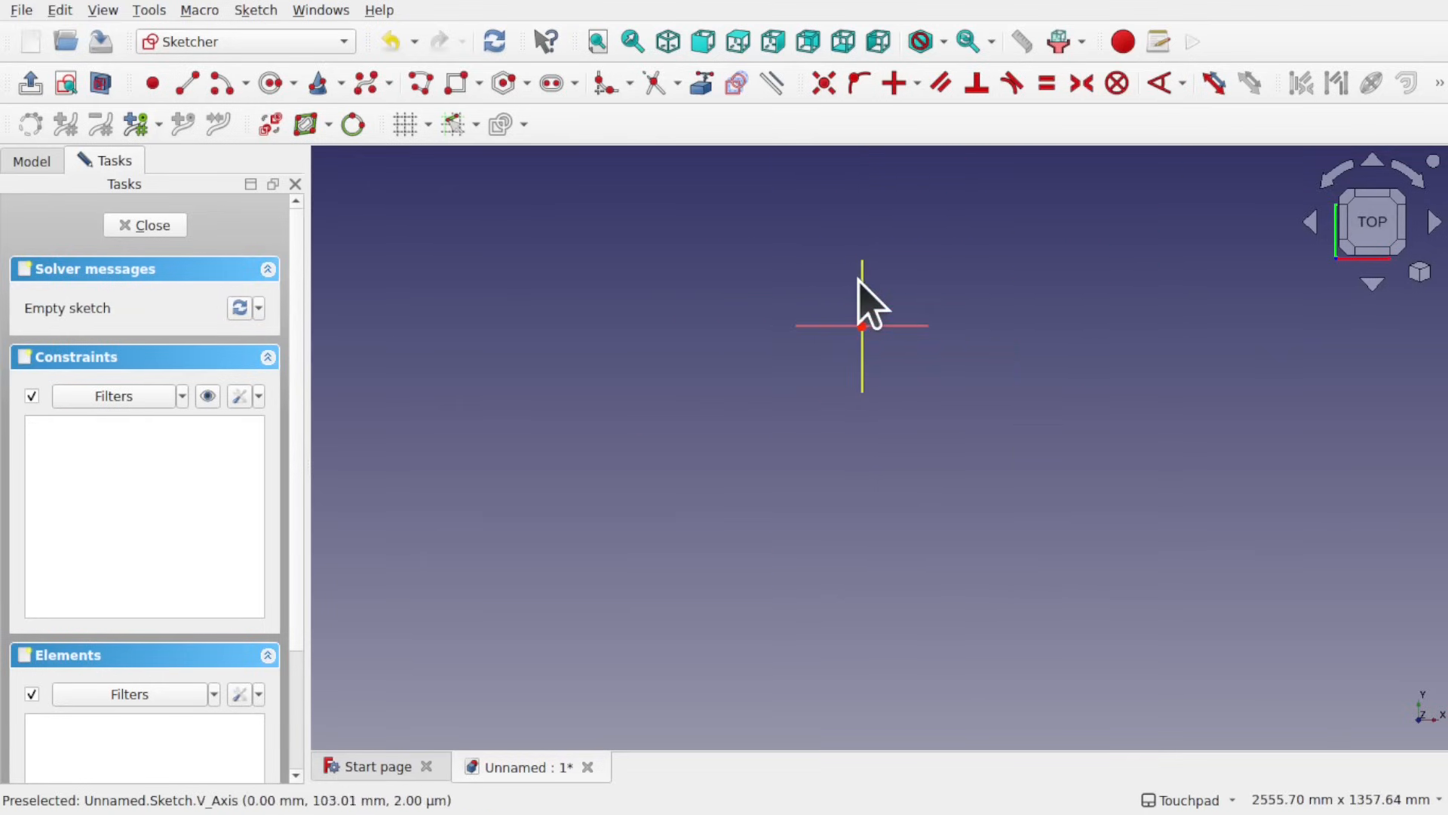
pyautogui.scroll(5, 860, 297)
pyautogui.scroll(-1, 860, 294)
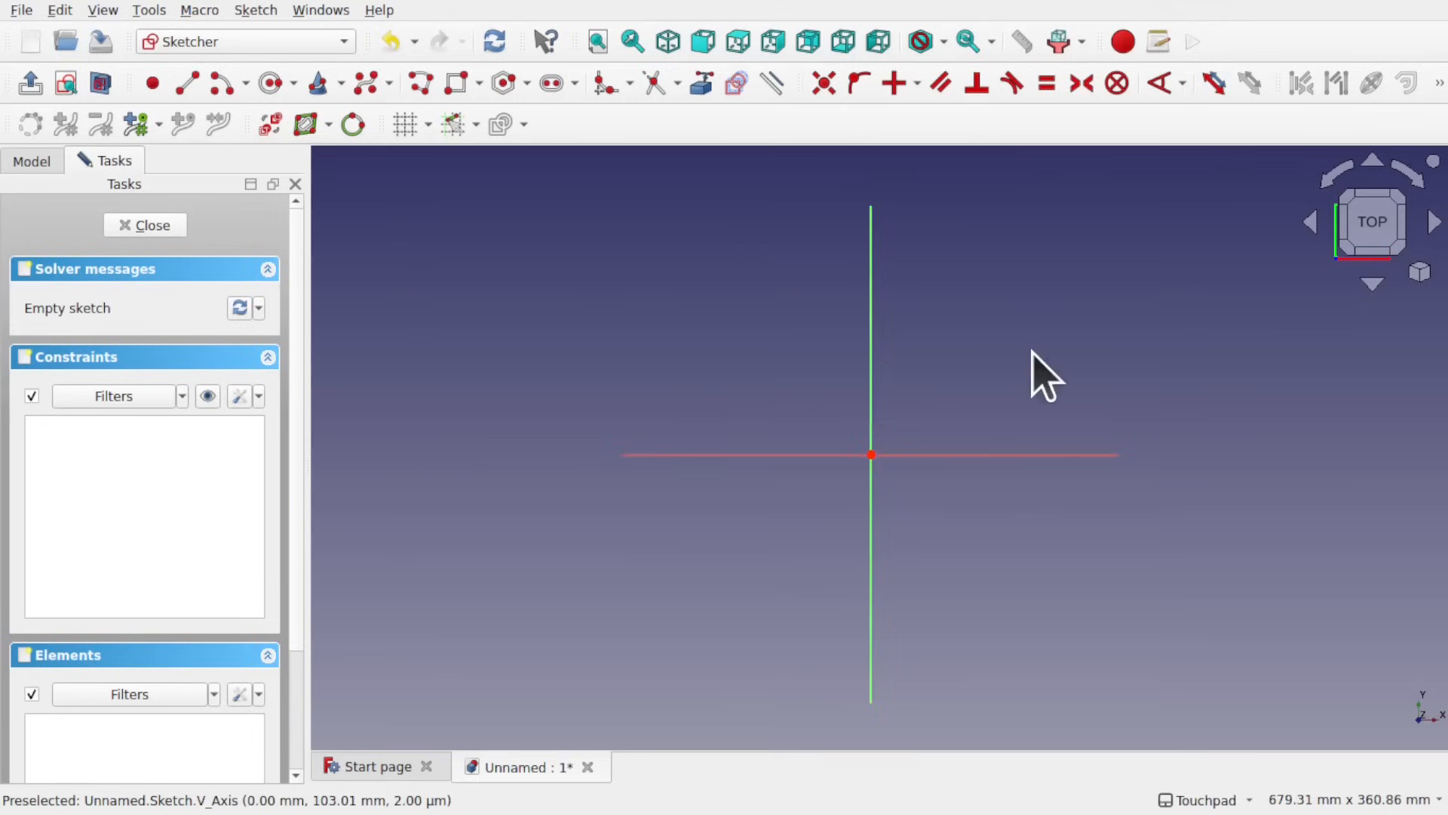
# - Start a rectangle in Corner, length & width mode with rounded corners enabled
pyautogui.click(480, 87)
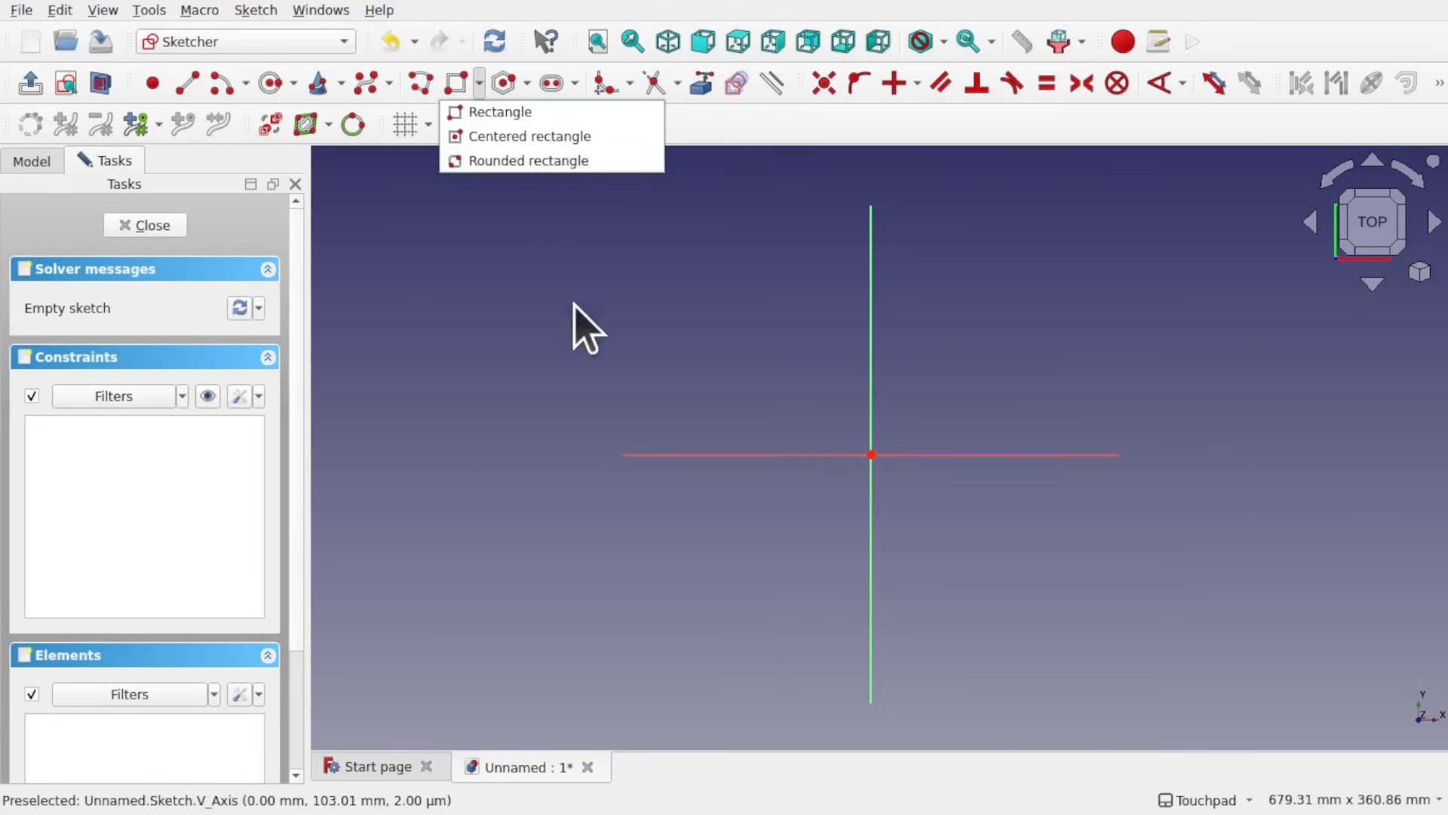
pyautogui.click(486, 312)
pyautogui.click(456, 84)
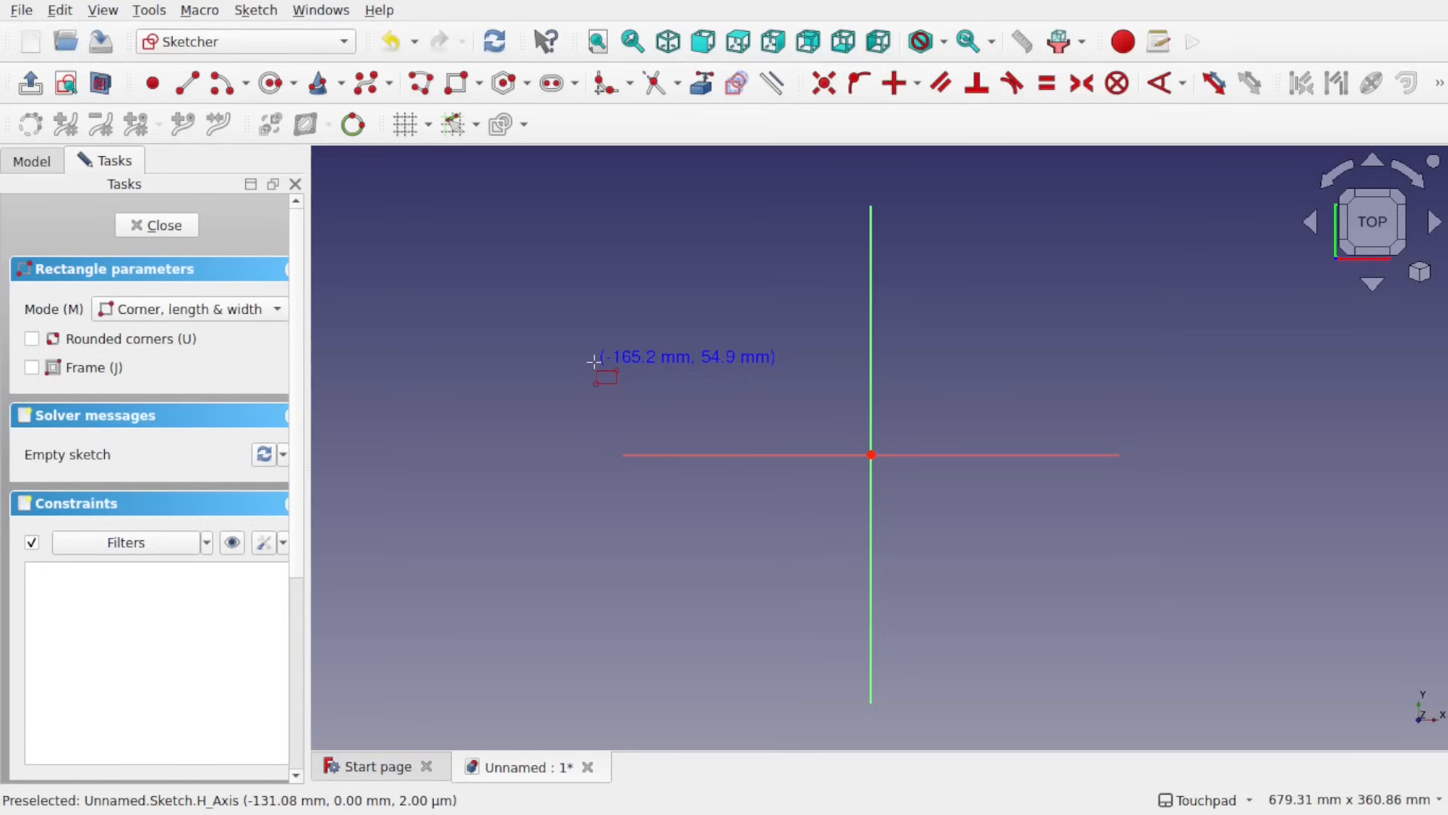
pyautogui.press('m')
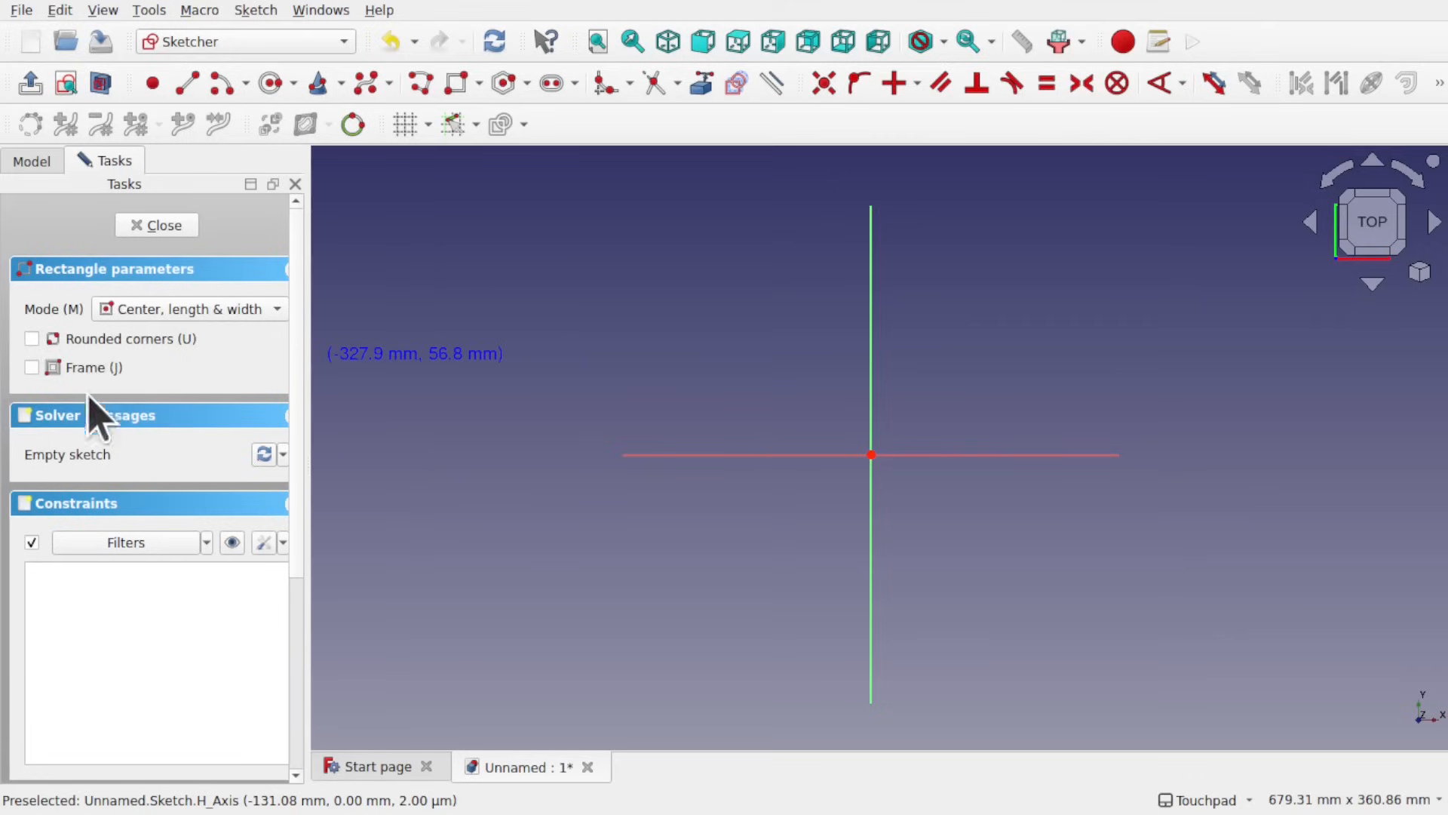
pyautogui.click(31, 339)
pyautogui.click(181, 309)
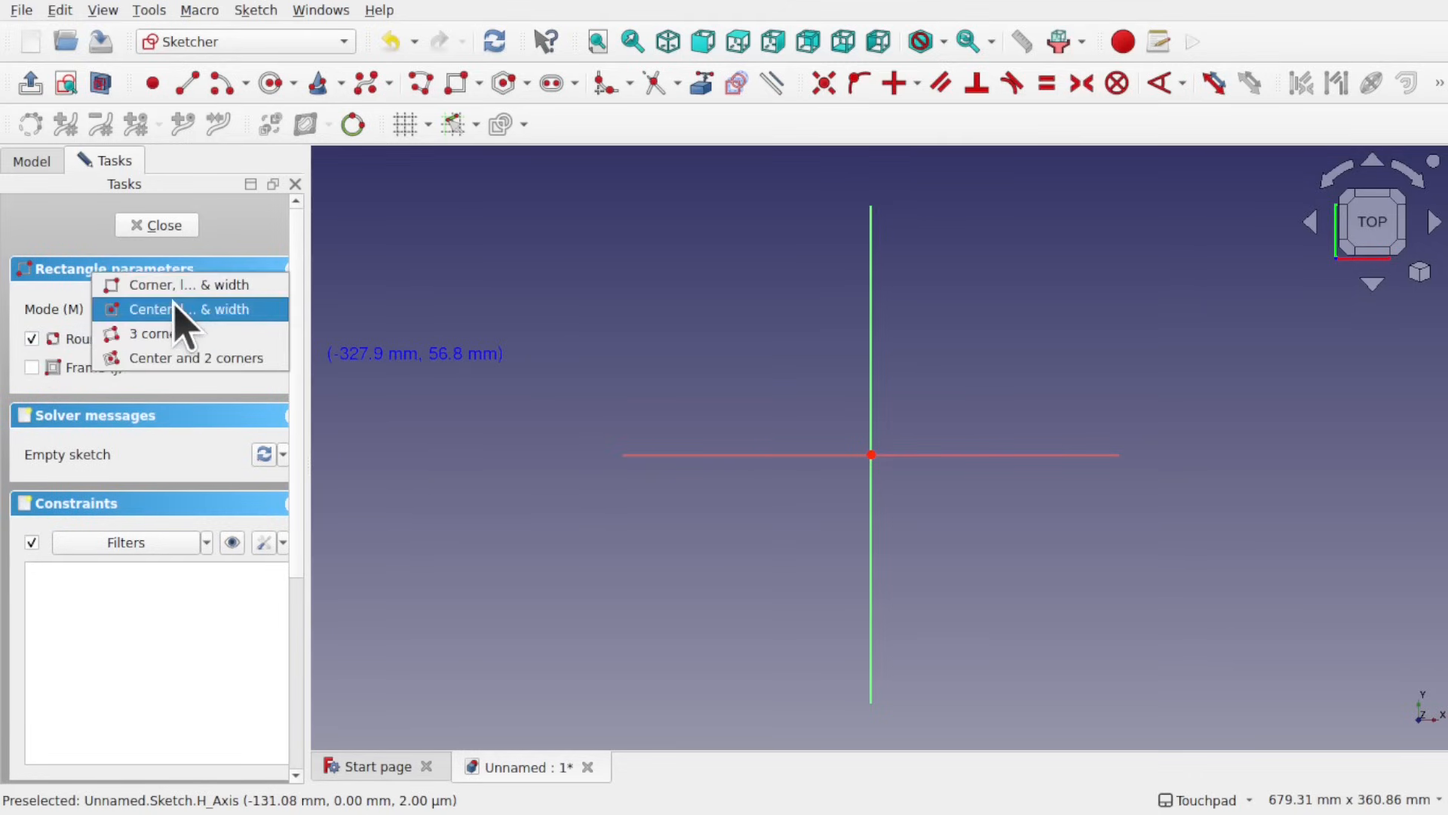
pyautogui.click(194, 285)
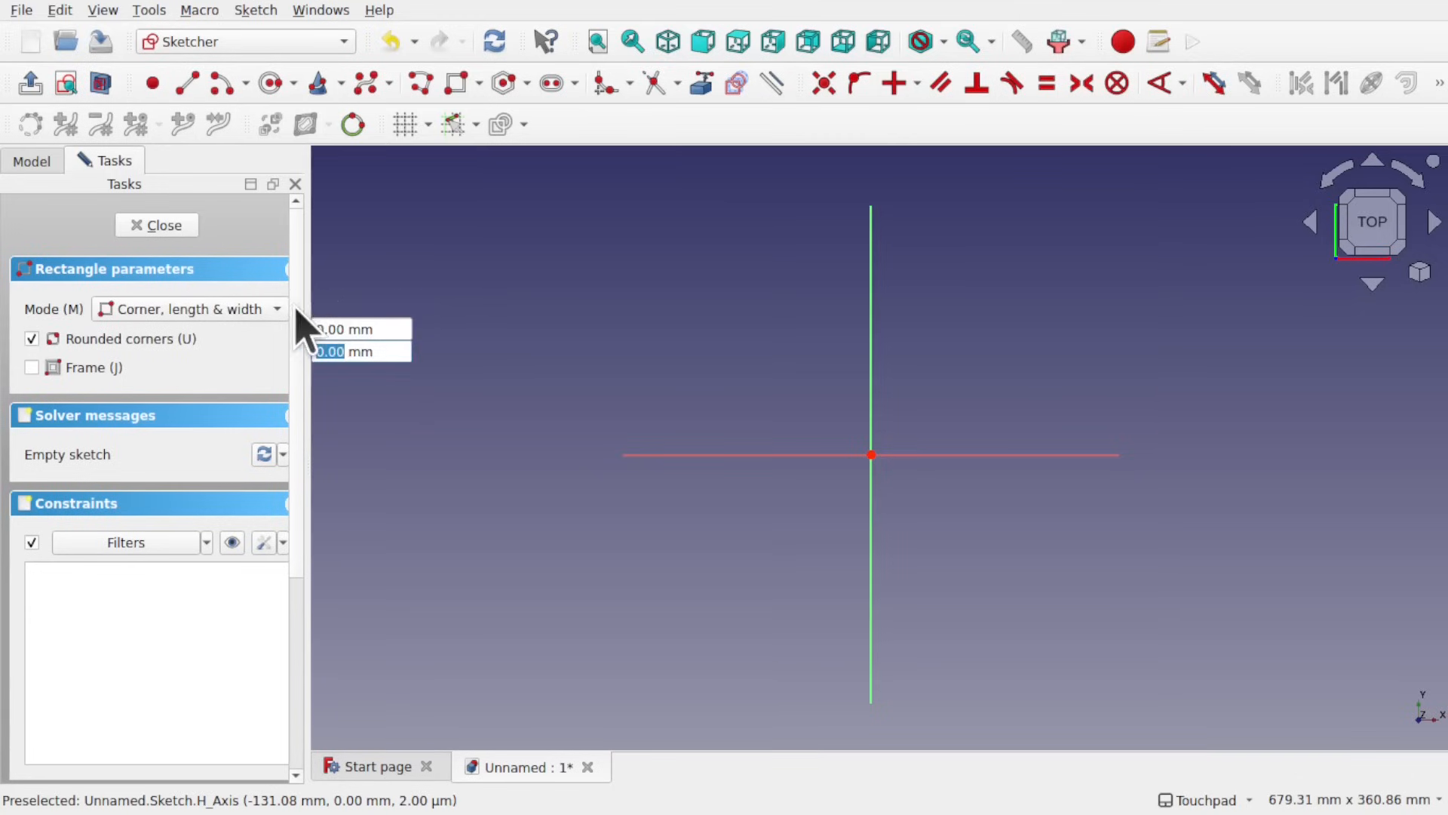
pyautogui.moveTo(306, 304); pyautogui.dragTo(549, 290)
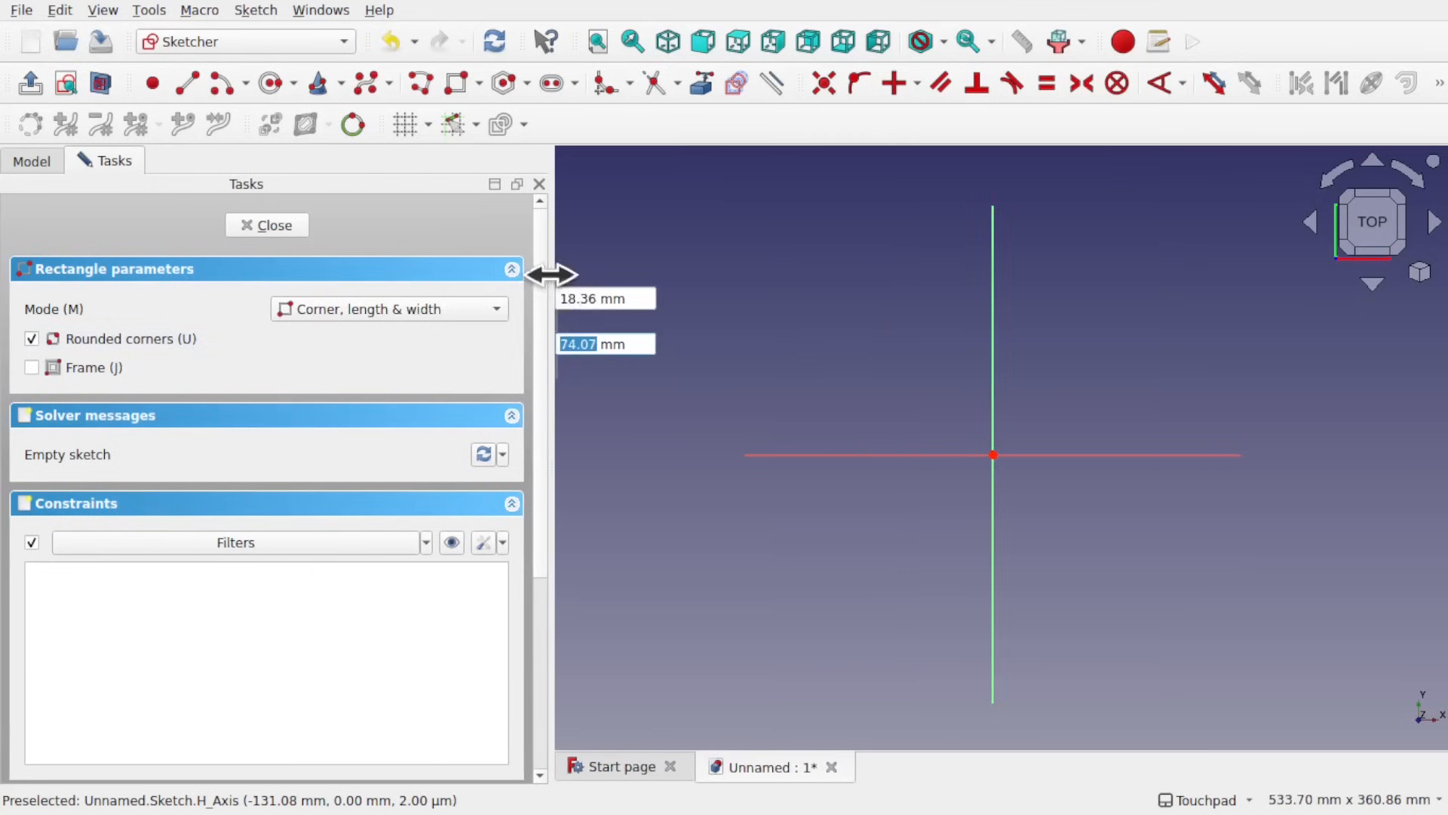
pyautogui.moveTo(548, 276); pyautogui.dragTo(293, 304)
pyautogui.click(304, 300)
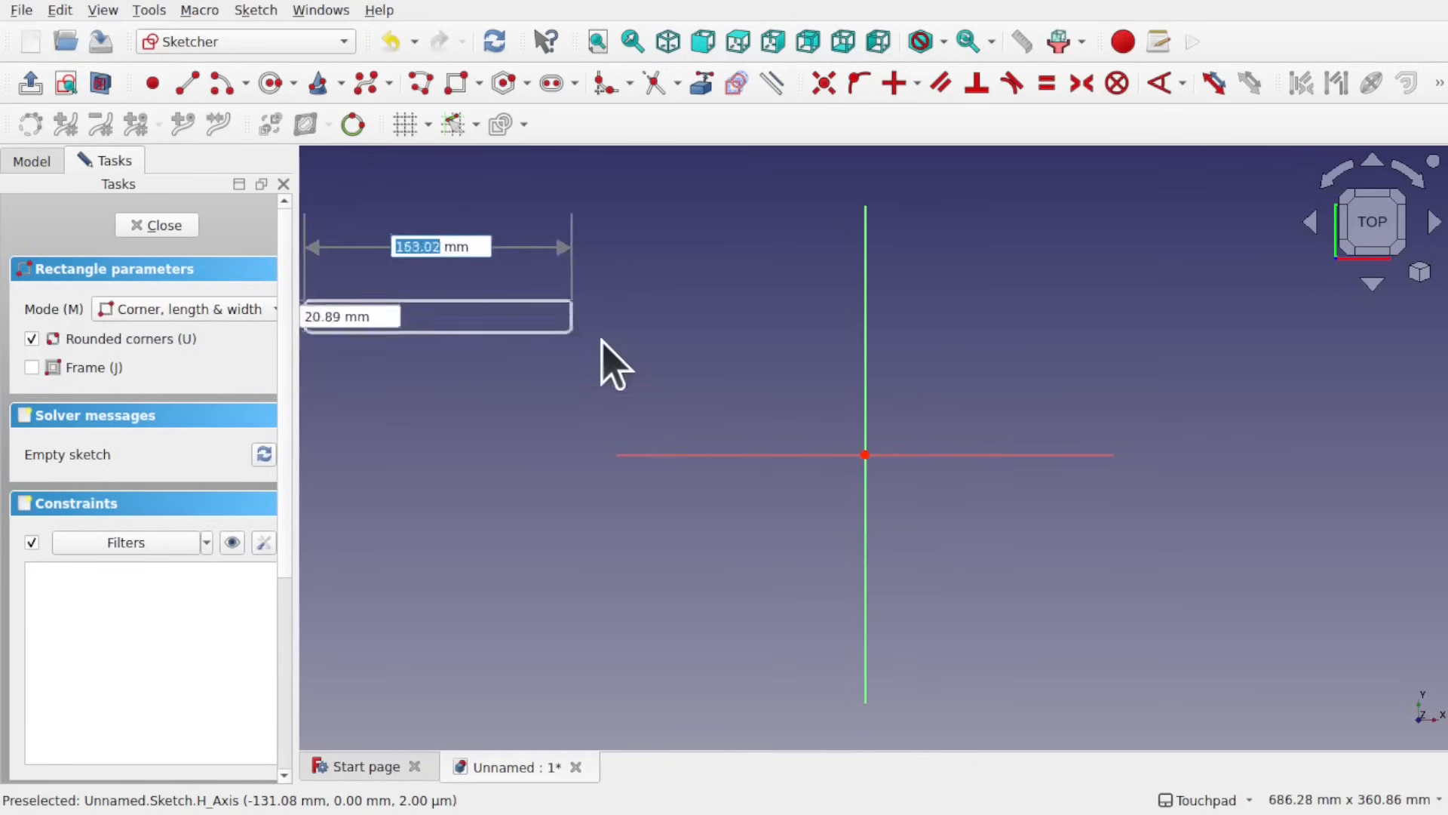
pyautogui.rightClick(738, 455)
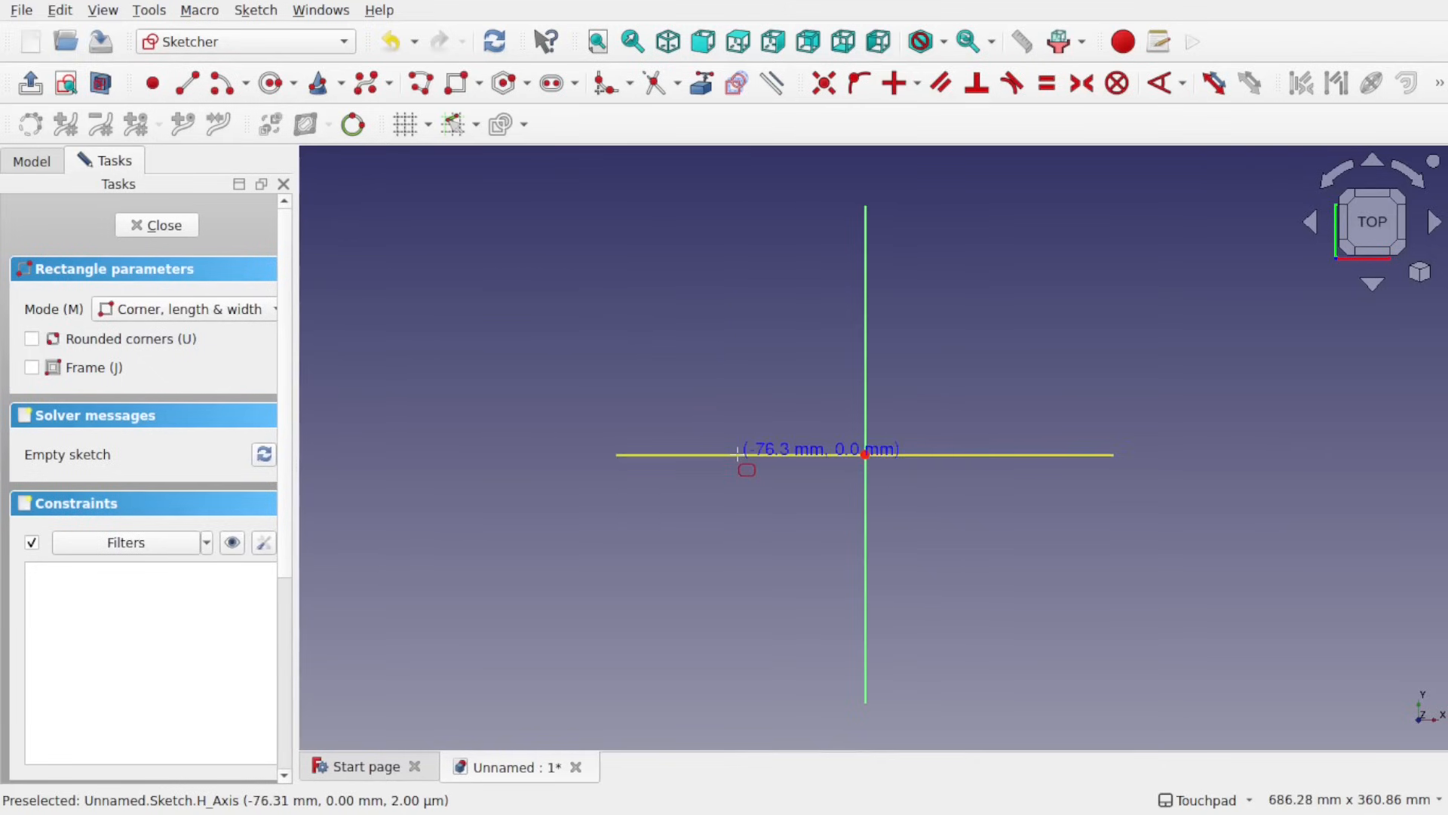
# - Draw a large rounded rectangle enclosing the origin, mostly left of the vertical axis, with generous corner radii
pyautogui.click(411, 265)
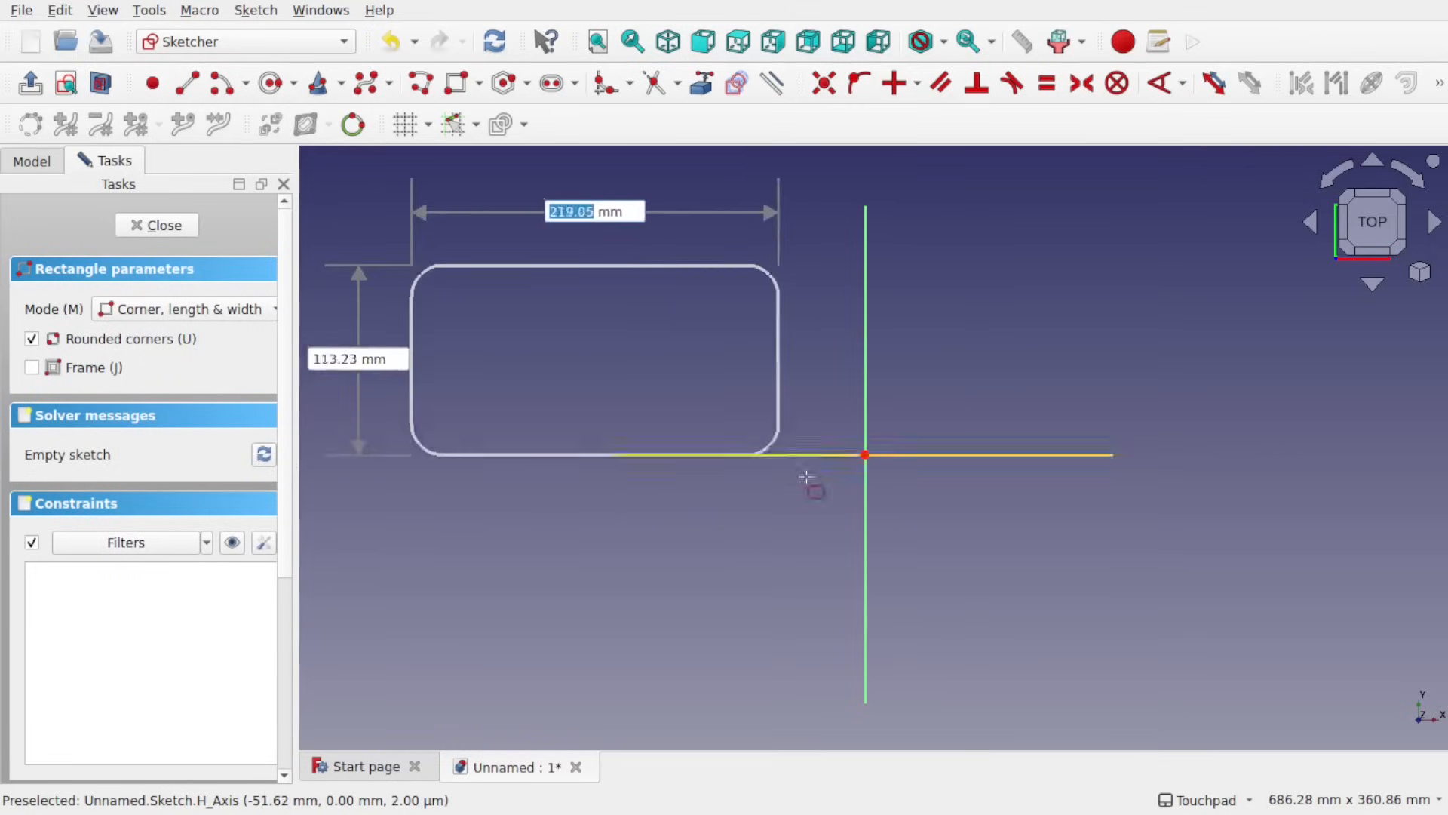
pyautogui.click(944, 578)
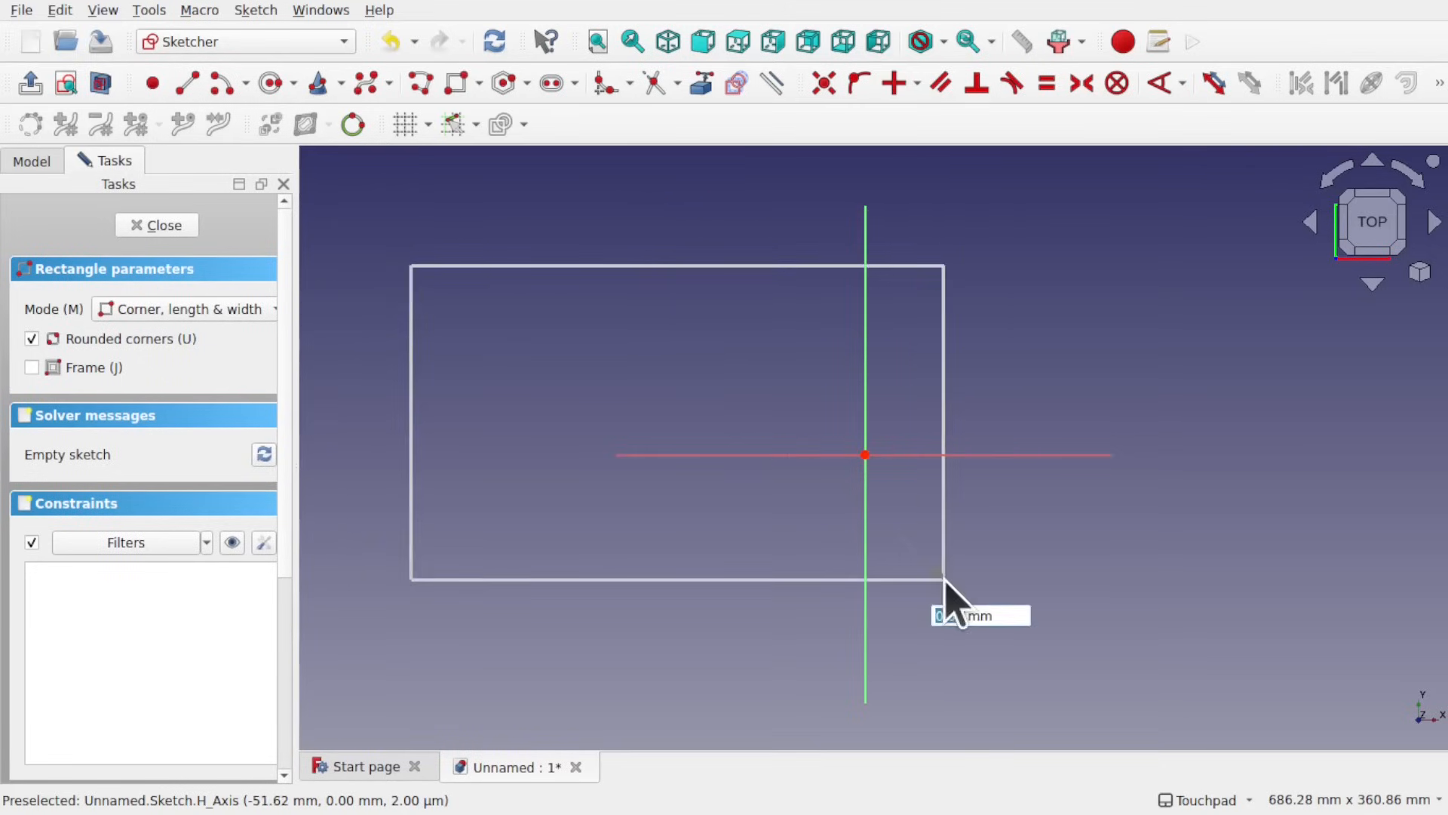
pyautogui.click(907, 556)
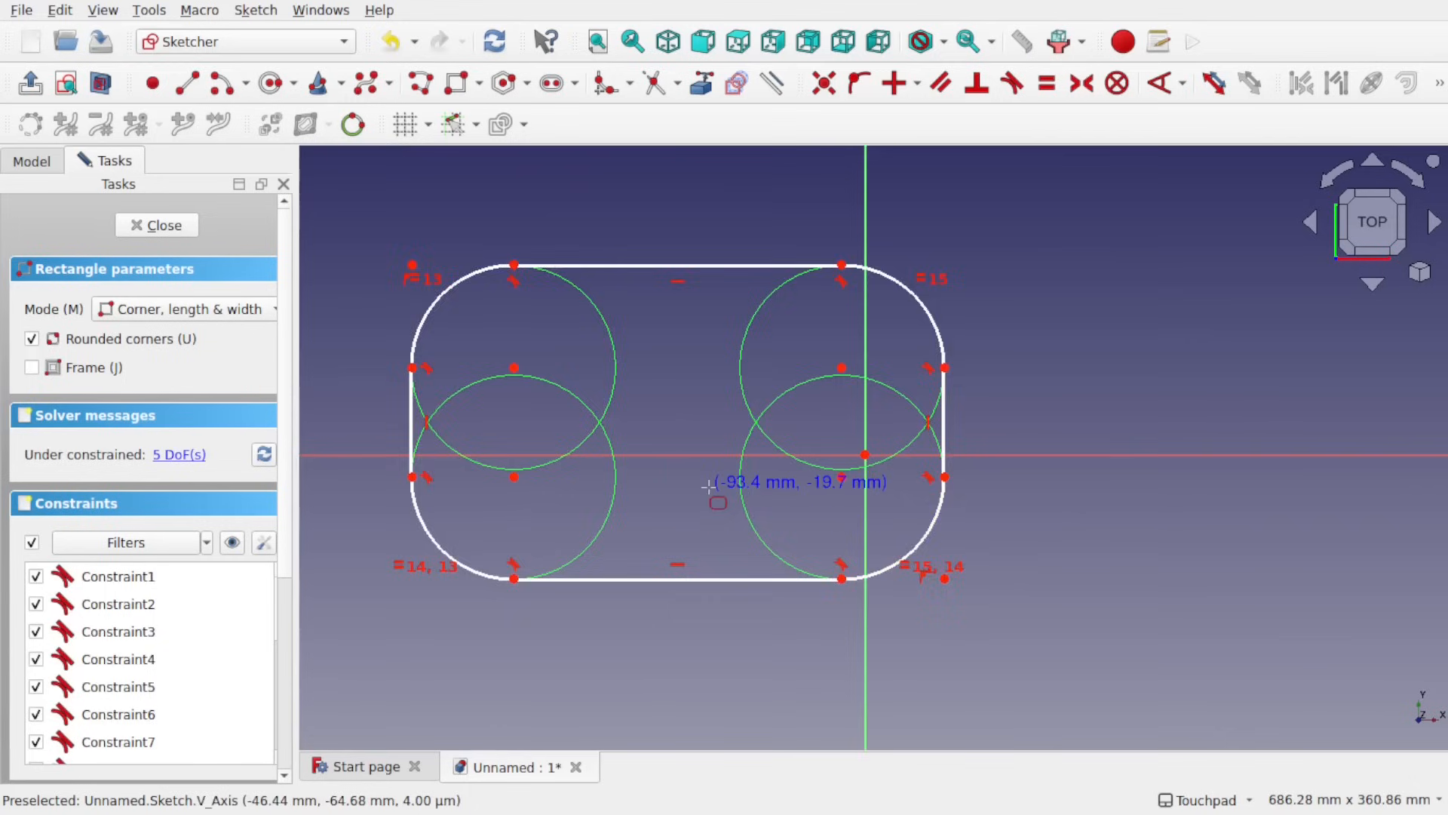
# - Hide the circular helpers for all arcs in the sketch
pyautogui.scroll(2, 709, 485)
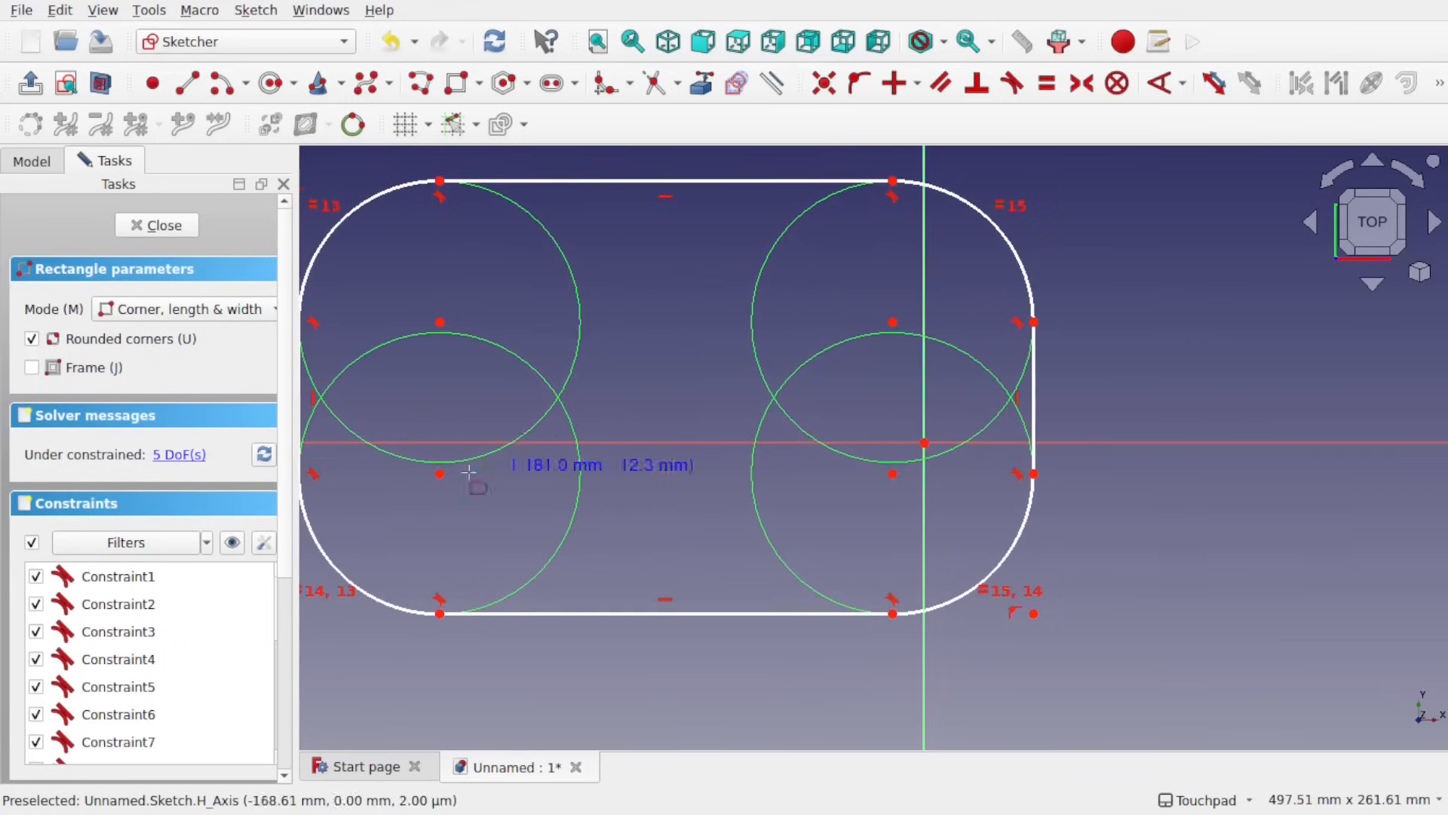
pyautogui.click(352, 125)
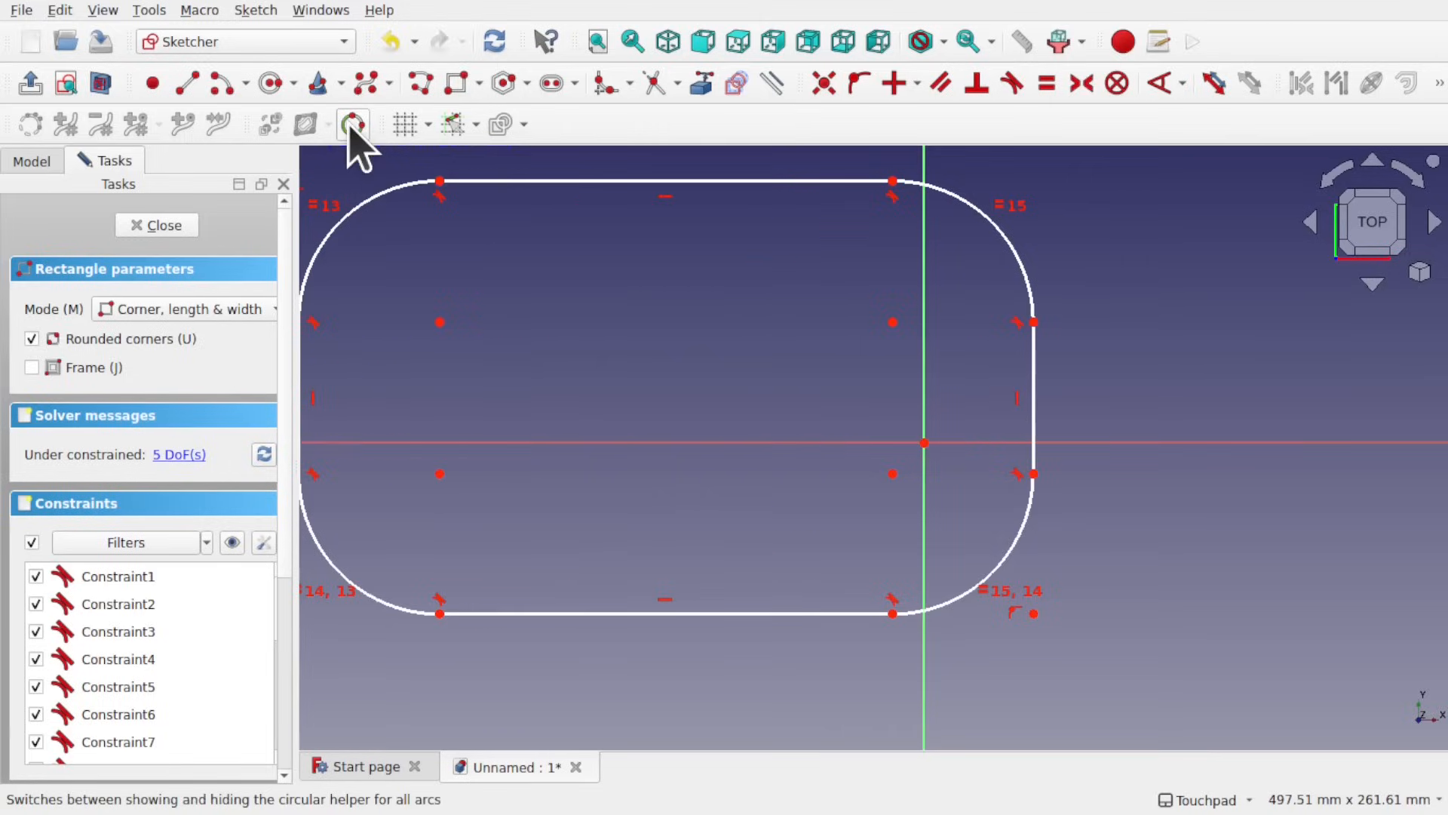
pyautogui.scroll(-2, 717, 379)
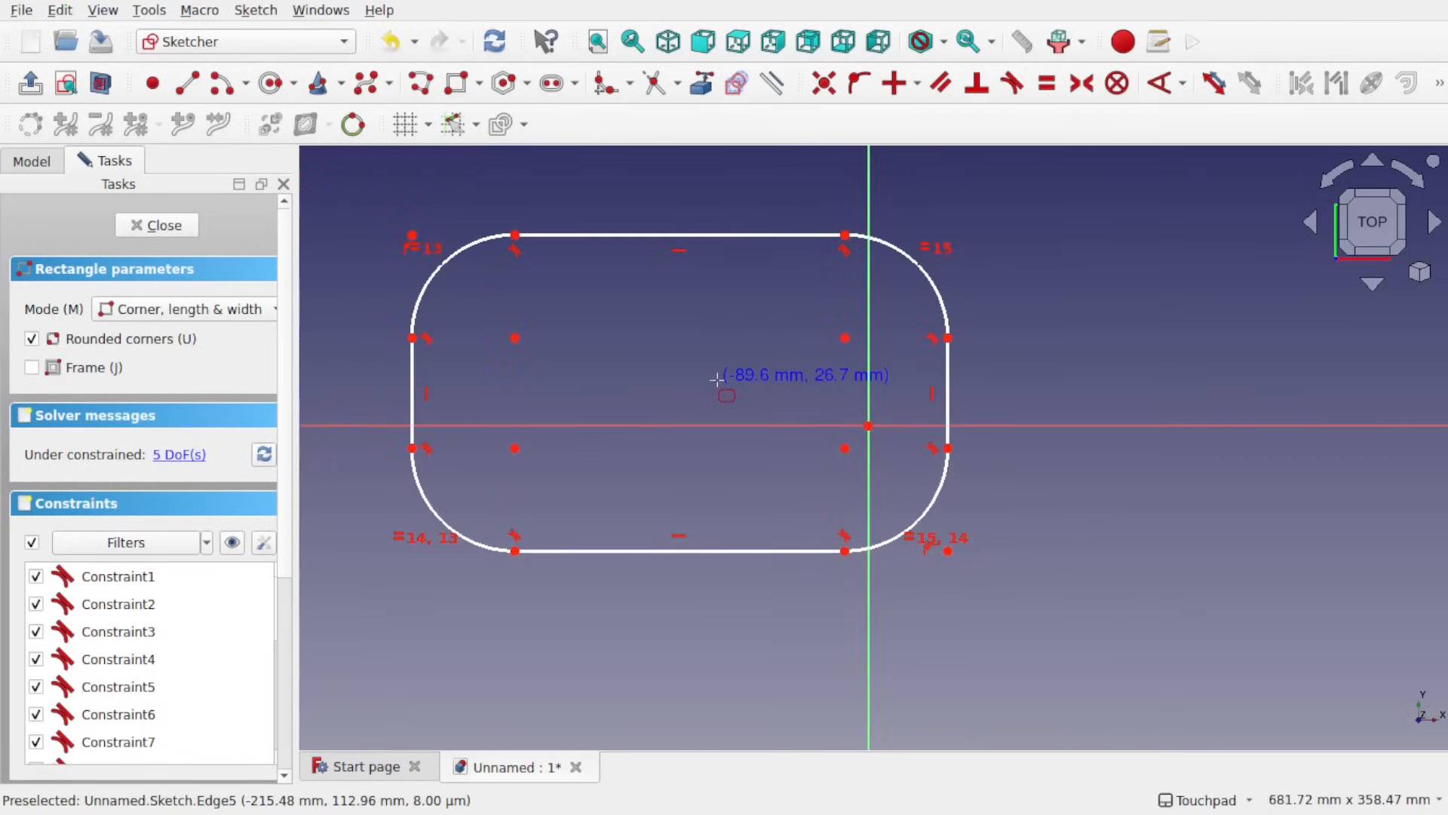
# - Draw a tilted rounded rectangle in 3 corners mode to the right of the existing rounded rectangle
pyautogui.click(193, 311)
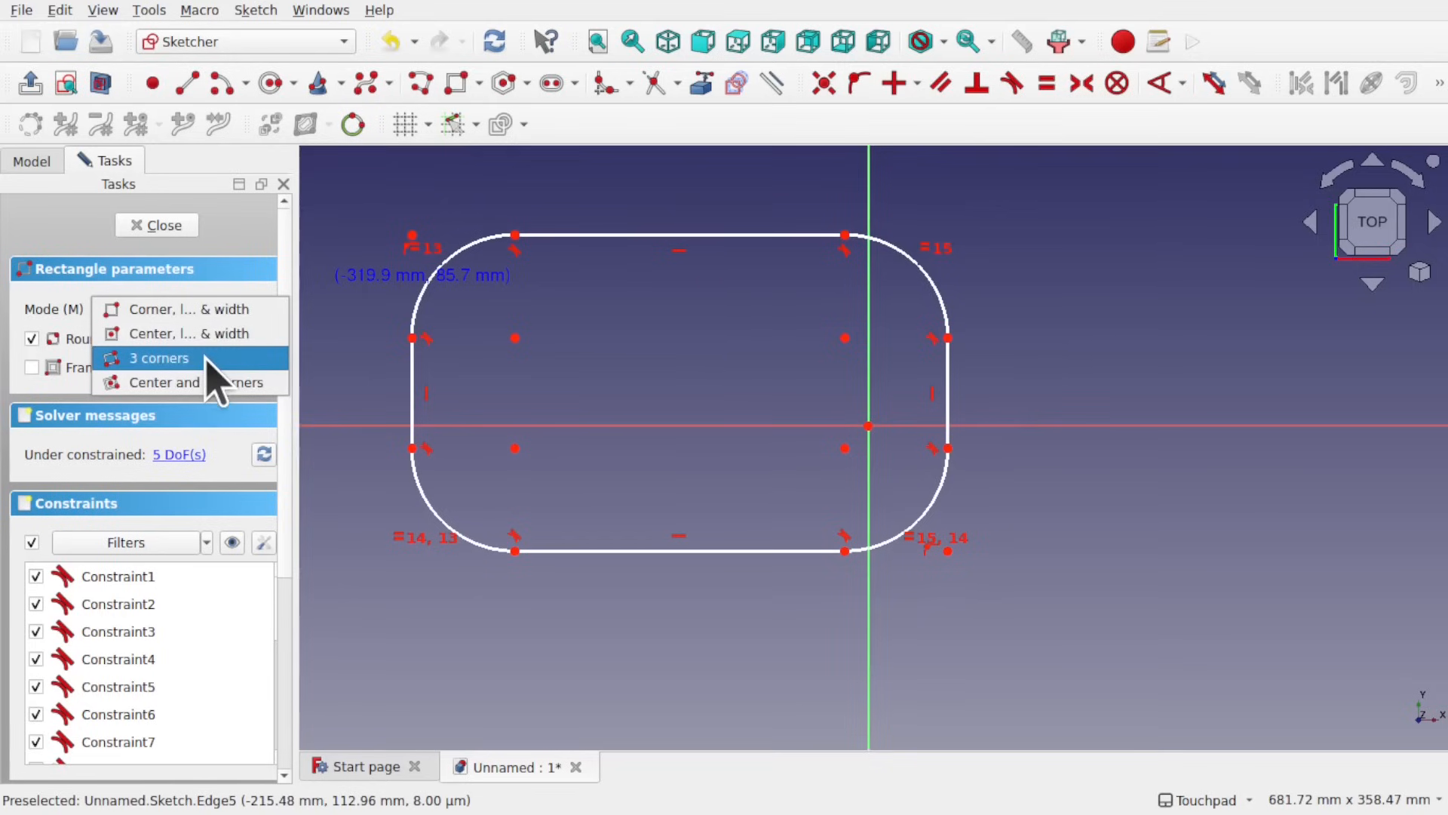
pyautogui.click(197, 359)
pyautogui.click(1069, 254)
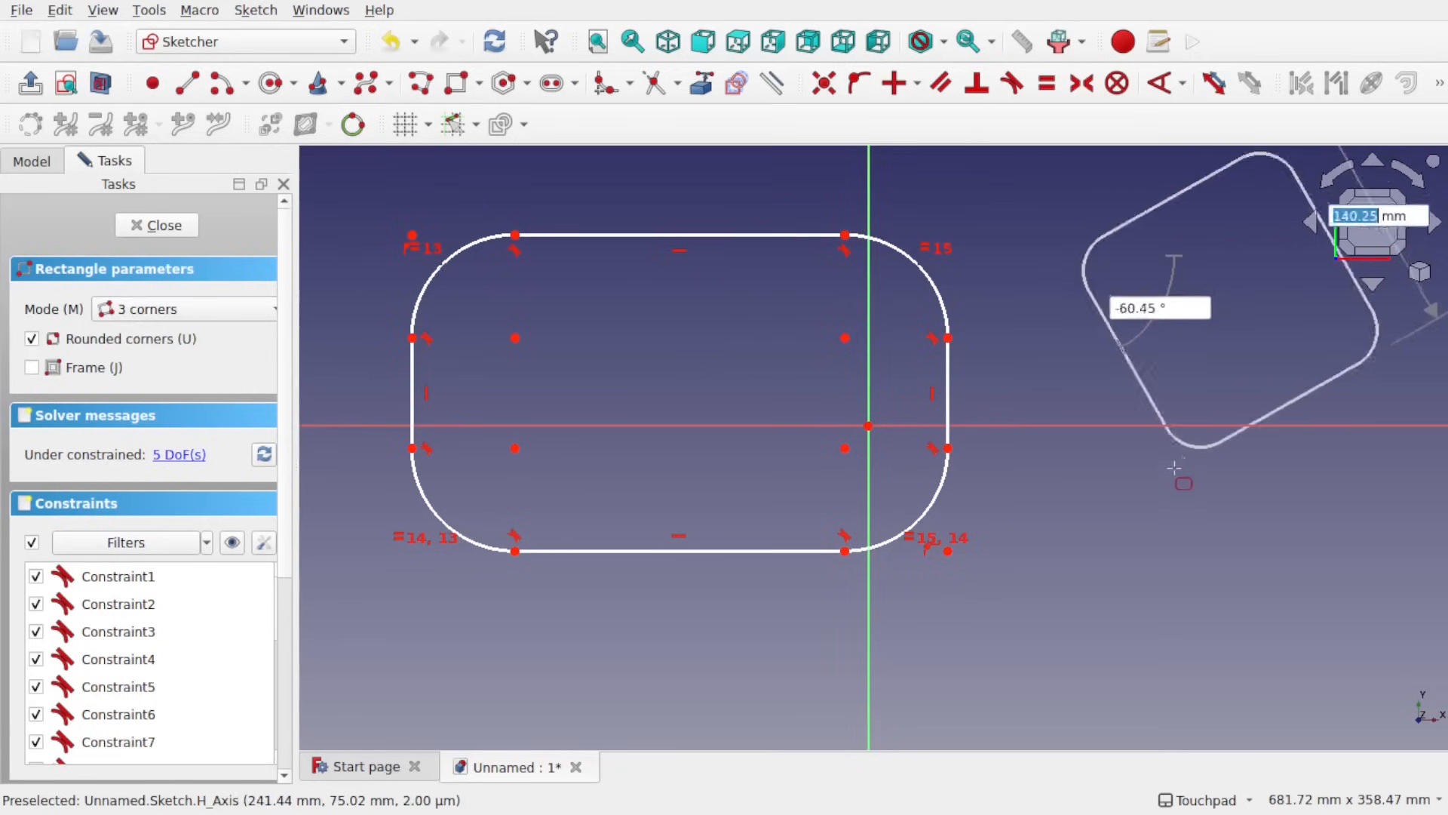
pyautogui.click(998, 493)
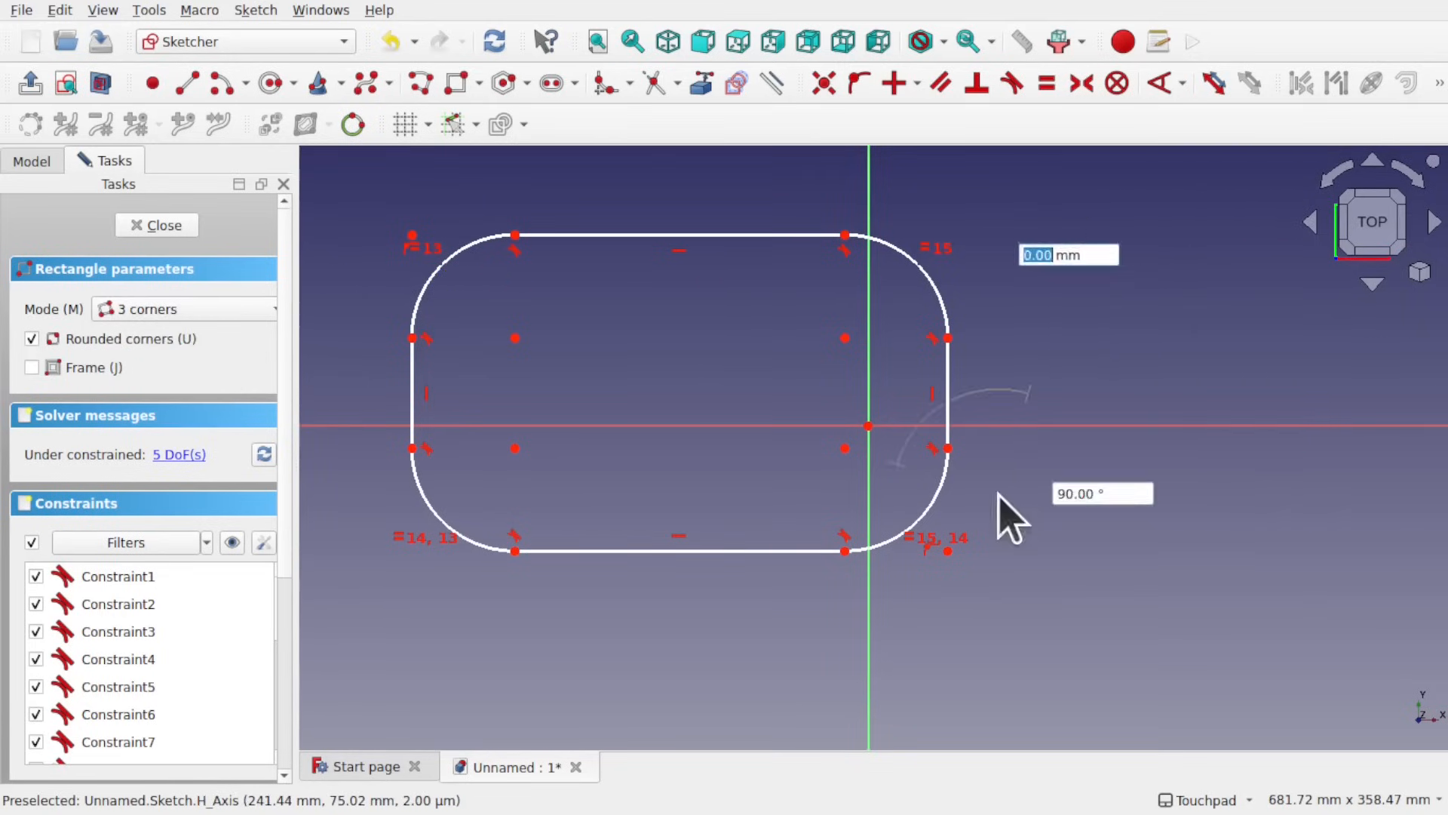
pyautogui.click(1327, 623)
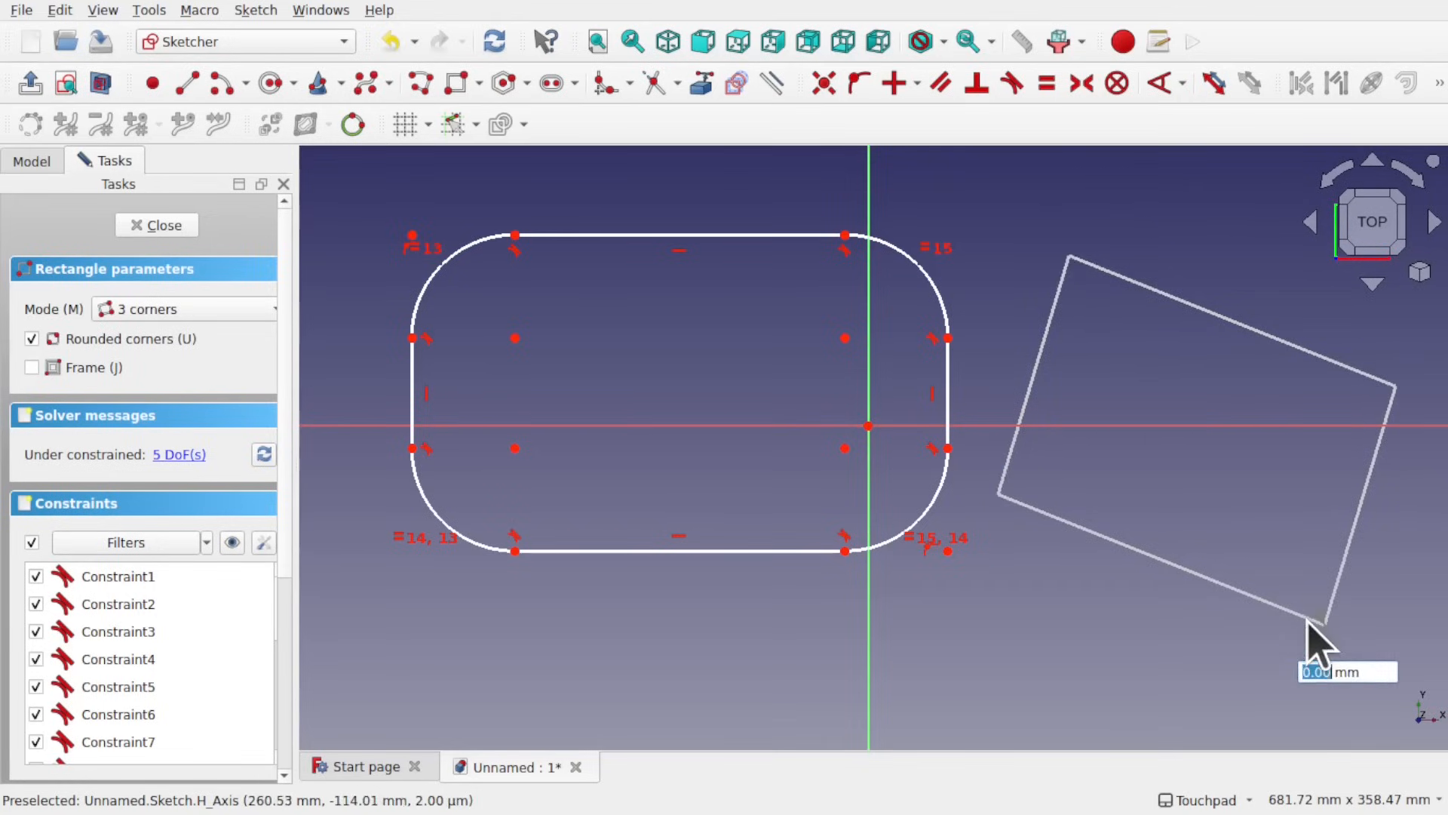
pyautogui.click(1304, 611)
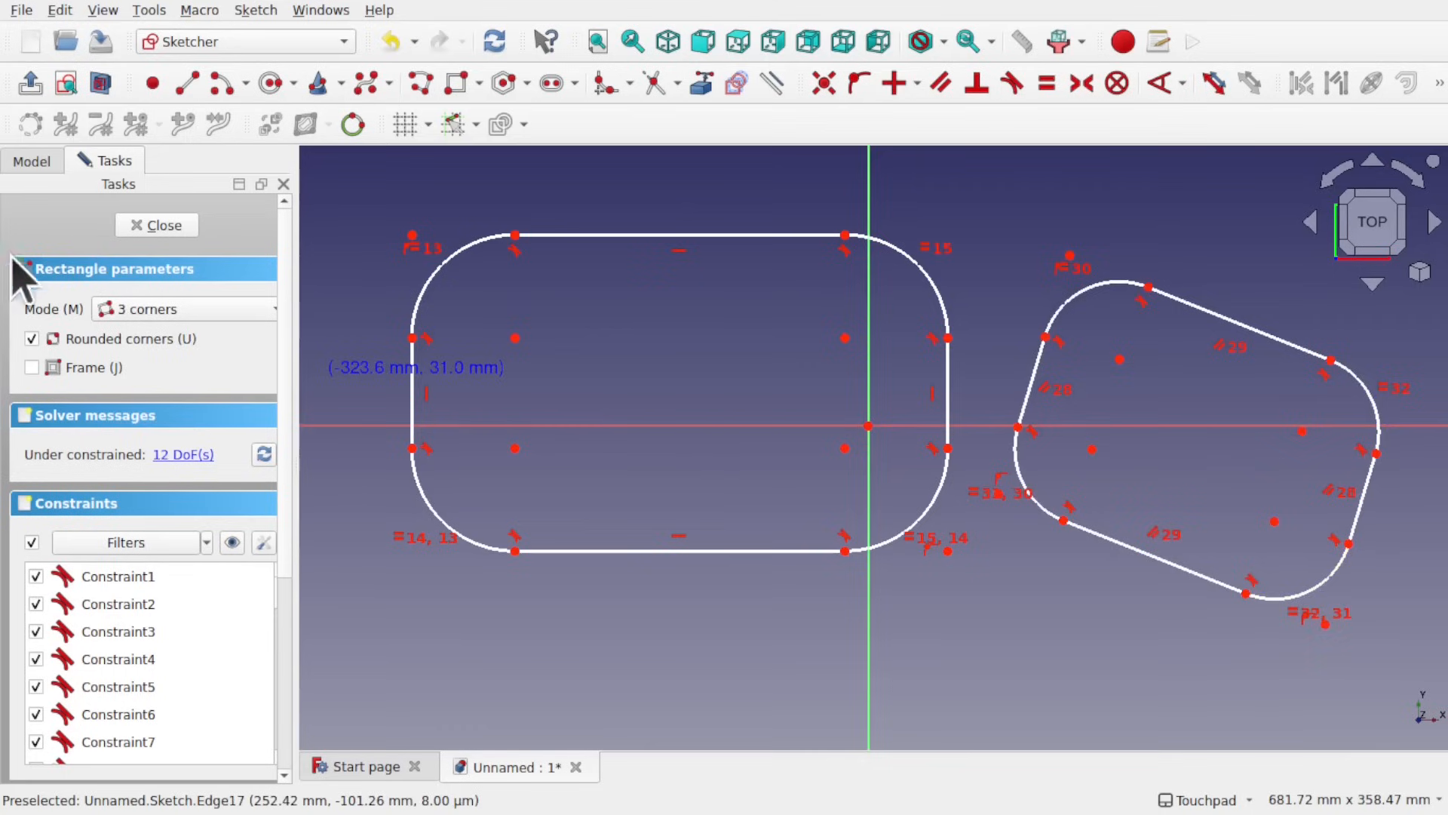
# - Delete both rounded rectangles from the sketch
pyautogui.rightClick(468, 208)
pyautogui.moveTo(375, 169)
pyautogui.mouseDown()
pyautogui.moveTo(1441, 723)
pyautogui.moveTo(1408, 715)
pyautogui.mouseUp()
pyautogui.press('Delete')
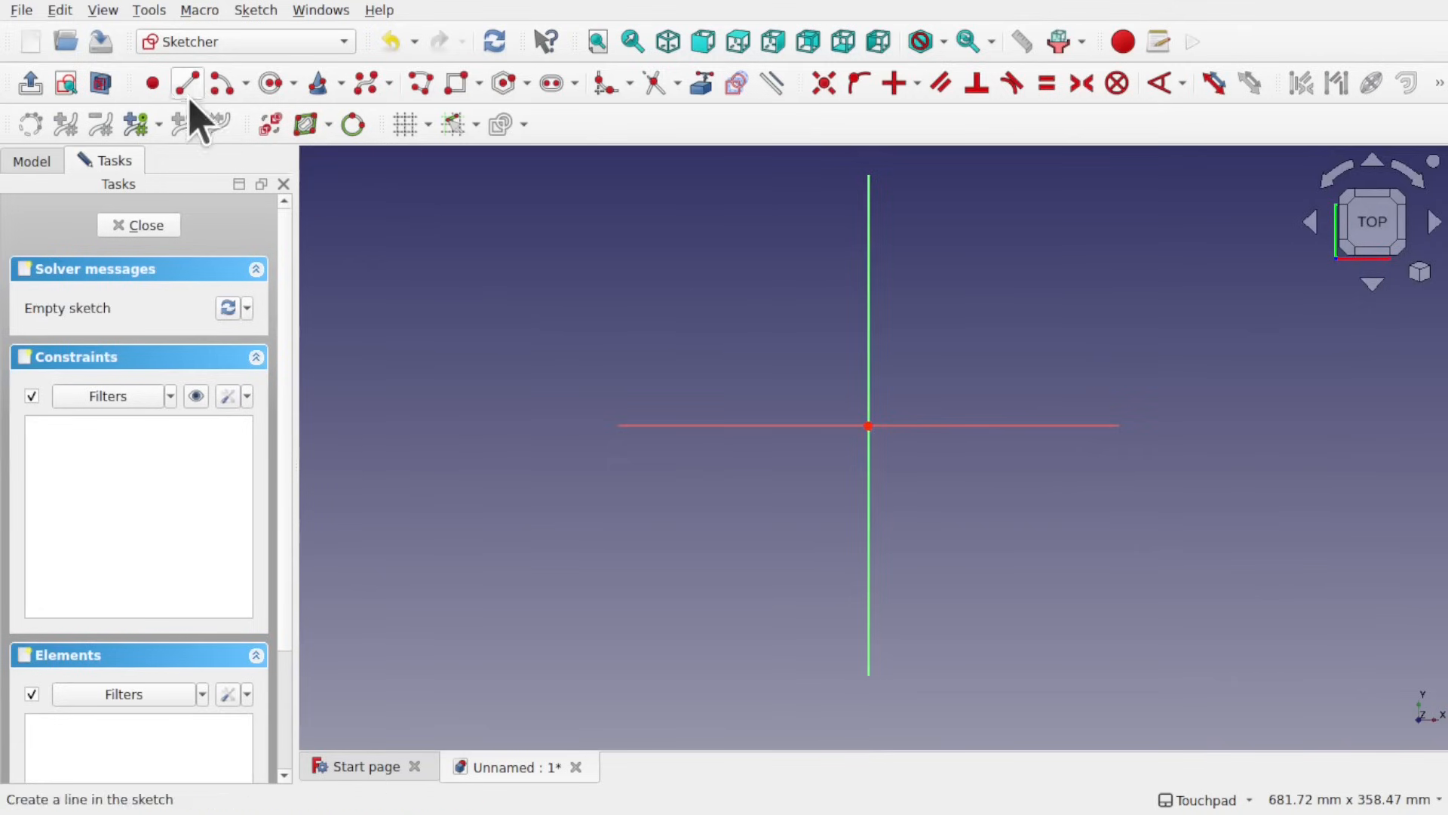
pyautogui.click(271, 84)
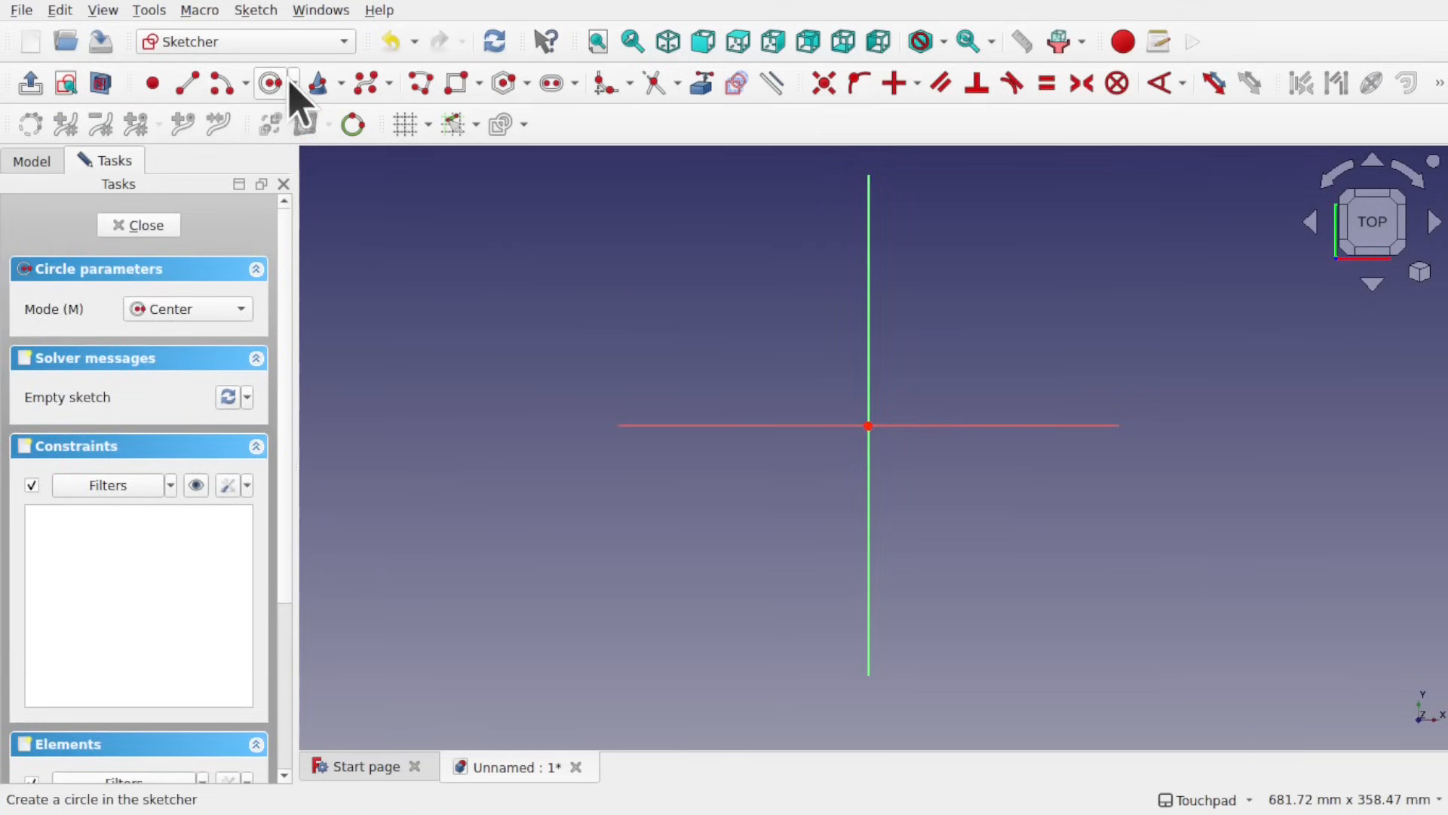
pyautogui.click(186, 311)
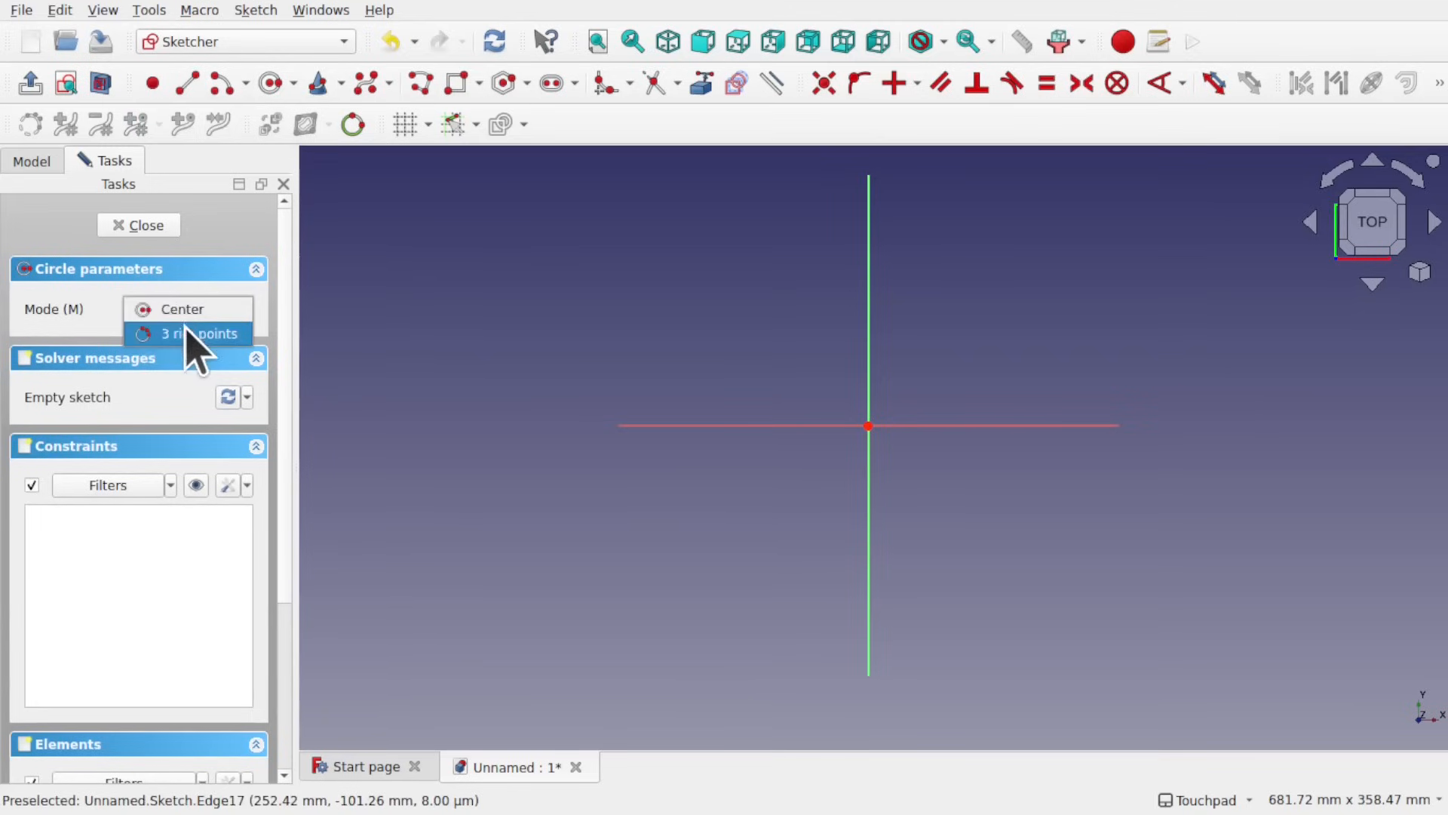
pyautogui.click(97, 328)
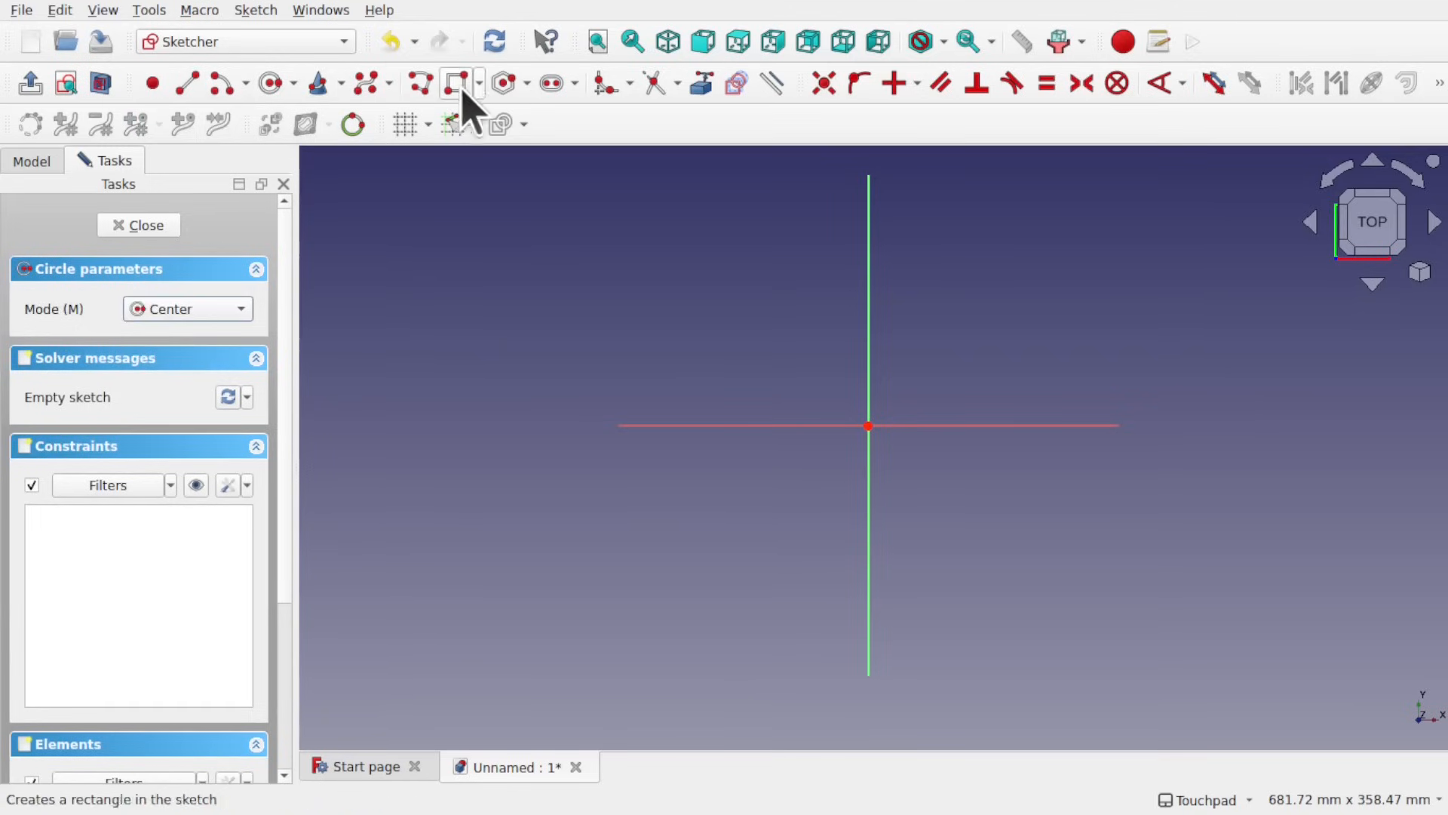
pyautogui.click(548, 89)
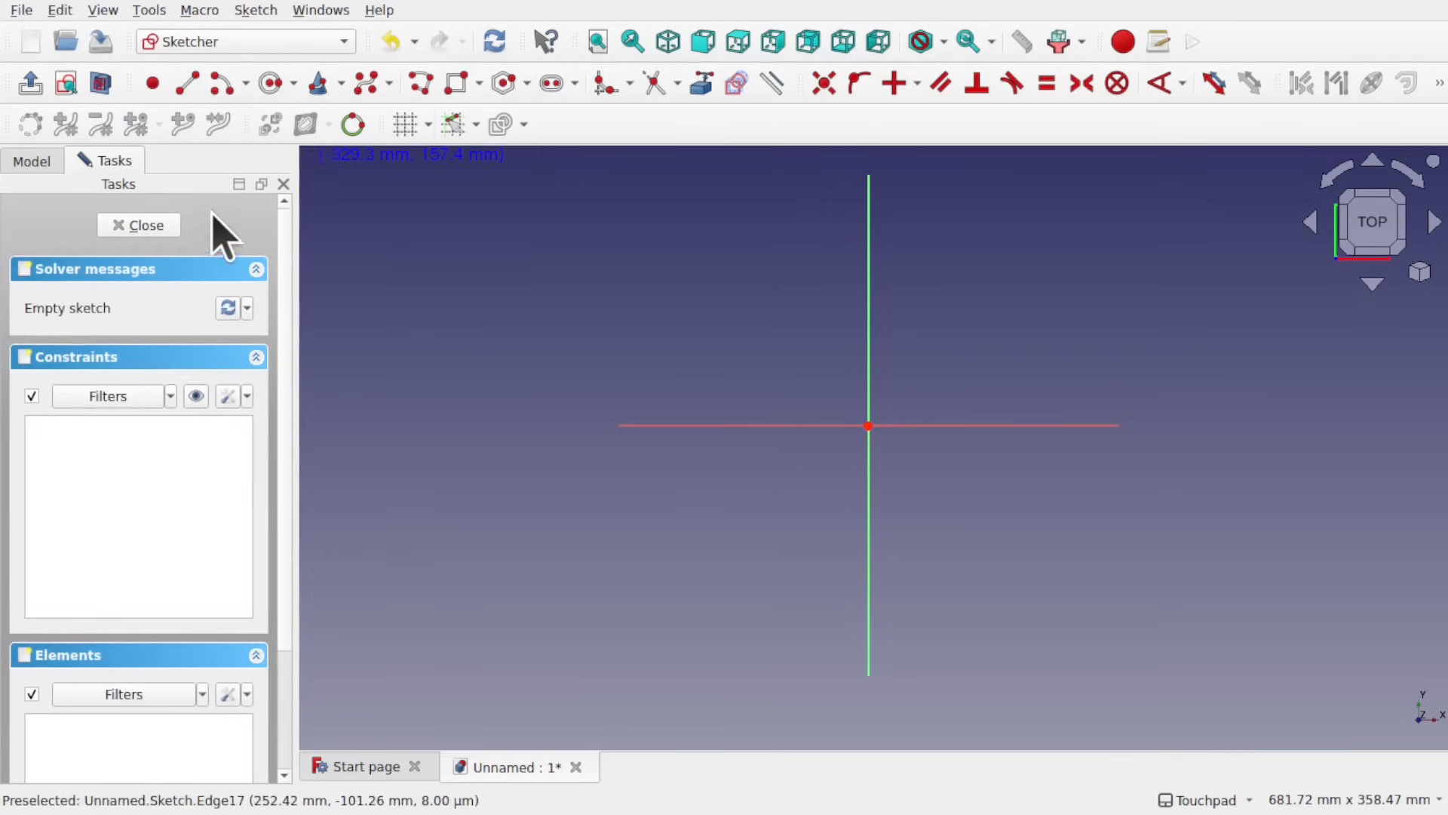
pyautogui.click(576, 84)
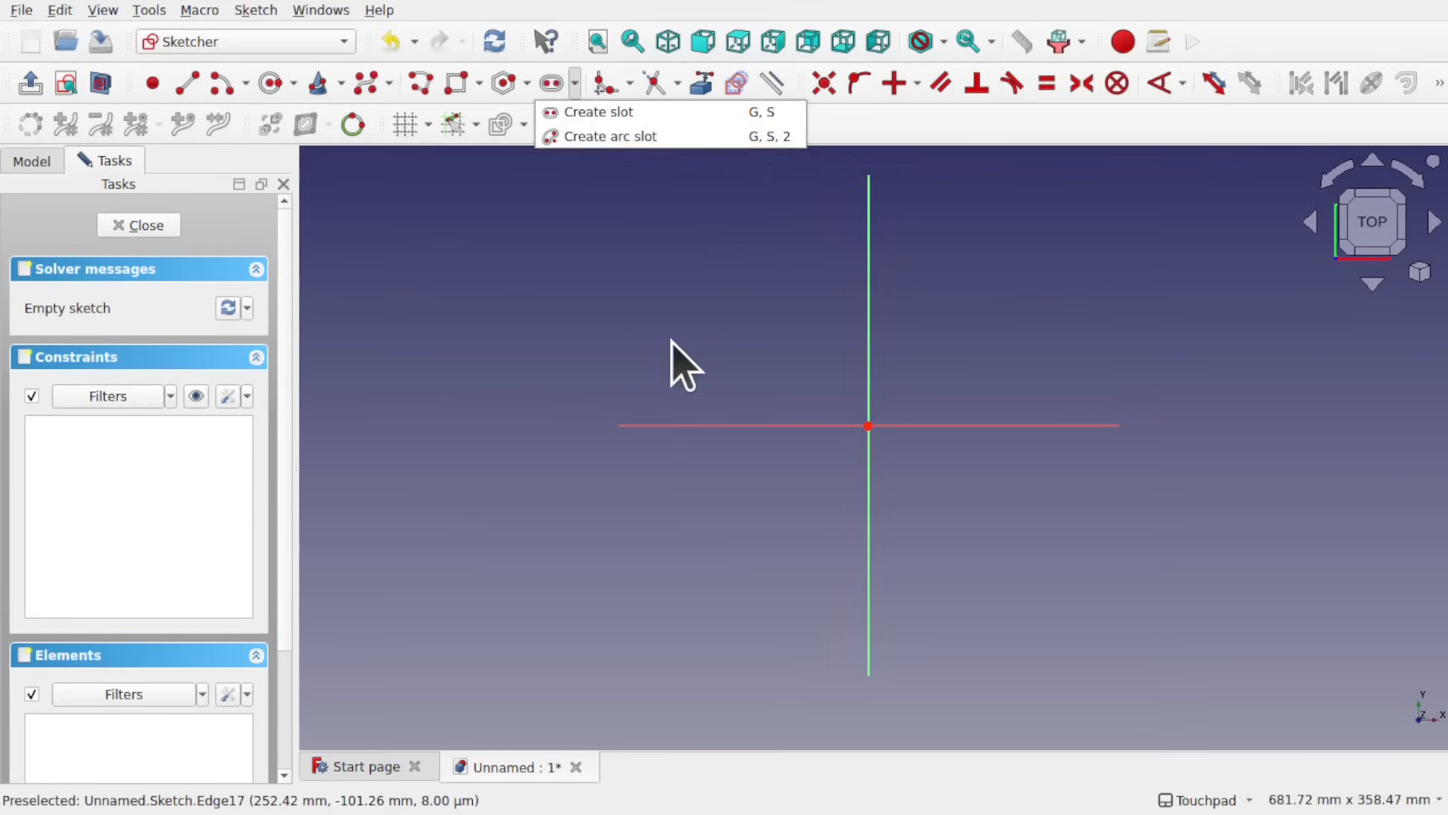
pyautogui.click(592, 111)
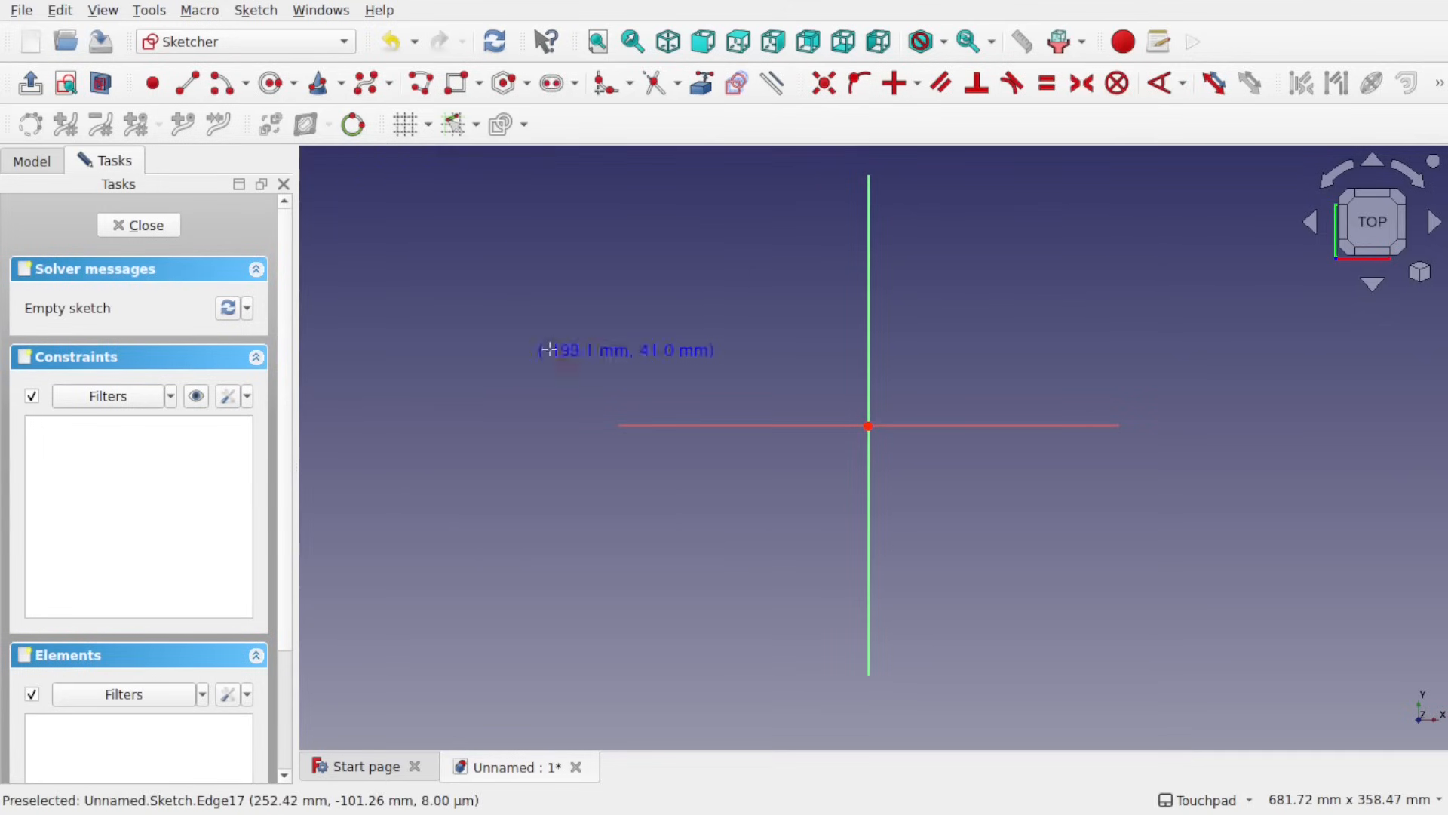
# - Draw a regular polygon with 5 sides, centred up and to the left of the origin
pyautogui.click(503, 84)
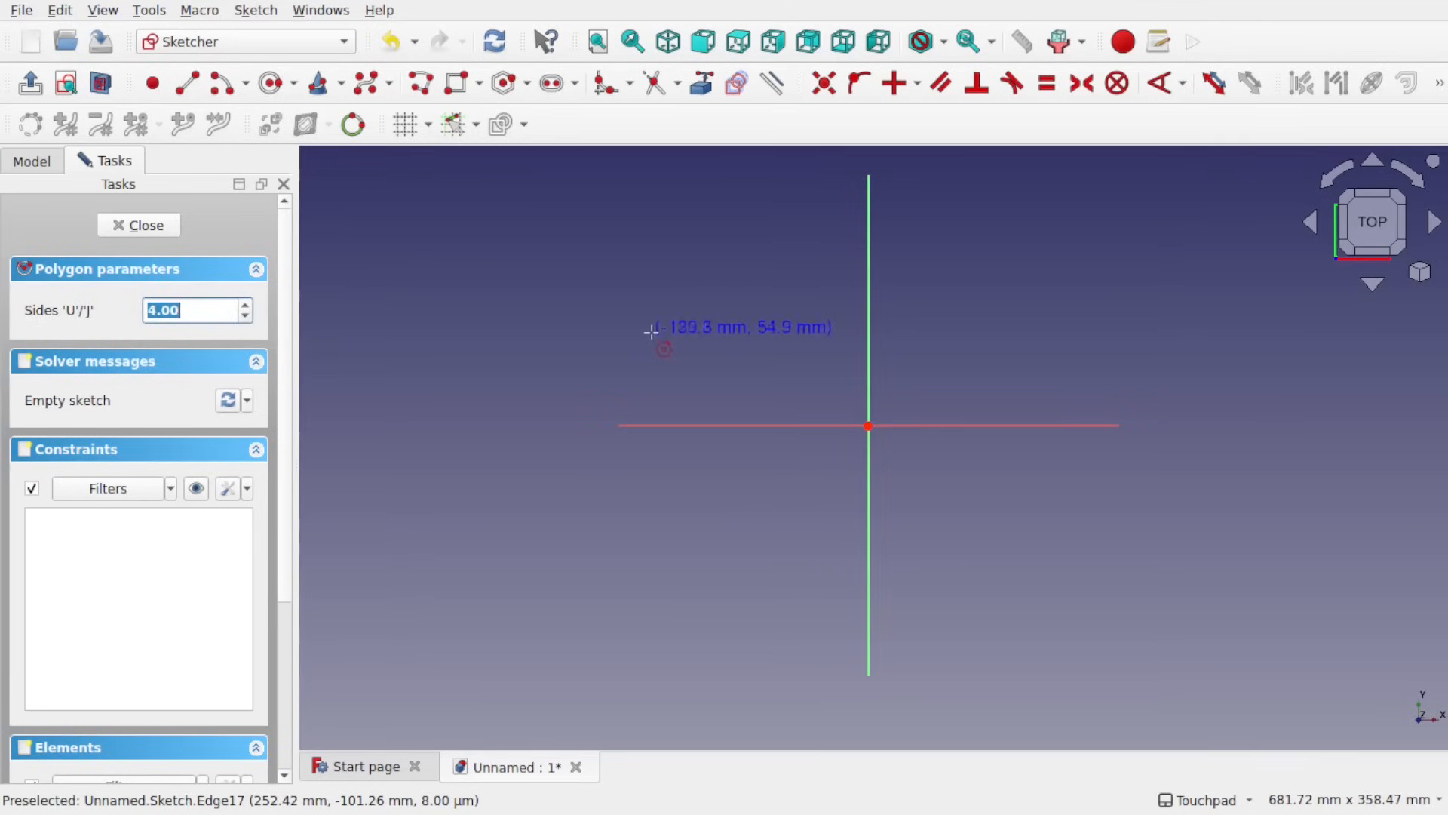
pyautogui.click(684, 333)
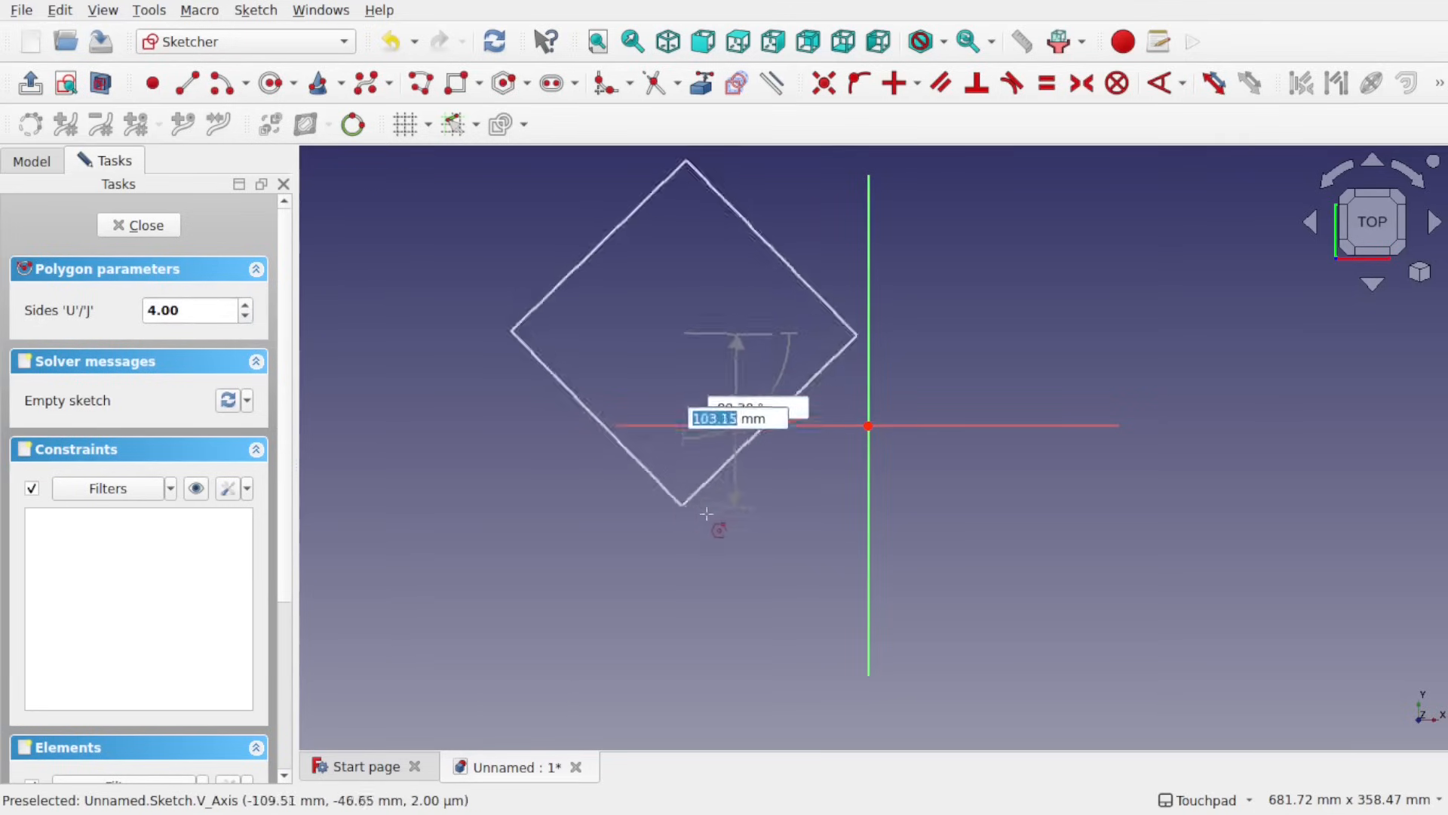
pyautogui.press('Escape')
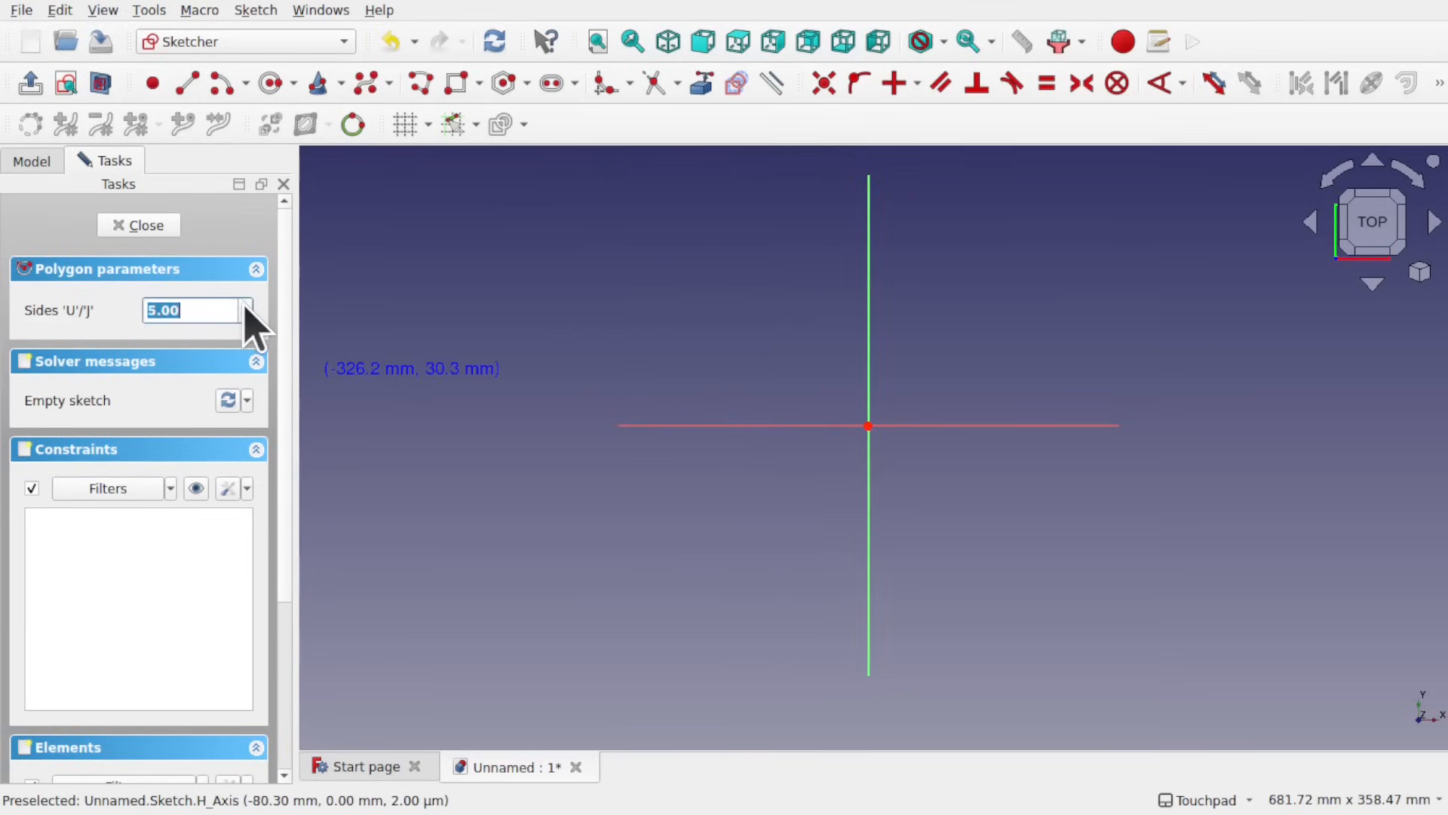
pyautogui.click(645, 337)
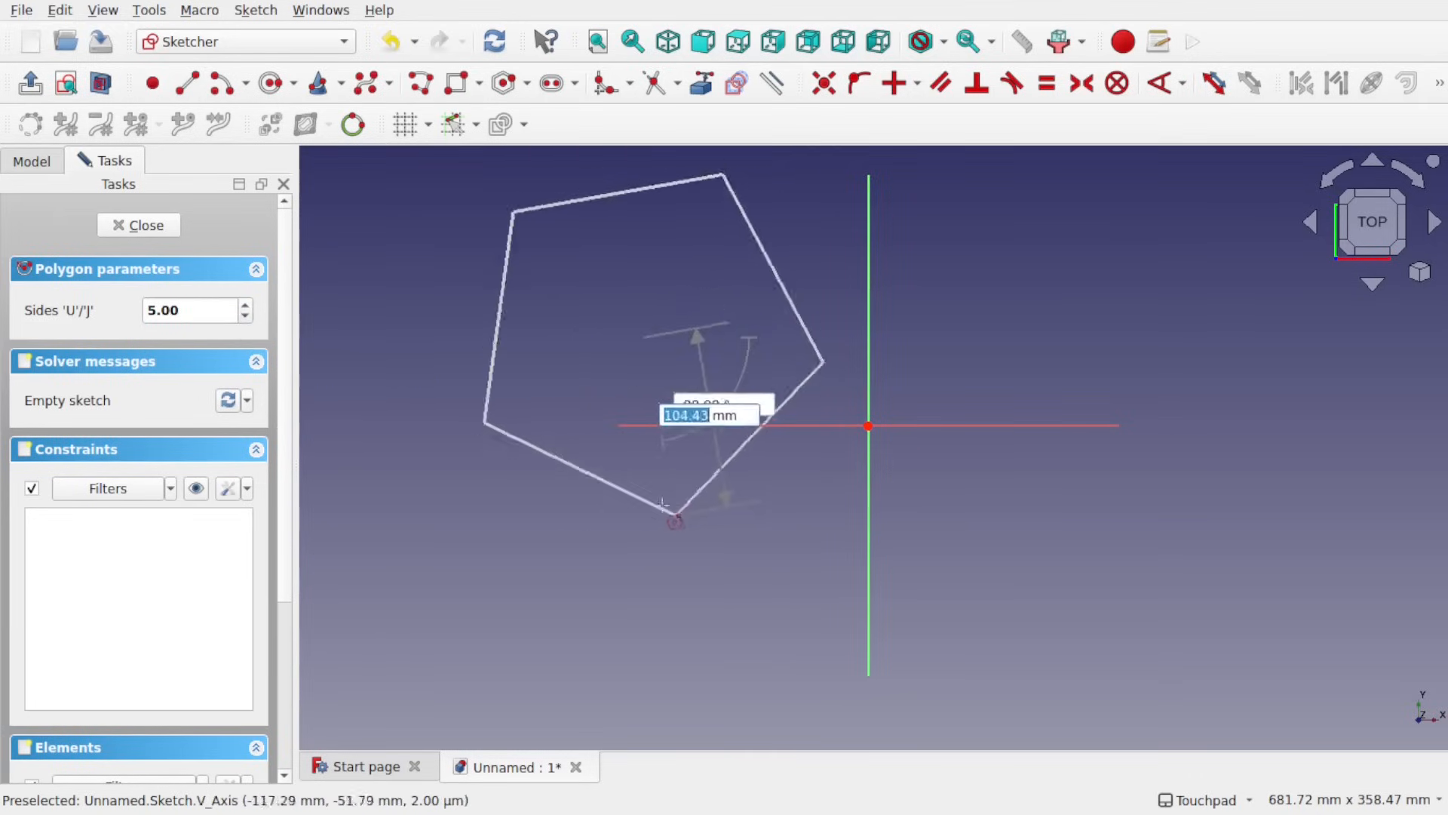
pyautogui.click(771, 526)
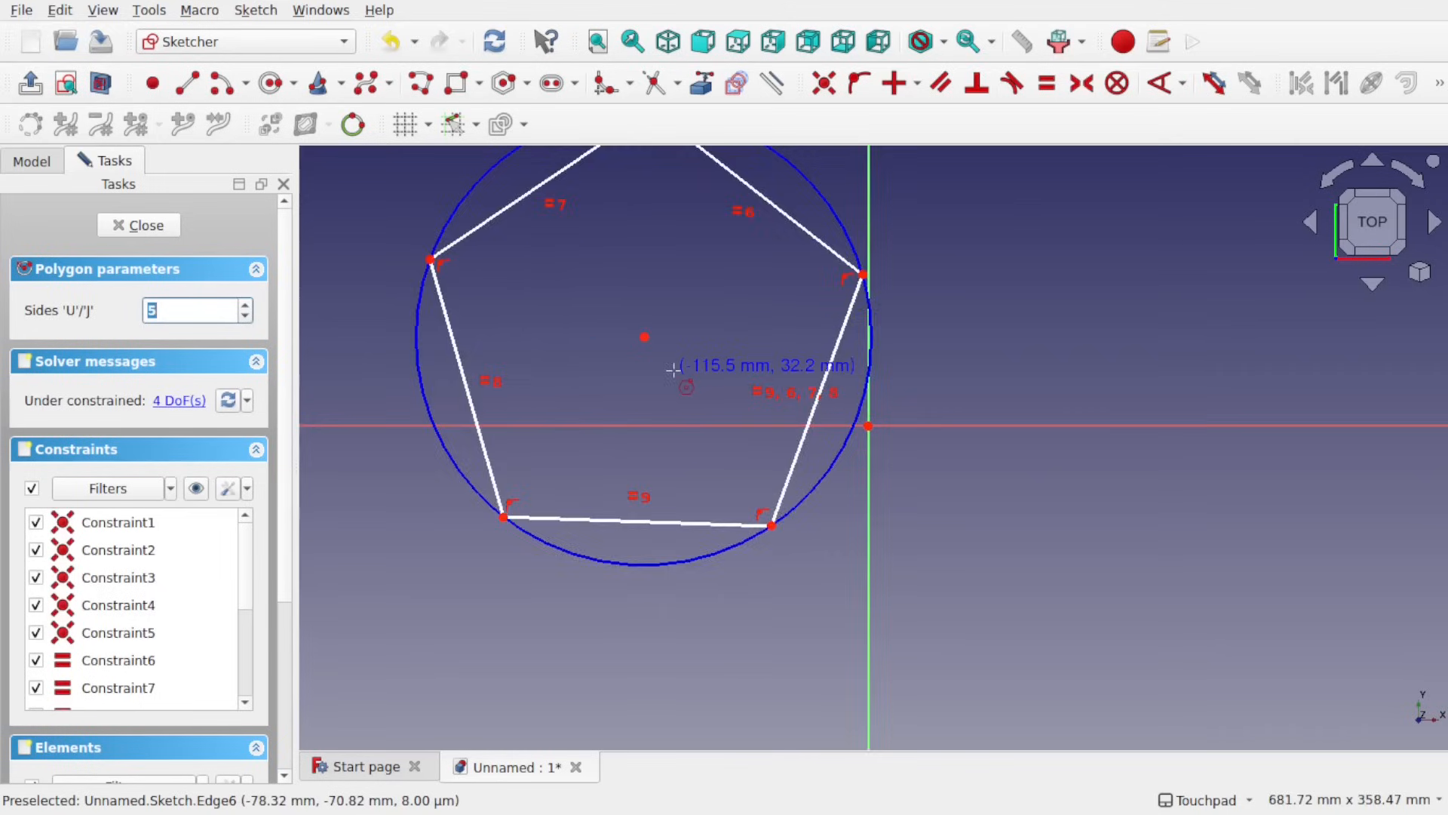
pyautogui.scroll(-3, 674, 370)
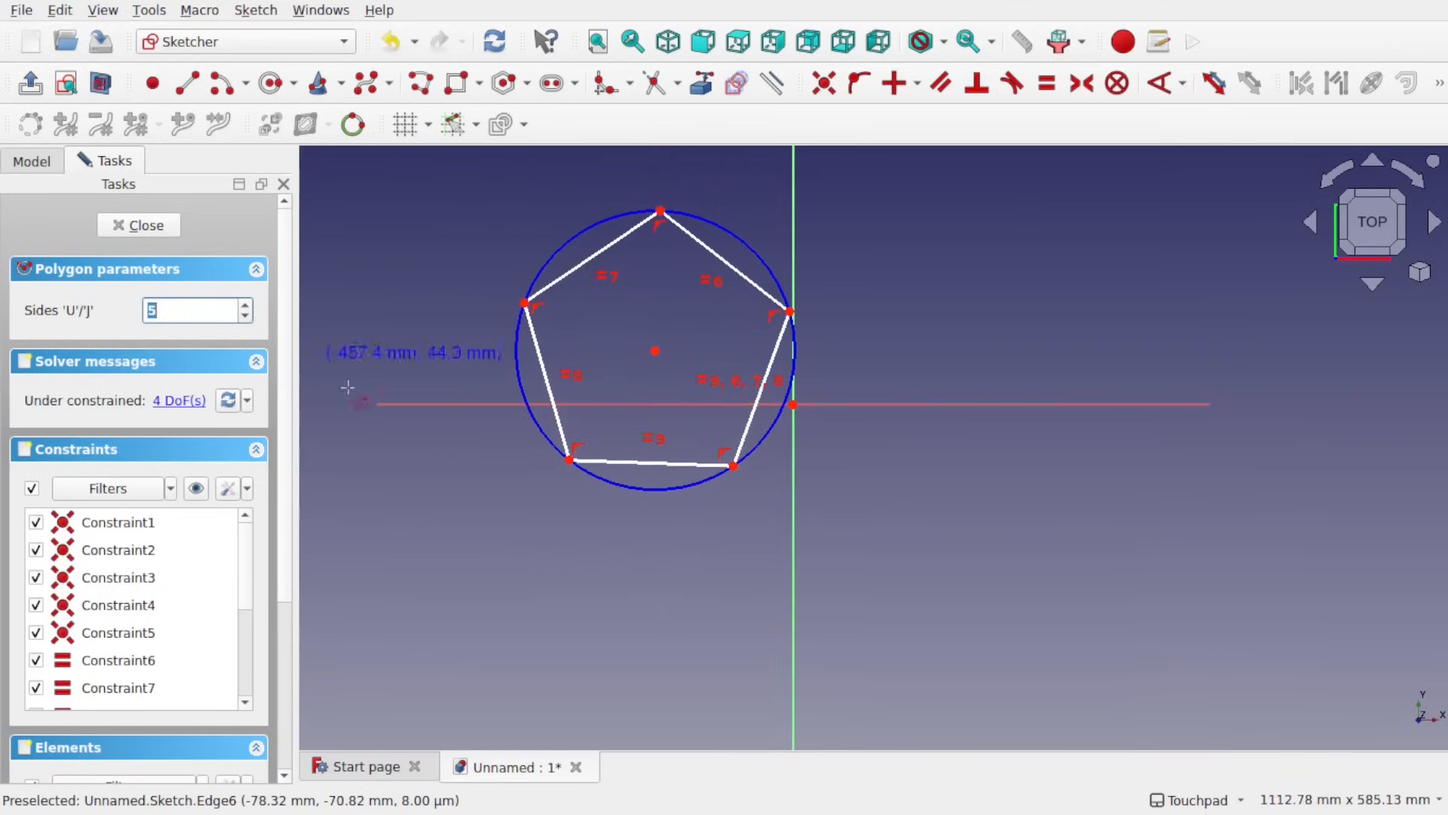
pyautogui.click(223, 85)
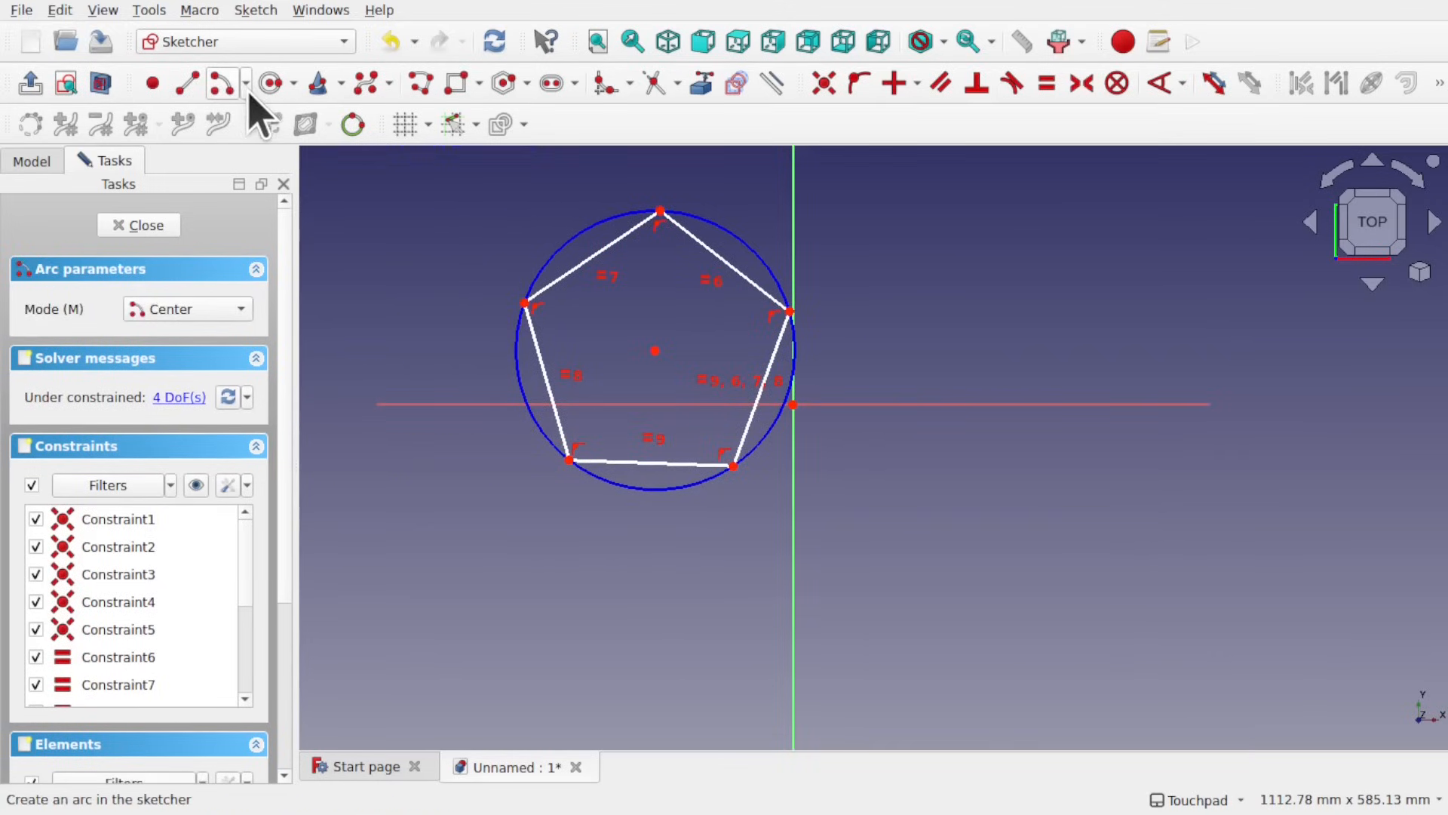
pyautogui.click(246, 84)
pyautogui.click(247, 84)
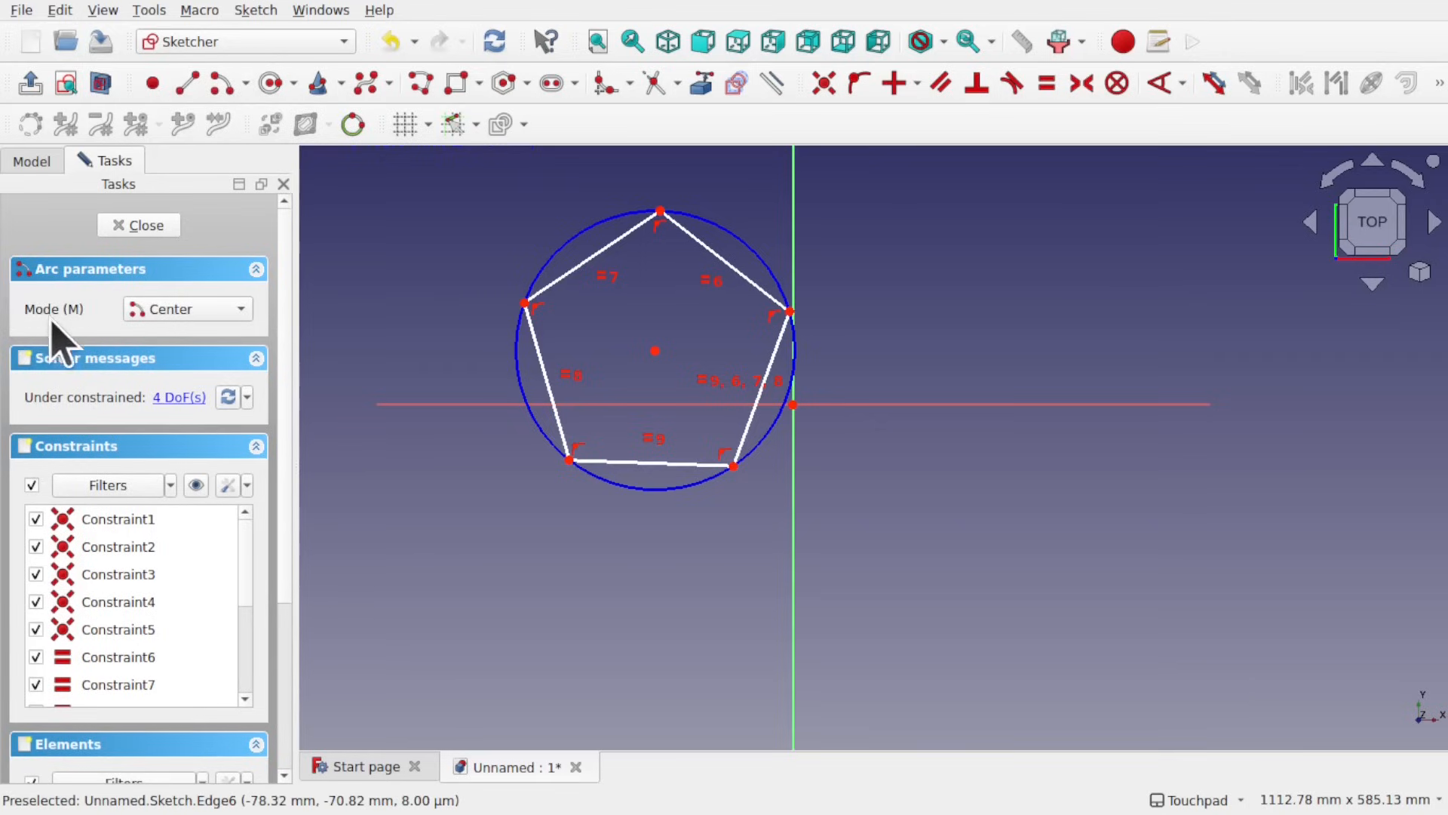
pyautogui.click(240, 309)
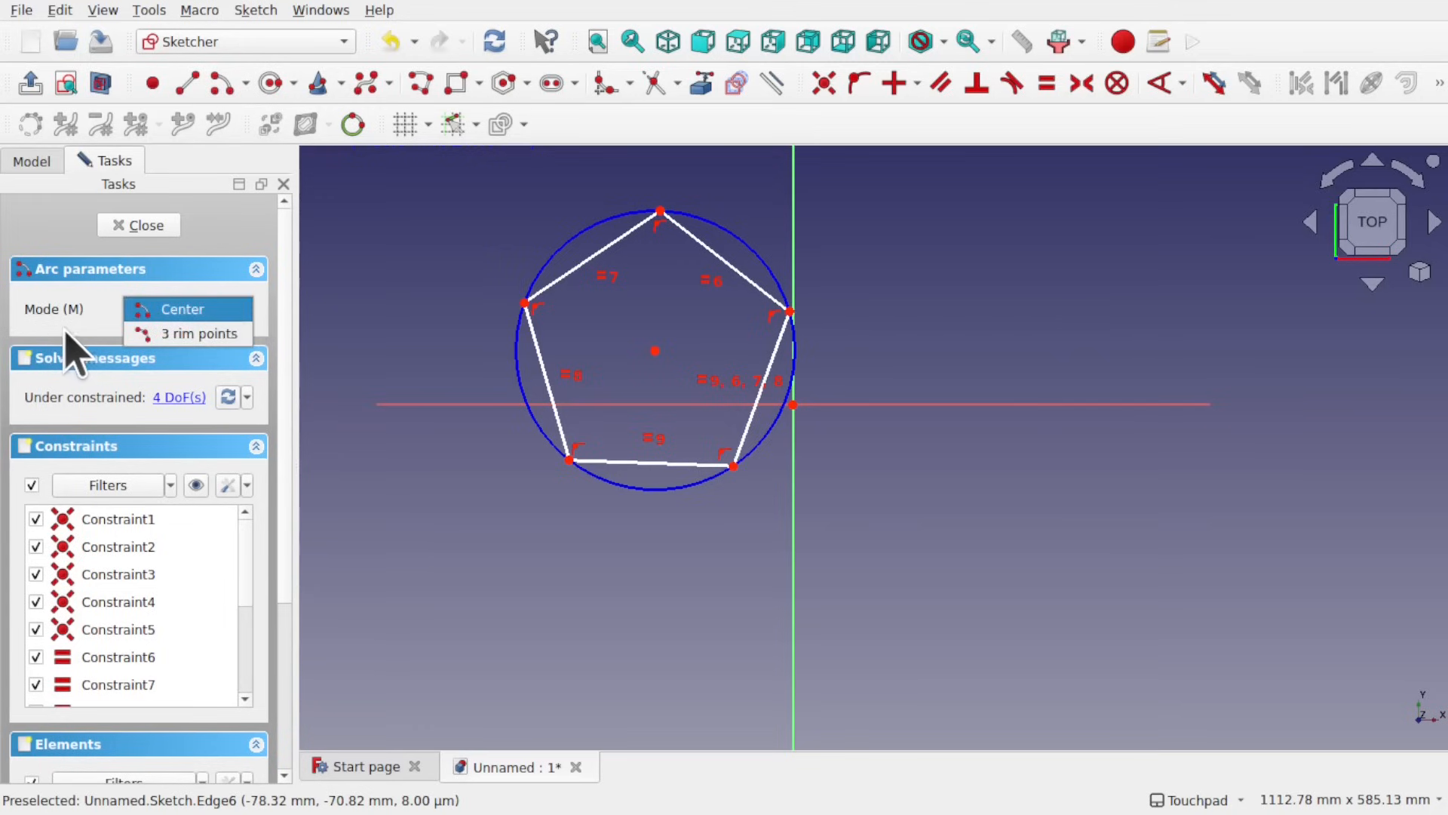
pyautogui.click(72, 351)
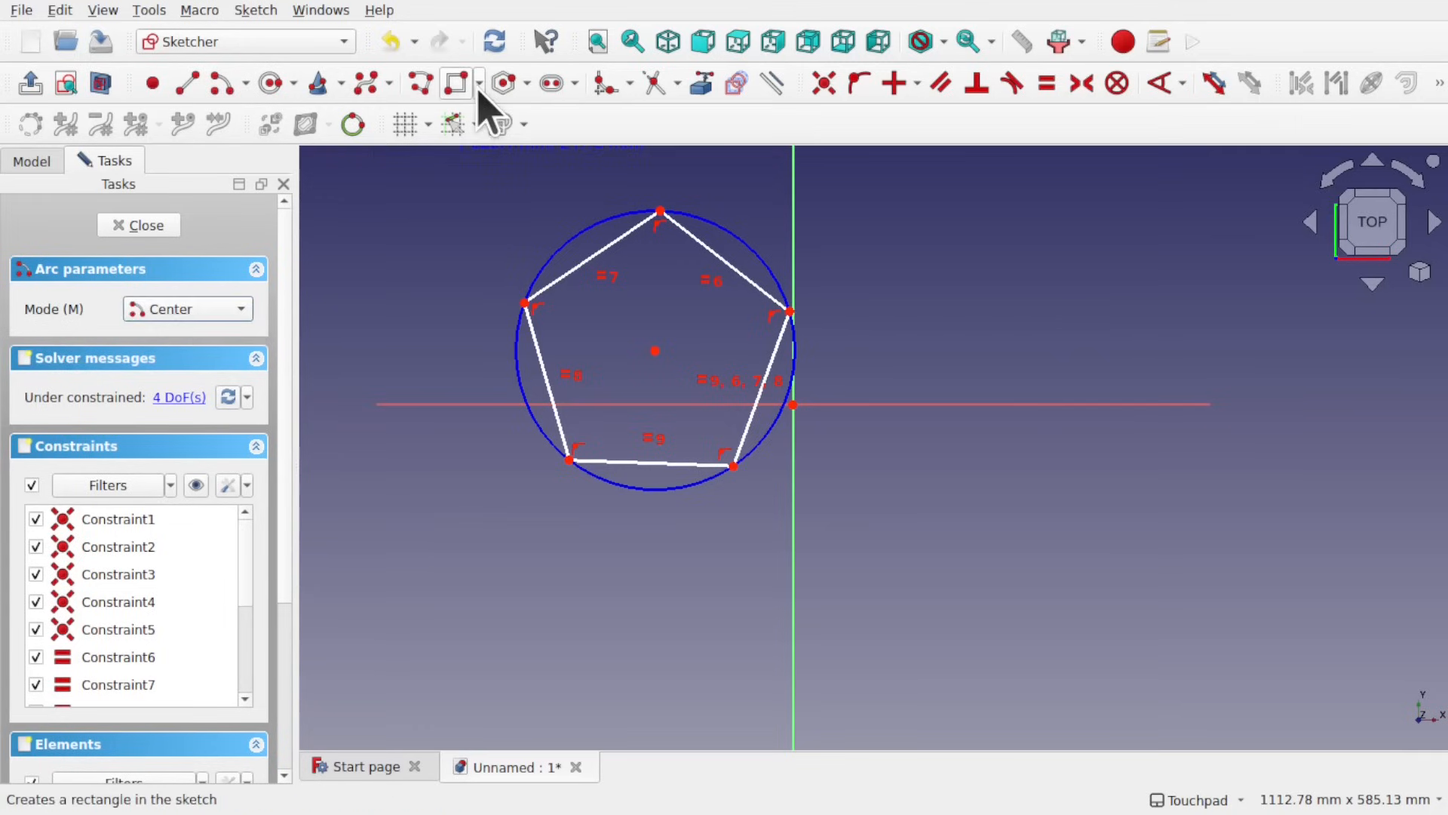
# - Draw an arc slot in Arc ends mode, centred up and to the right of the origin, overlapping the pentagon and opening toward the lower right
pyautogui.click(576, 84)
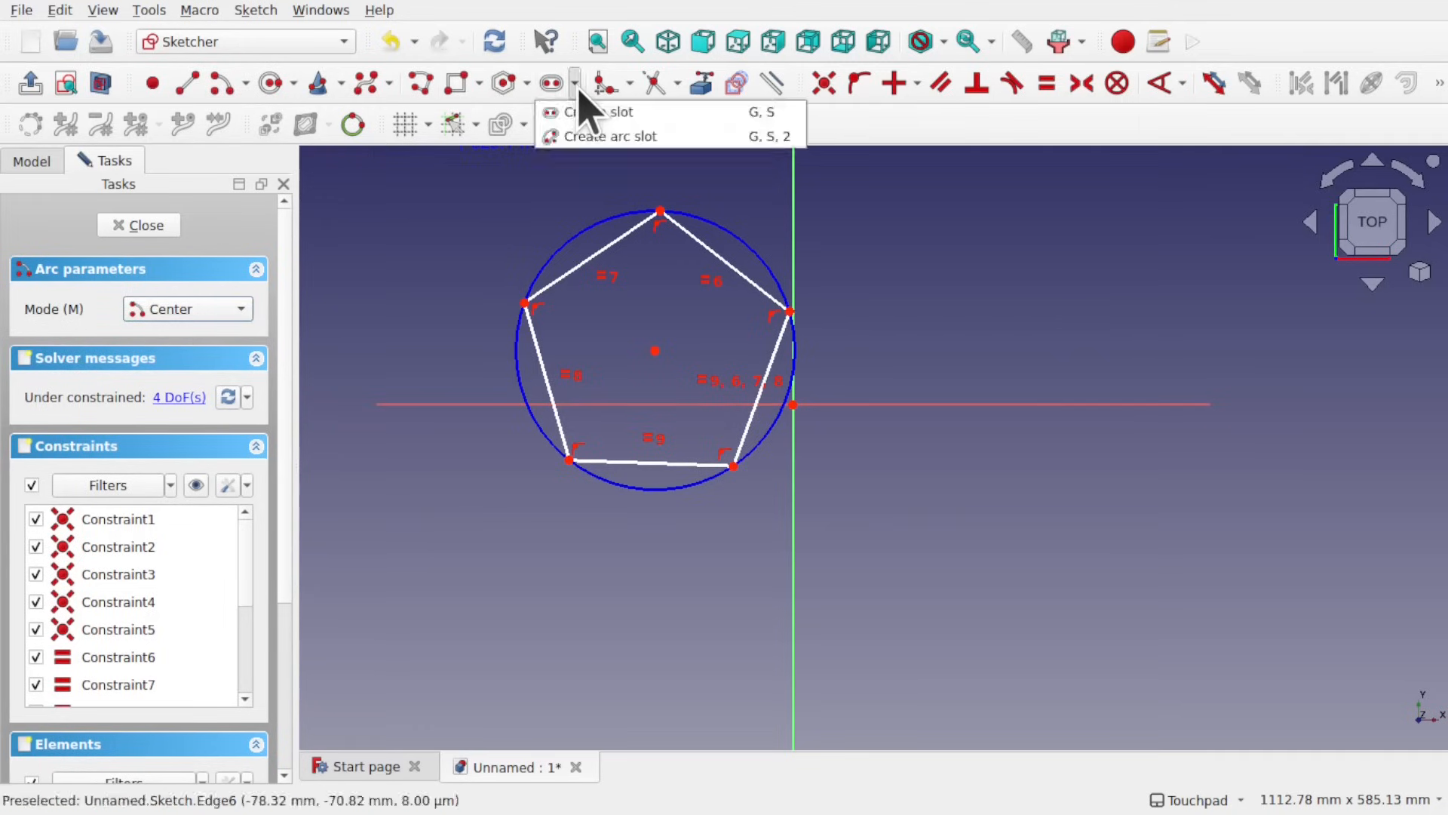
pyautogui.click(623, 139)
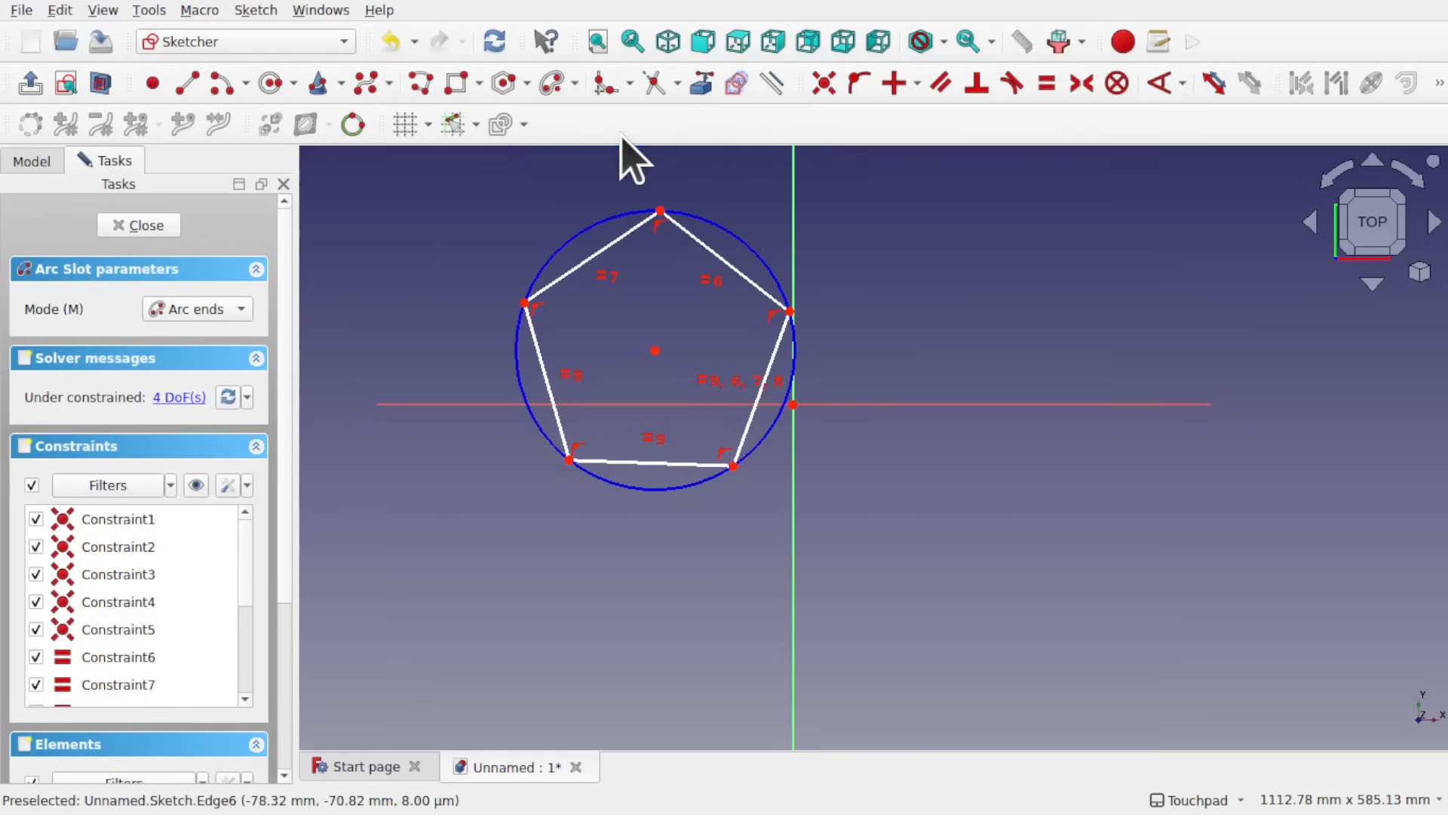
pyautogui.click(939, 308)
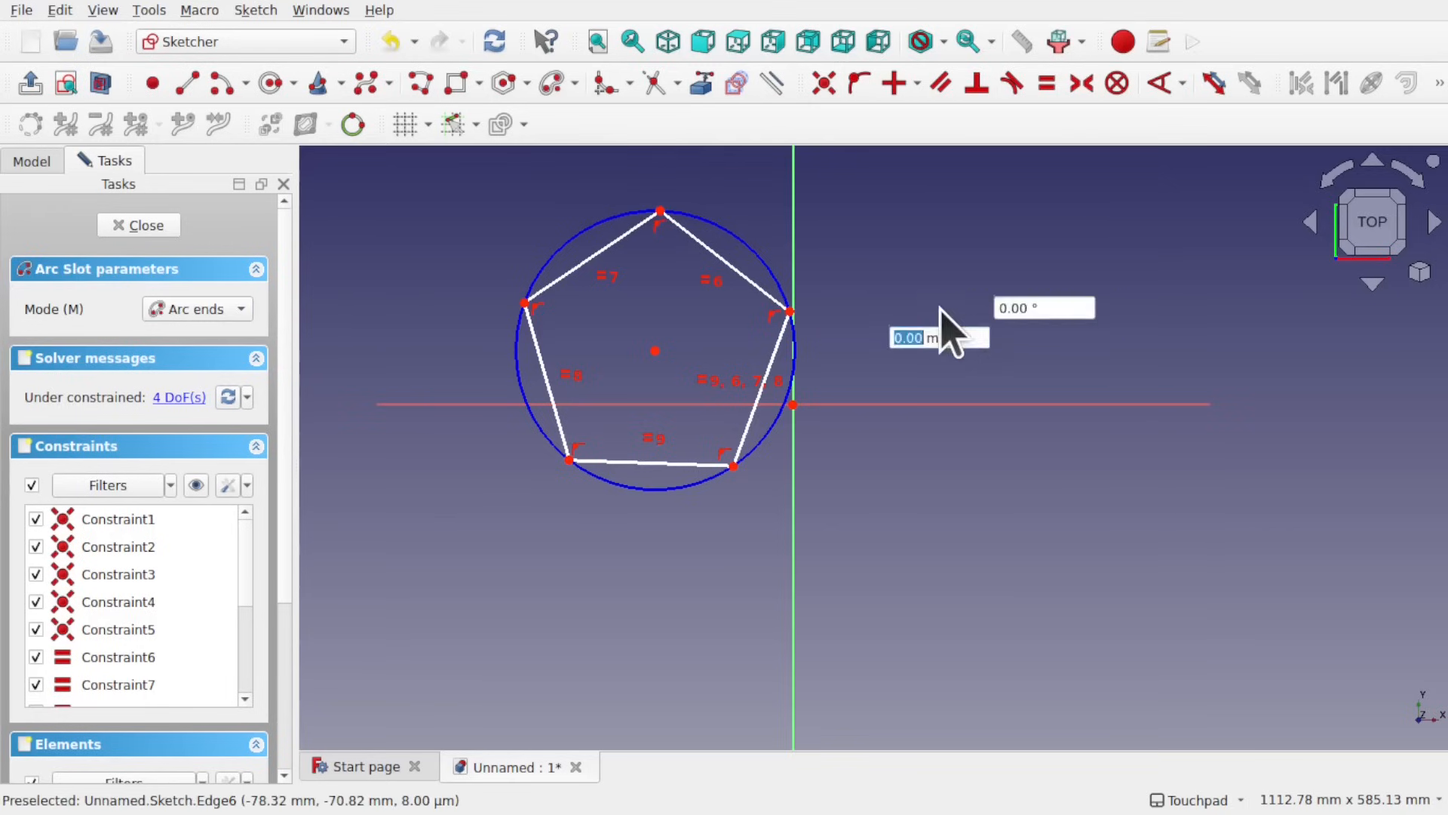
pyautogui.click(1211, 474)
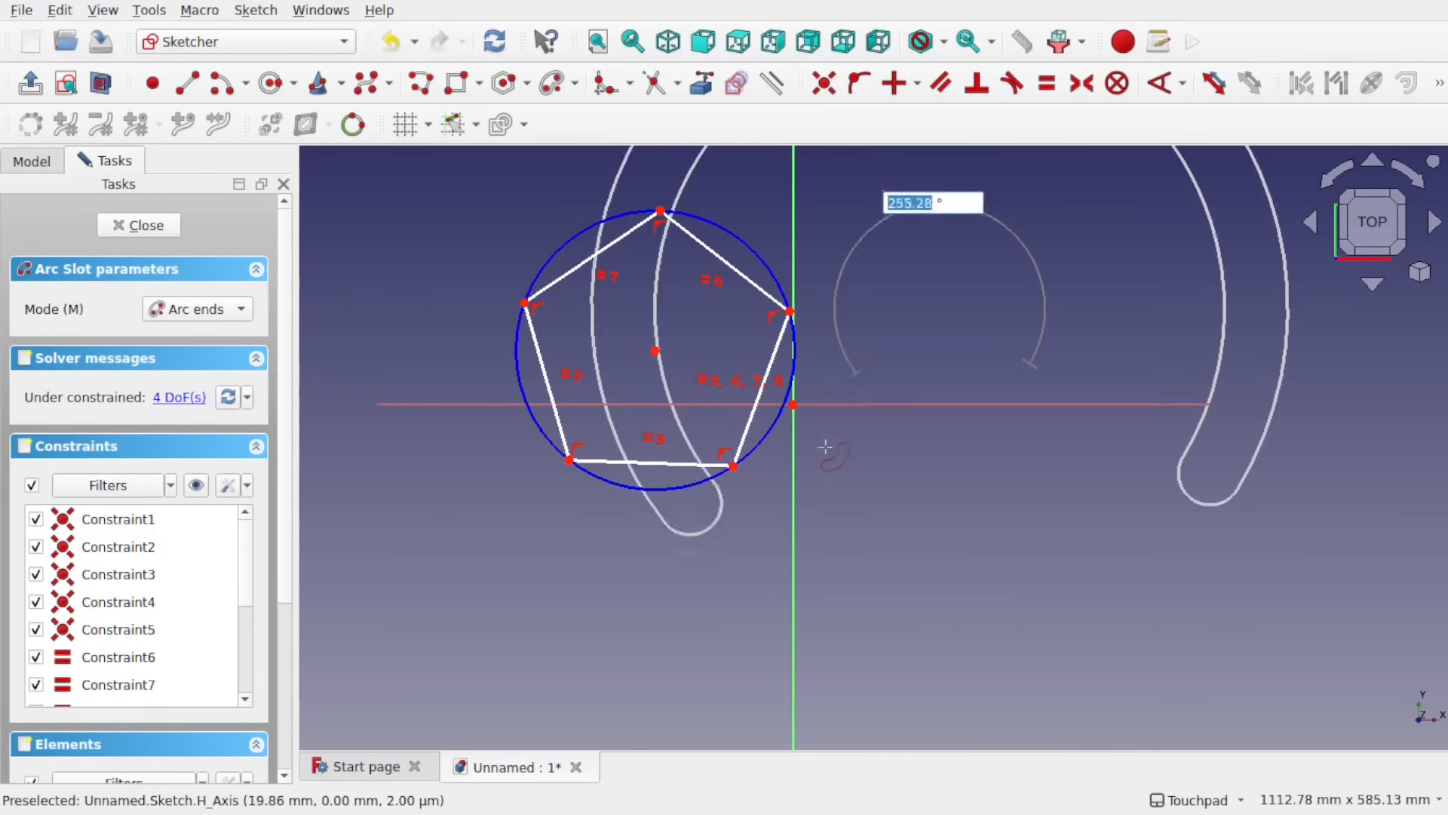
pyautogui.click(933, 508)
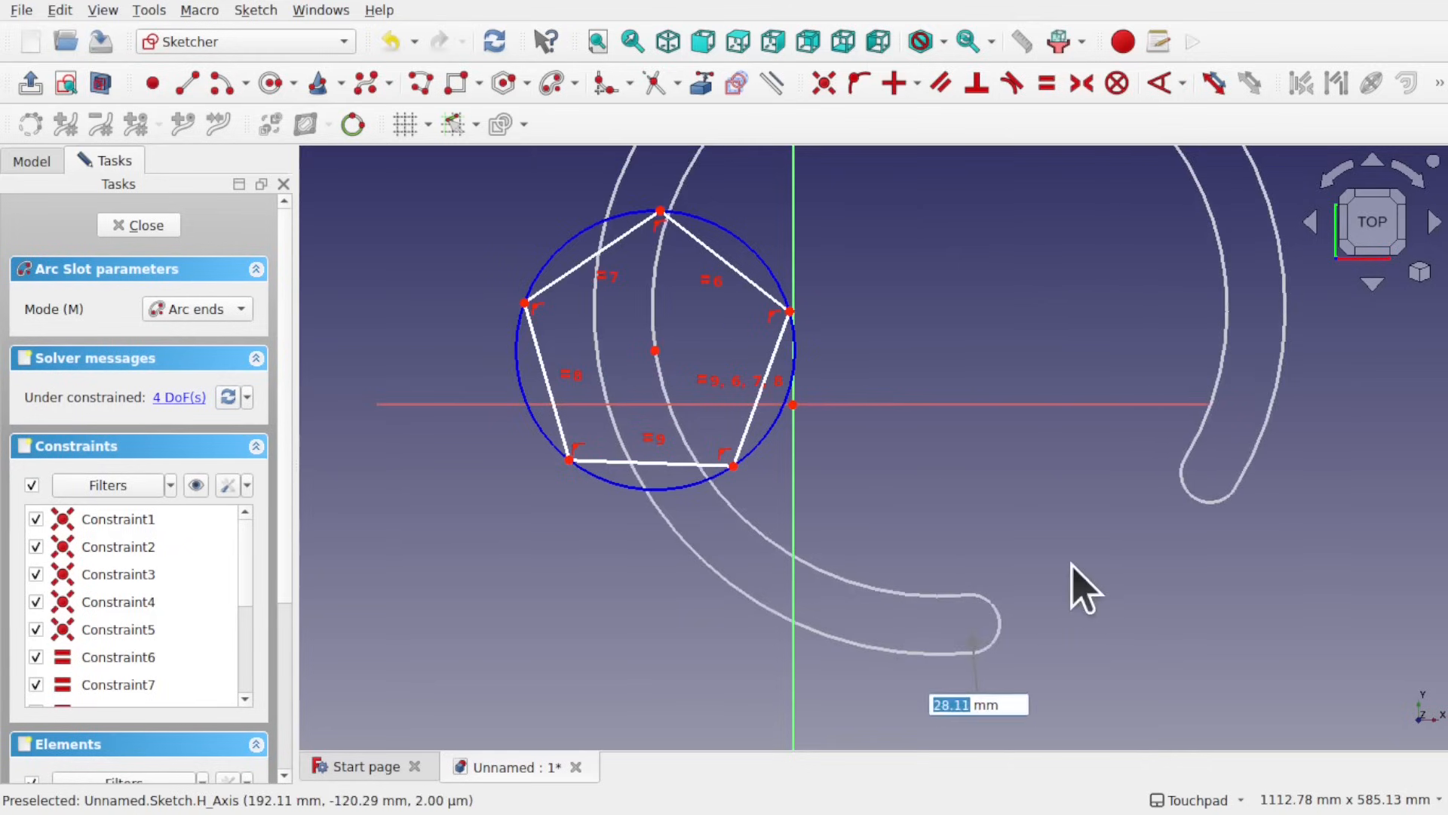
pyautogui.click(1047, 577)
pyautogui.scroll(-5, 1047, 577)
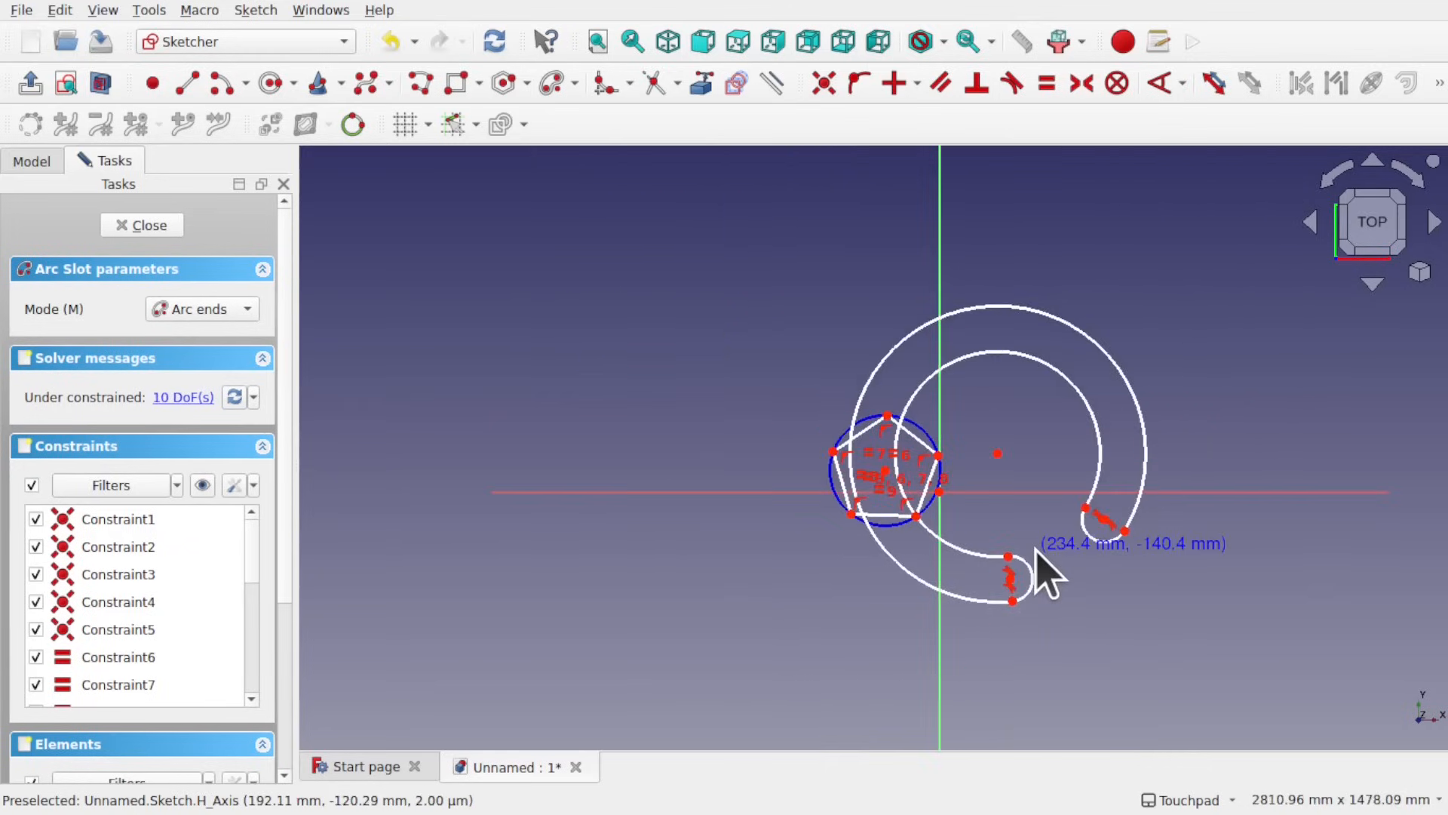
pyautogui.press('Escape')
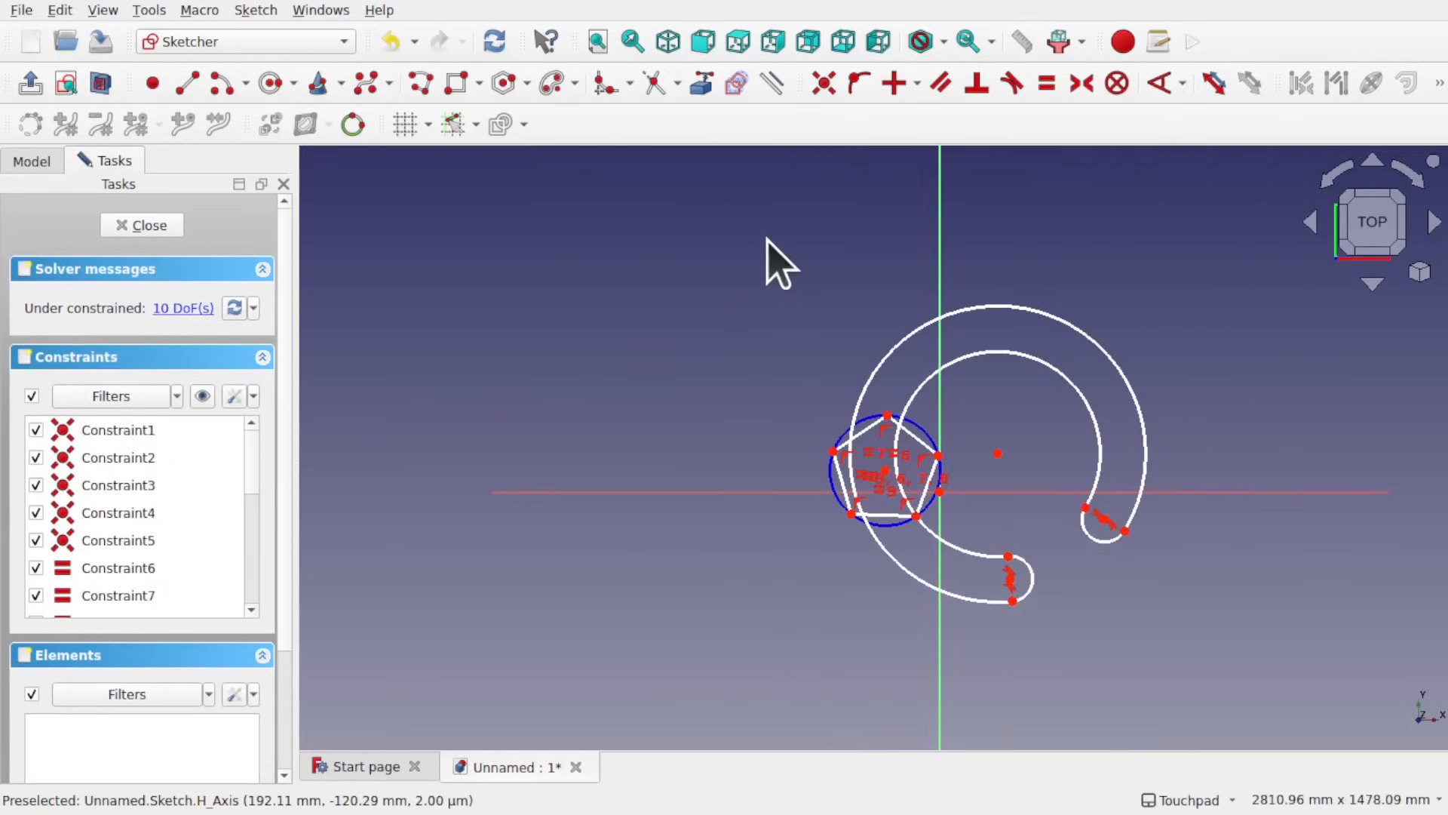
# - Replace the pentagon and arc slot with an Arc ends slot centred on the origin, spanning 180° with a 60 mm end radius
pyautogui.moveTo(767, 240); pyautogui.dragTo(1198, 655)
pyautogui.press('Delete')
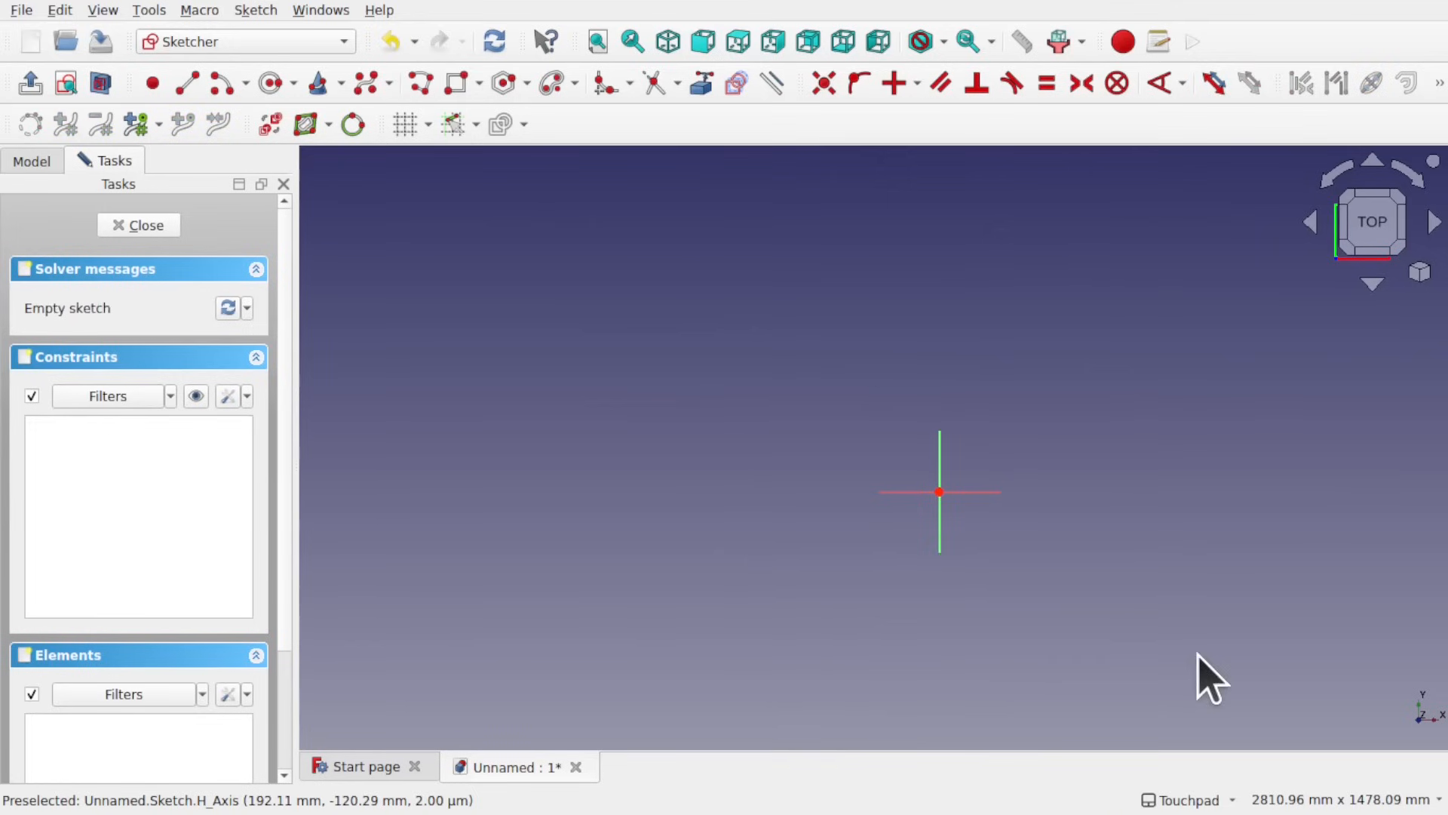
pyautogui.click(551, 83)
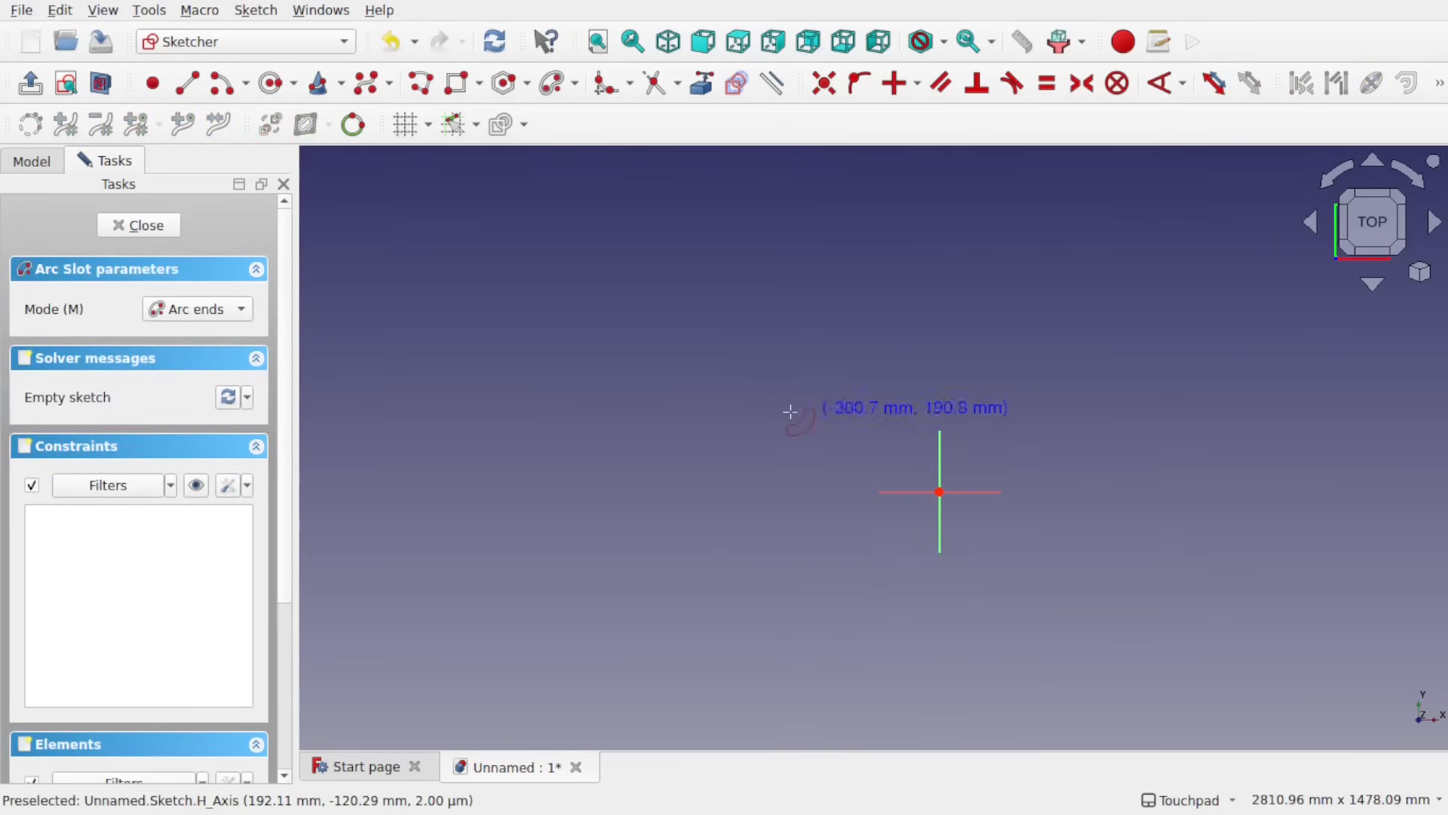
pyautogui.click(939, 491)
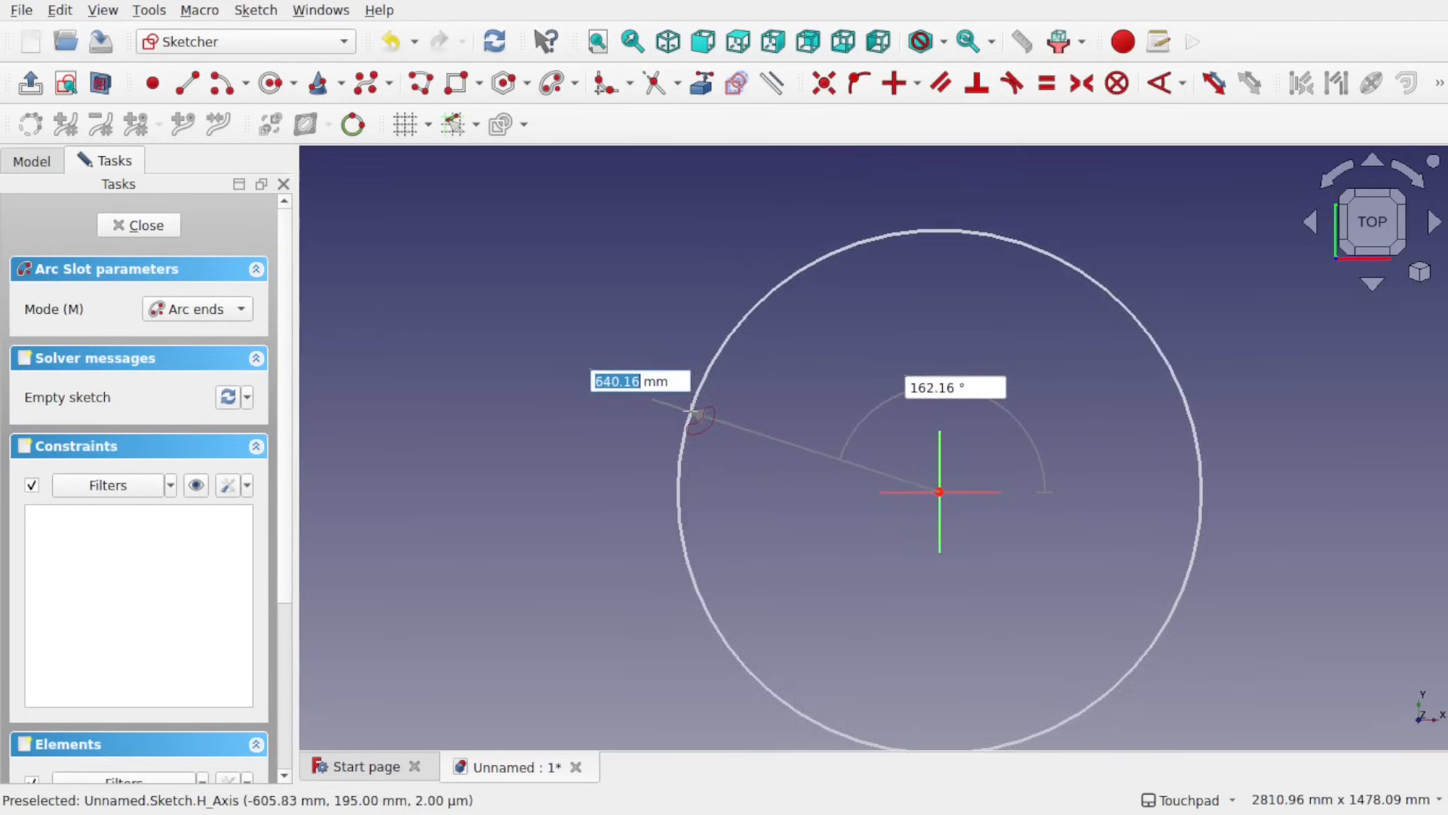
pyautogui.click(705, 432)
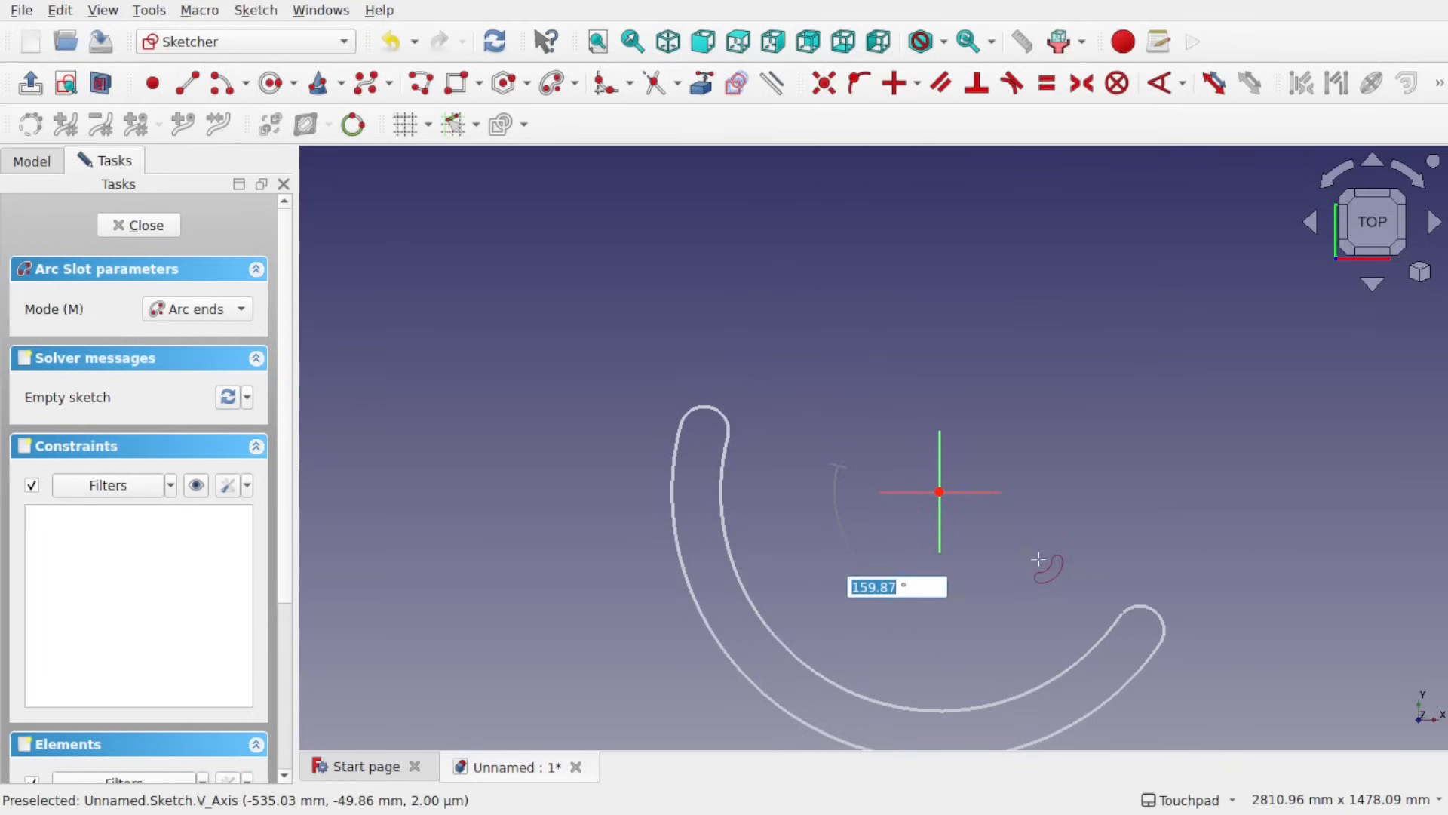
pyautogui.press('Return')
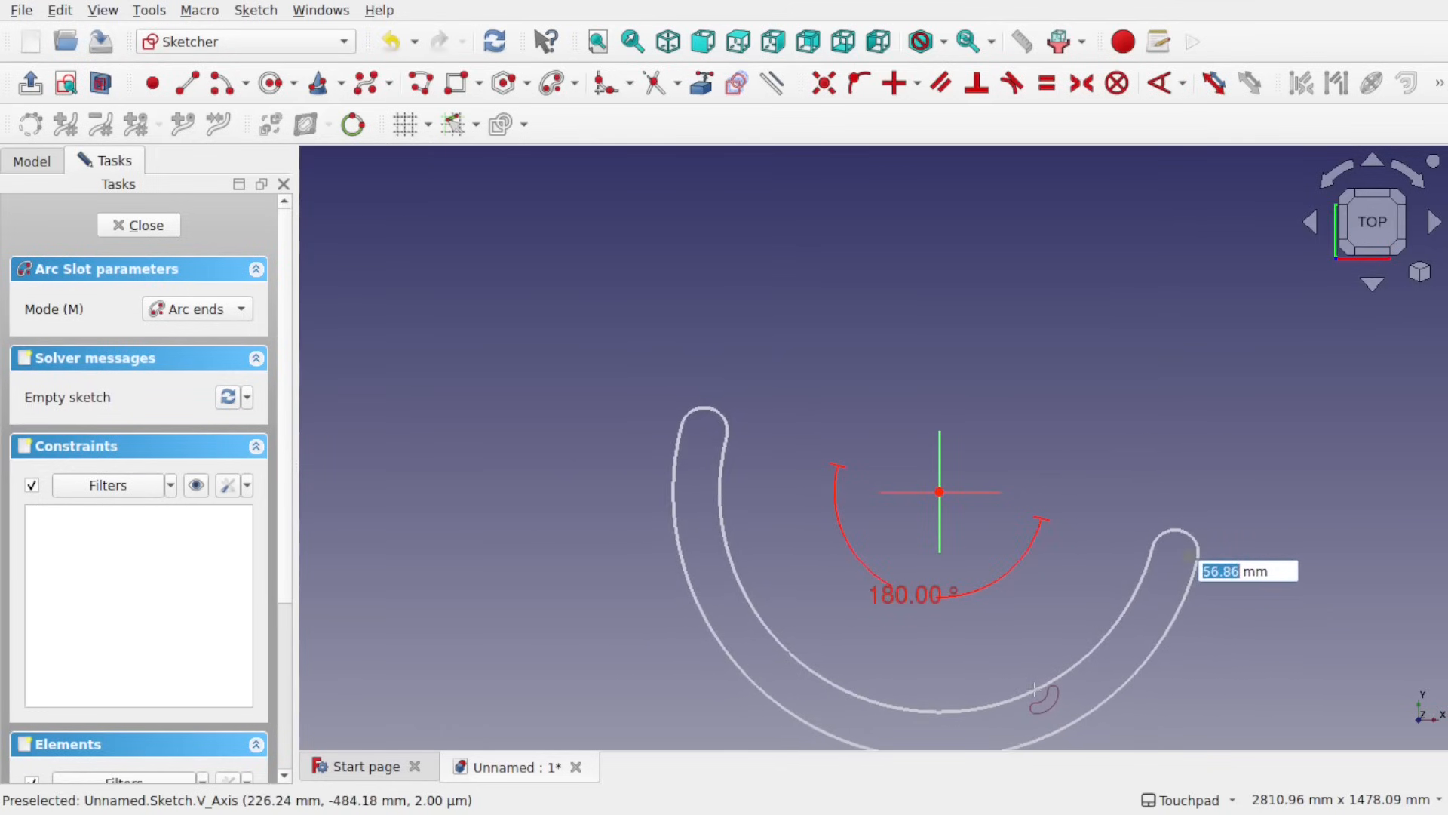
pyautogui.press('Return')
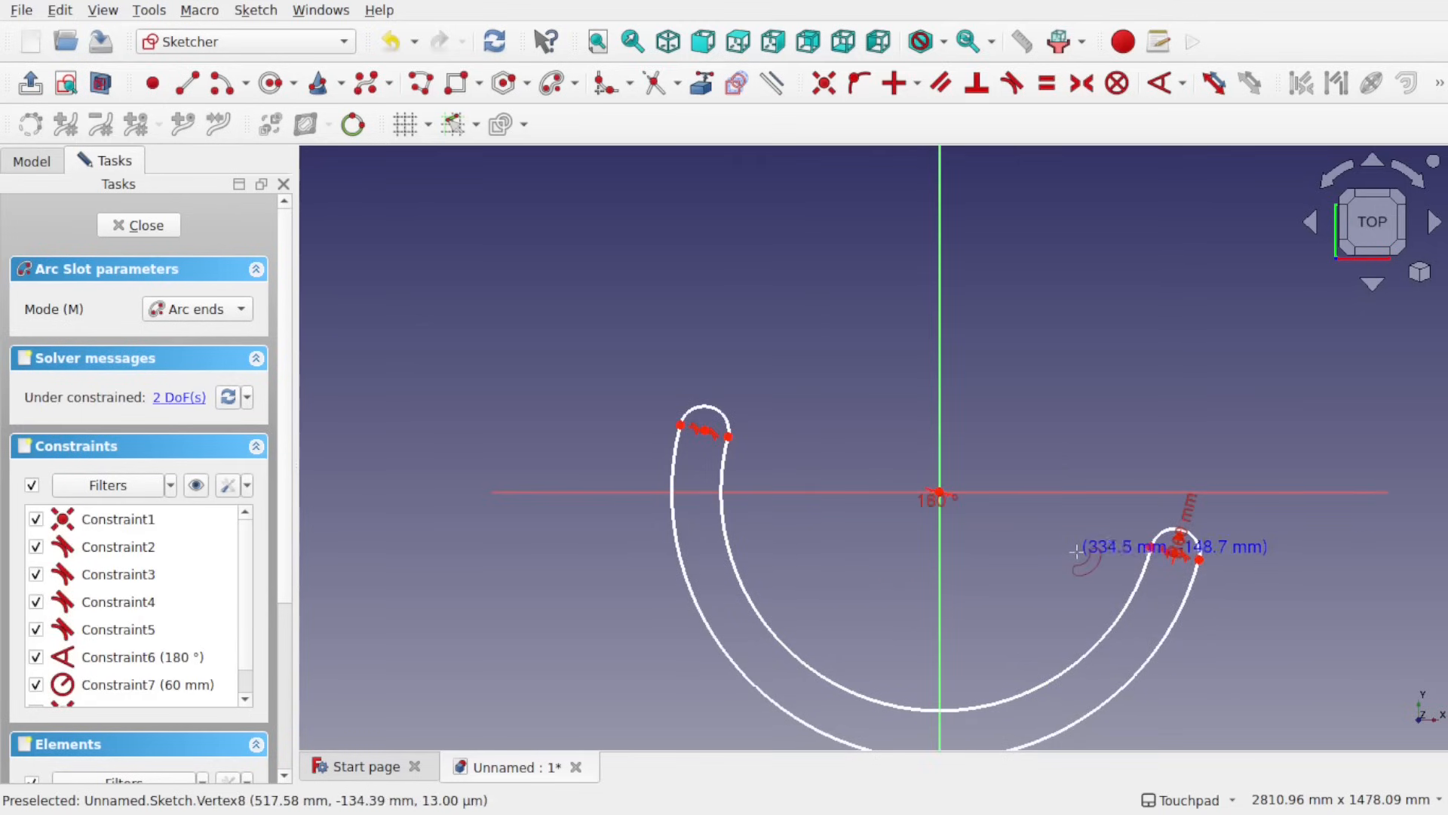
pyautogui.press('Escape')
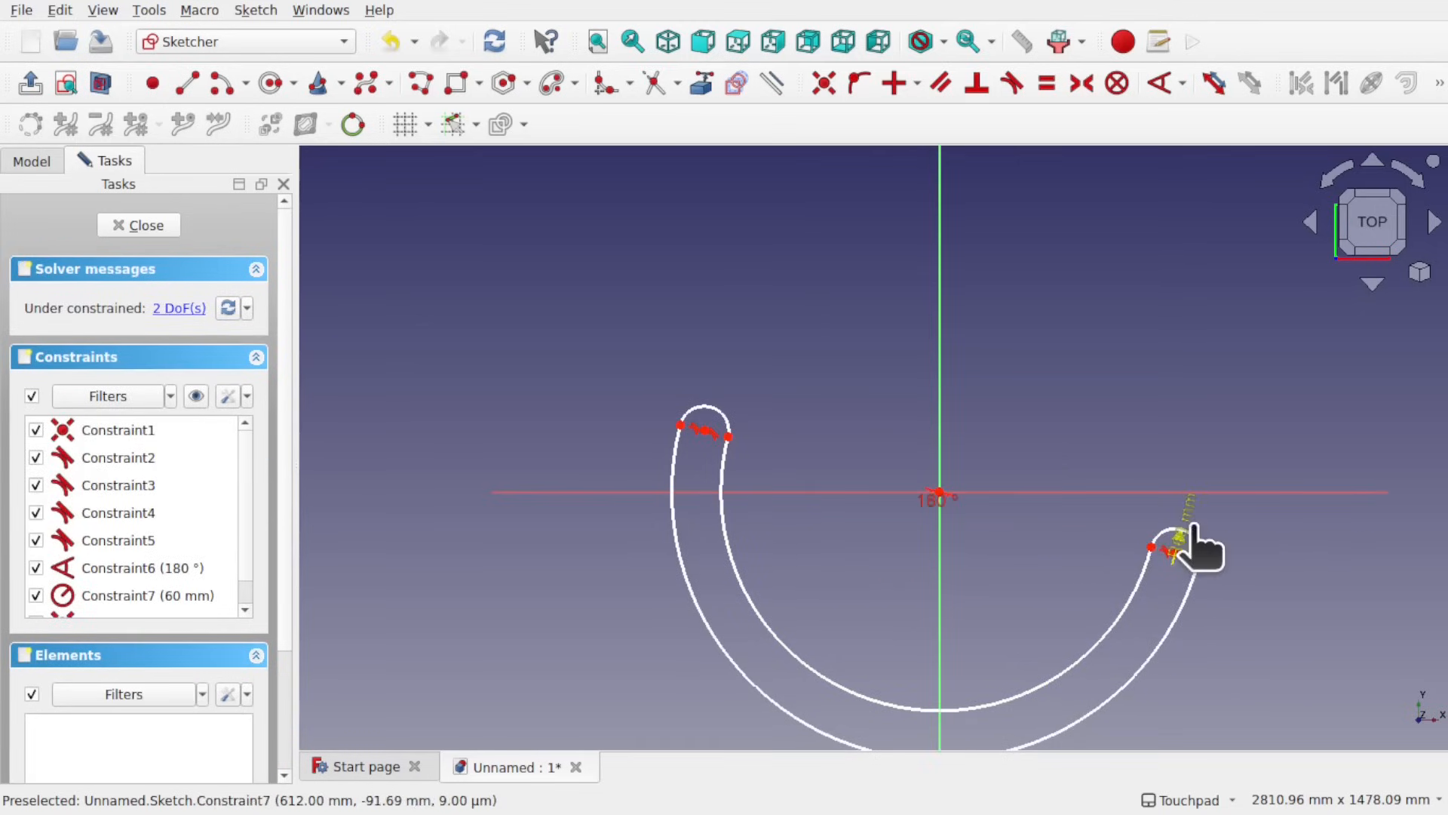
# - Reposition the 60 mm radius and 180° angle dimension labels into the open area enclosed by the arc slot
pyautogui.moveTo(1194, 526); pyautogui.dragTo(996, 565)
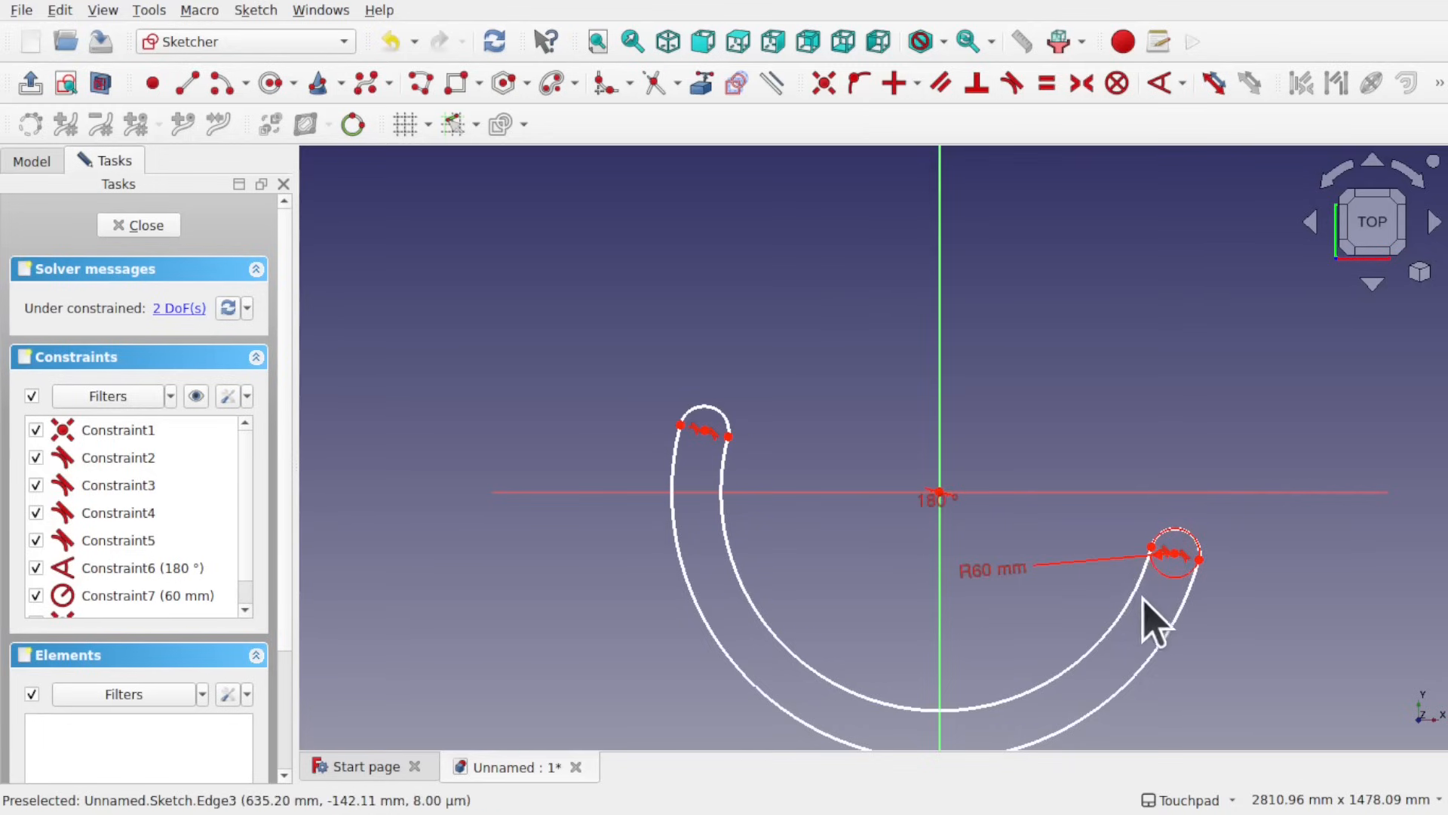
pyautogui.scroll(4, 1146, 642)
pyautogui.scroll(-3, 1145, 643)
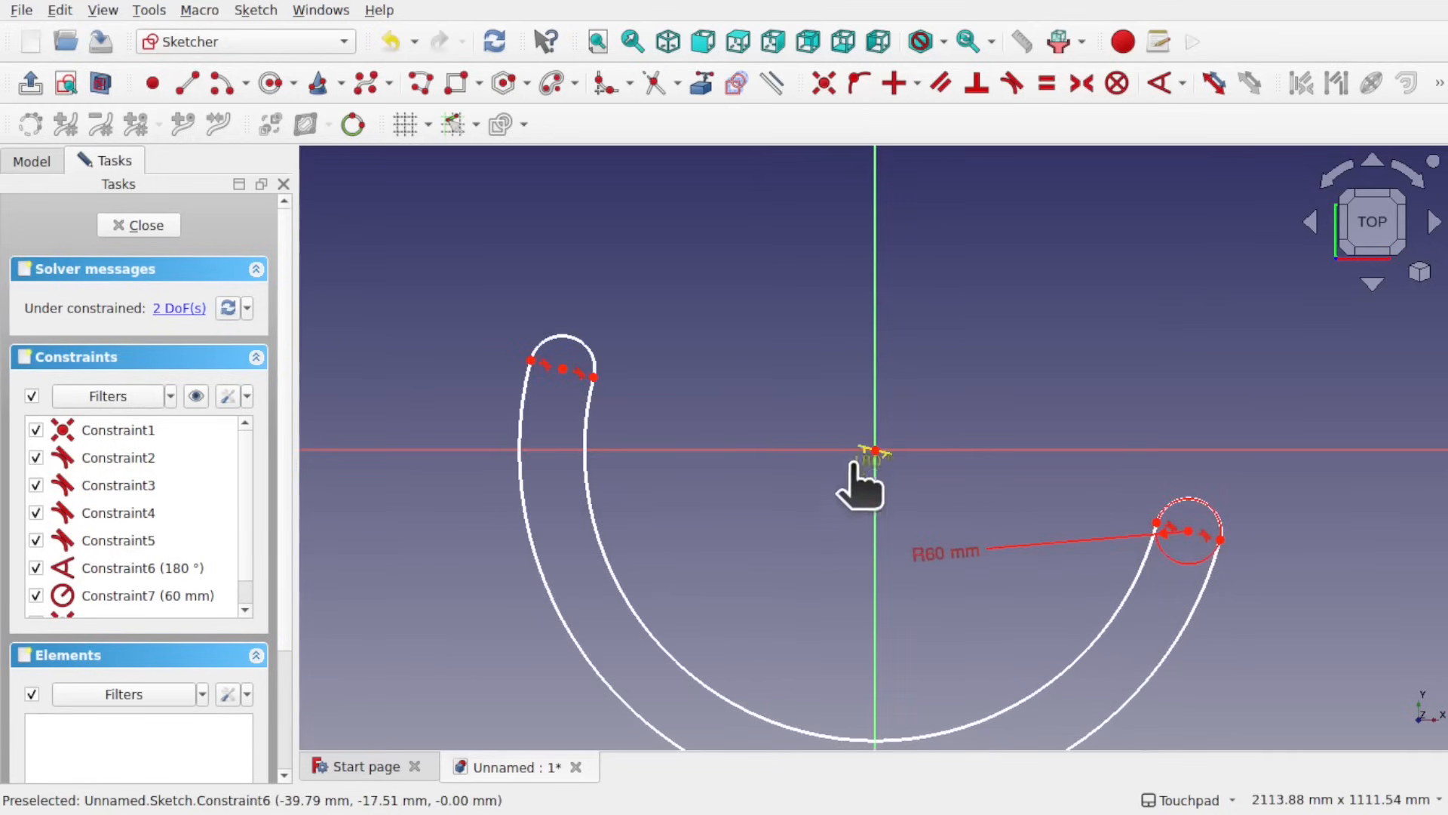
pyautogui.moveTo(858, 462); pyautogui.dragTo(750, 614)
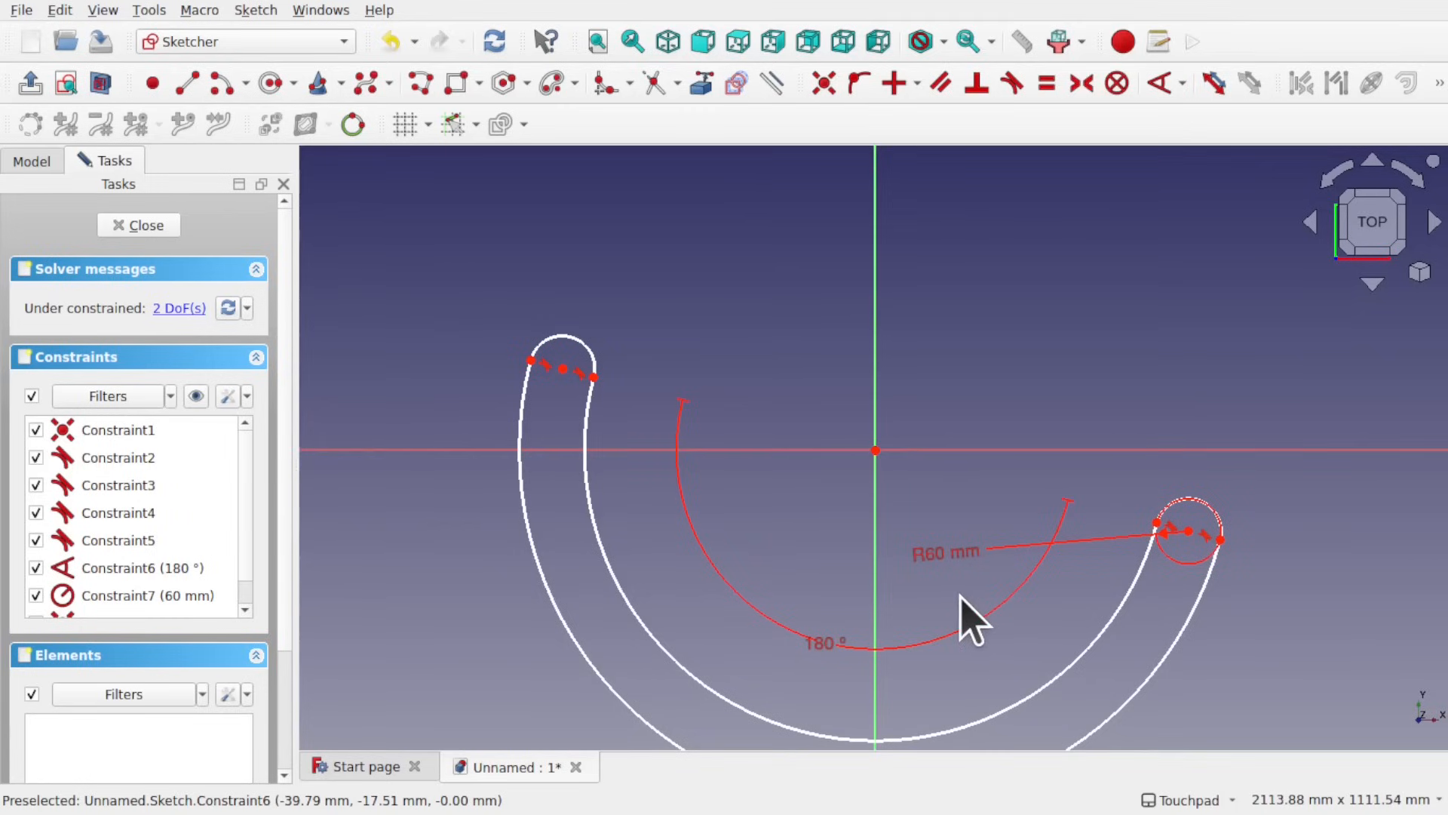
pyautogui.scroll(-2, 960, 596)
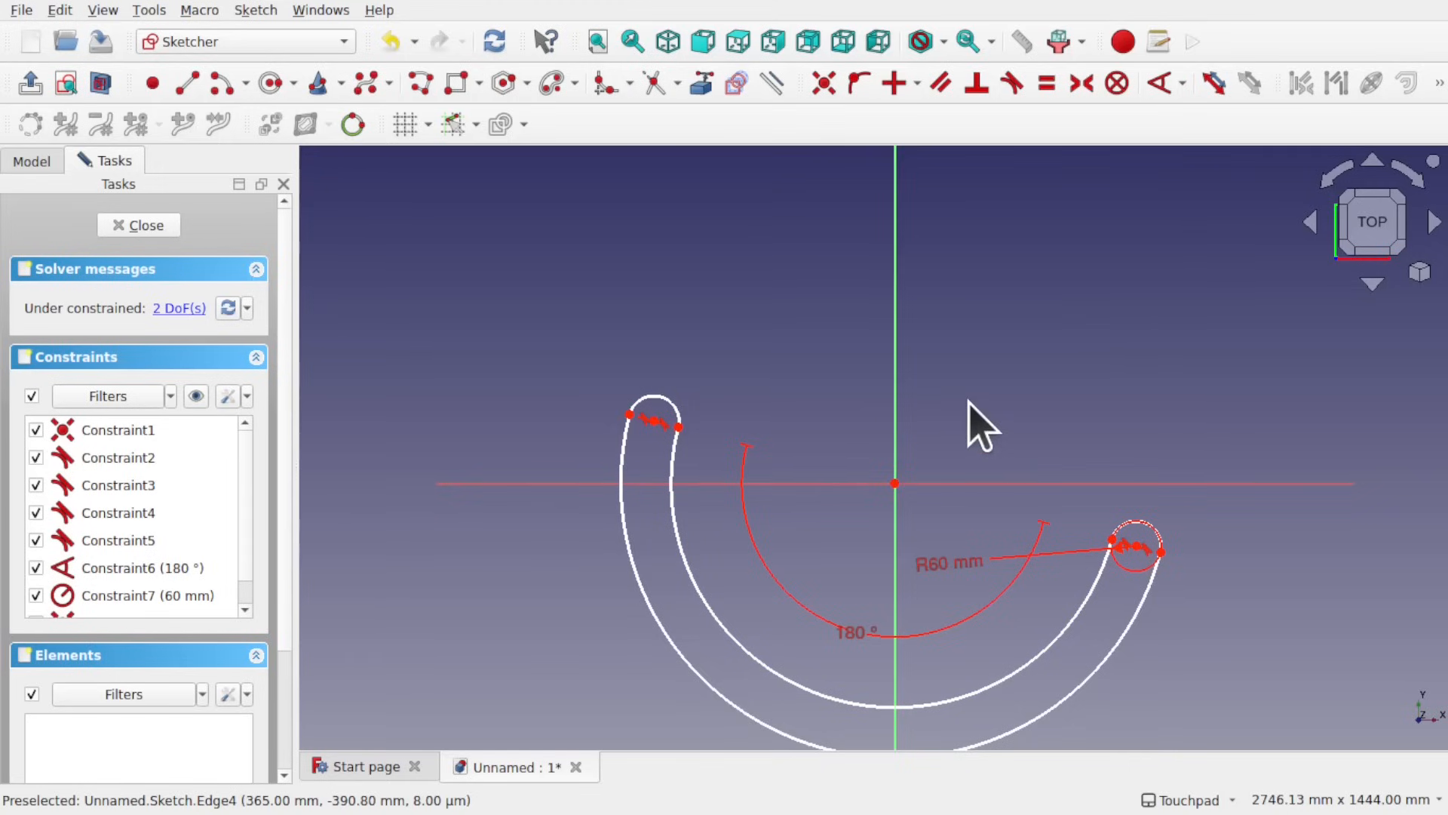
# - Offset the whole arc slot outward by about 48 mm in Arc mode, keeping the original geometry
pyautogui.moveTo(537, 340)
pyautogui.mouseDown()
pyautogui.moveTo(1318, 636)
pyautogui.moveTo(1317, 781)
pyautogui.mouseUp()
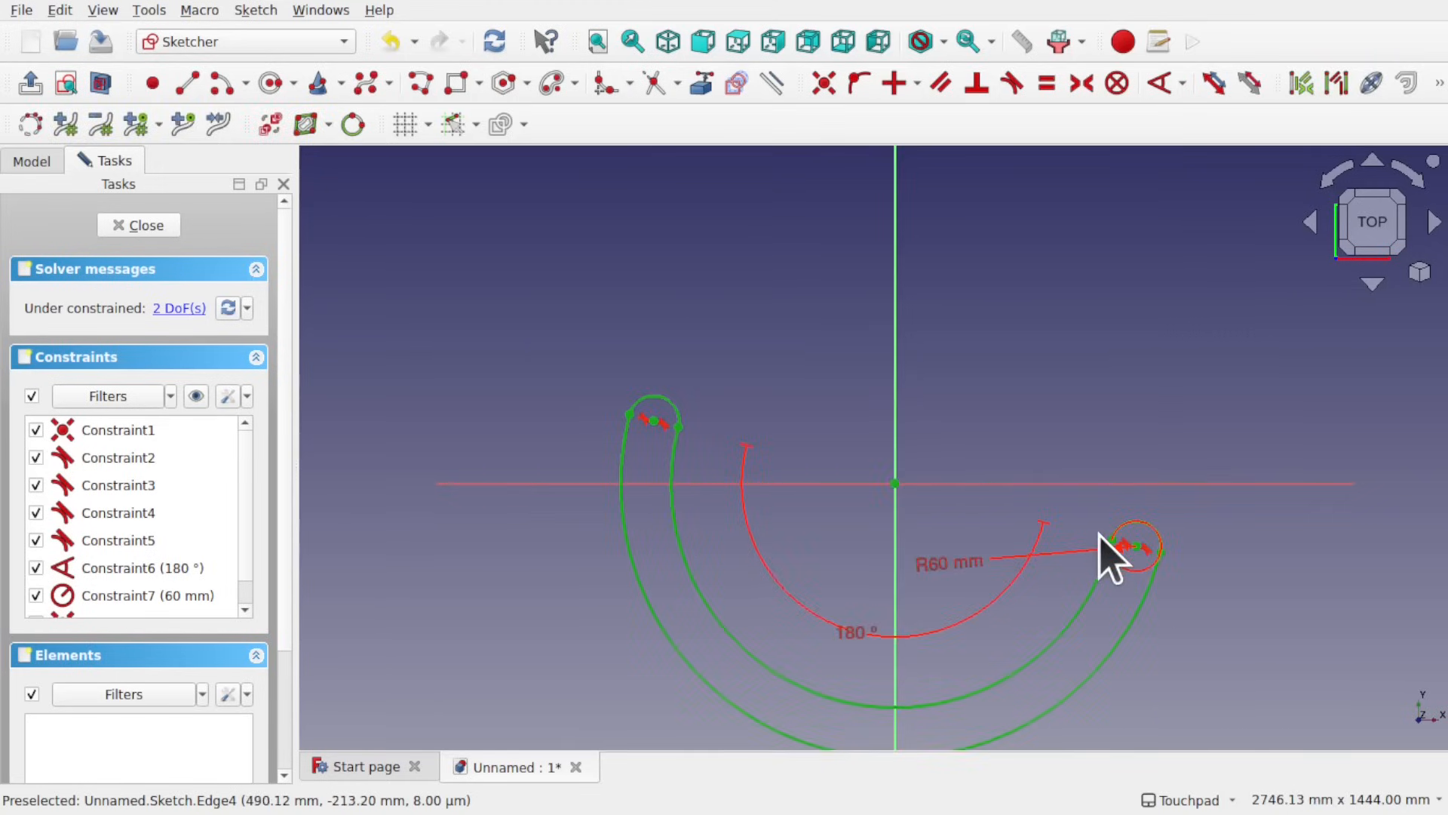
pyautogui.click(1409, 95)
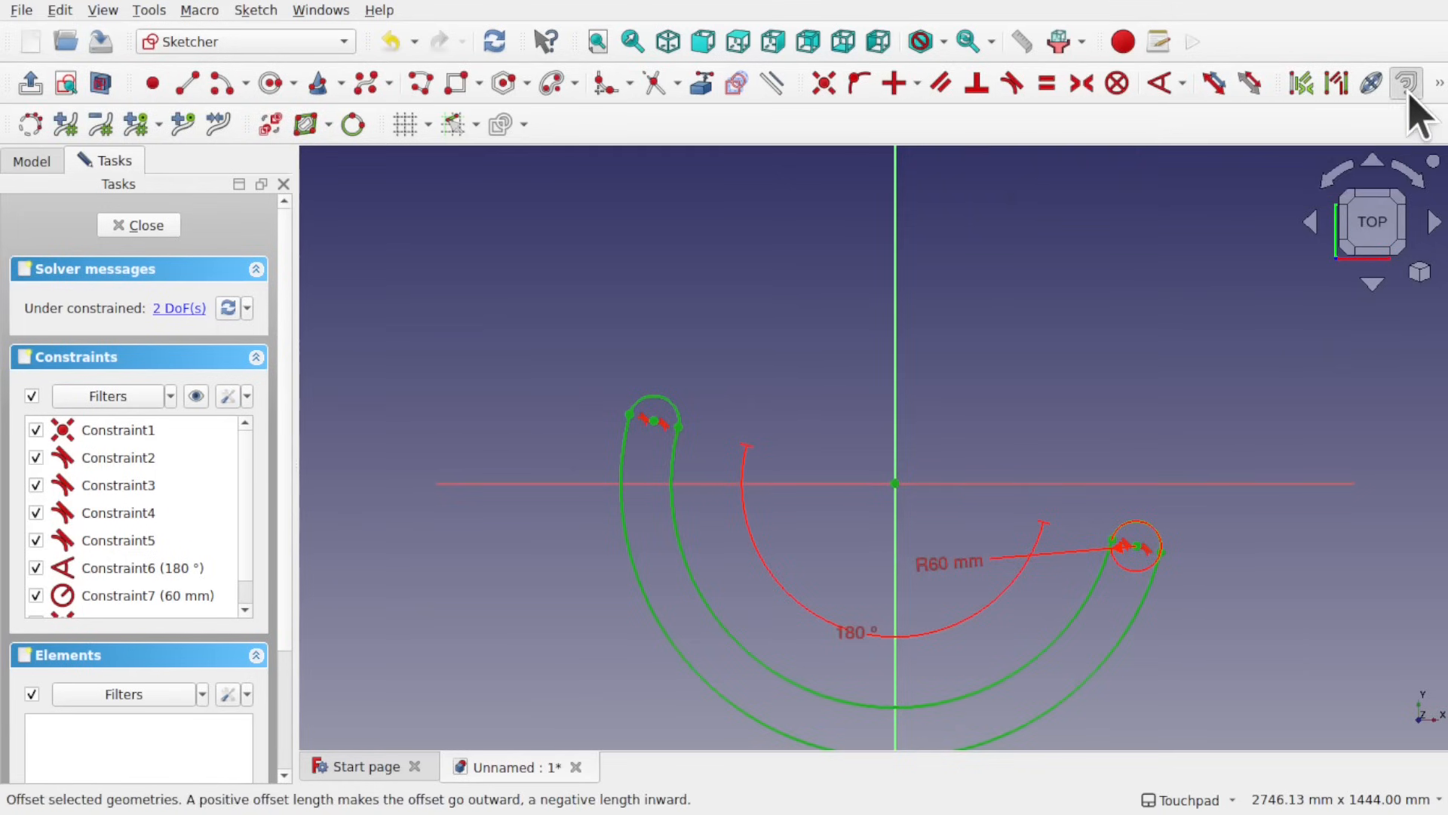
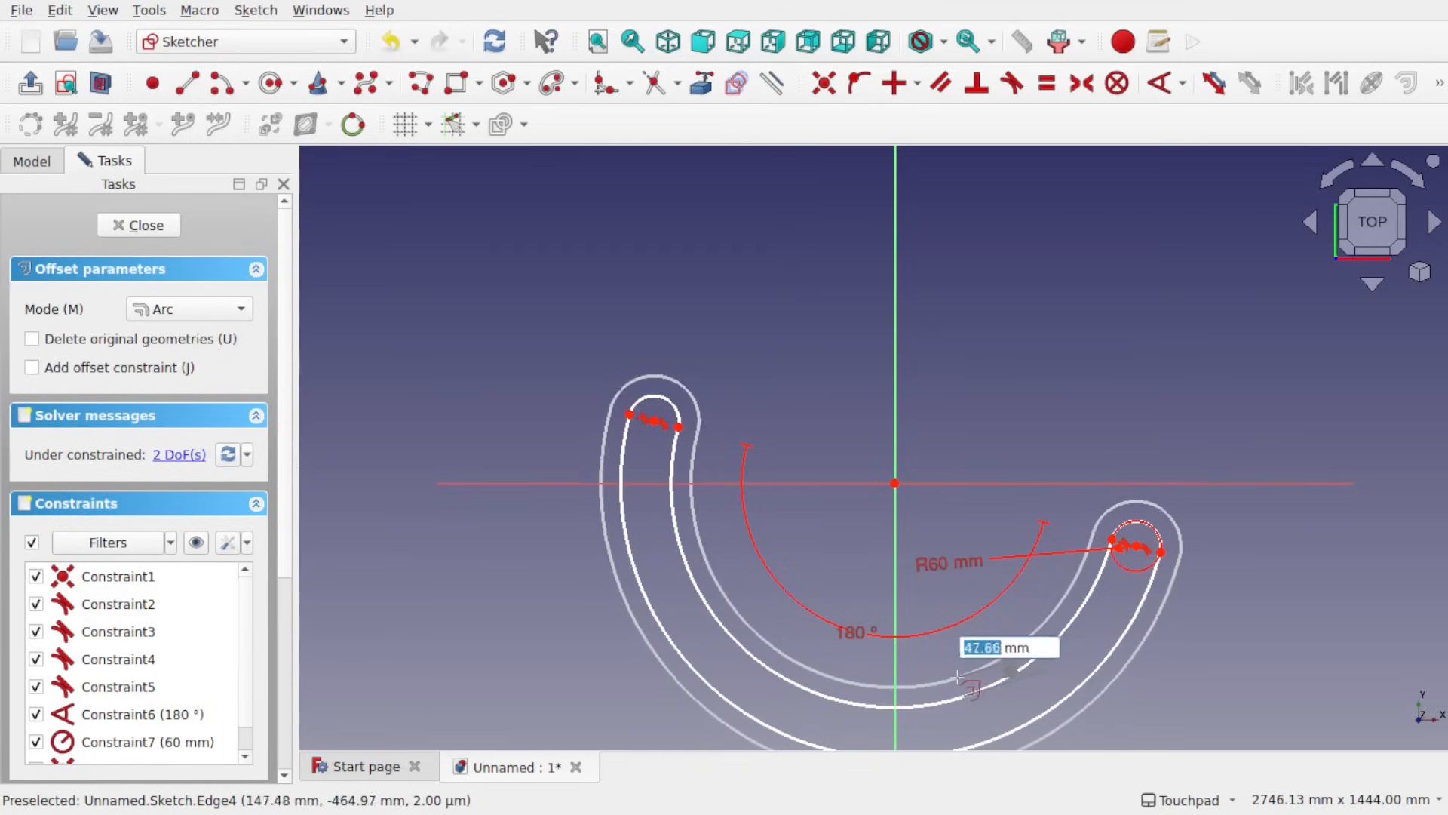
pyautogui.click(958, 678)
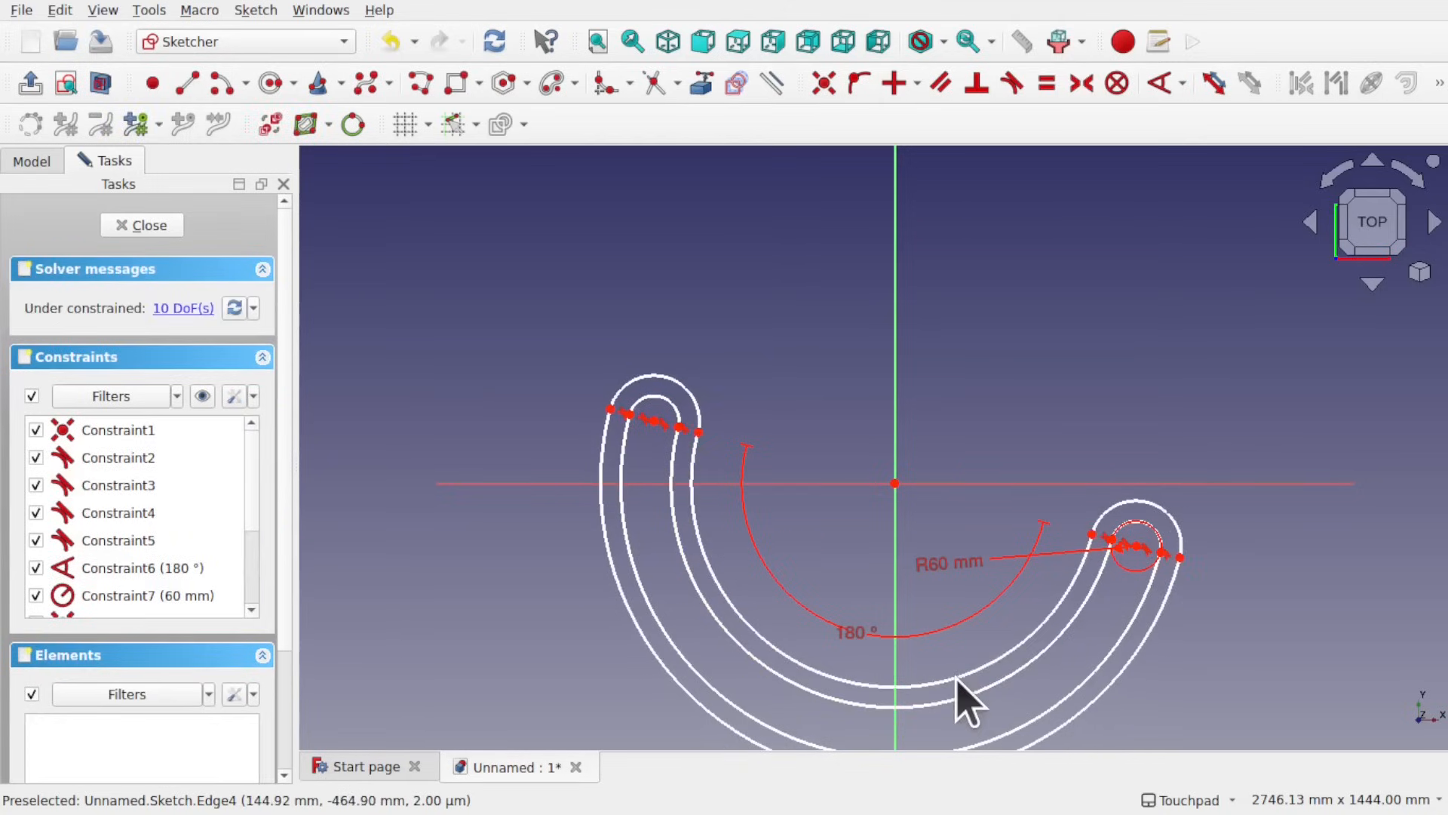
# - Close the sketch, fit it in the view and switch to the Part workbench
pyautogui.click(160, 225)
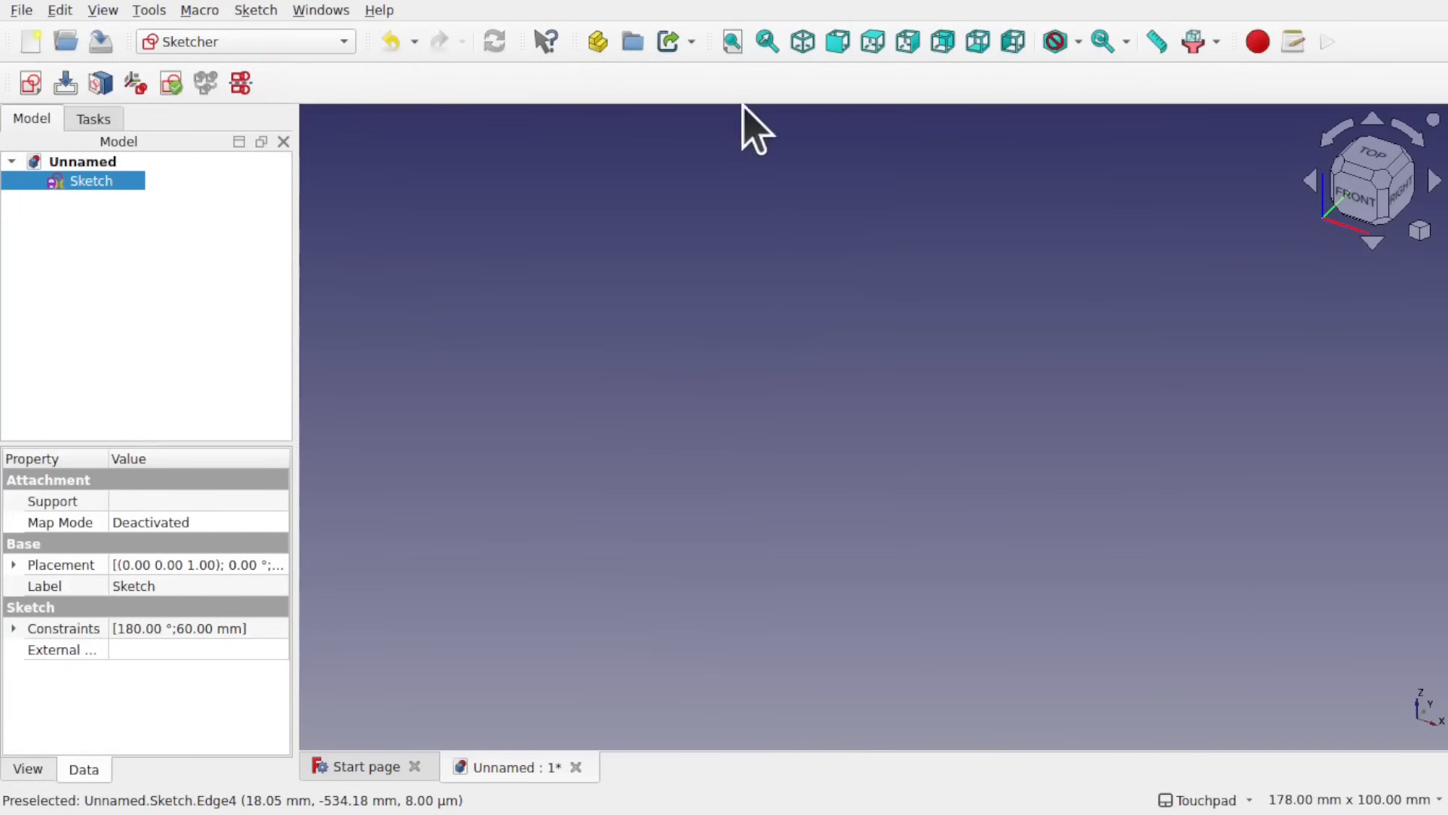
pyautogui.click(731, 42)
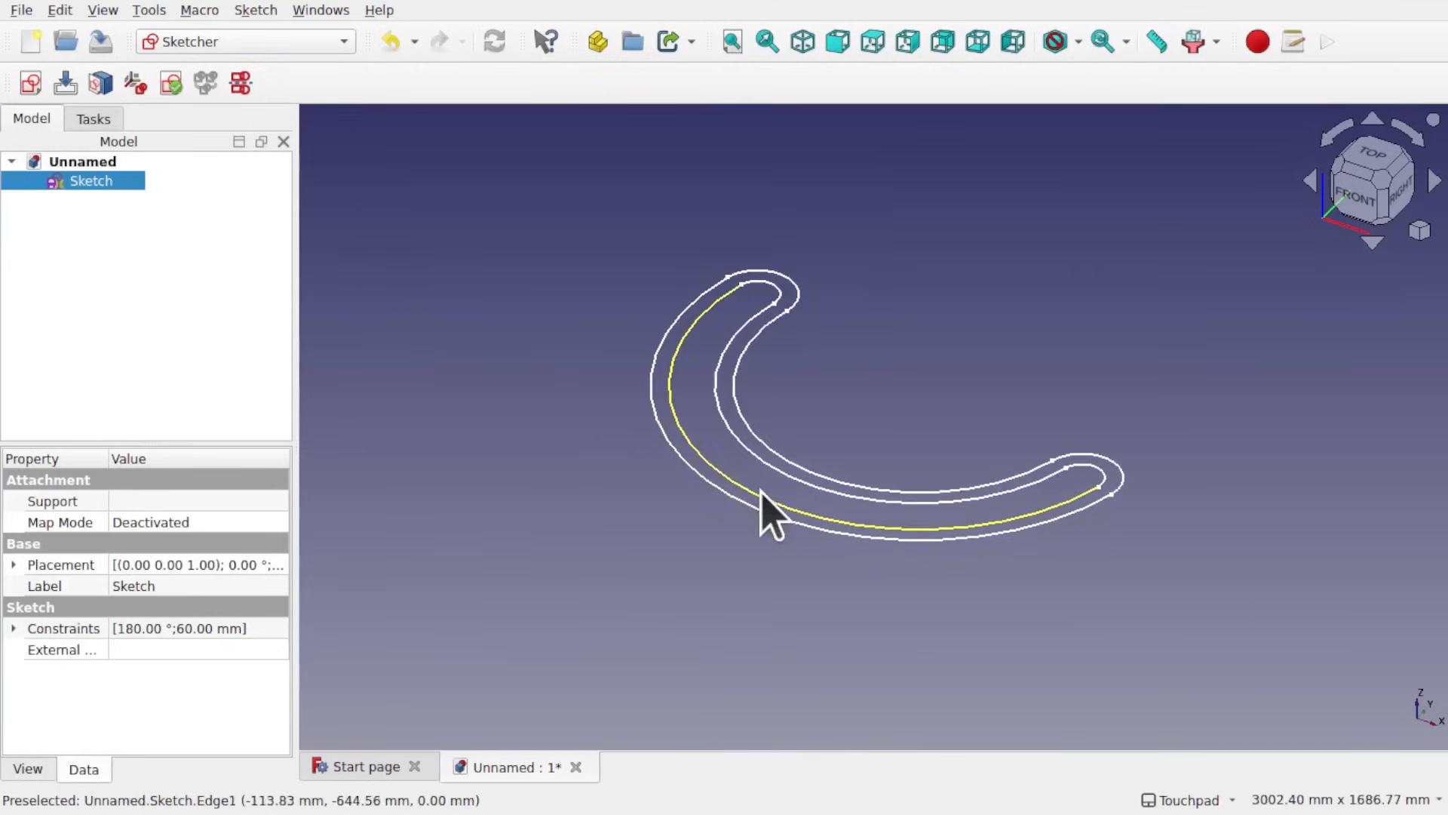
pyautogui.scroll(-2, 789, 445)
pyautogui.scroll(4, 788, 445)
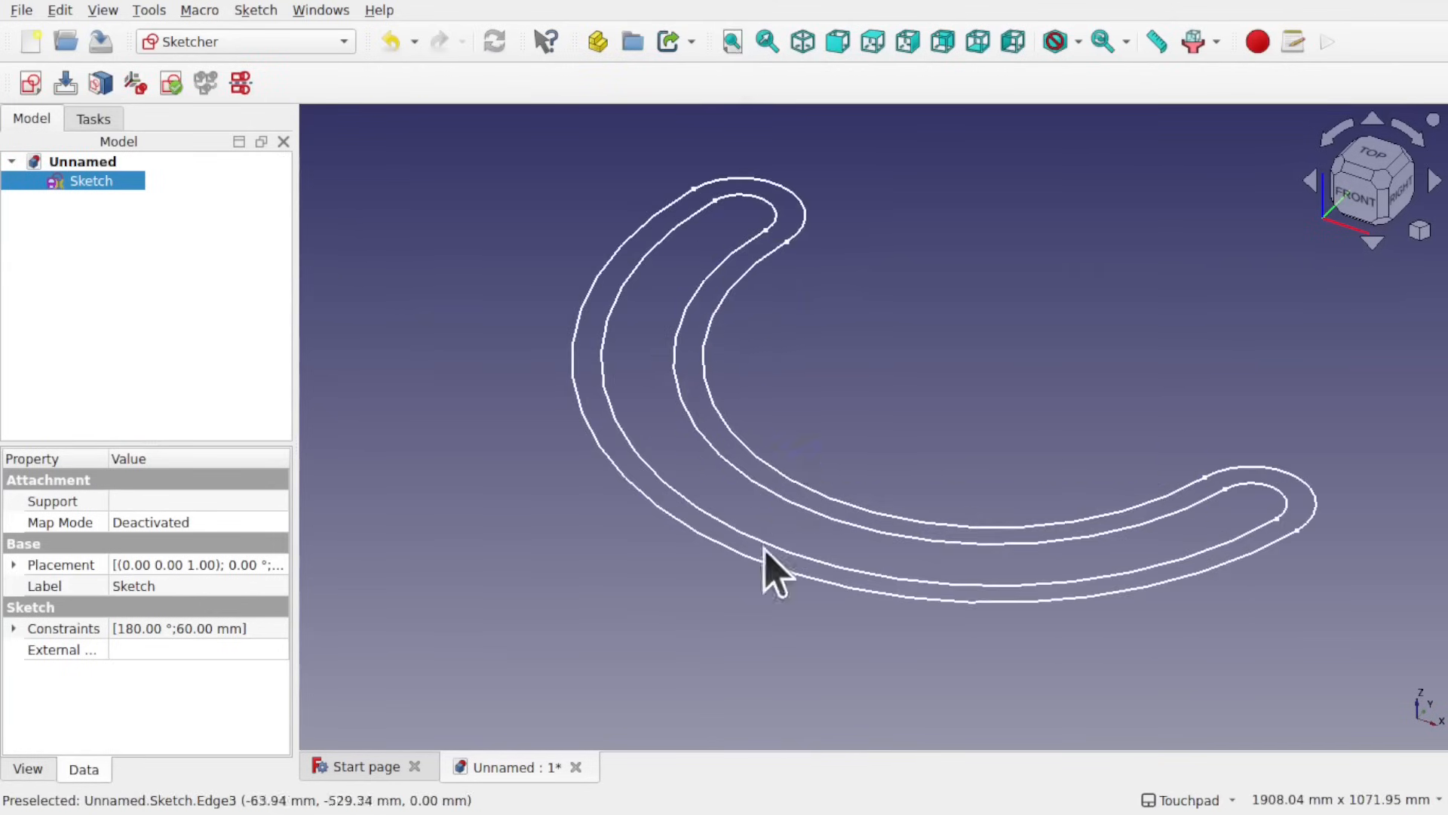
pyautogui.click(292, 42)
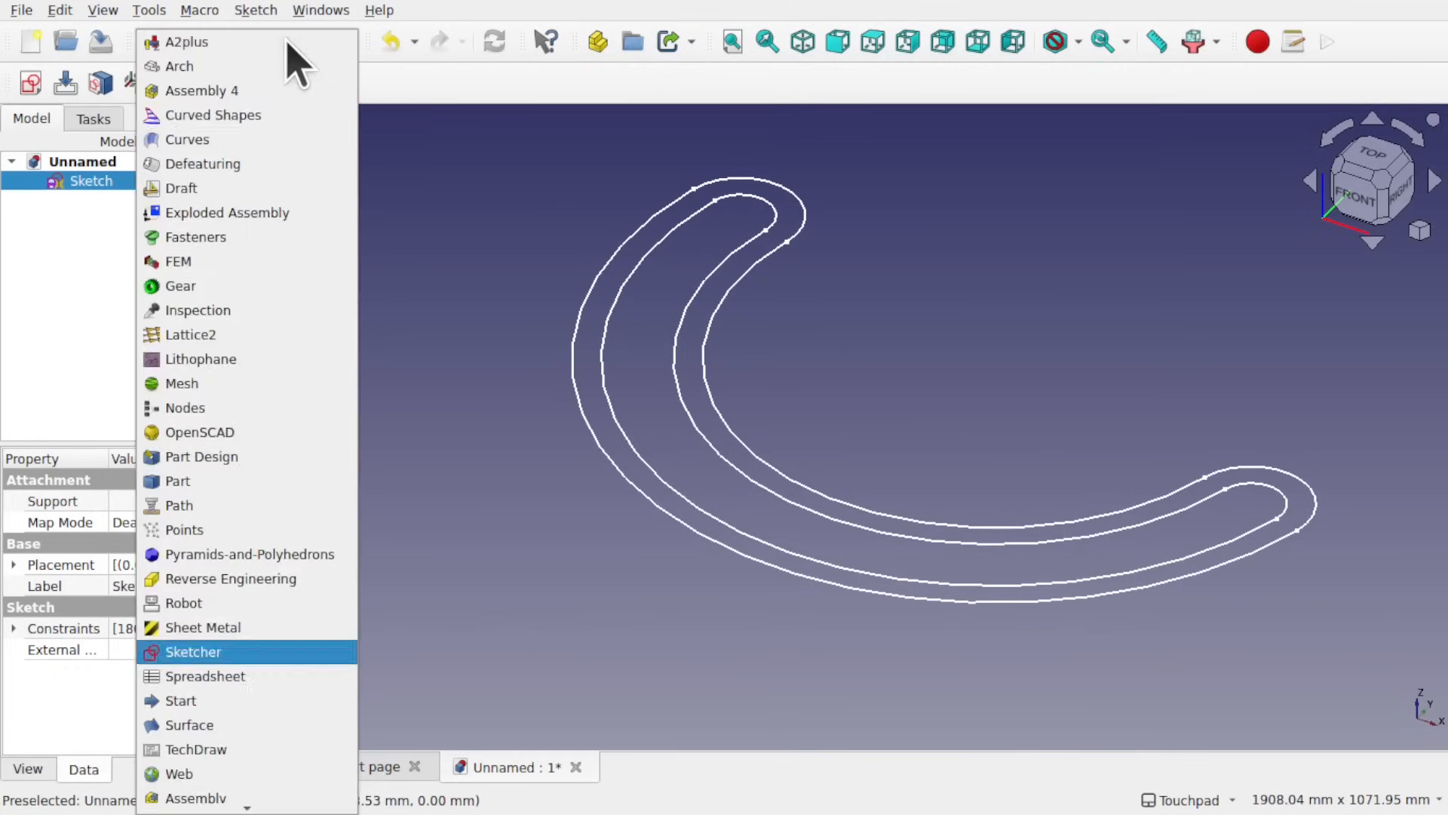
pyautogui.click(273, 483)
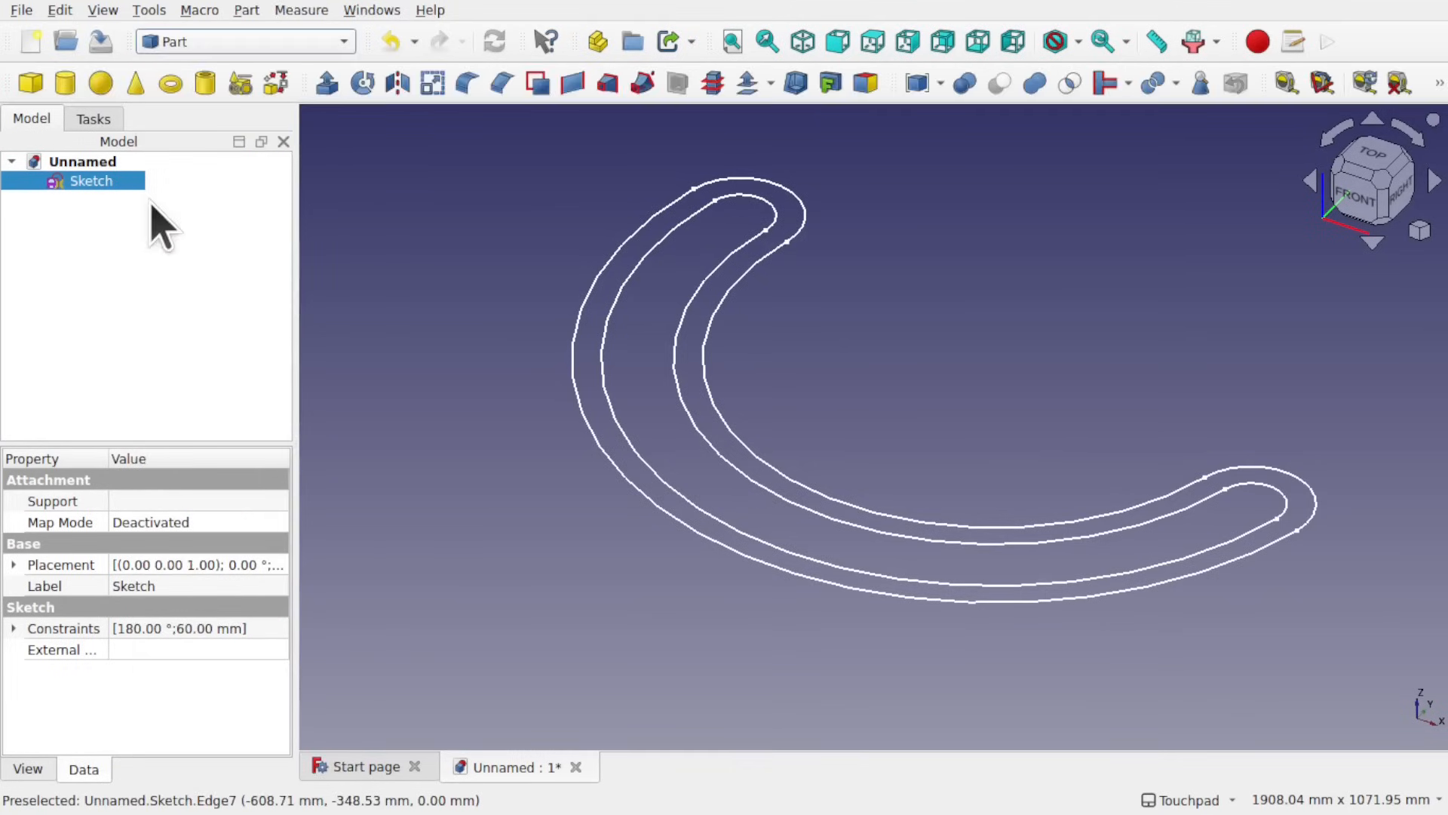
# - Extrude the double slot sketch 10 mm along its normal as a solid
pyautogui.click(327, 85)
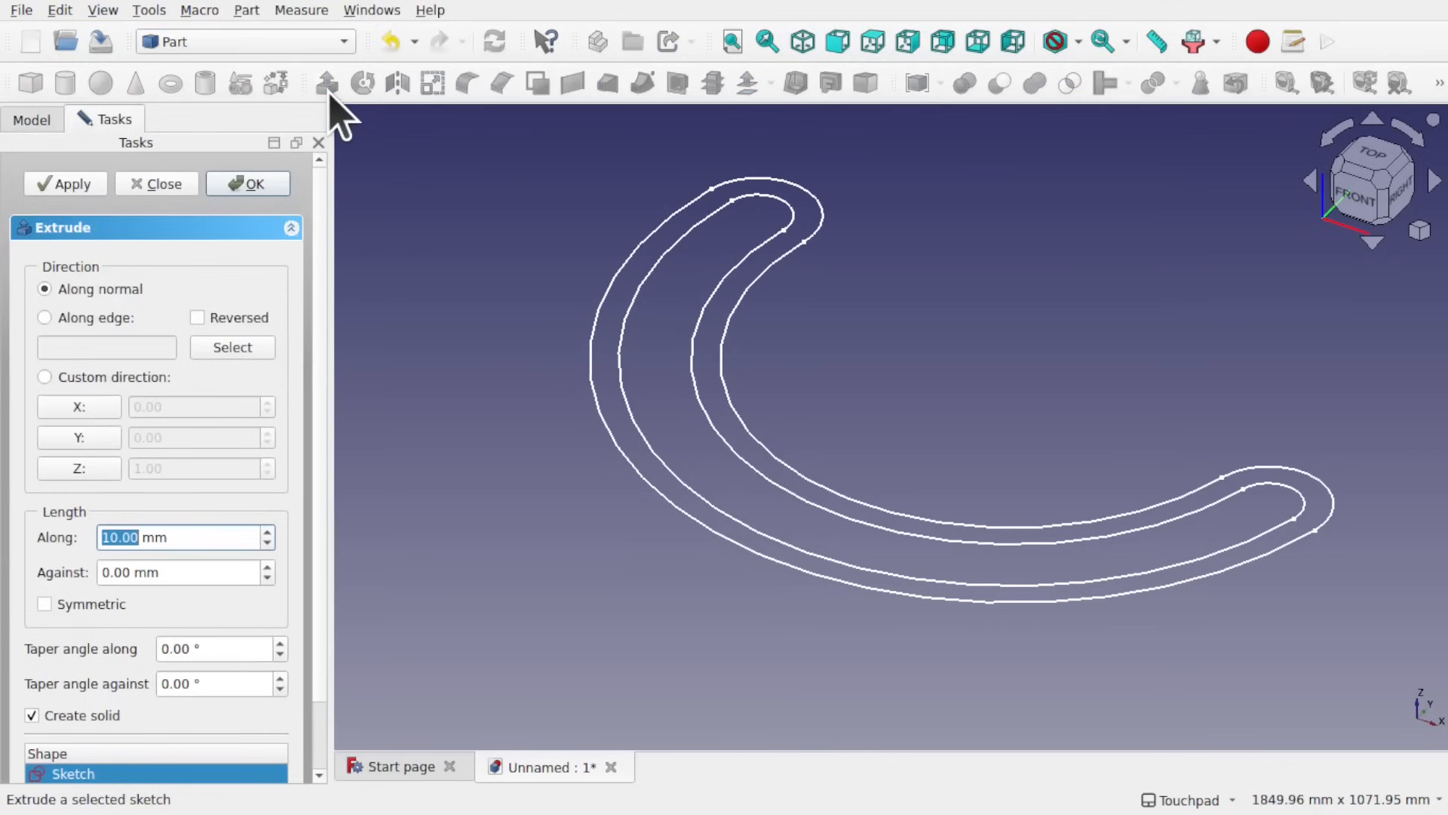
pyautogui.click(246, 184)
pyautogui.scroll(2, 834, 588)
pyautogui.scroll(3, 833, 582)
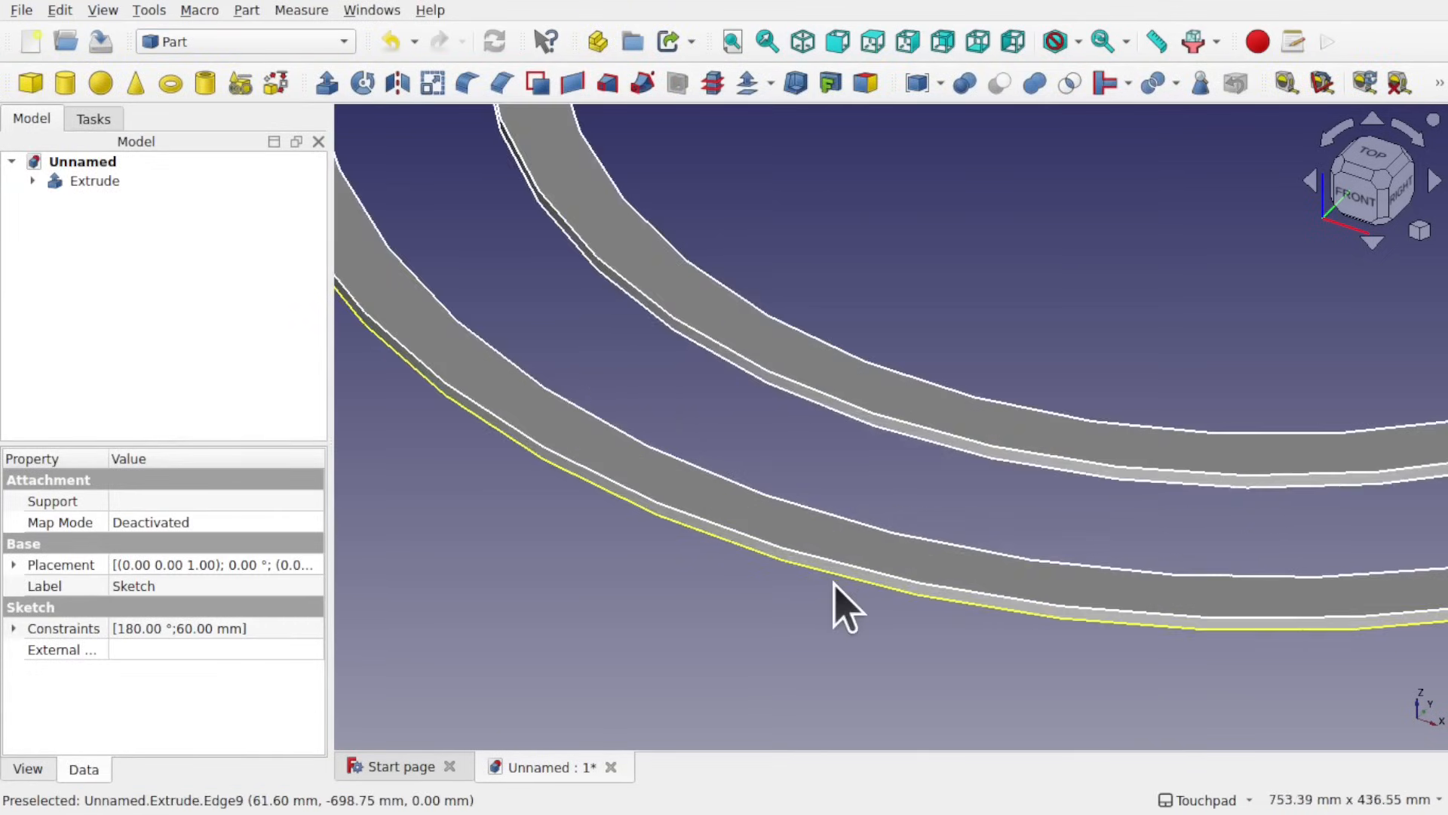
pyautogui.moveTo(855, 570)
pyautogui.keyDown('alt'); pyautogui.mouseDown()
pyautogui.moveTo(916, 492)
pyautogui.moveTo(838, 576)
pyautogui.mouseUp(); pyautogui.keyUp('alt')
pyautogui.scroll(-4, 847, 601)
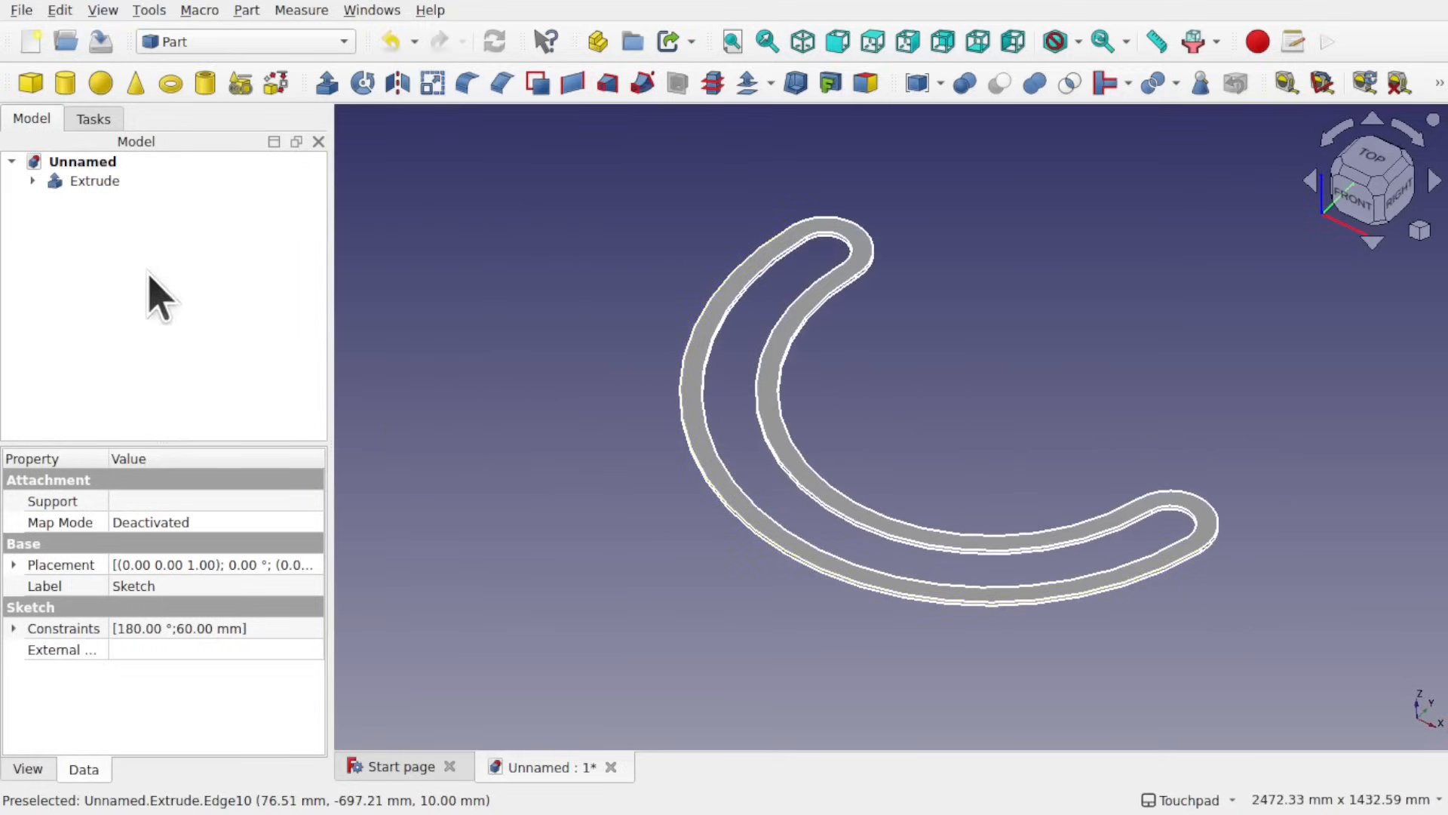
# - Delete the extrusion and reopen its sketch for editing, cleared of all geometry
pyautogui.click(89, 183)
pyautogui.press('Delete')
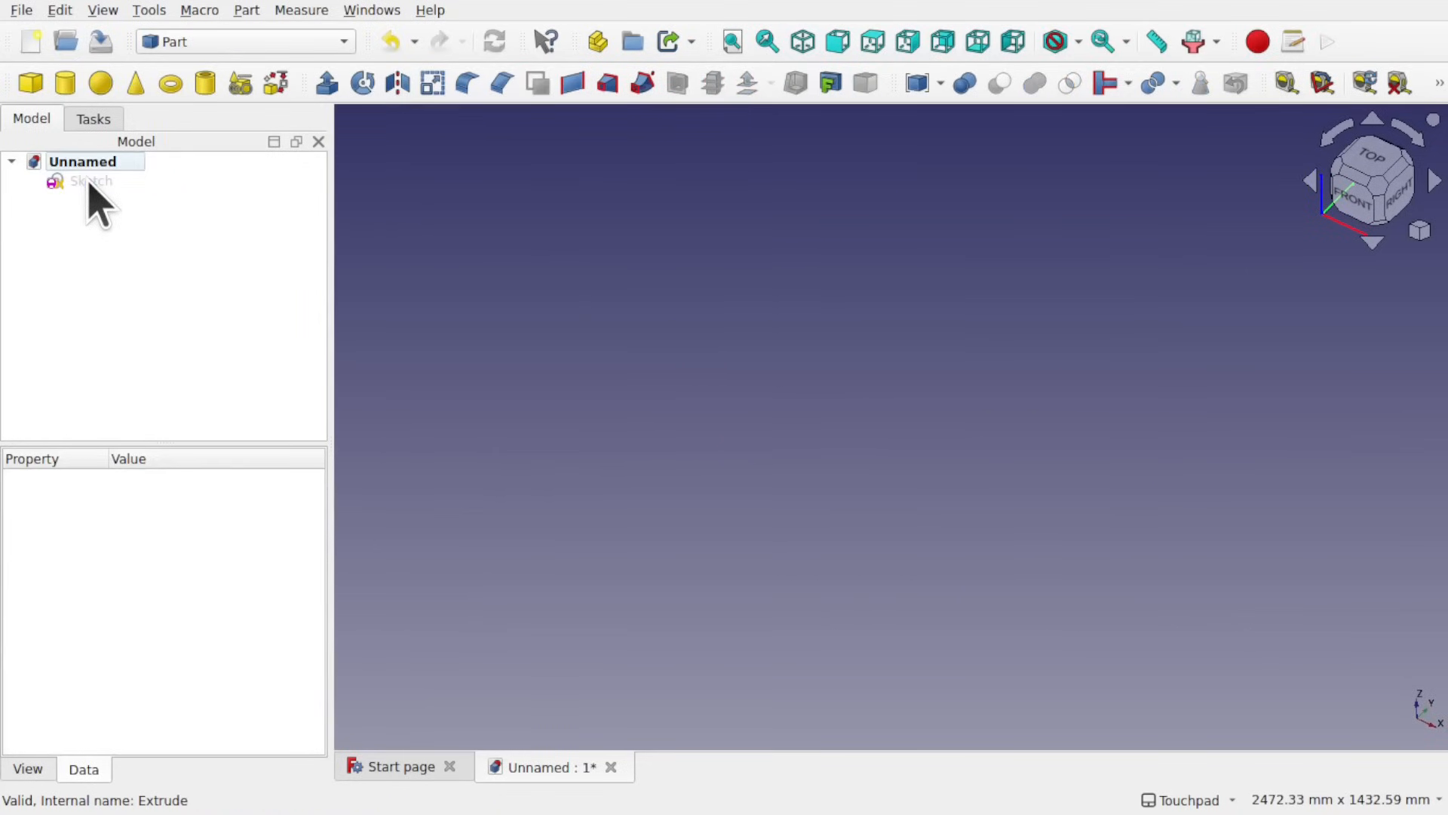
pyautogui.click(89, 183)
pyautogui.press('space')
pyautogui.doubleClick(89, 183)
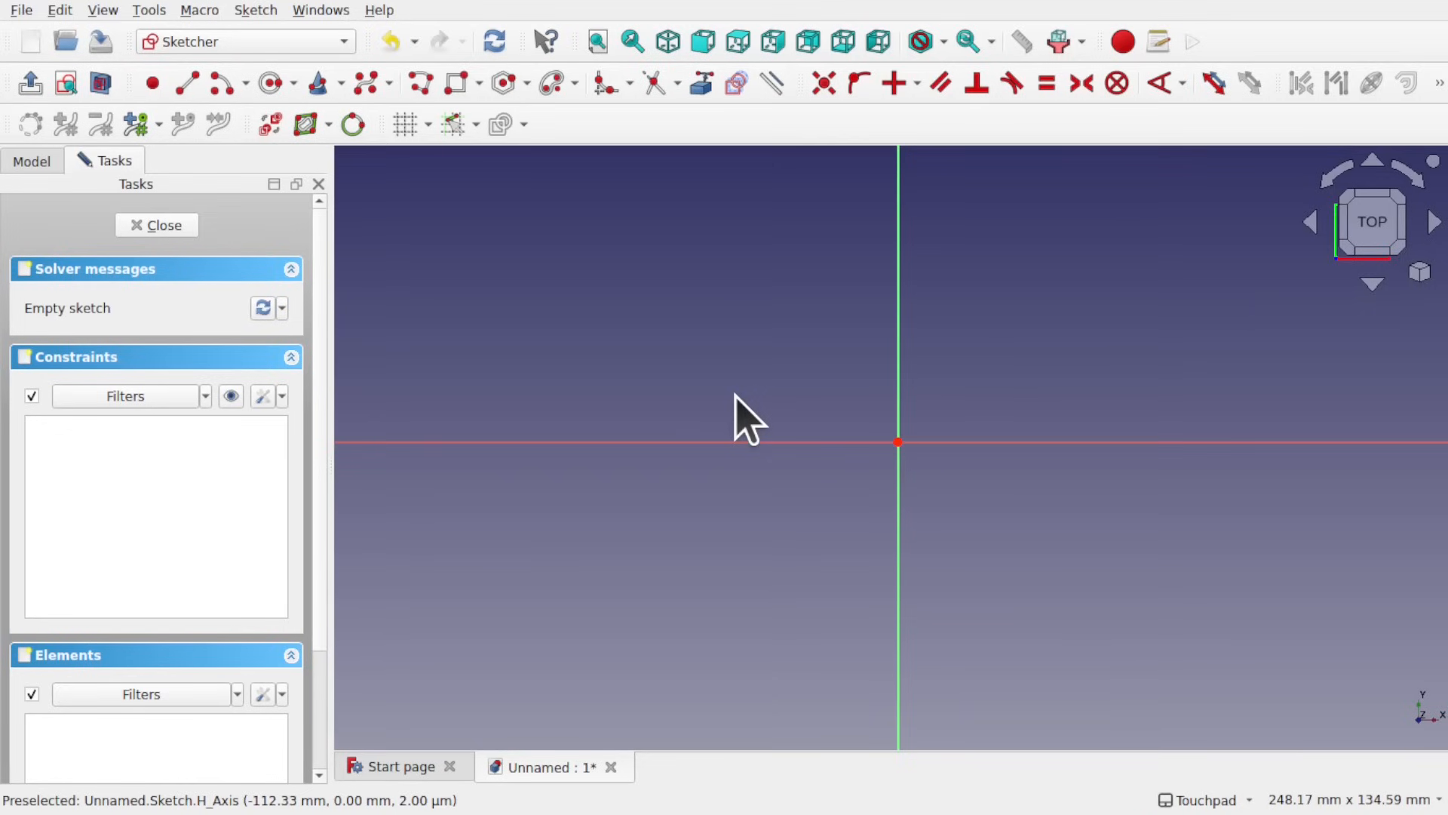
# - Draw a large rectangular frame around the origin in Corner, length & width mode with the Frame option enabled
pyautogui.click(455, 83)
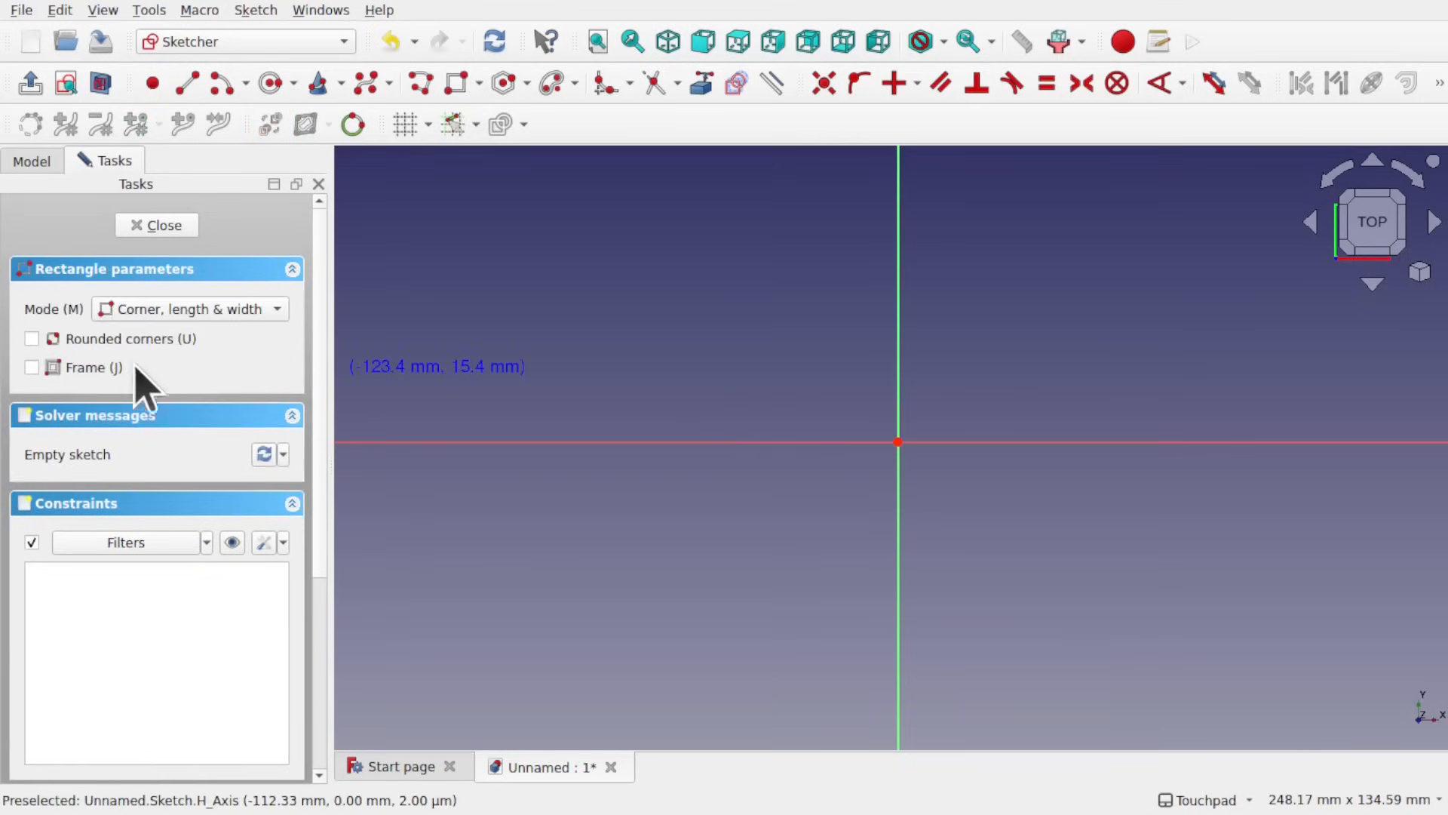
pyautogui.click(32, 368)
pyautogui.click(551, 331)
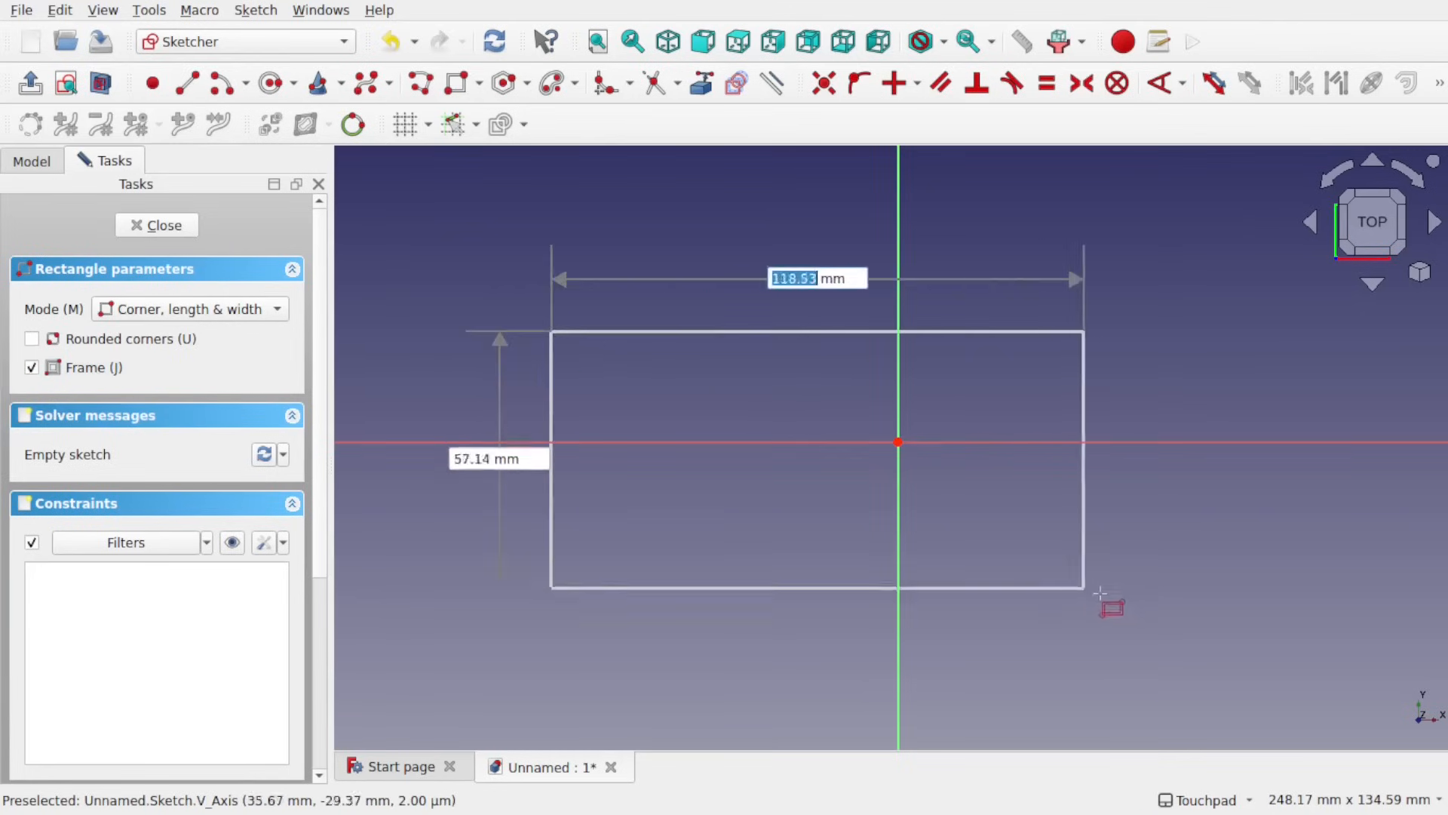
pyautogui.click(1172, 639)
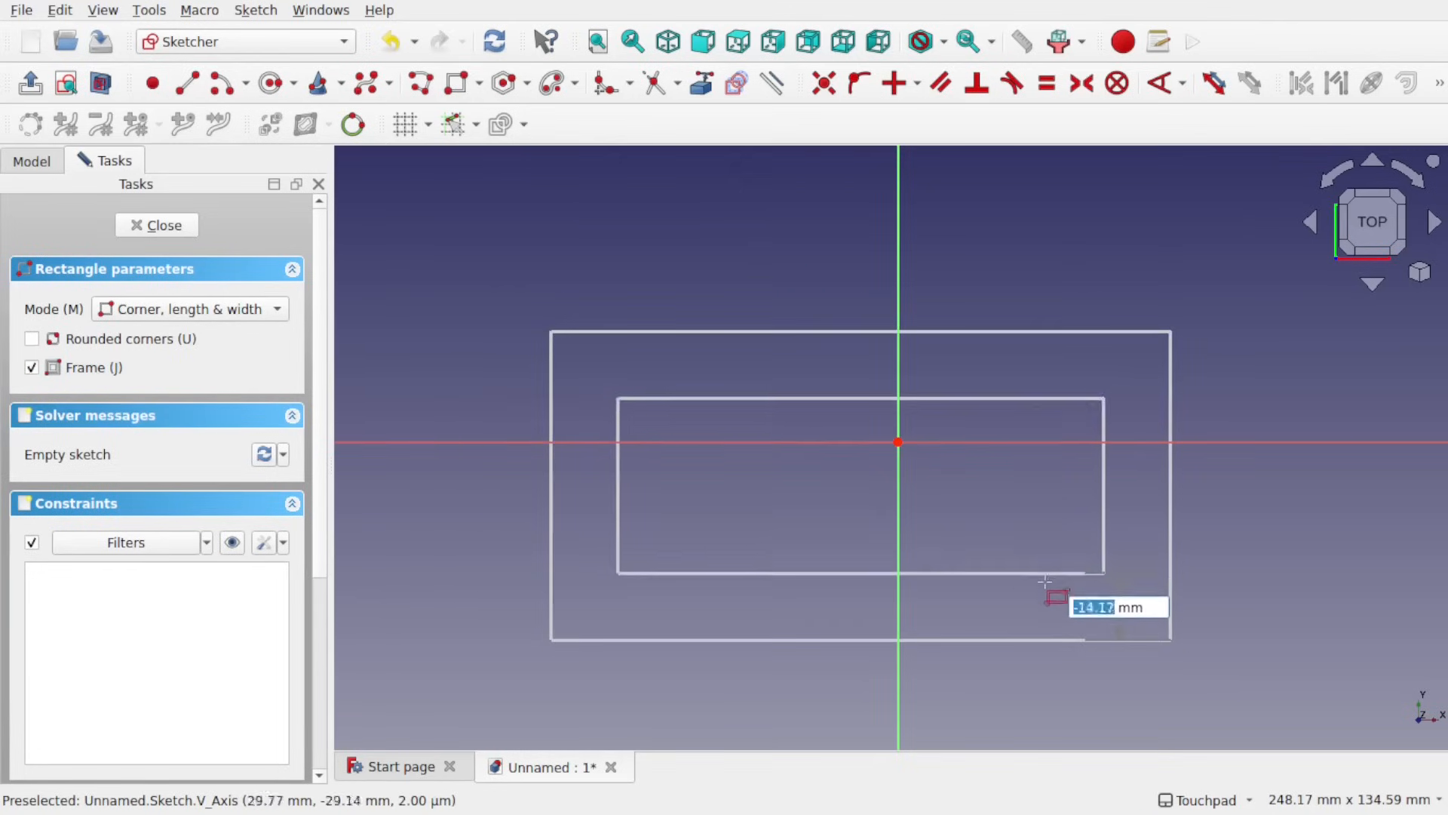
pyautogui.click(1099, 613)
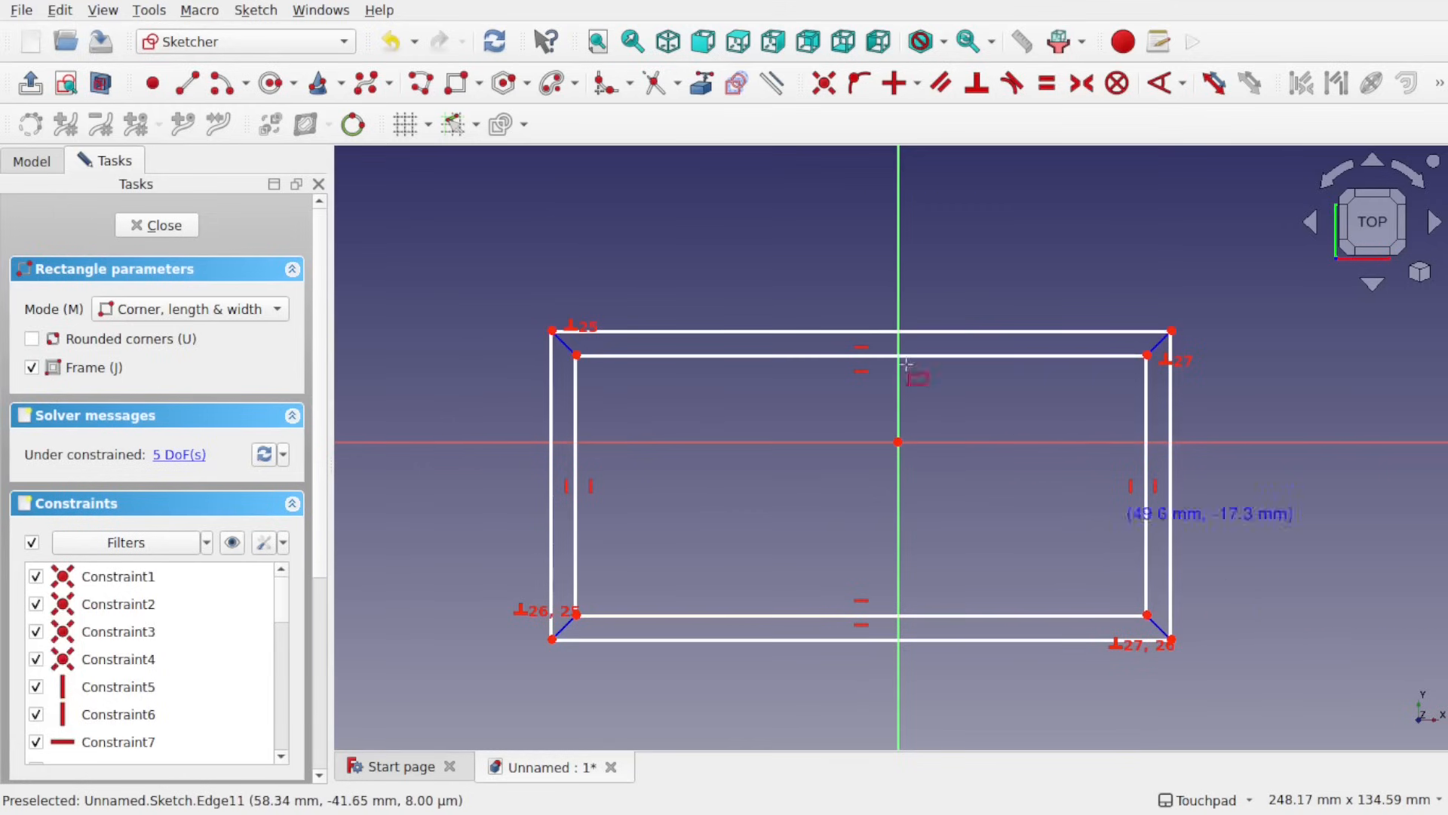
# - Draw a second, smaller rectangular frame above the large one, and delete both frames from the sketch
pyautogui.click(677, 195)
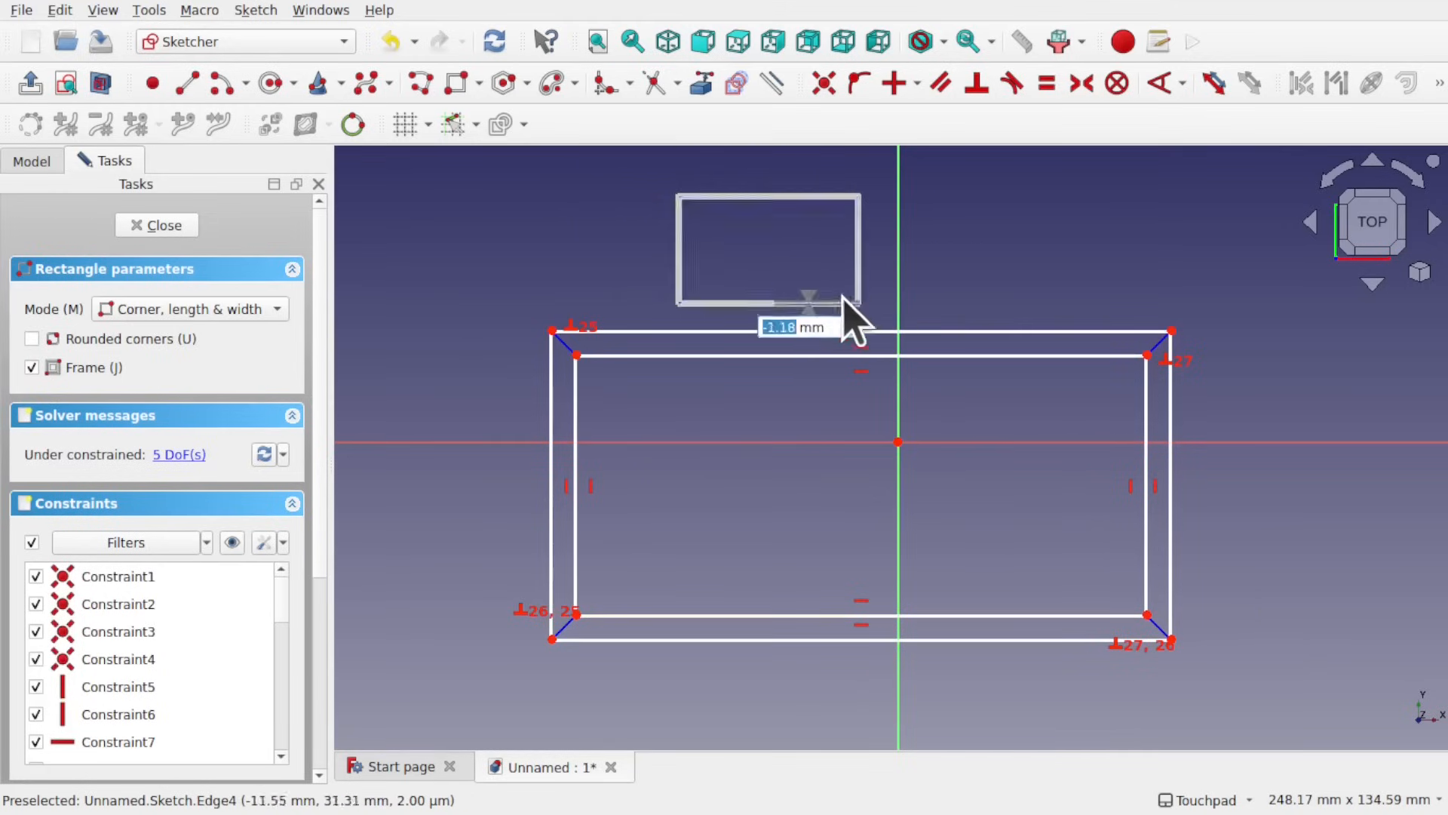
pyautogui.click(819, 301)
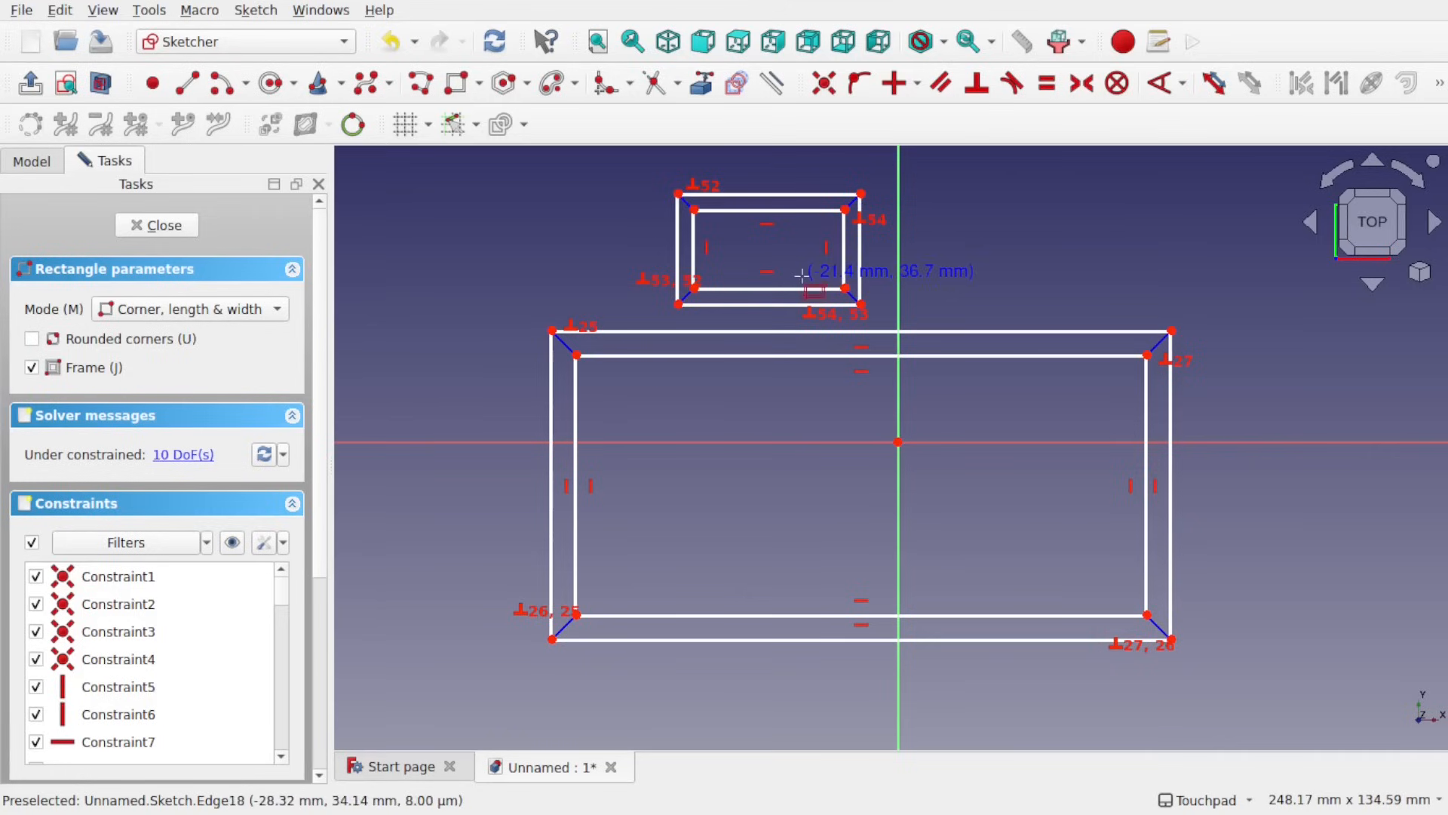
pyautogui.rightClick(827, 305)
pyautogui.moveTo(441, 165)
pyautogui.mouseDown()
pyautogui.moveTo(1391, 437)
pyautogui.moveTo(1361, 679)
pyautogui.mouseUp()
pyautogui.press('Delete')
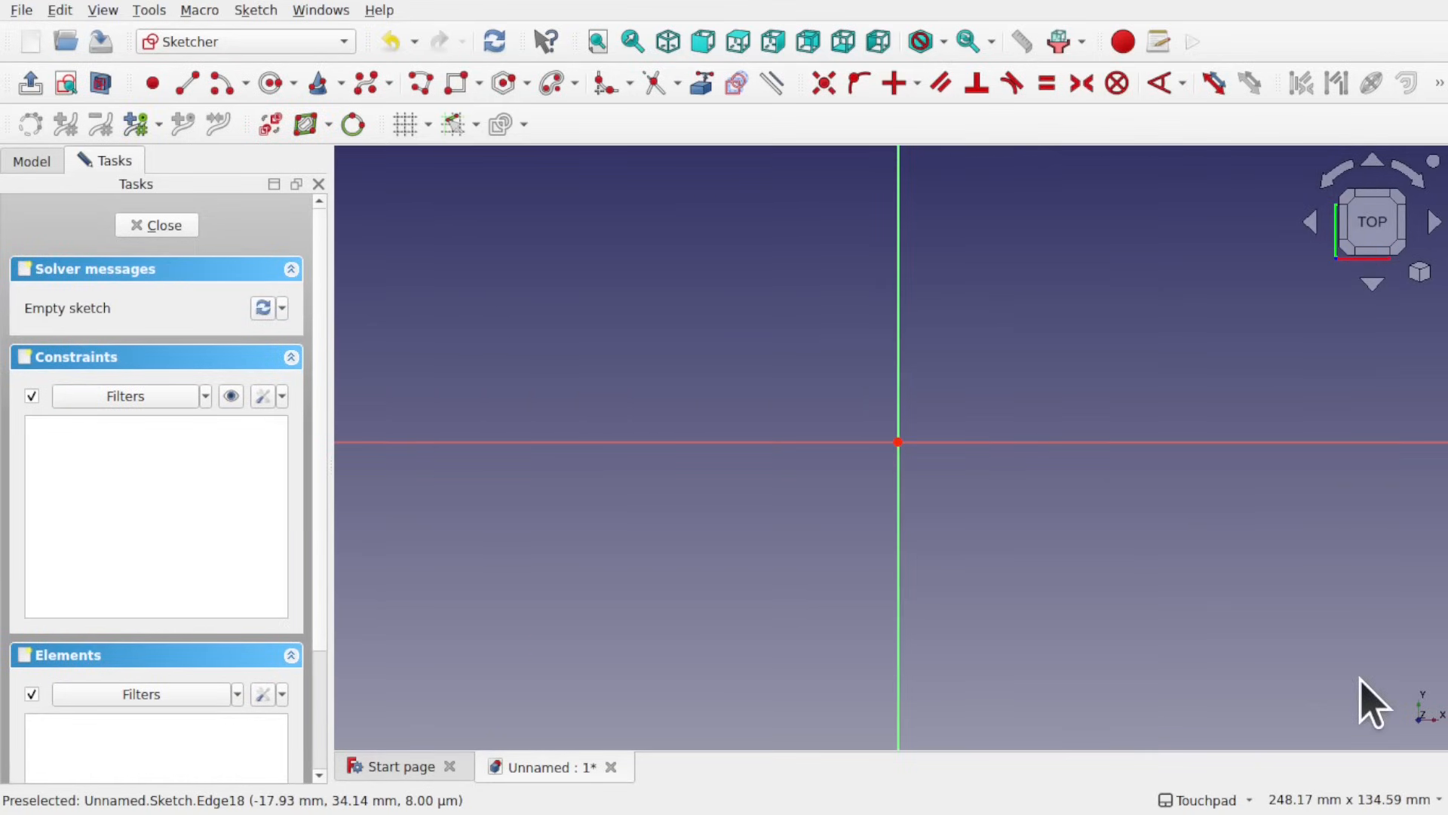
# - Try starting a line with the Line tool in Point, length, angle mode and in Point, width, height mode
pyautogui.click(187, 83)
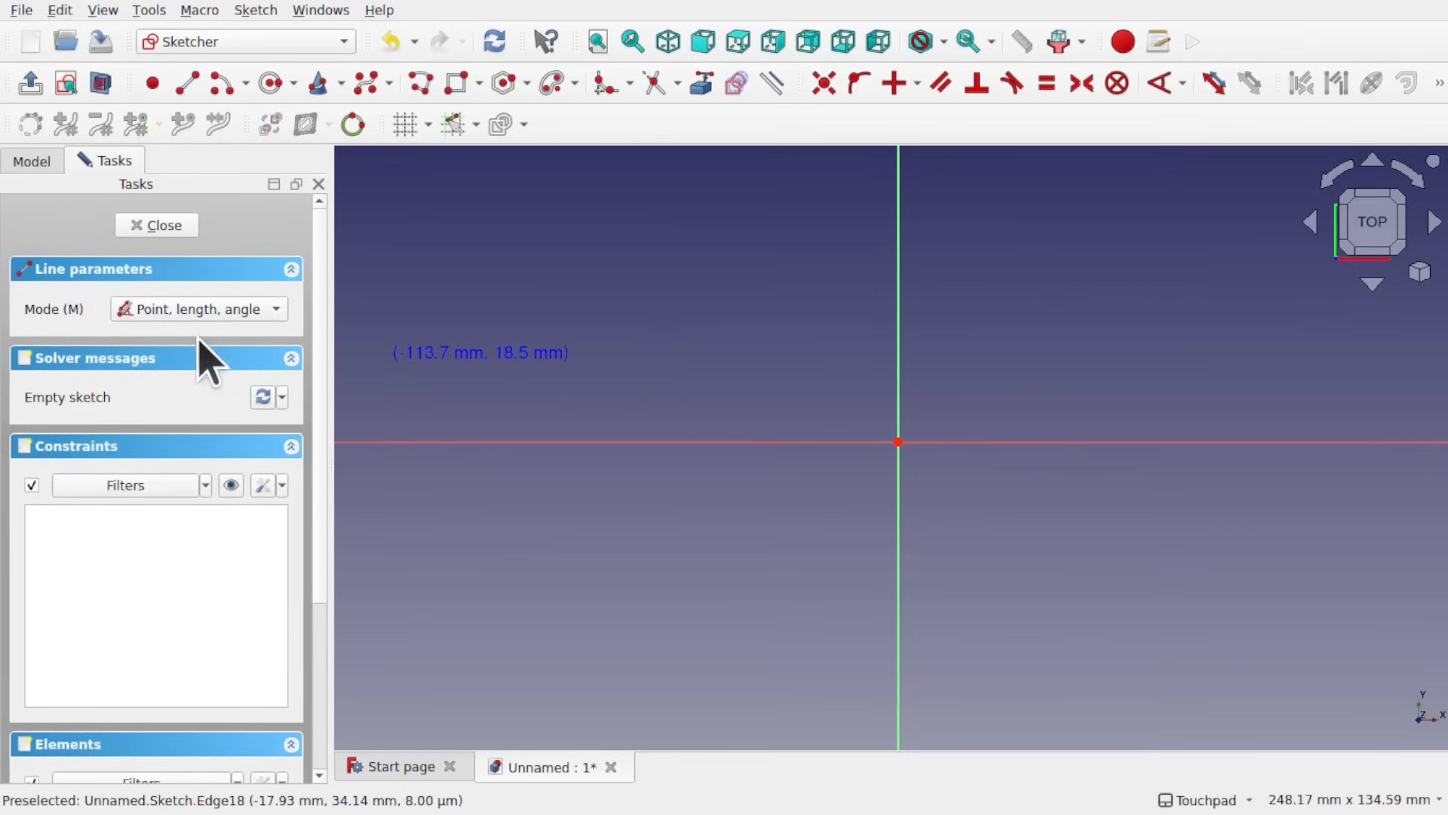
pyautogui.click(278, 310)
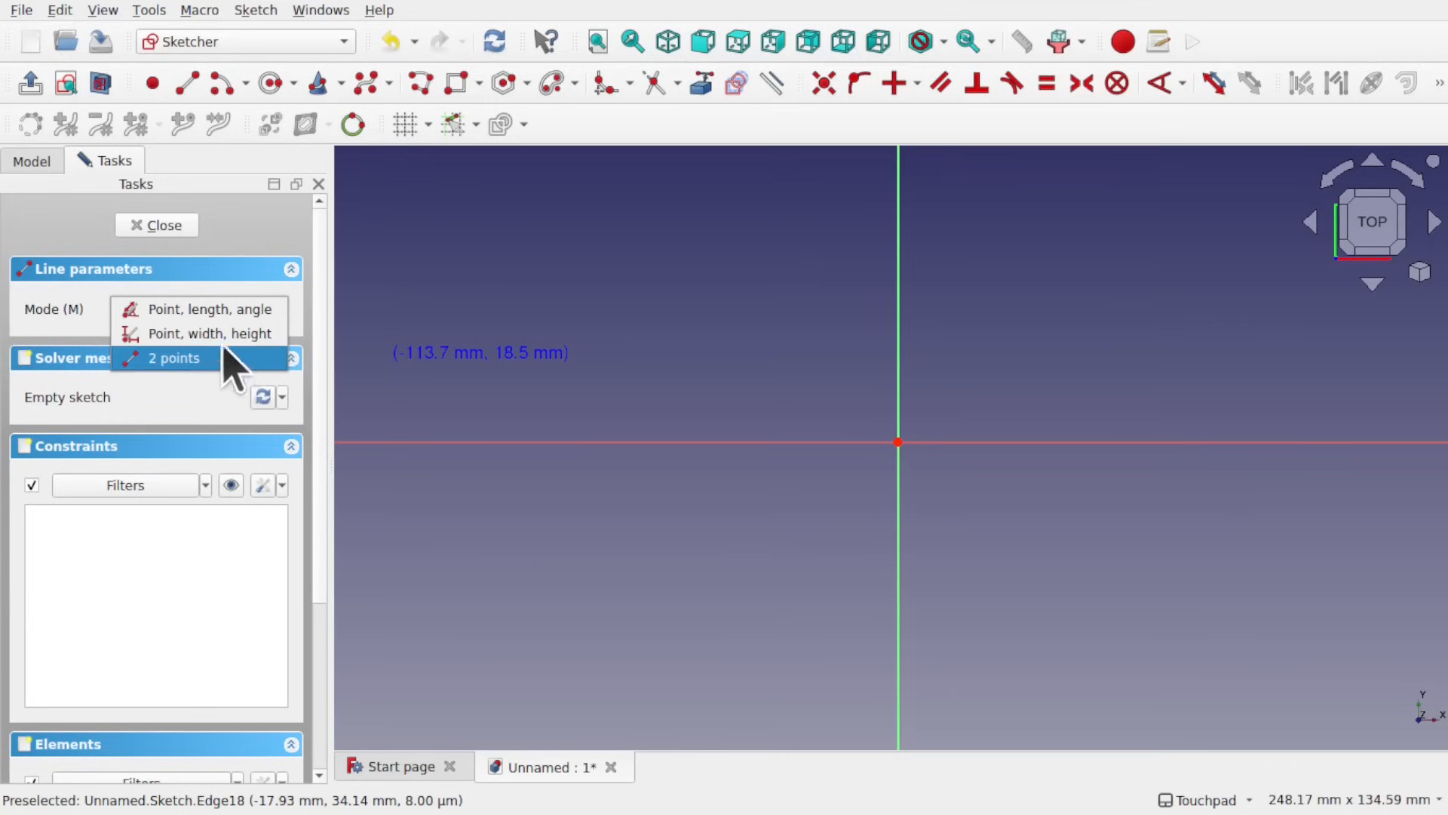
pyautogui.click(438, 278)
pyautogui.click(473, 280)
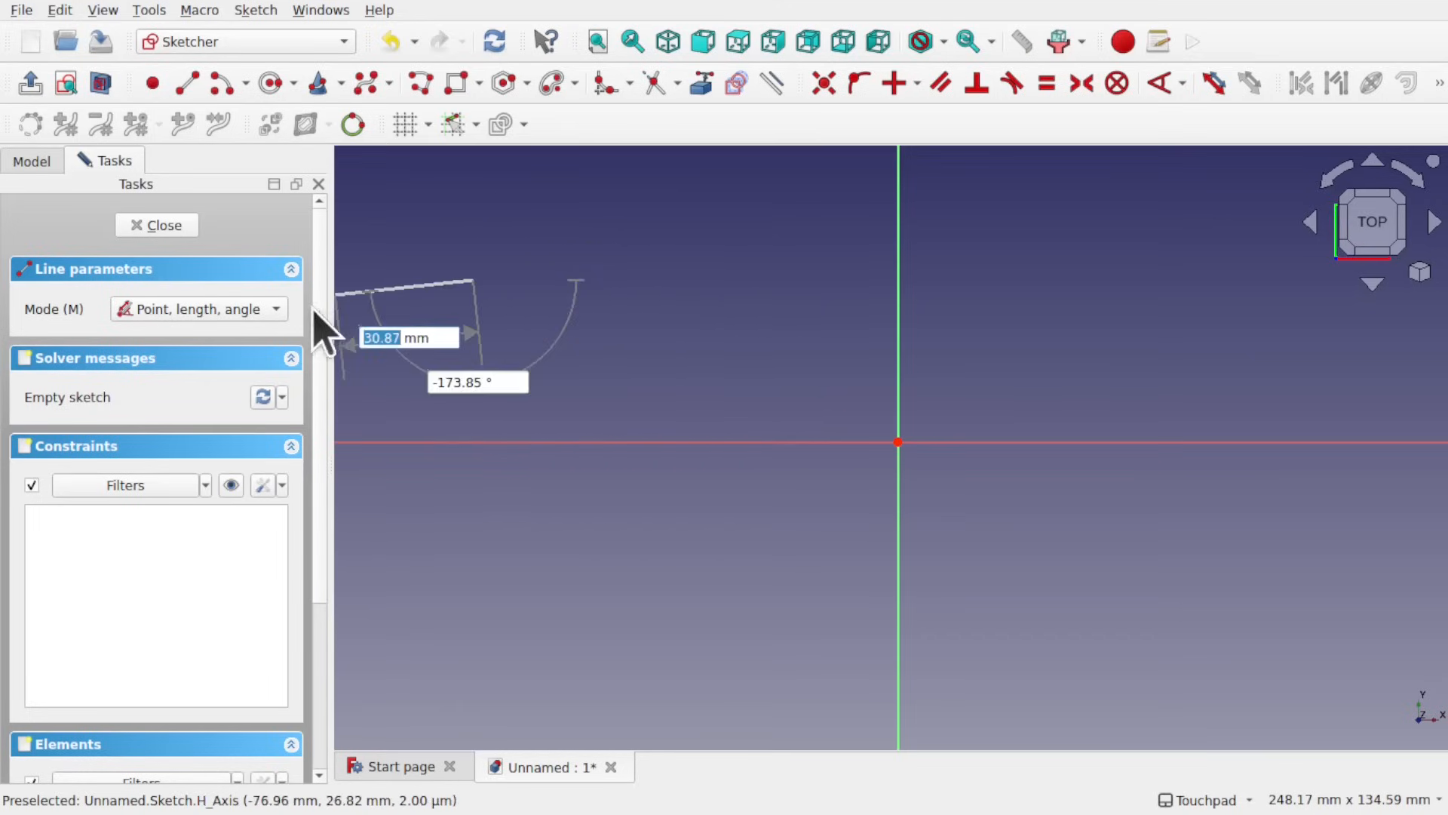
pyautogui.click(265, 310)
pyautogui.click(261, 333)
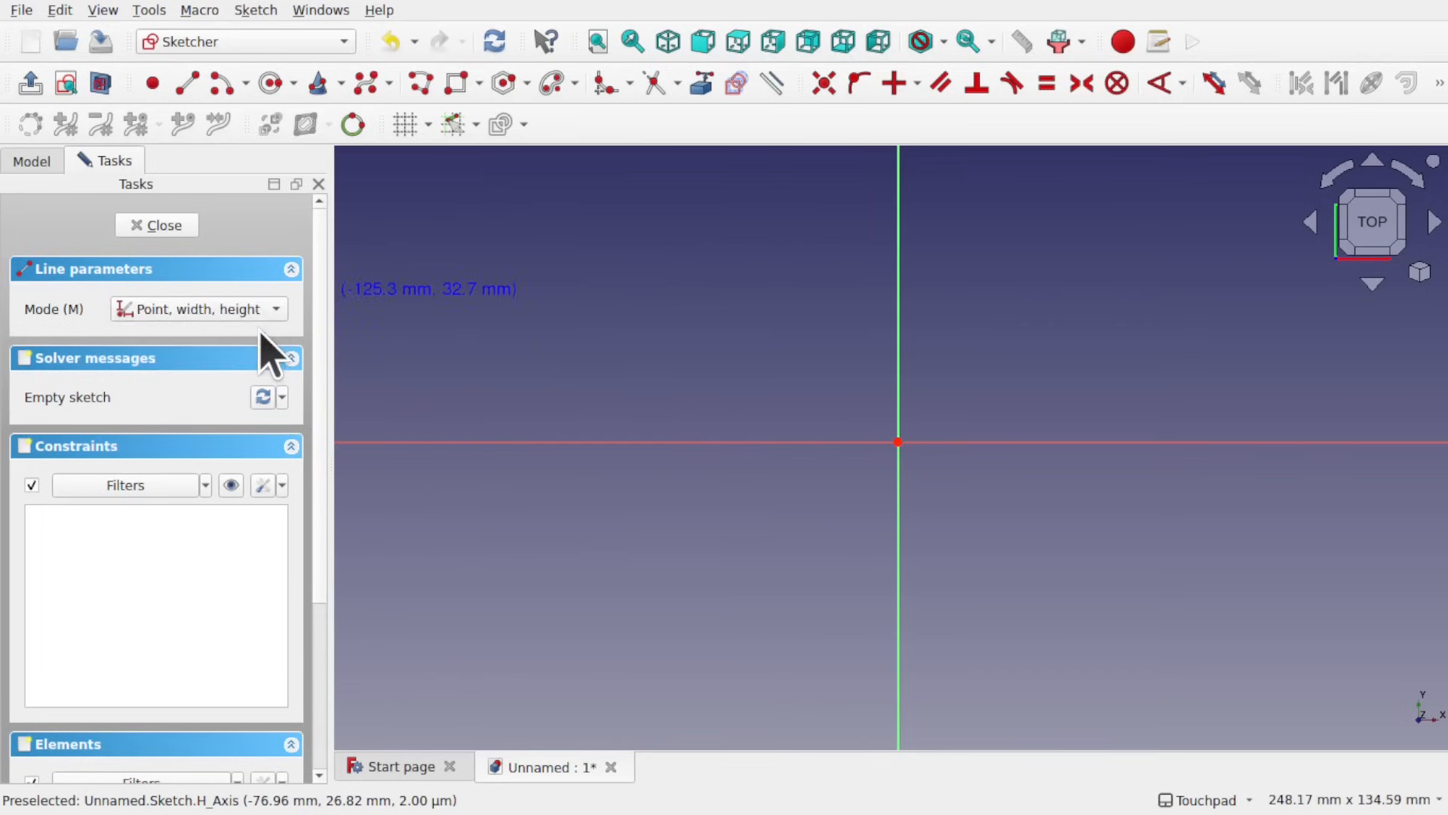
pyautogui.click(486, 303)
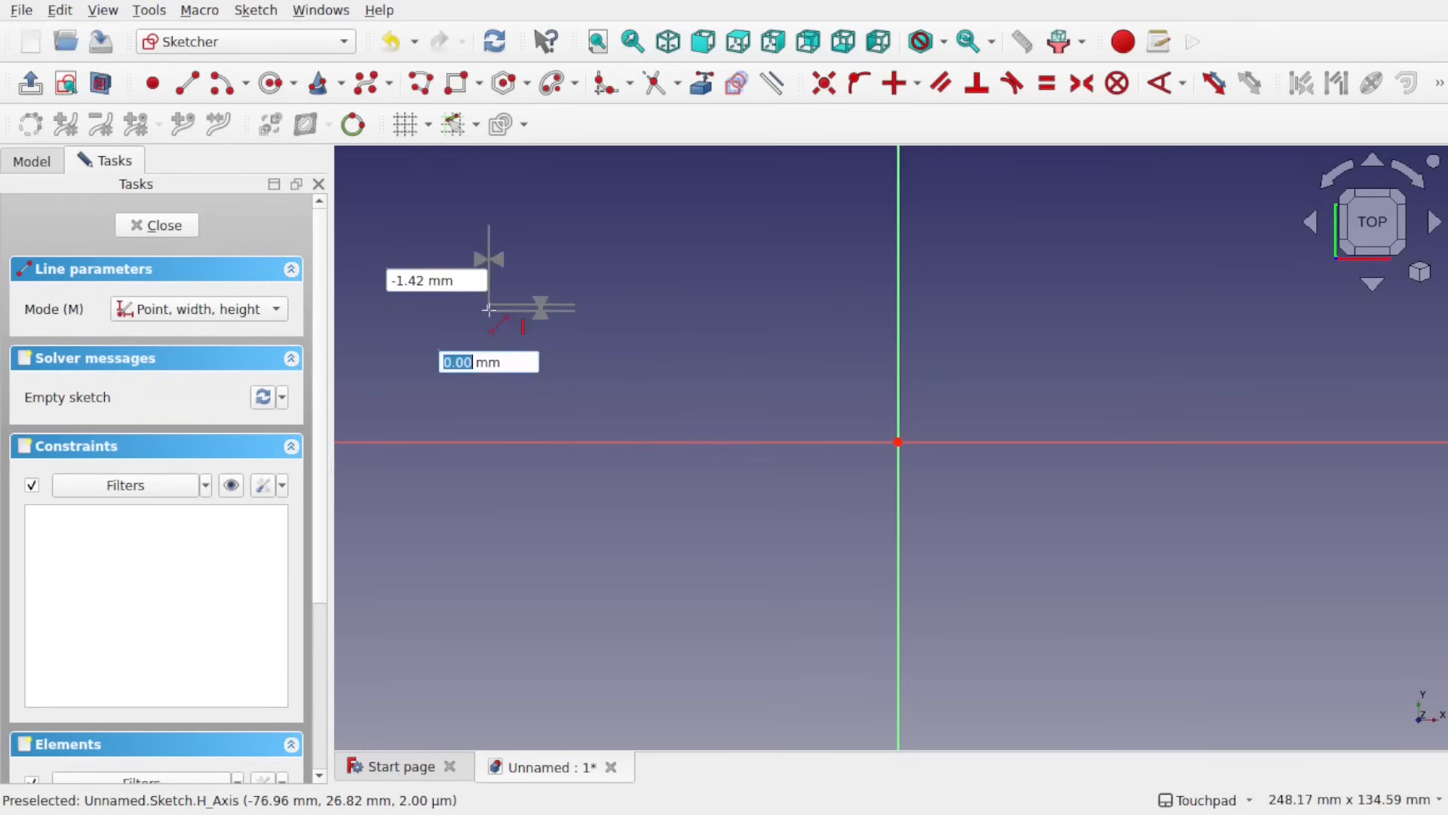
# - Draw a diagonal line in 2 points mode, sloping down across the horizontal axis and ending just short of the vertical axis
pyautogui.click(273, 311)
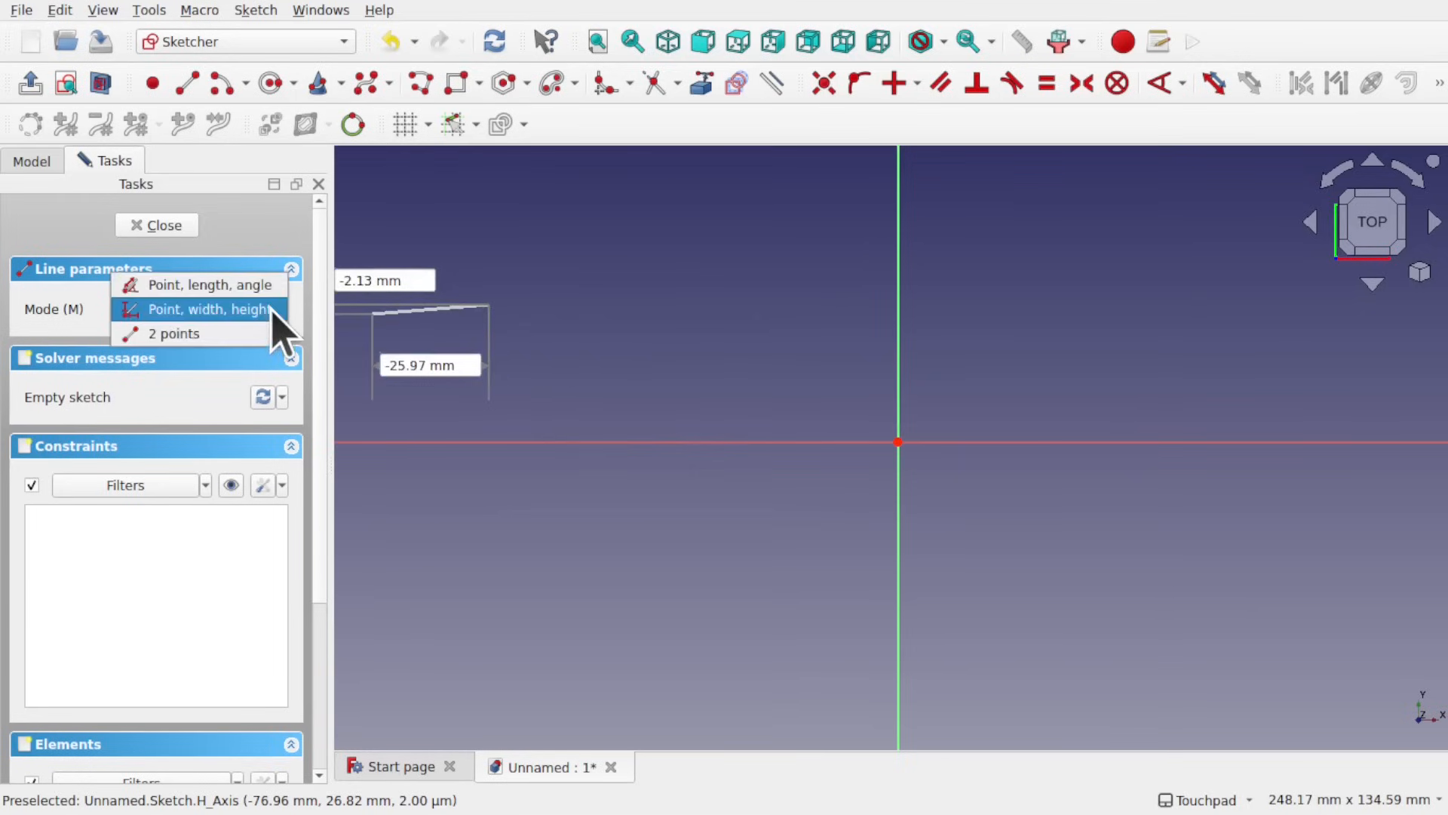
pyautogui.click(230, 333)
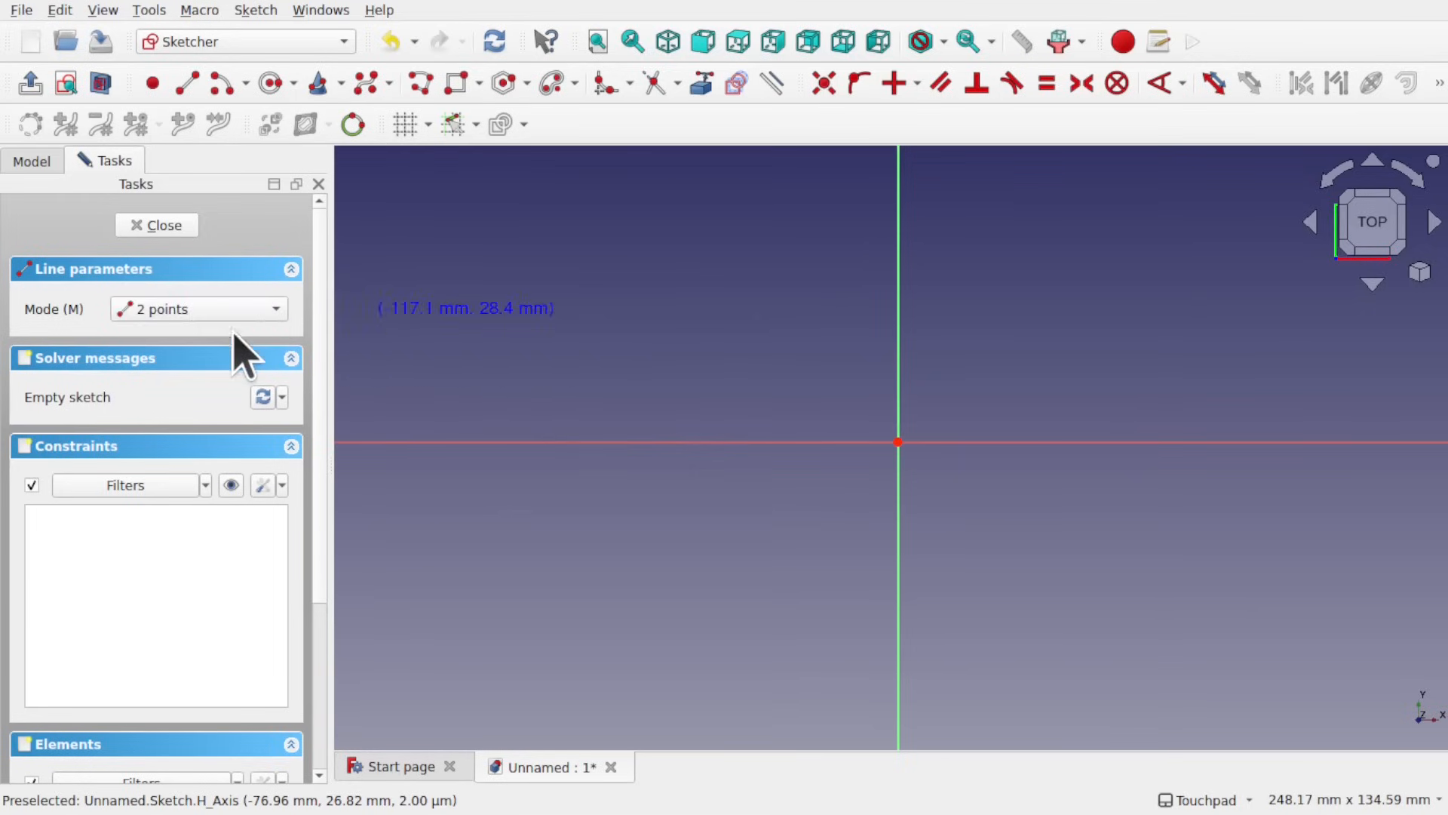
pyautogui.click(557, 325)
pyautogui.click(853, 526)
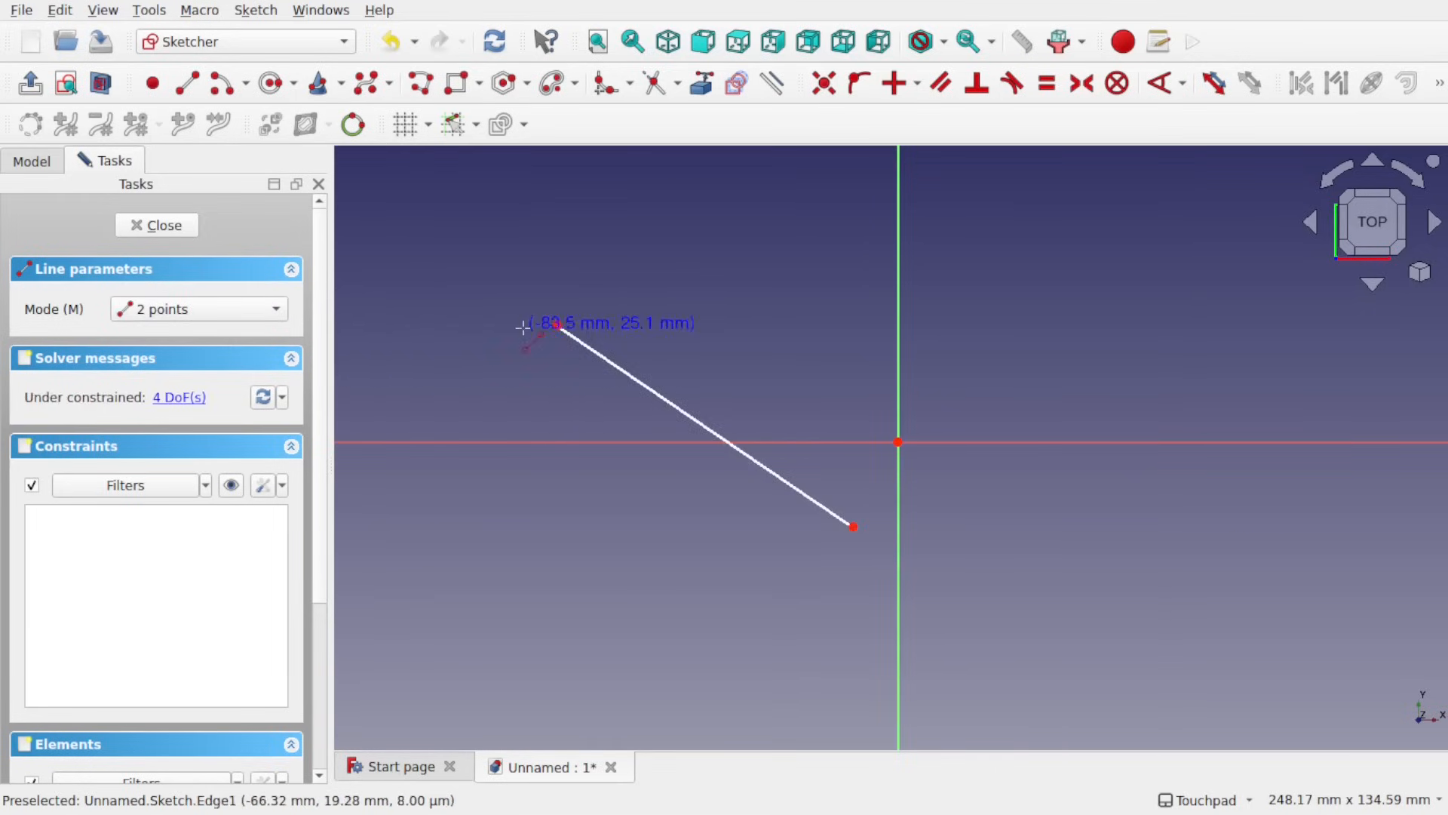
pyautogui.press('Escape')
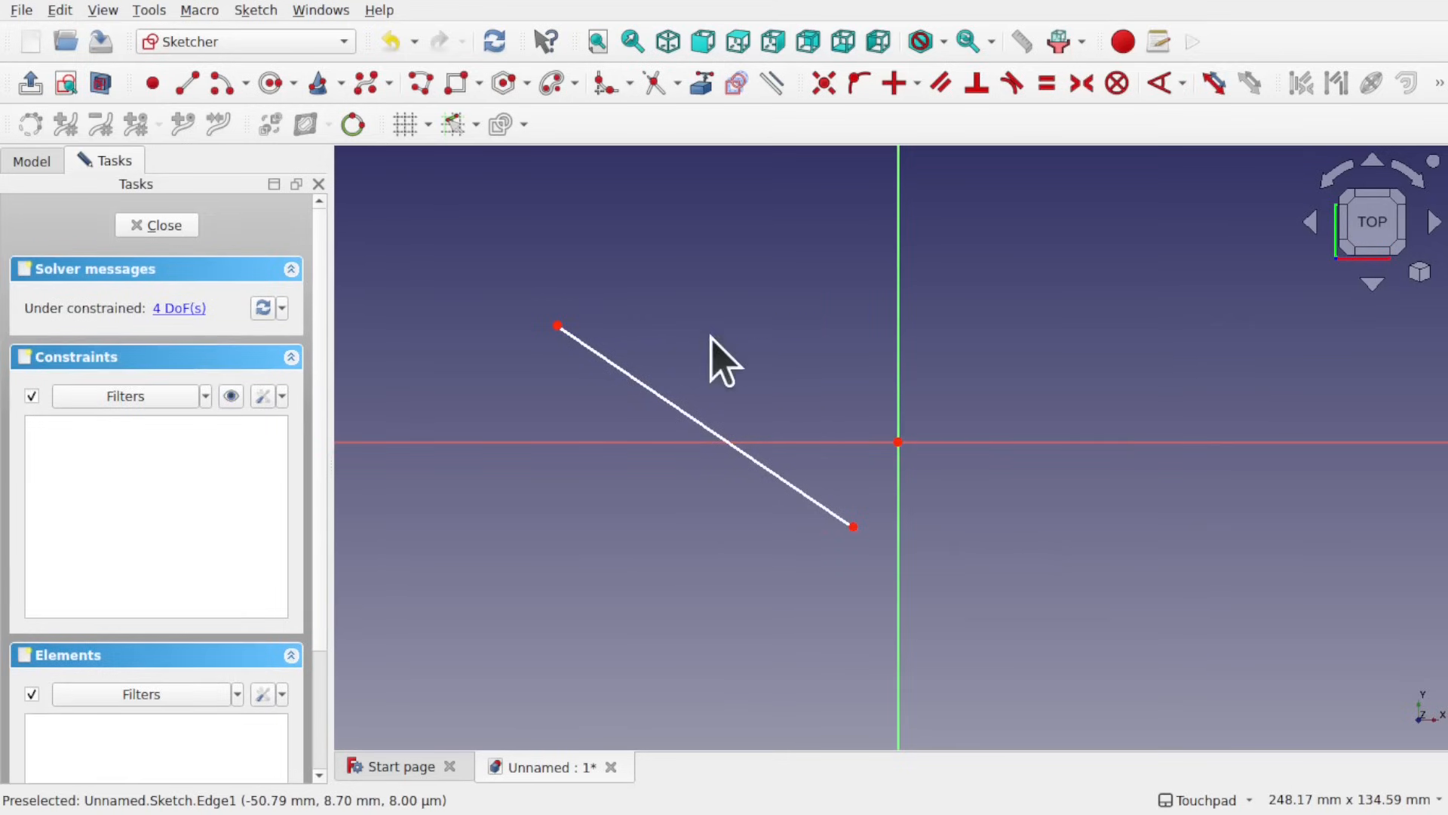
# - Toggle the diagonal line to construction geometry and back to normal geometry
pyautogui.click(688, 413)
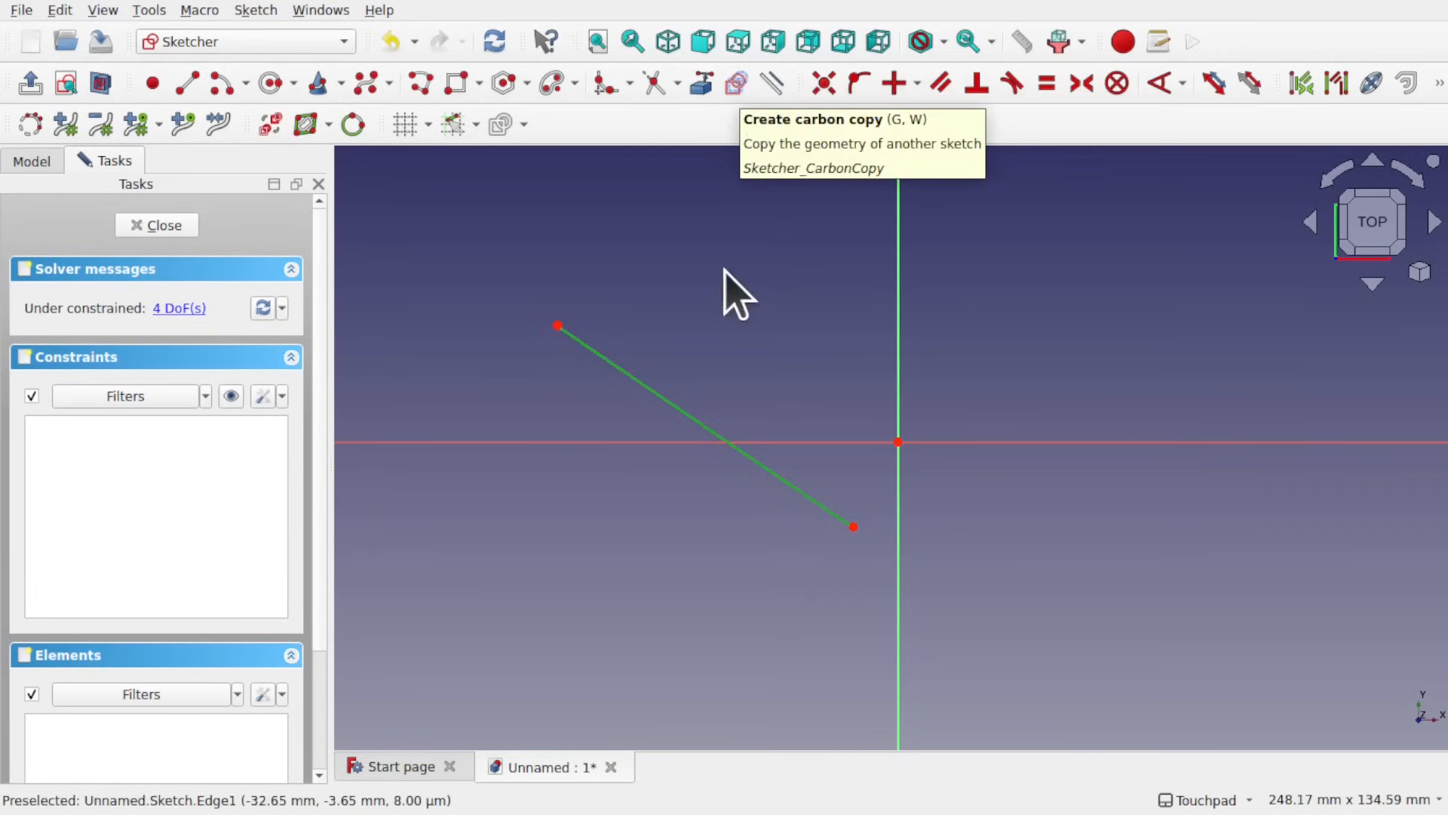
pyautogui.click(775, 86)
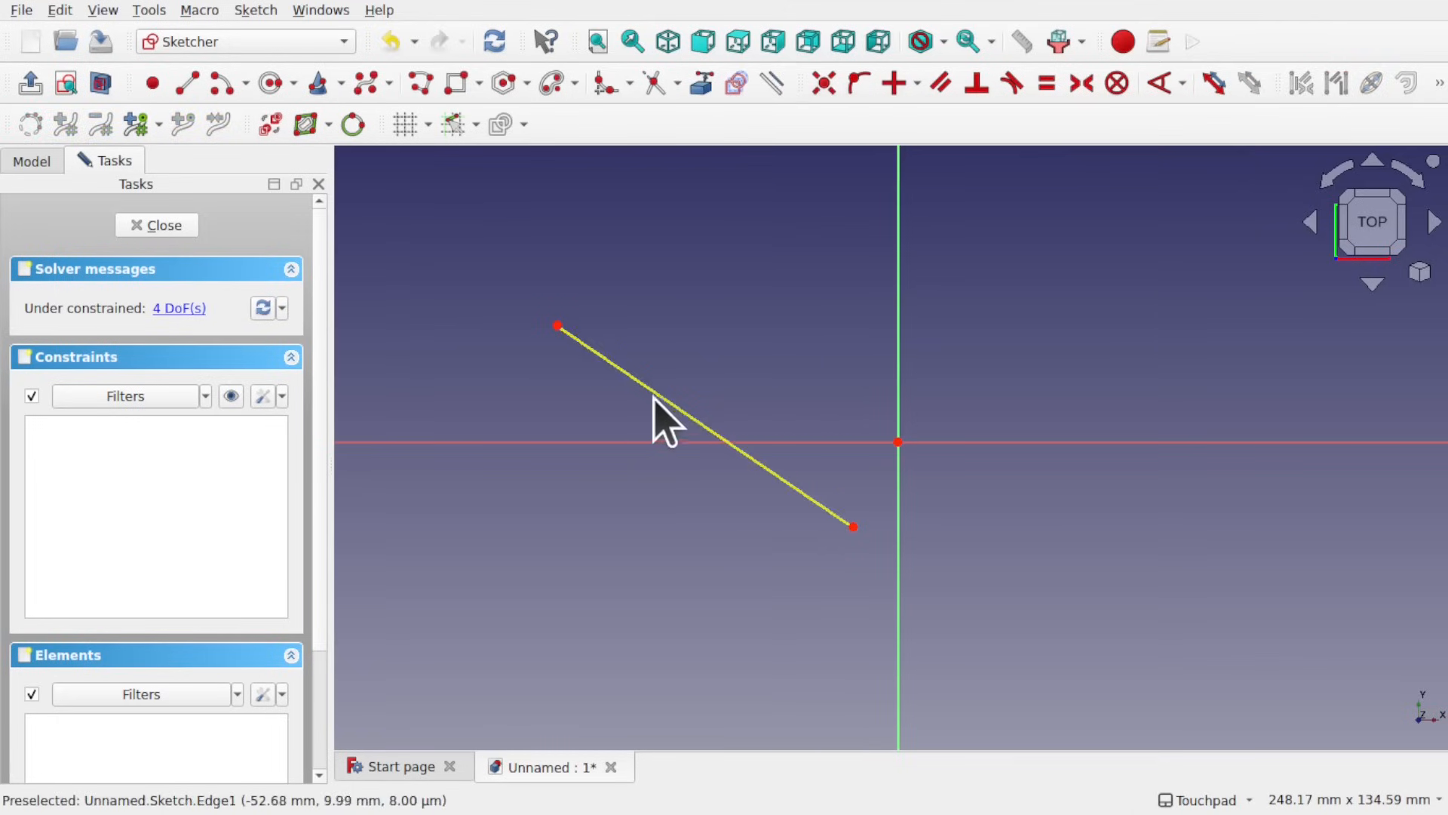
pyautogui.click(705, 429)
pyautogui.click(781, 75)
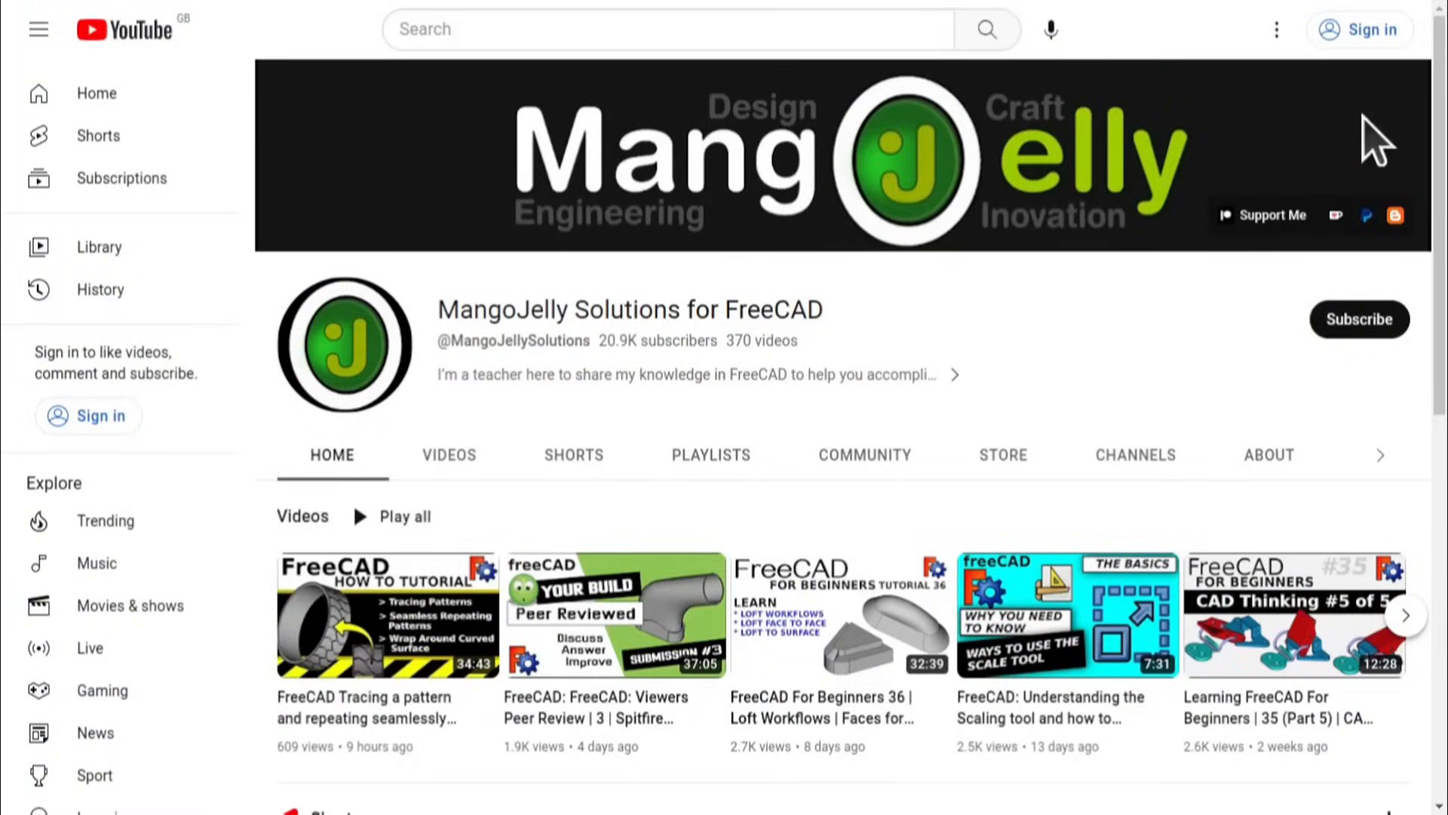
# - Show the About page of the MangoJelly Solutions YouTube channel and highlight its PayPal, Ko-fi and Patreon donation links
pyautogui.click(1265, 453)
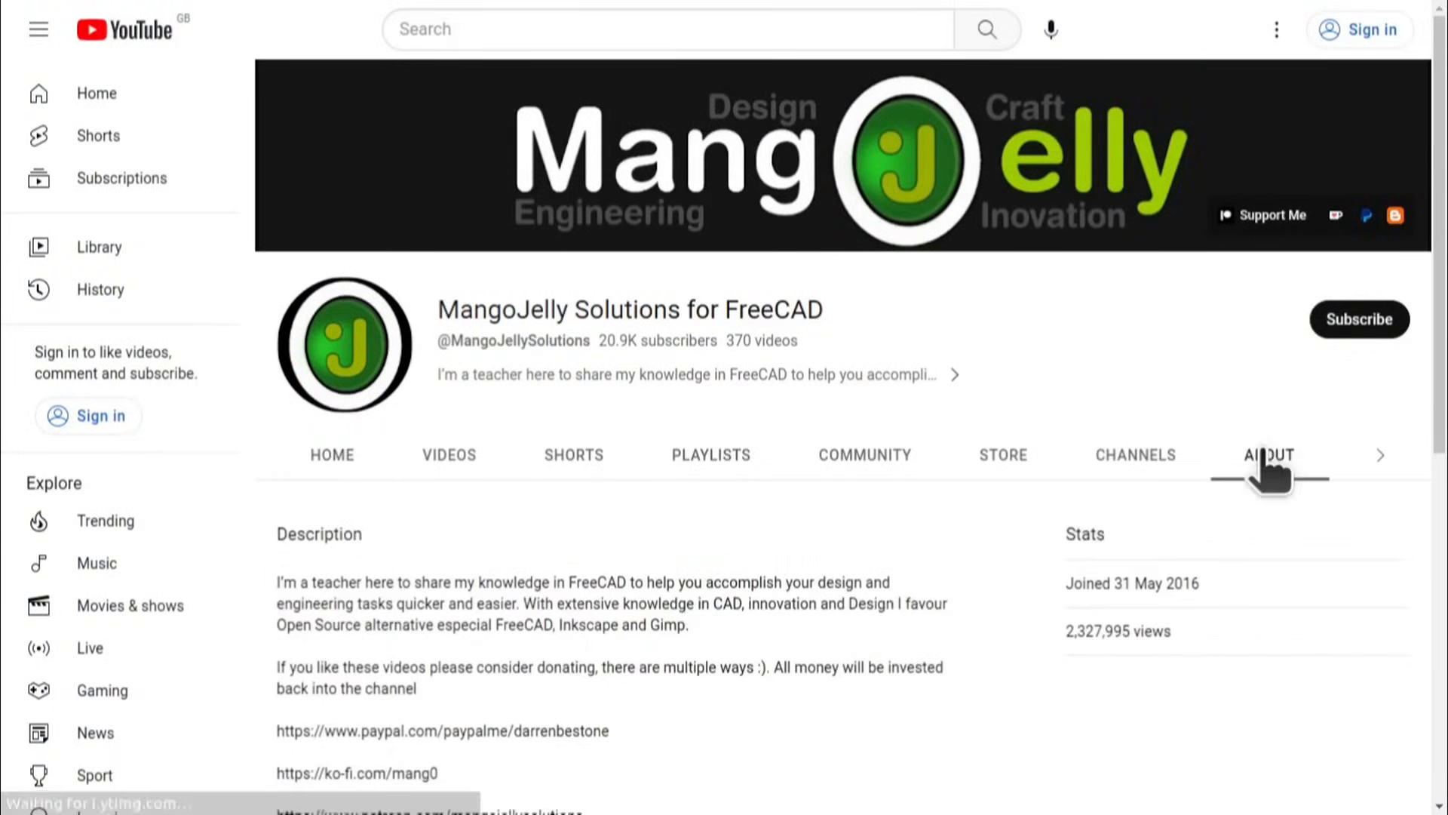
pyautogui.scroll(-3, 312, 566)
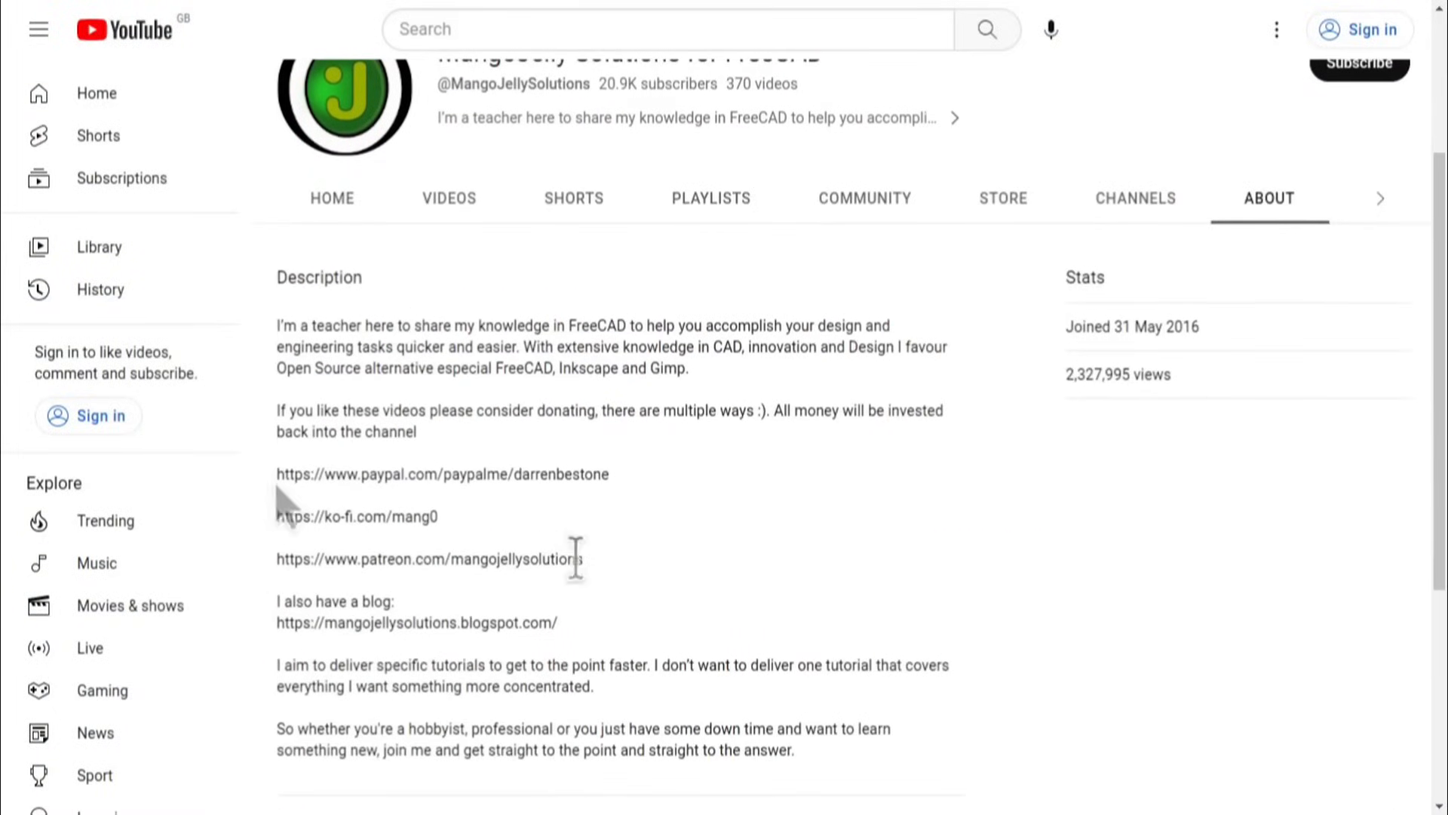
pyautogui.moveTo(585, 559); pyautogui.dragTo(278, 468)
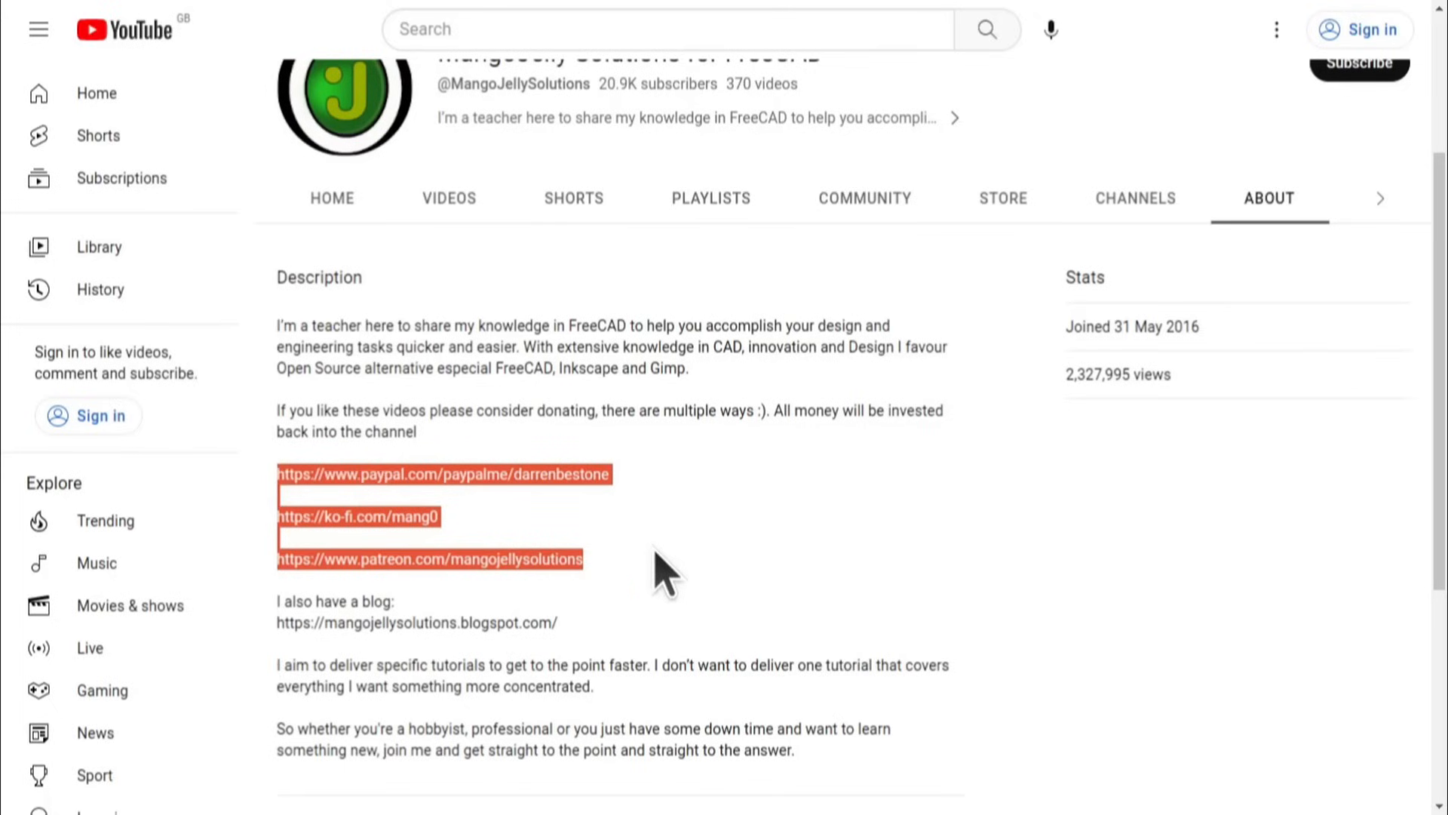